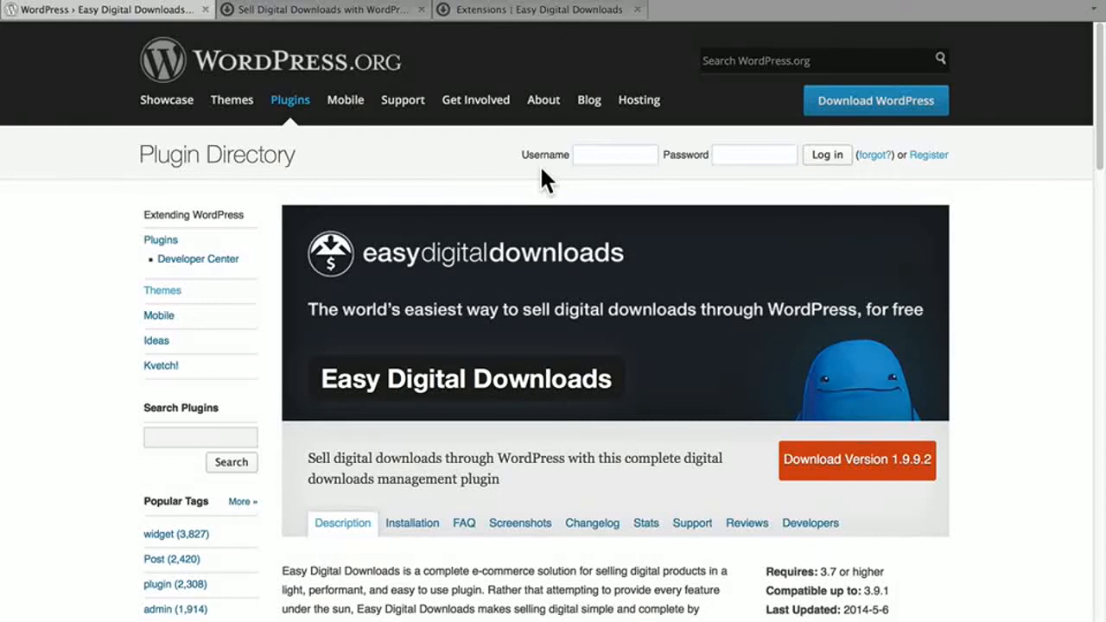
Examine the description and screenshots of the Easy Digital Downloads plugin on its WordPress.org plugin directory page.
scroll(540, 165, "down", 7)
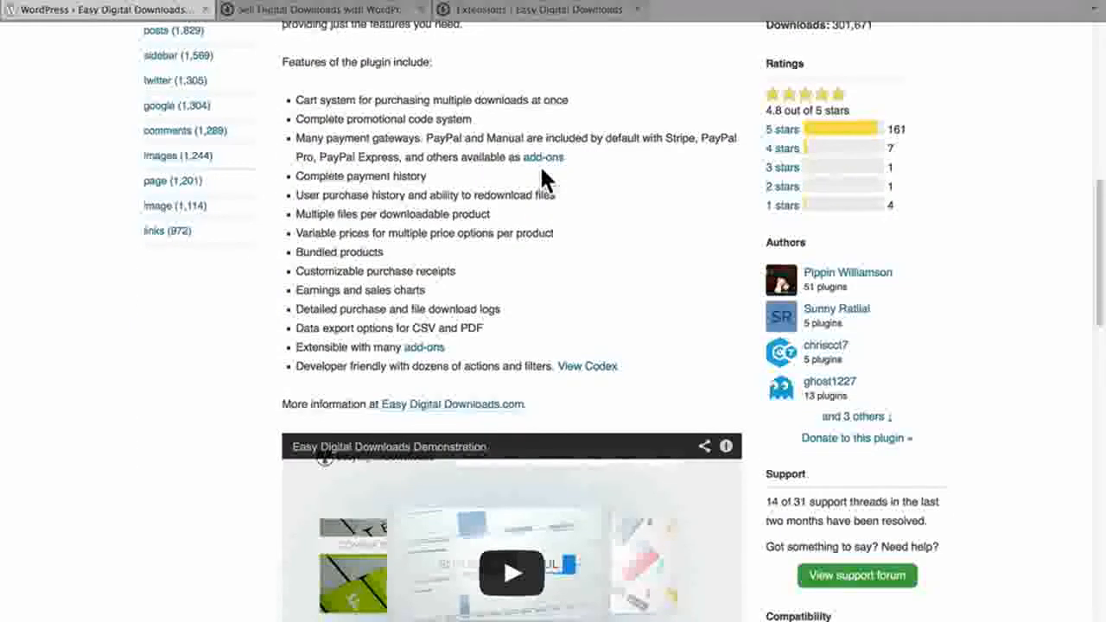
scroll(542, 173, "down", 3)
scroll(545, 177, "down", 9)
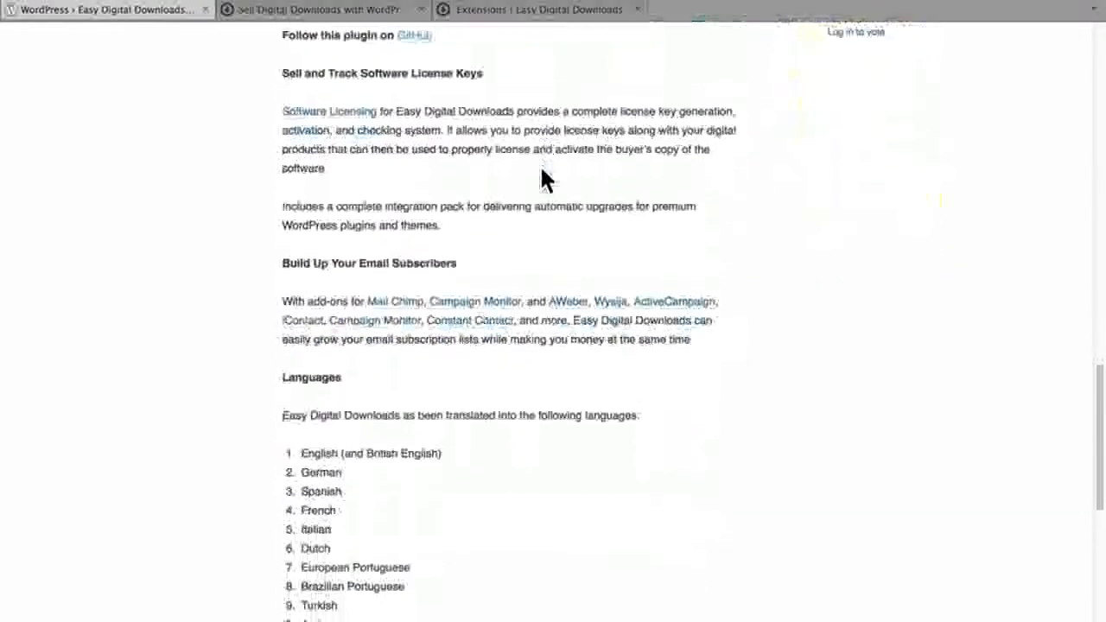
scroll(544, 179, "down", 1)
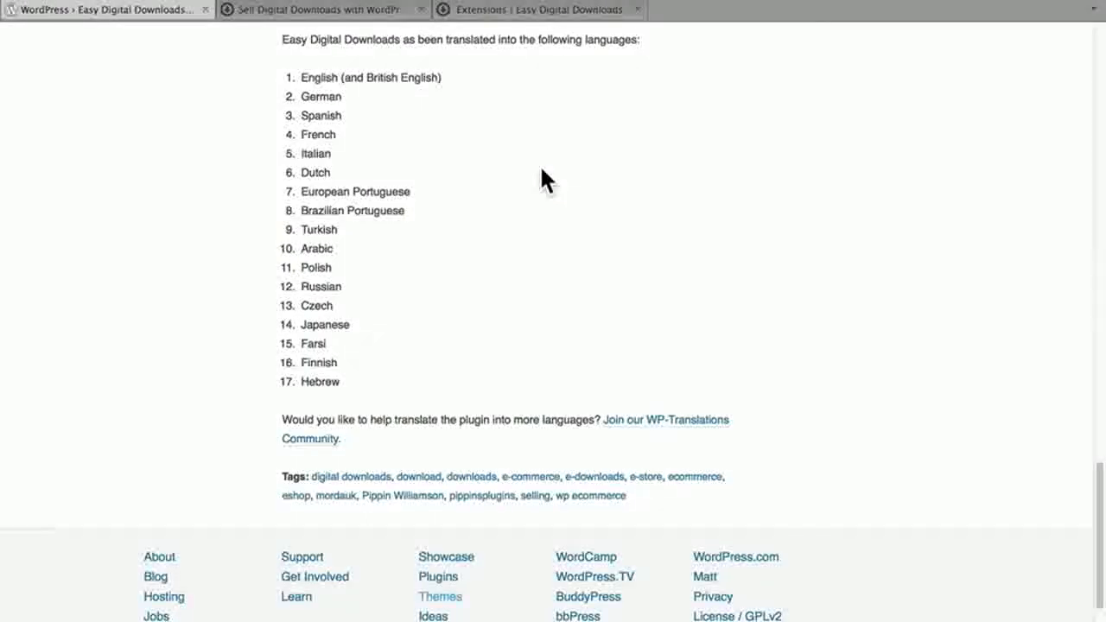
scroll(544, 180, "up", 20)
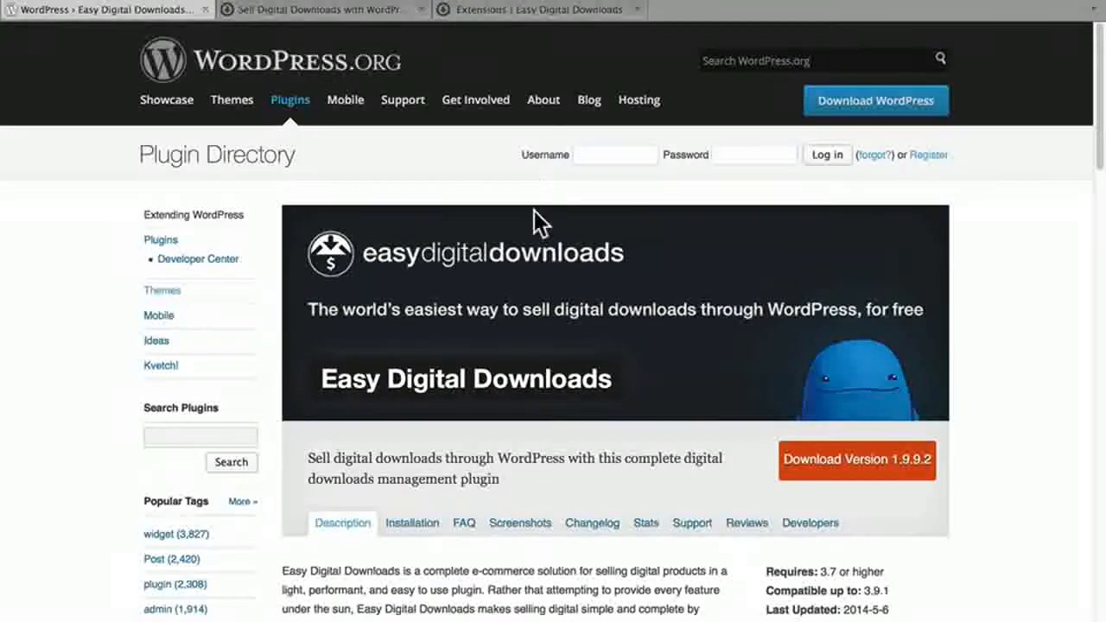
left_click(508, 524)
scroll(509, 536, "down", 9)
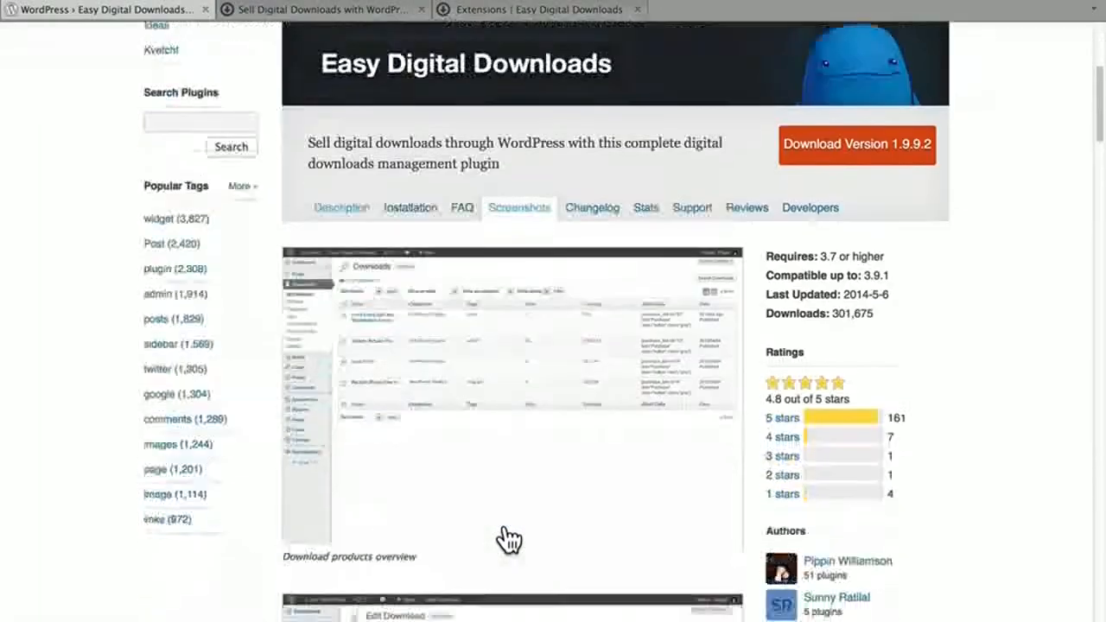
scroll(509, 539, "down", 13)
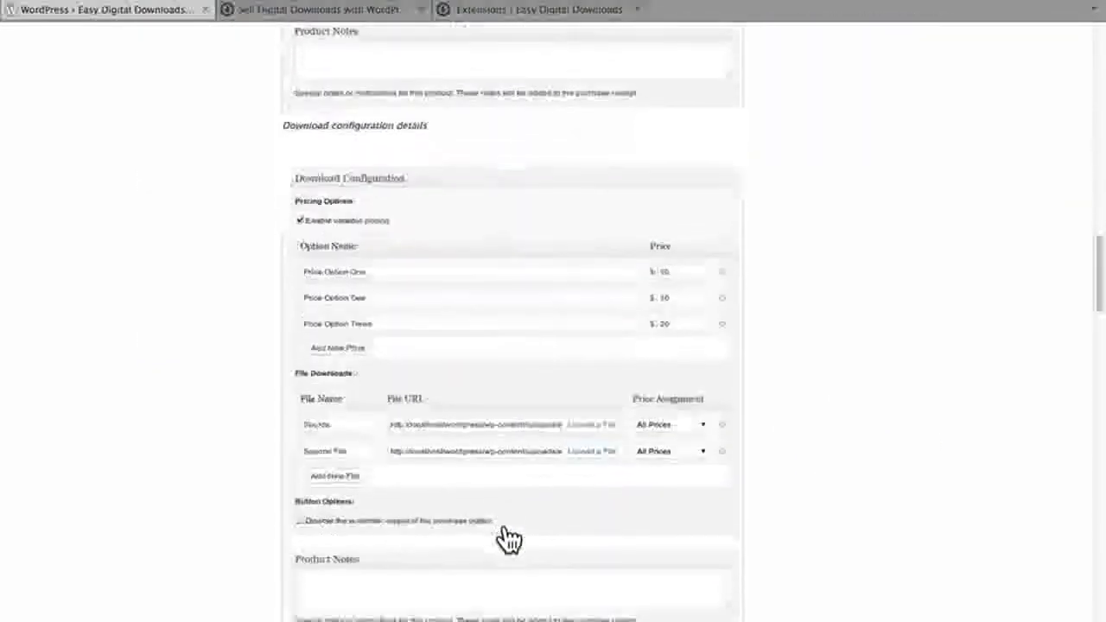
scroll(508, 539, "up", 20)
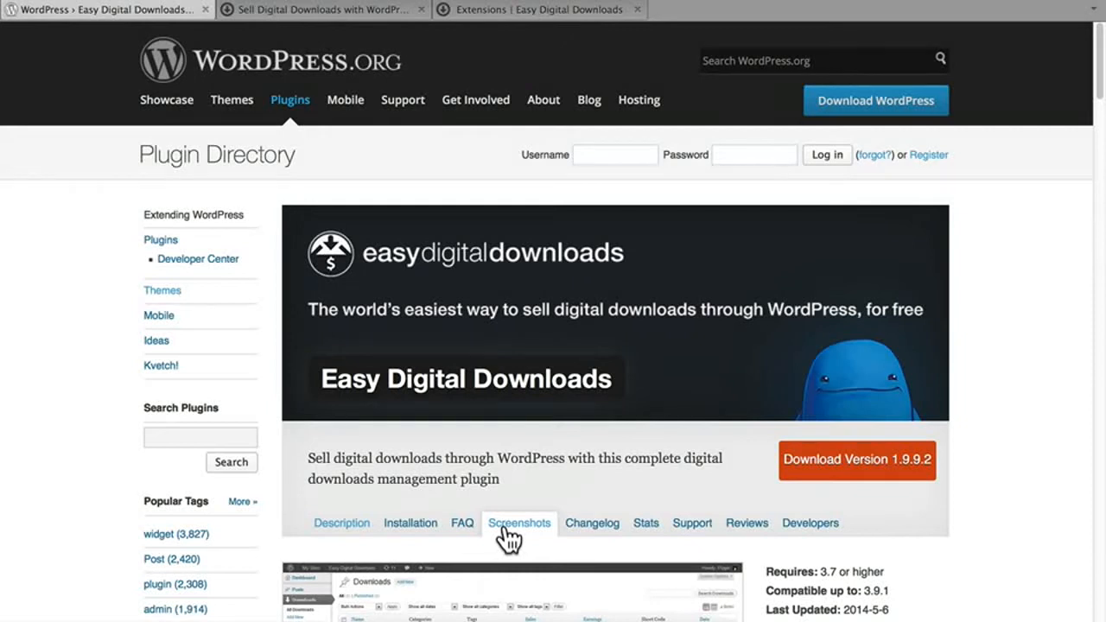
Examine the features overview, extensions, mobile and support sections on the Easy Digital Downloads website's home page.
left_click(317, 10)
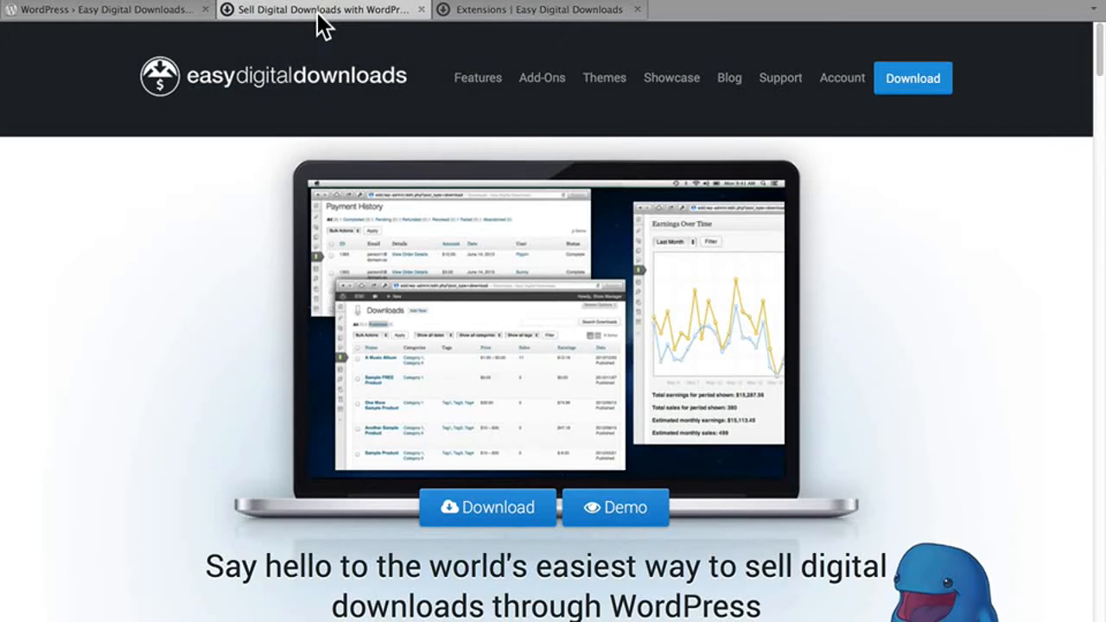
scroll(217, 260, "down", 7)
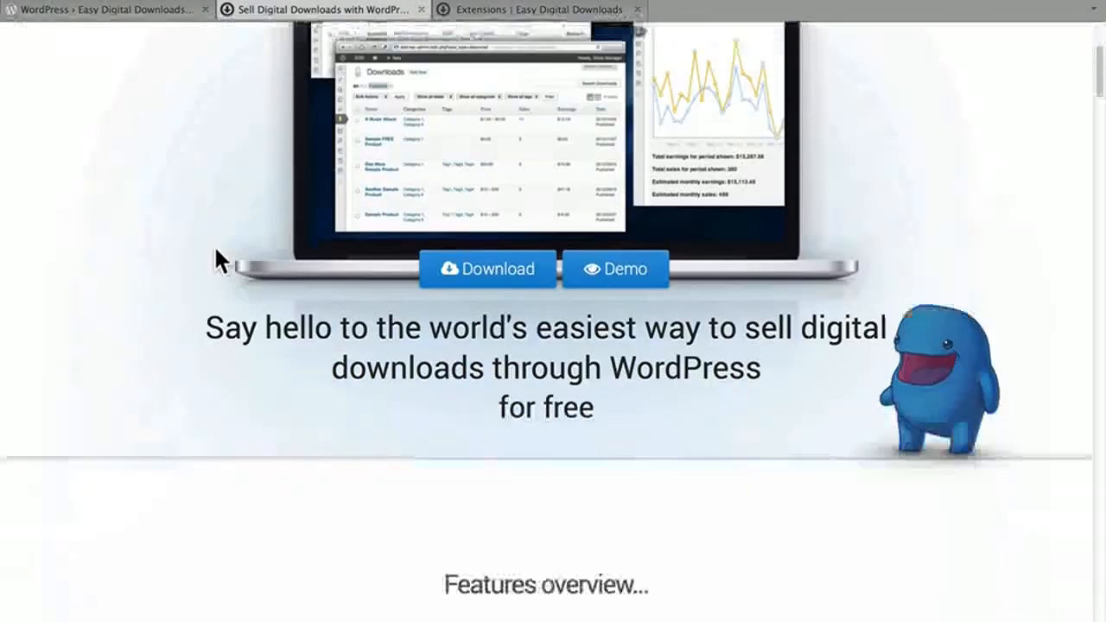
scroll(217, 259, "down", 6)
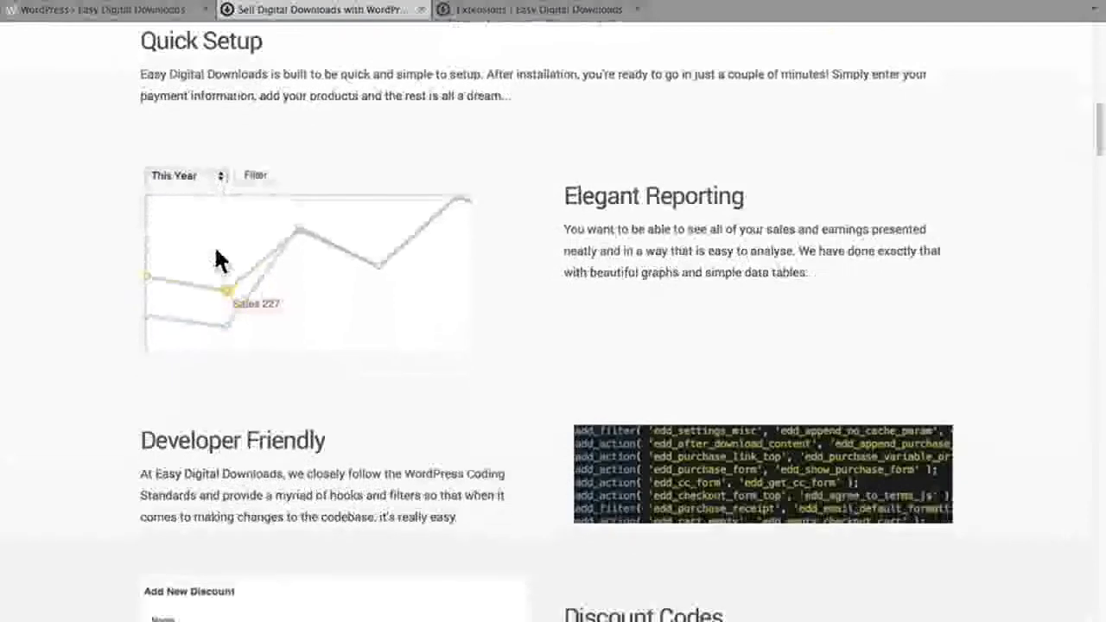
scroll(217, 259, "down", 8)
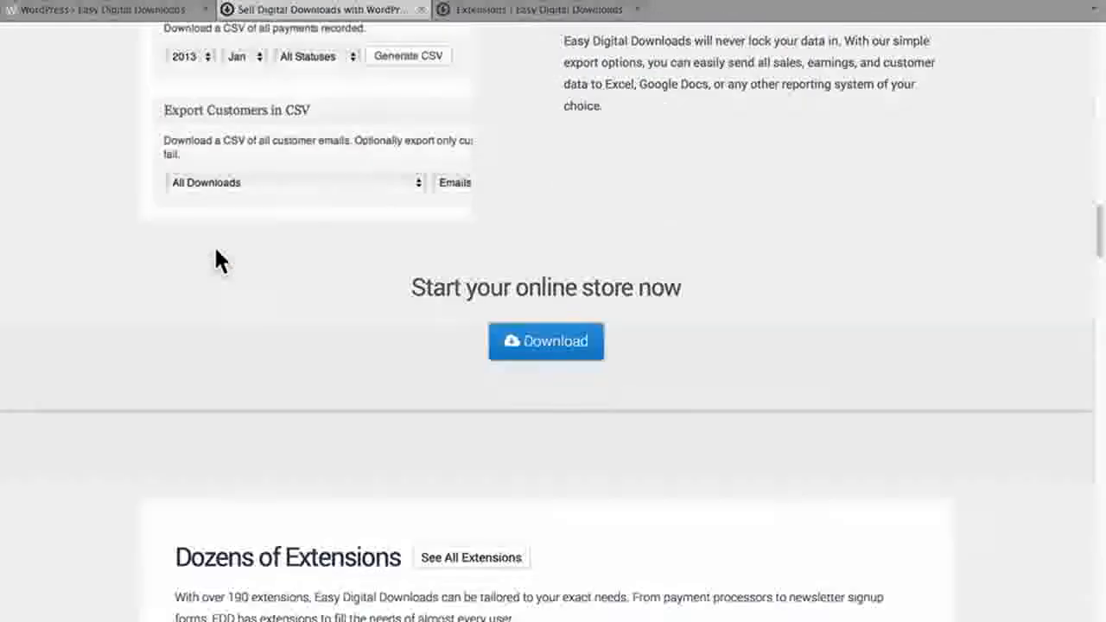
scroll(216, 253, "down", 3)
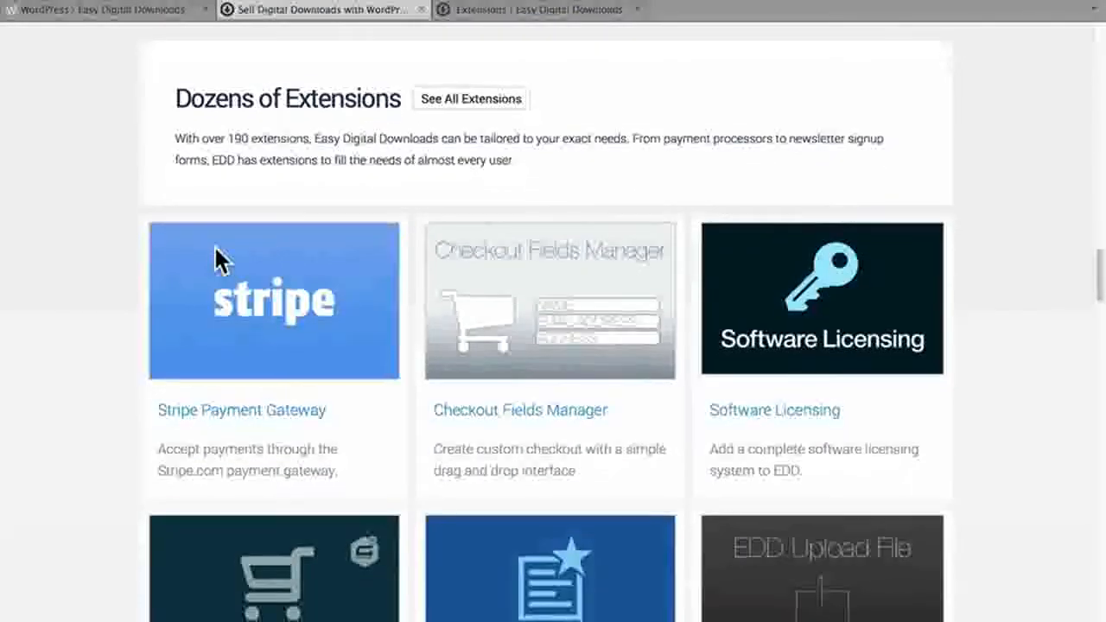
scroll(219, 262, "down", 10)
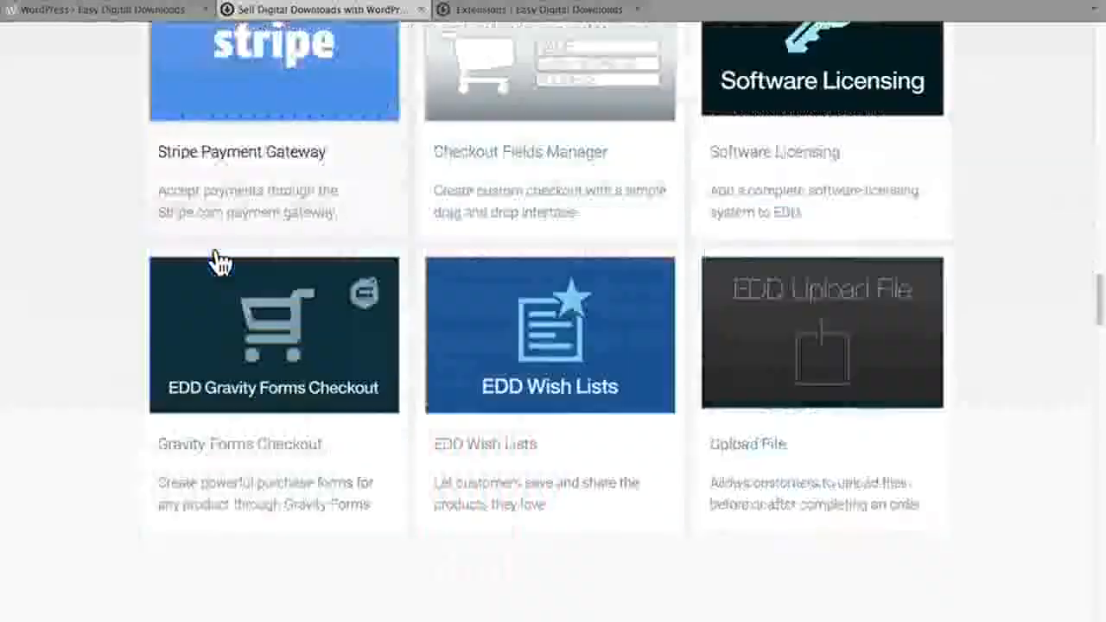
scroll(219, 262, "down", 6)
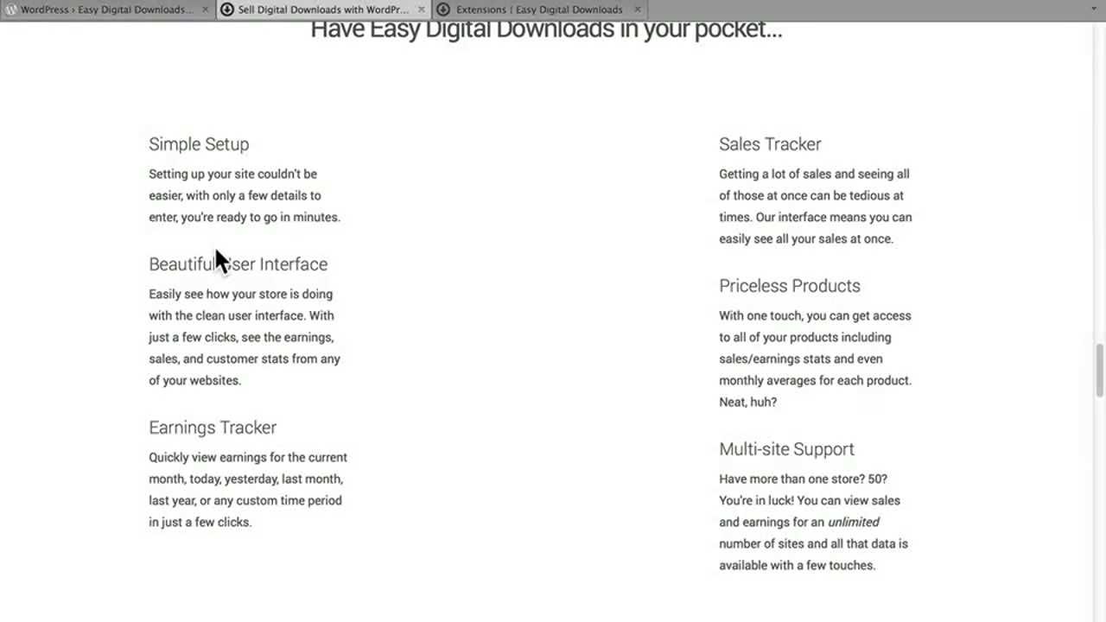
scroll(213, 245, "down", 10)
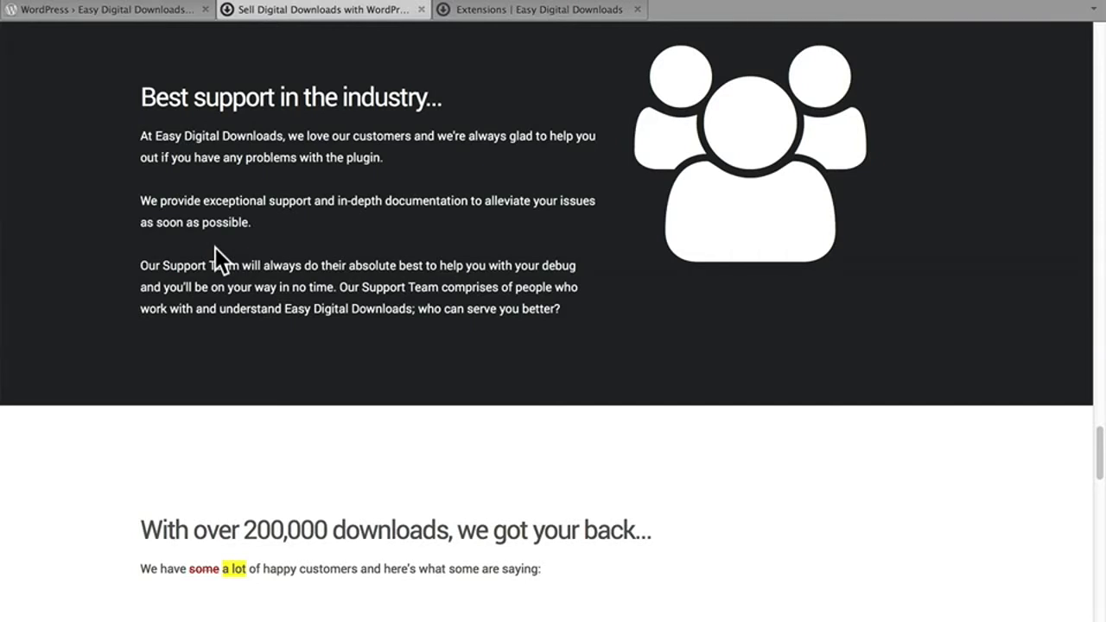
Browse the Extensions catalogue of Easy Digital Downloads, looking through the available payment, email and storage add-ons.
left_click(483, 12)
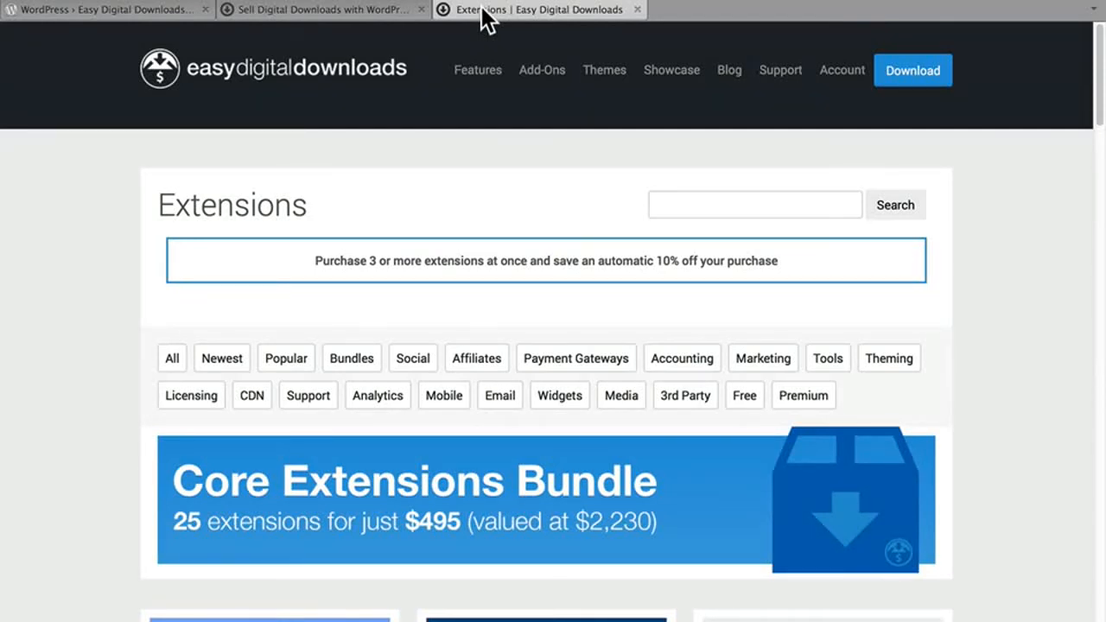
scroll(456, 222, "down", 5)
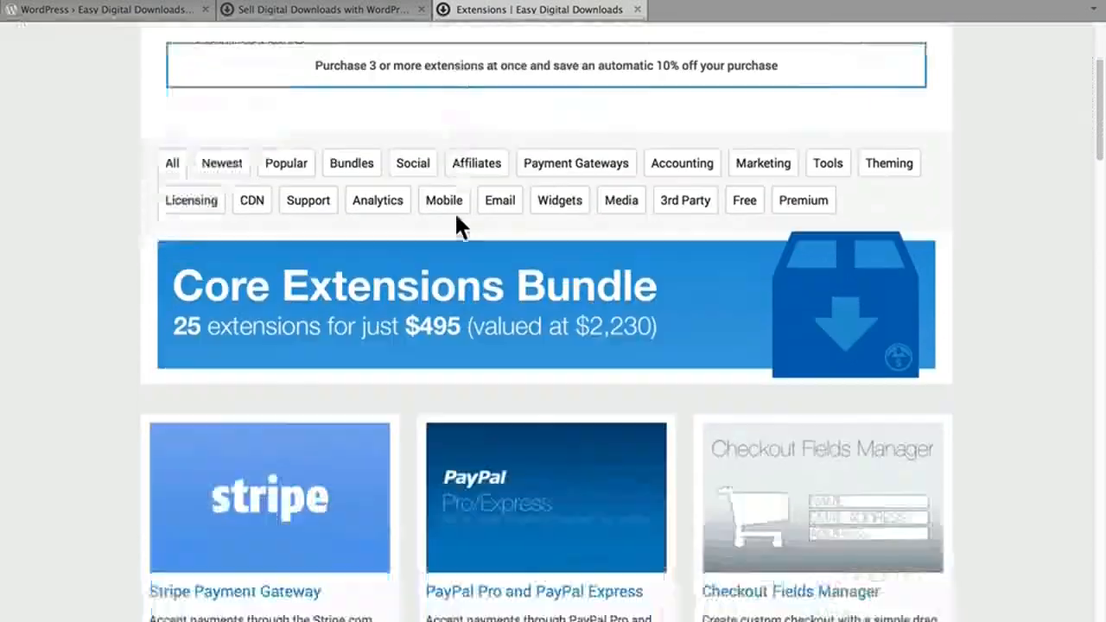
scroll(457, 223, "down", 1)
scroll(455, 227, "down", 6)
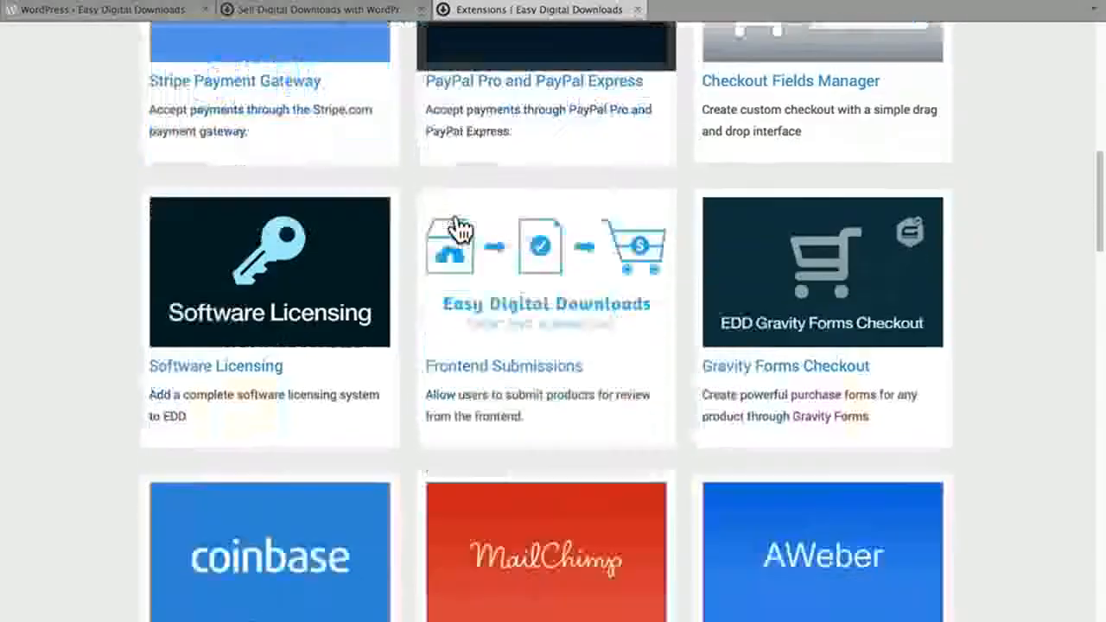
scroll(455, 229, "down", 3)
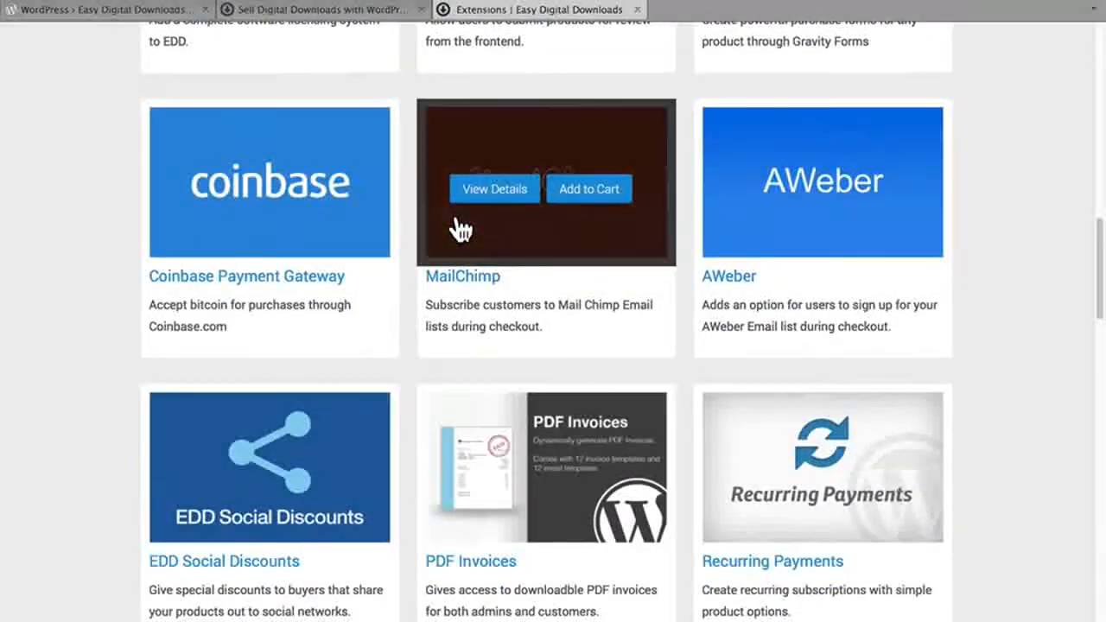
scroll(458, 229, "down", 3)
scroll(460, 230, "down", 1)
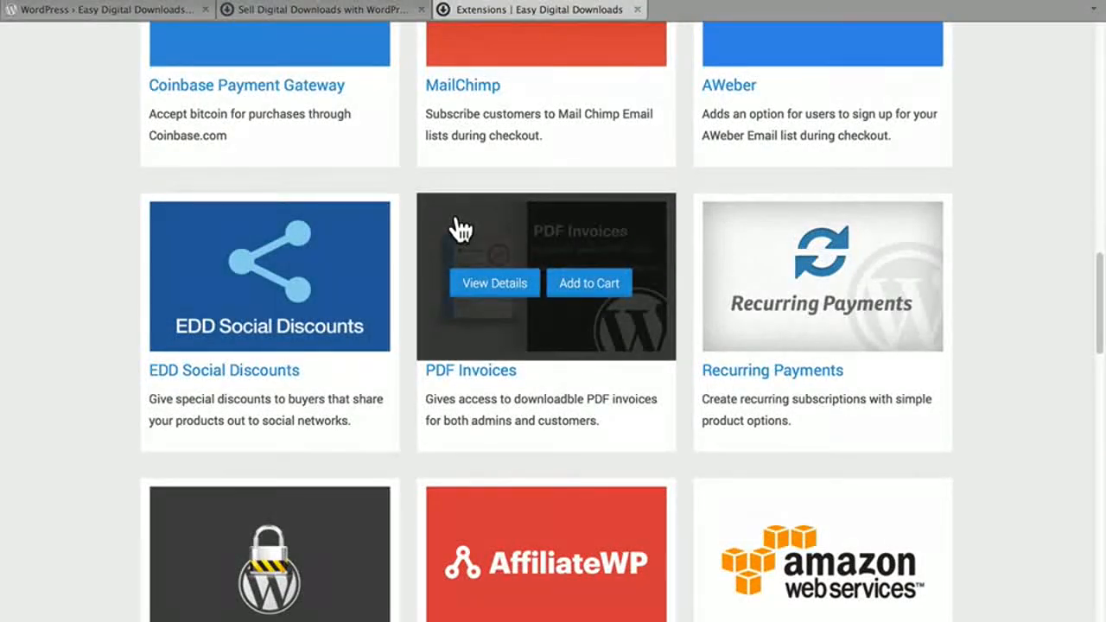
scroll(461, 230, "down", 5)
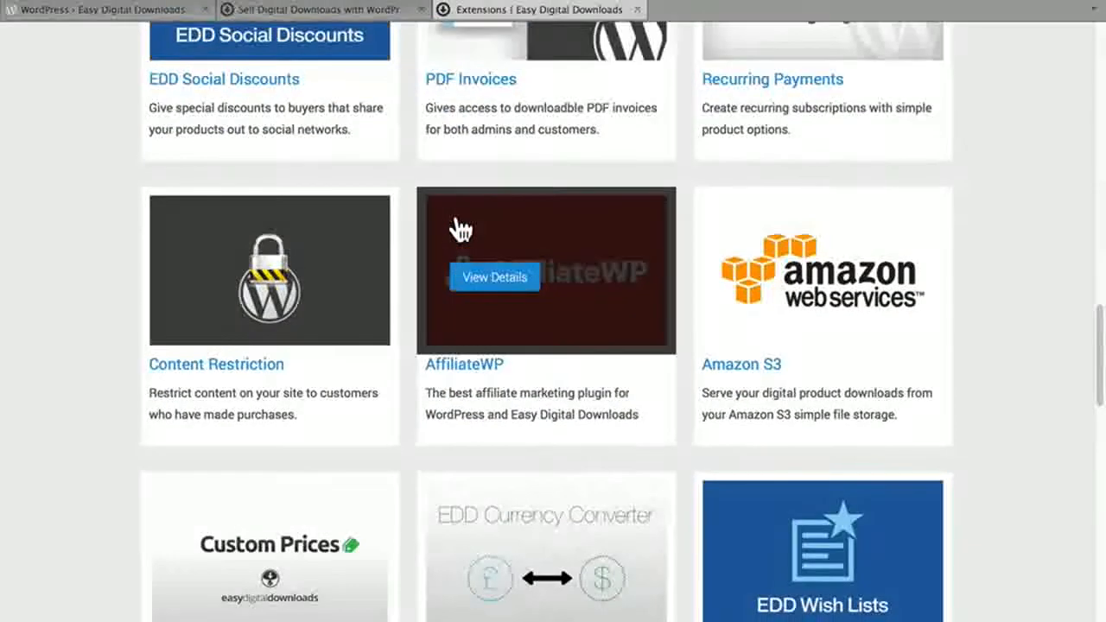
scroll(461, 230, "down", 3)
scroll(458, 228, "down", 4)
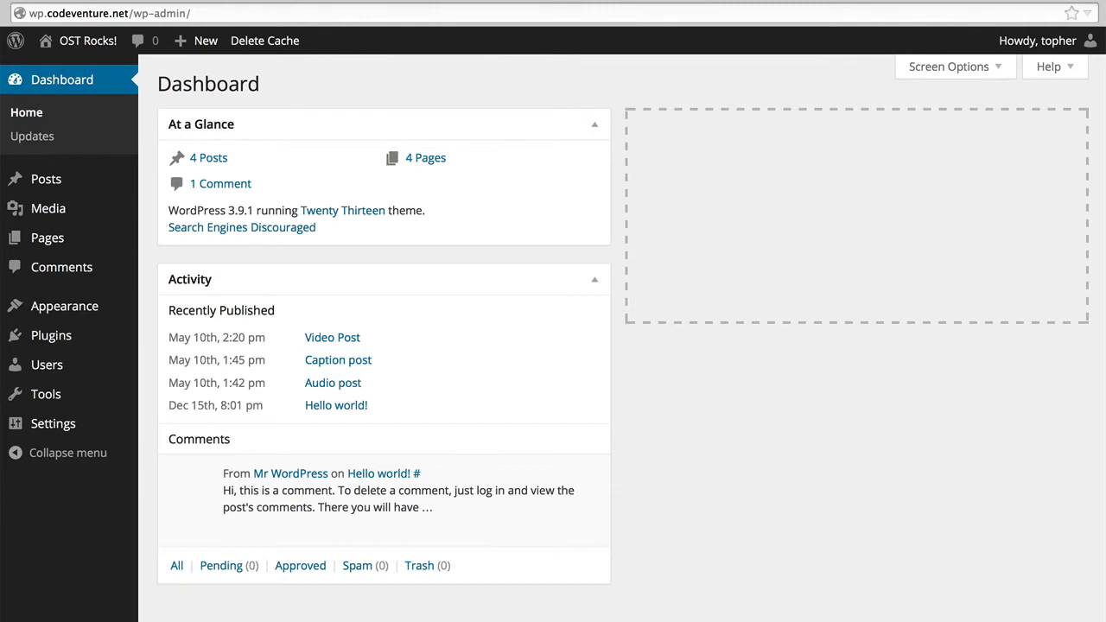
View the list of the site's existing pages, and search the installable plugins for "easy digital downloads".
left_click(50, 240)
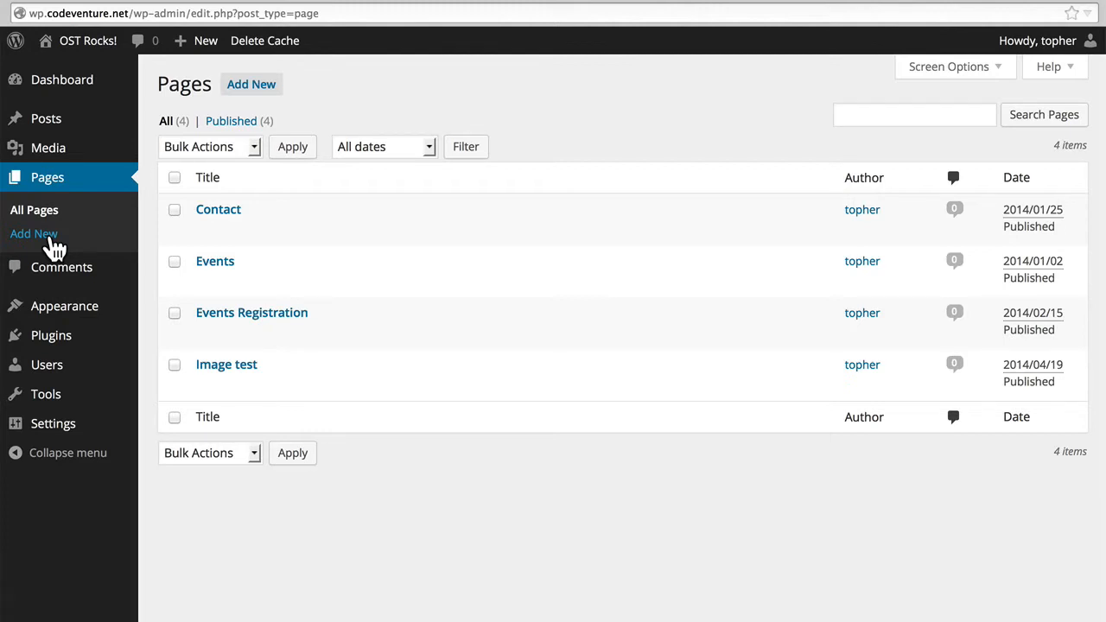
mouse_move(118, 338)
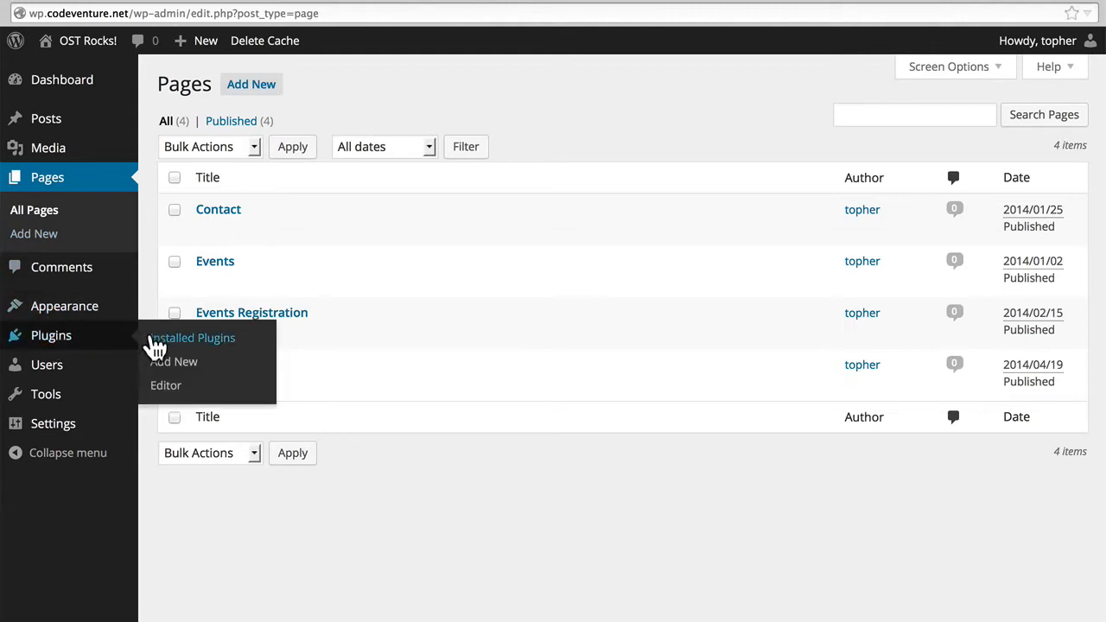
left_click(156, 361)
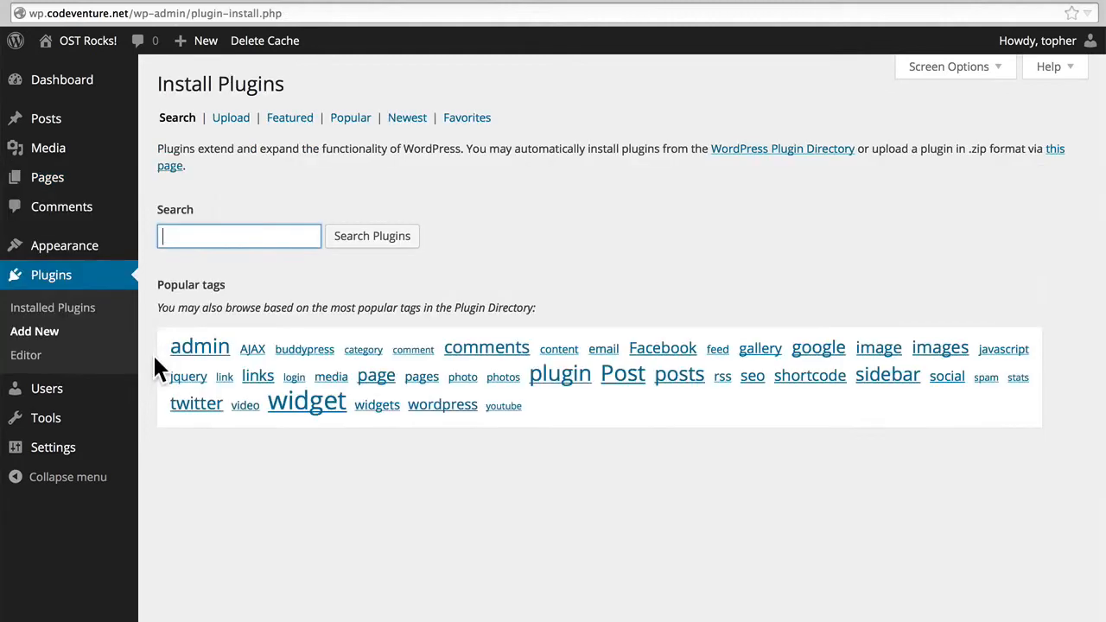
type("eas")
key("Down")
key("Return")
key("Return")
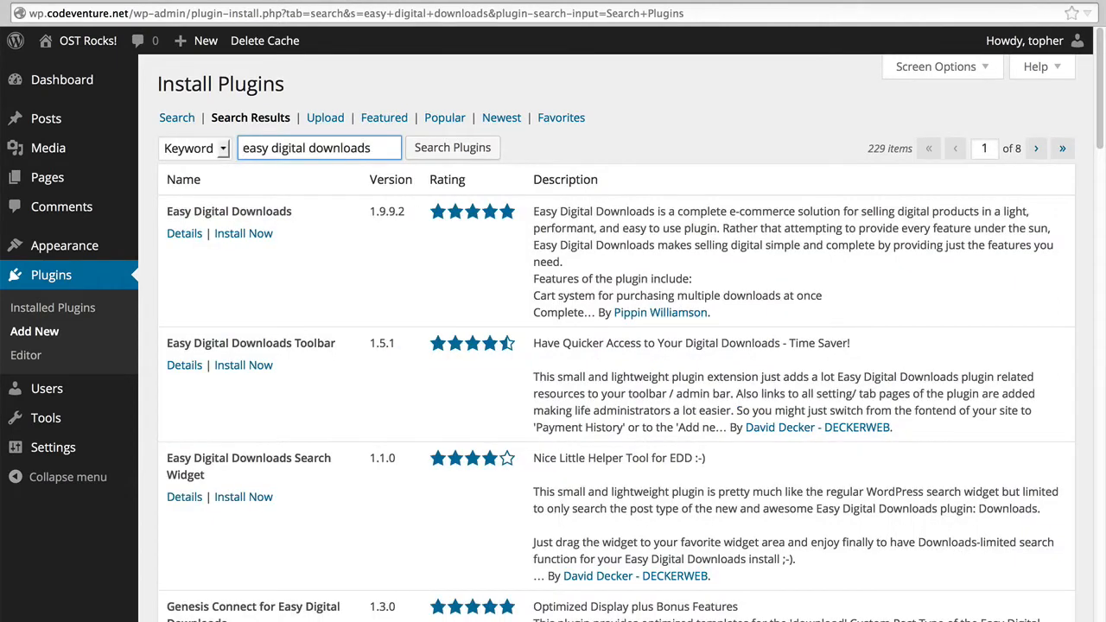
Look through the plugin search results, and install and activate the Easy Digital Downloads plugin.
left_click(258, 246)
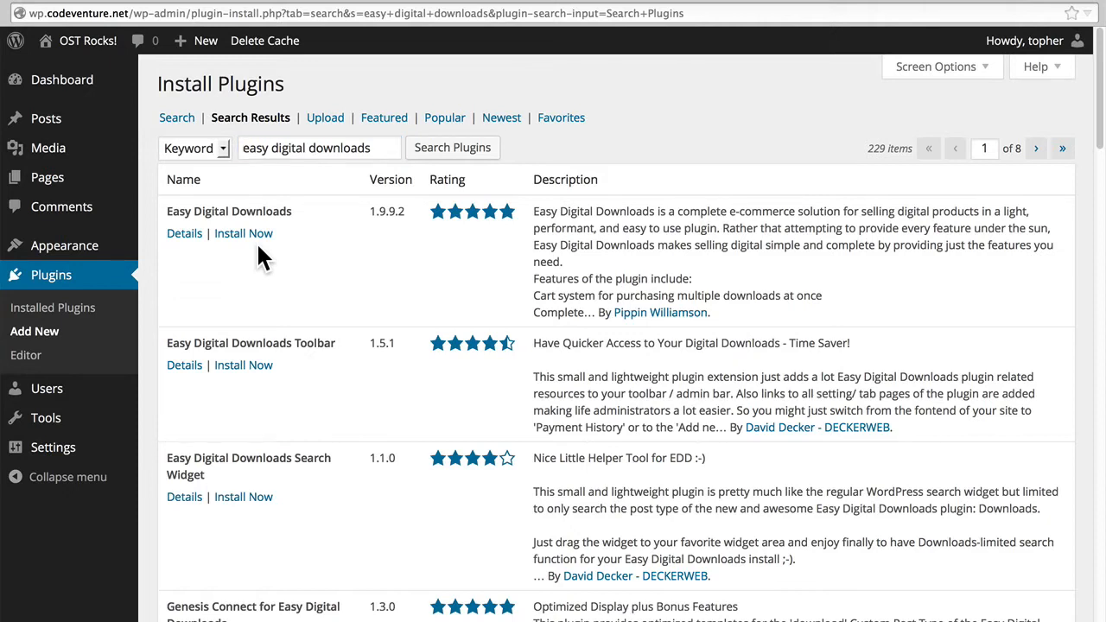
scroll(256, 241, "down", 6)
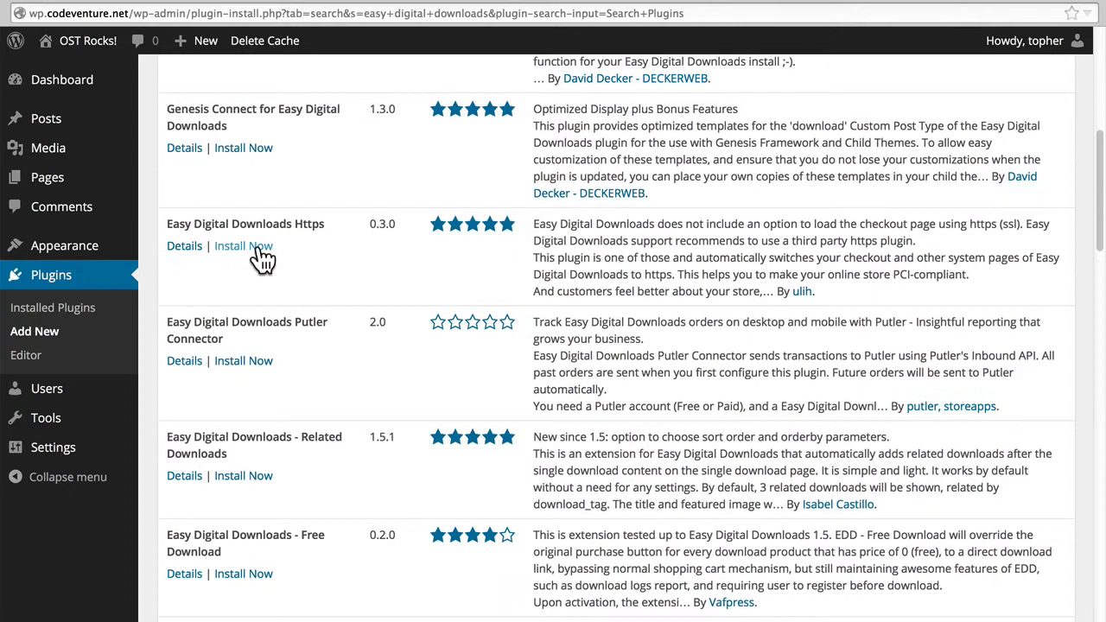
scroll(262, 257, "up", 6)
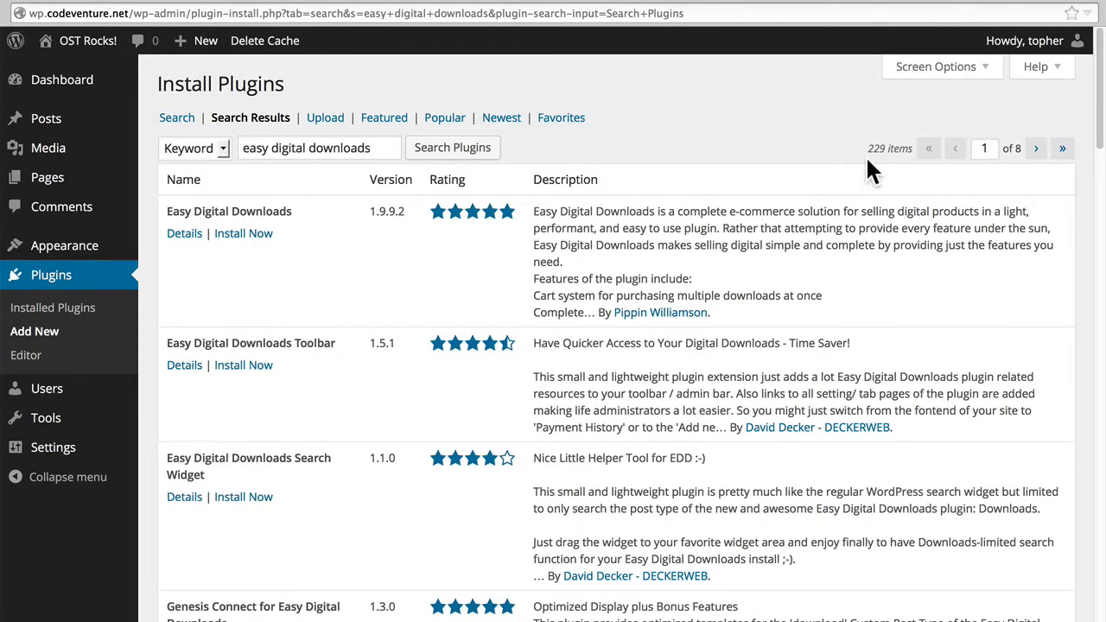
left_click(258, 233)
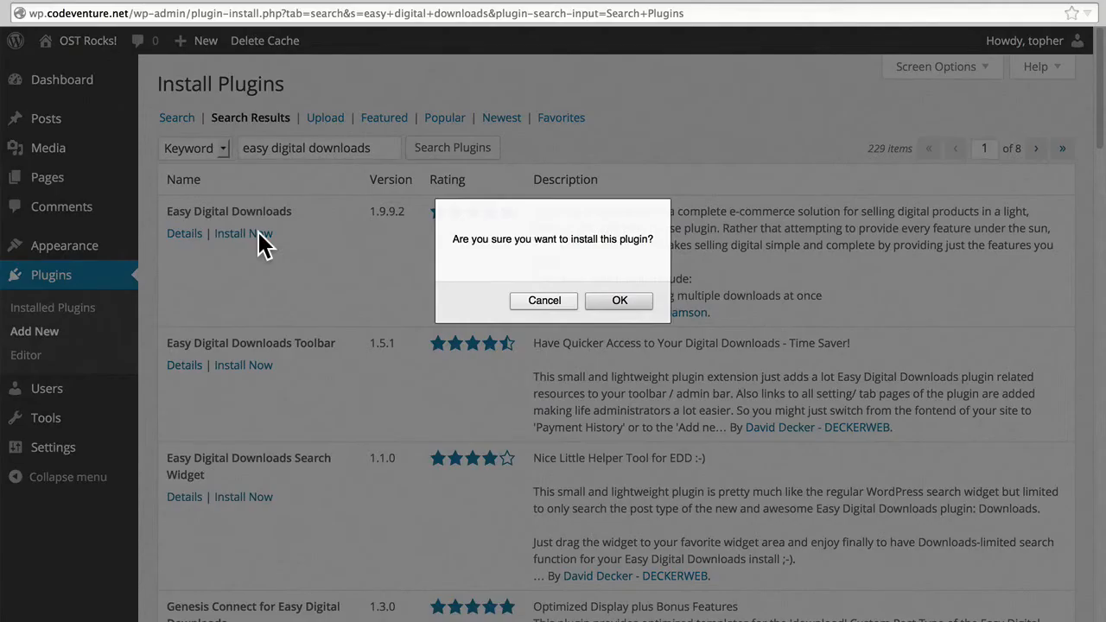
left_click(604, 299)
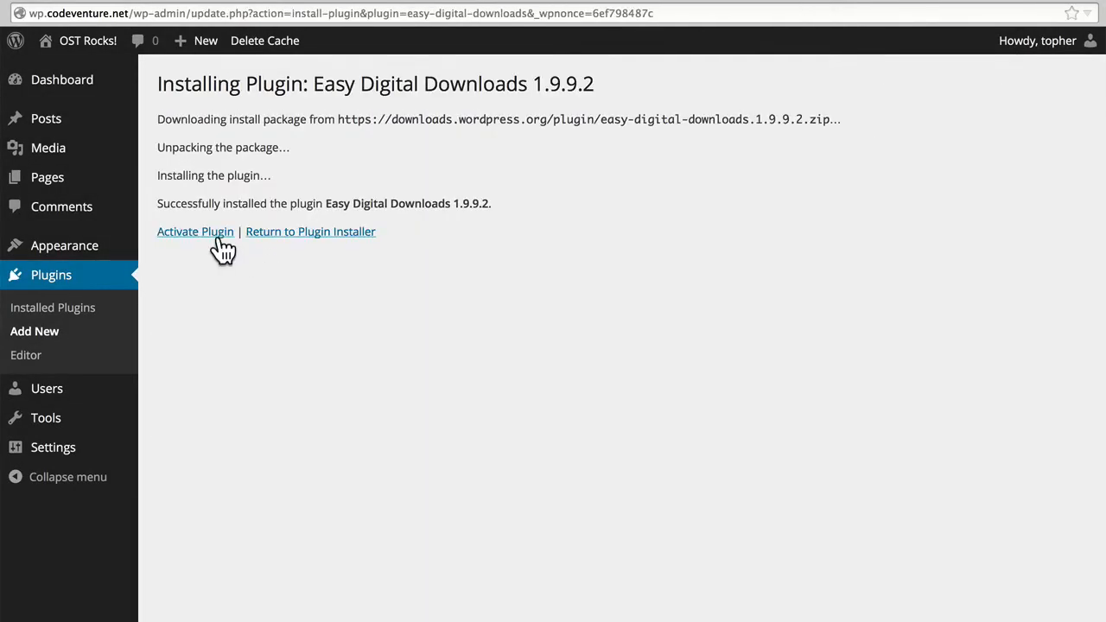
left_click(218, 240)
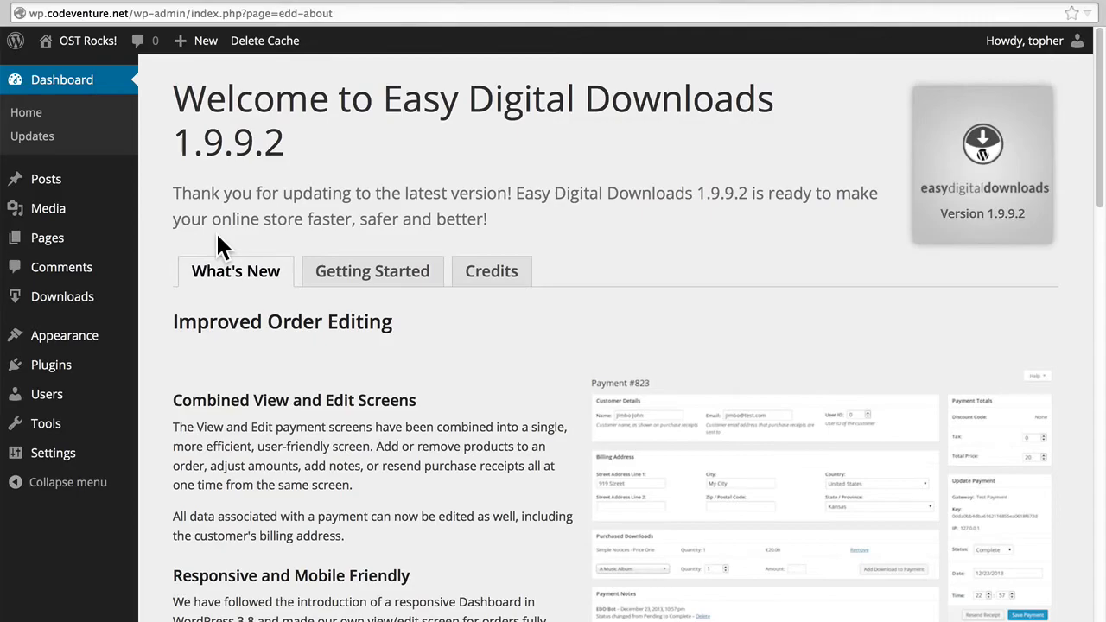
Review the What's New notes on the Easy Digital Downloads welcome page.
scroll(215, 231, "down", 10)
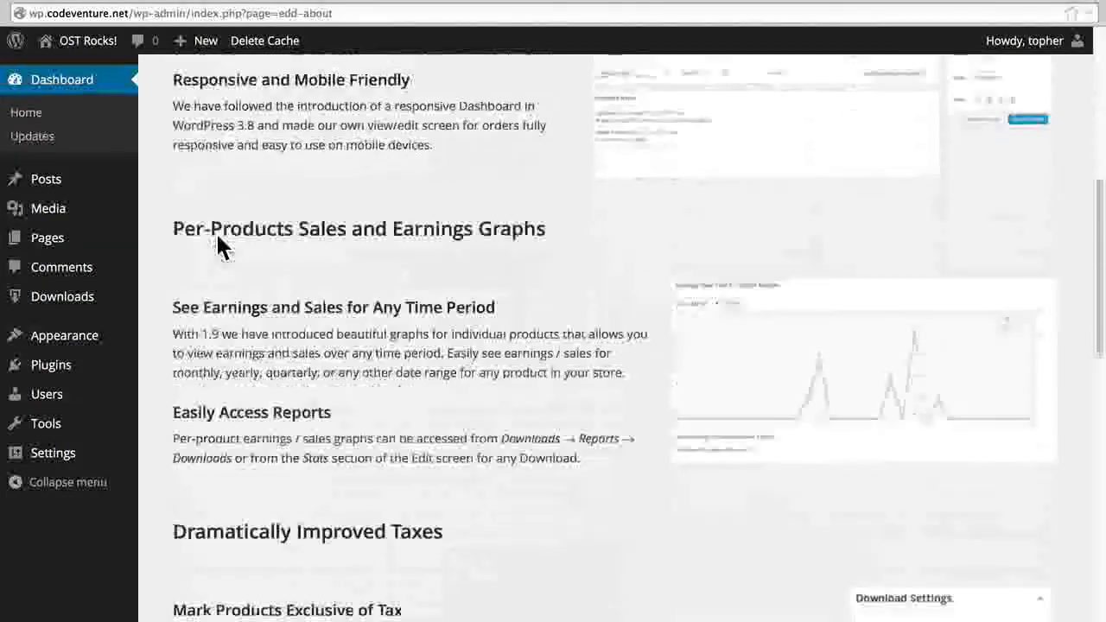
scroll(216, 233, "down", 3)
scroll(216, 233, "down", 6)
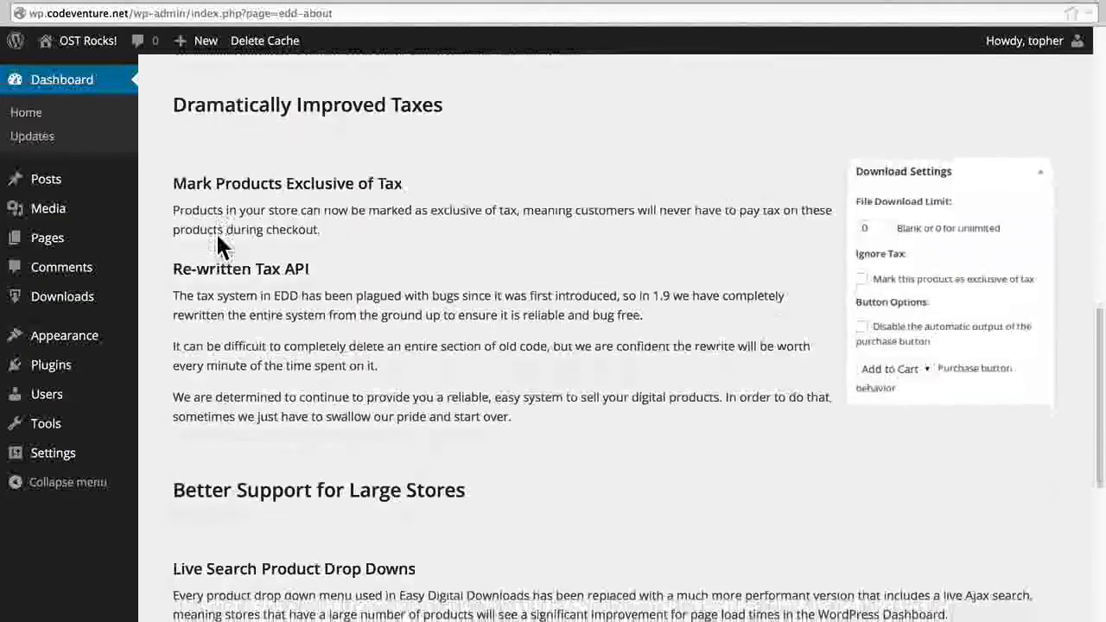
scroll(216, 231, "up", 20)
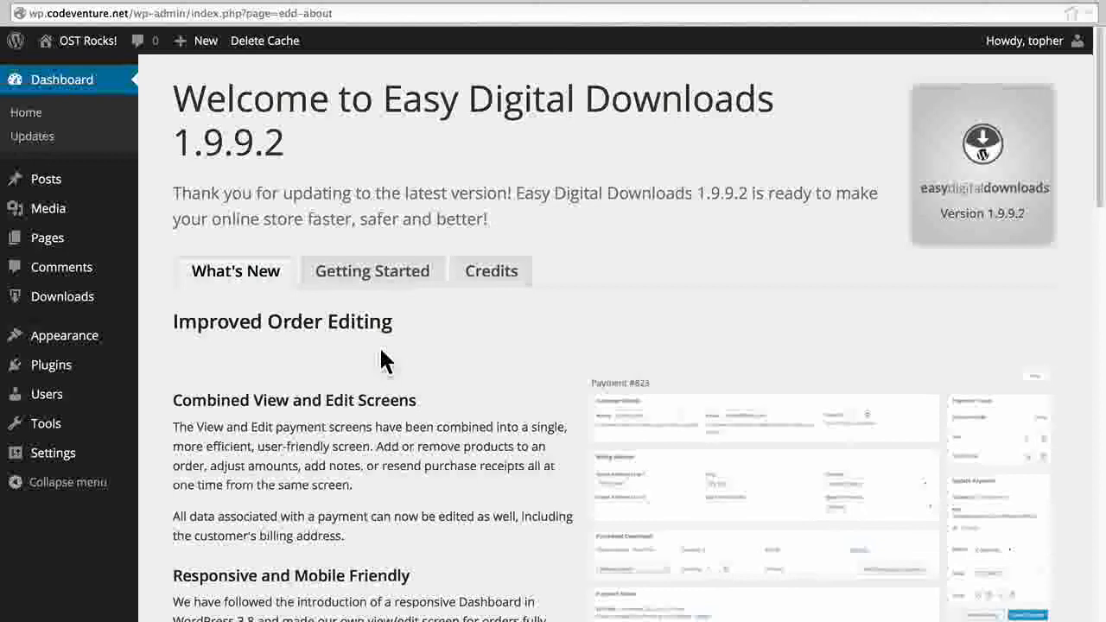
Read the rest of the release notes, from Improved Order Editing down to the Additional Updates section.
scroll(385, 361, "down", 3)
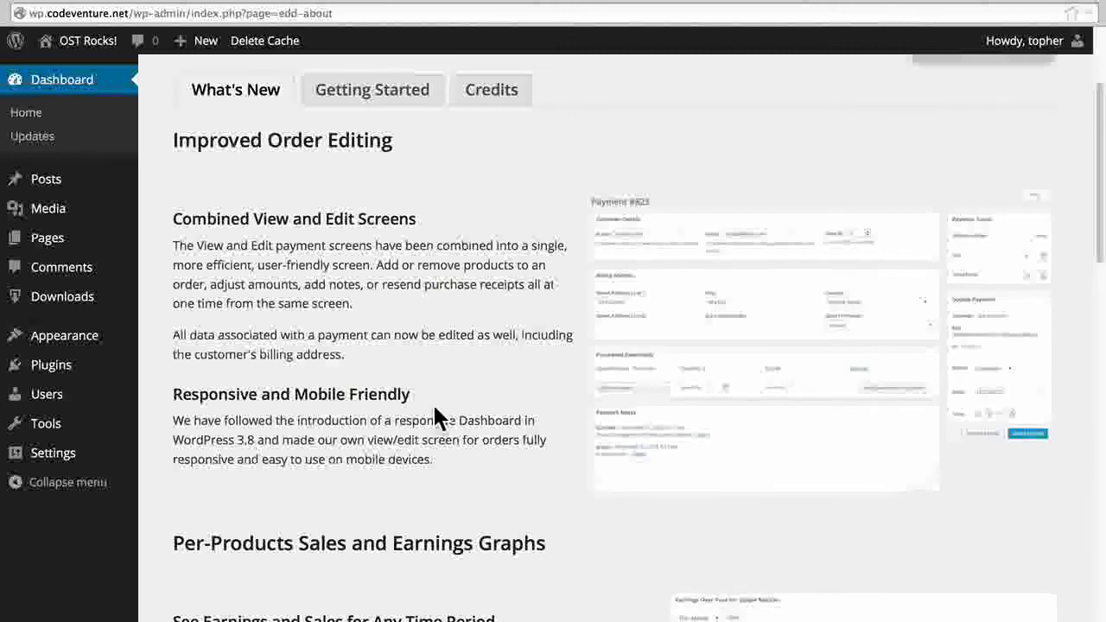
scroll(435, 411, "down", 7)
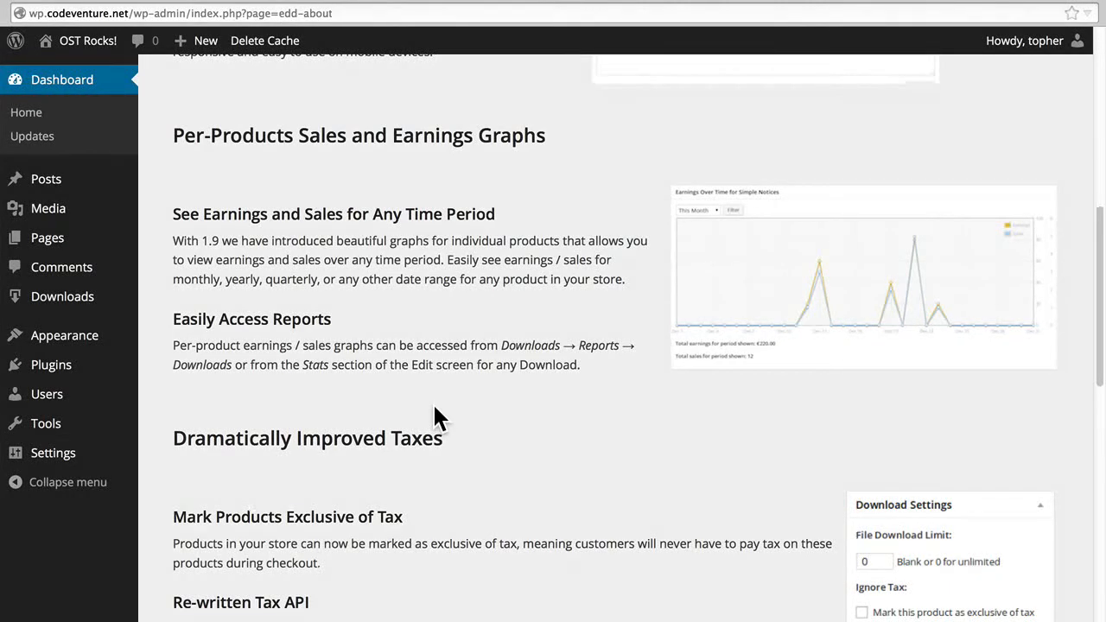
scroll(434, 411, "down", 5)
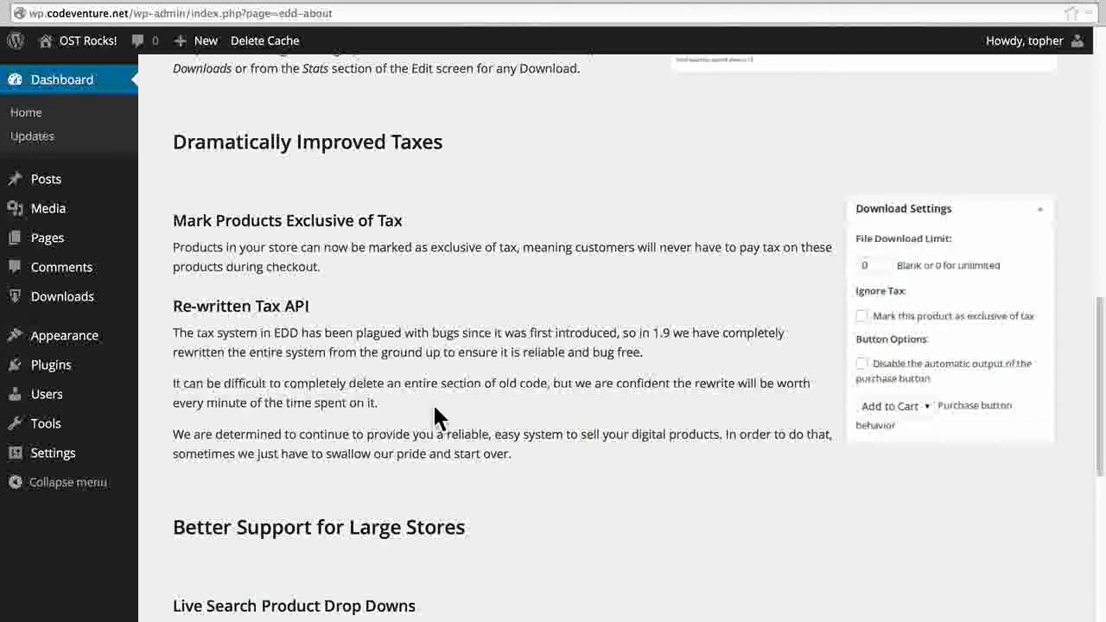
scroll(433, 402, "down", 5)
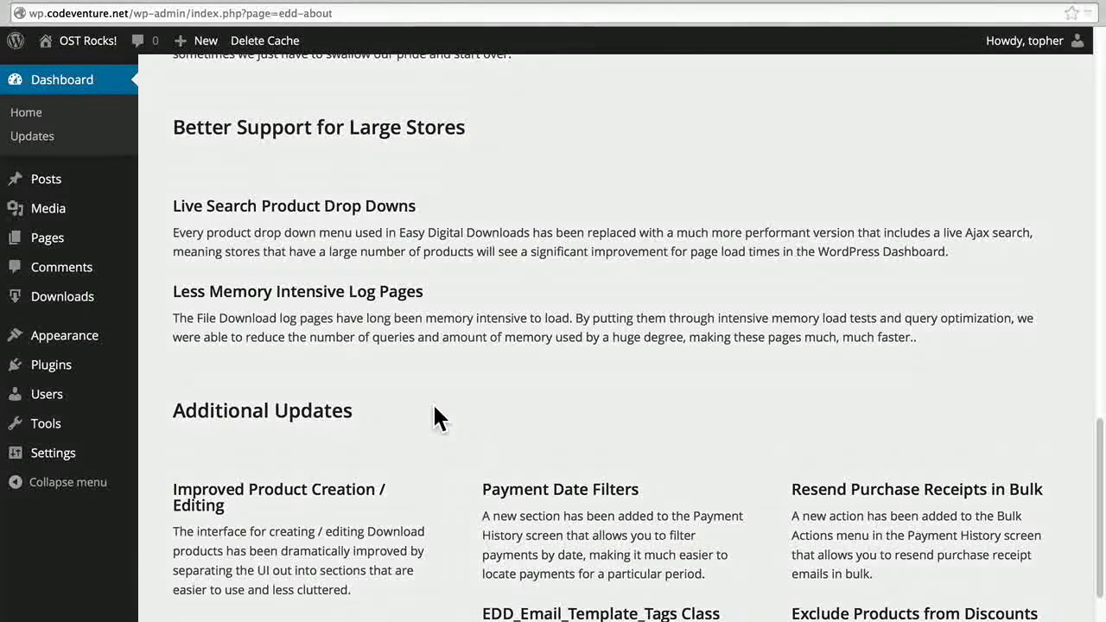
scroll(435, 410, "down", 3)
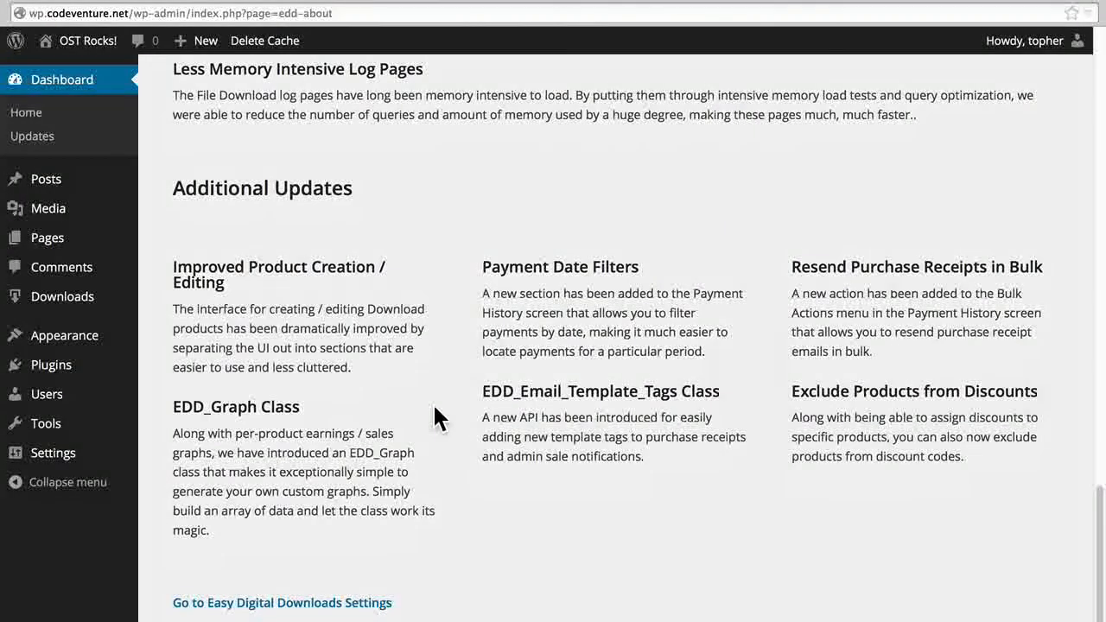
Open the Checkout page from the site's page list to inspect its shortcode, and view the list of installed plugins.
left_click(93, 249)
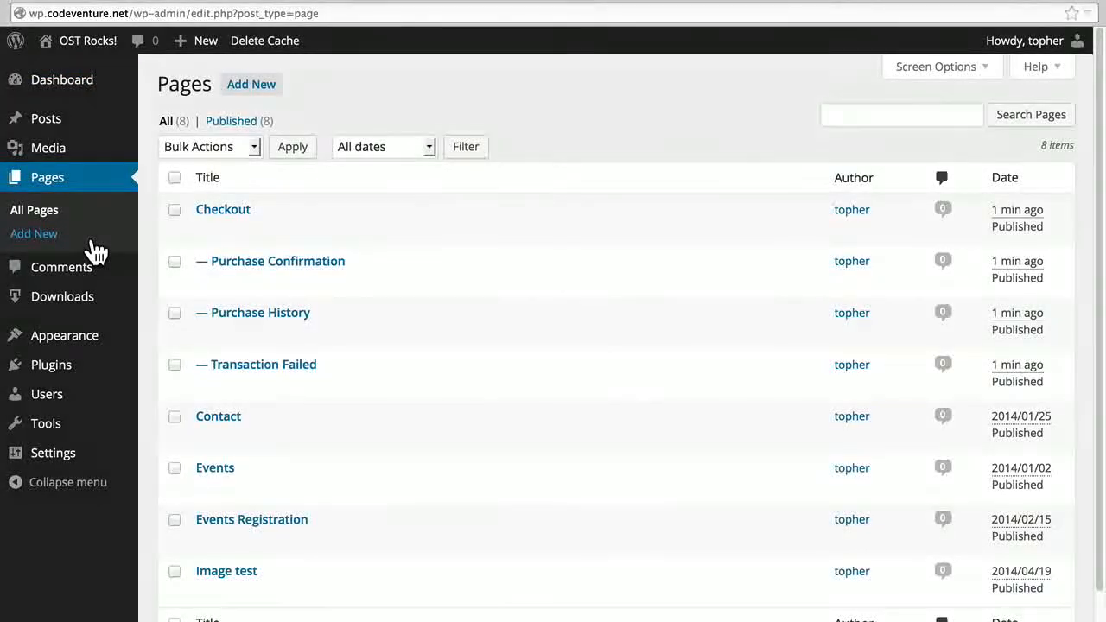
mouse_move(277, 218)
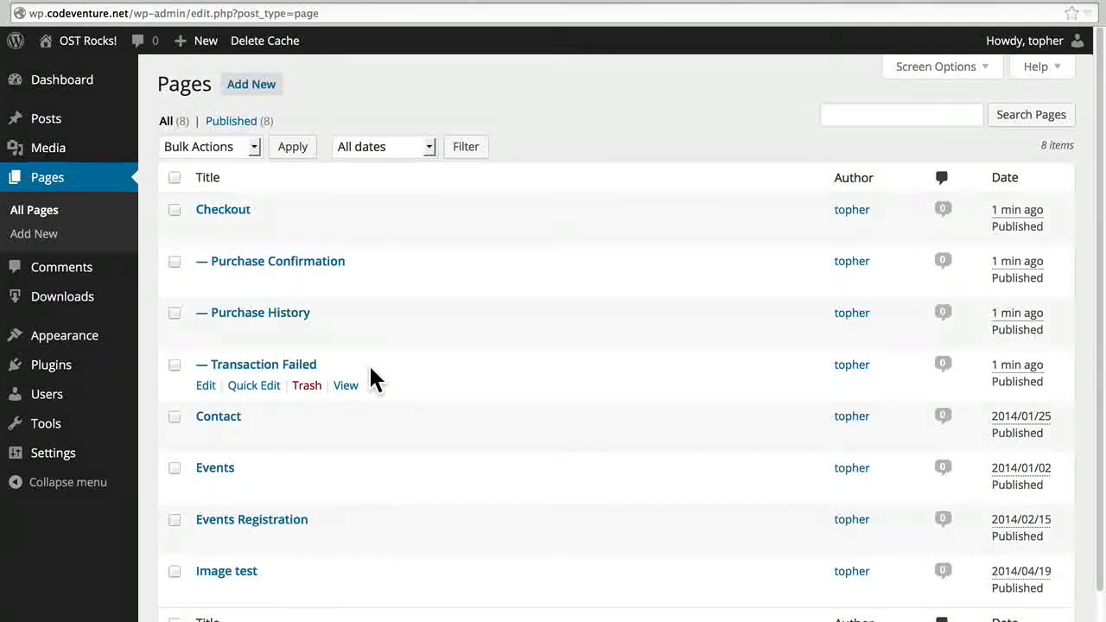
left_click(206, 232)
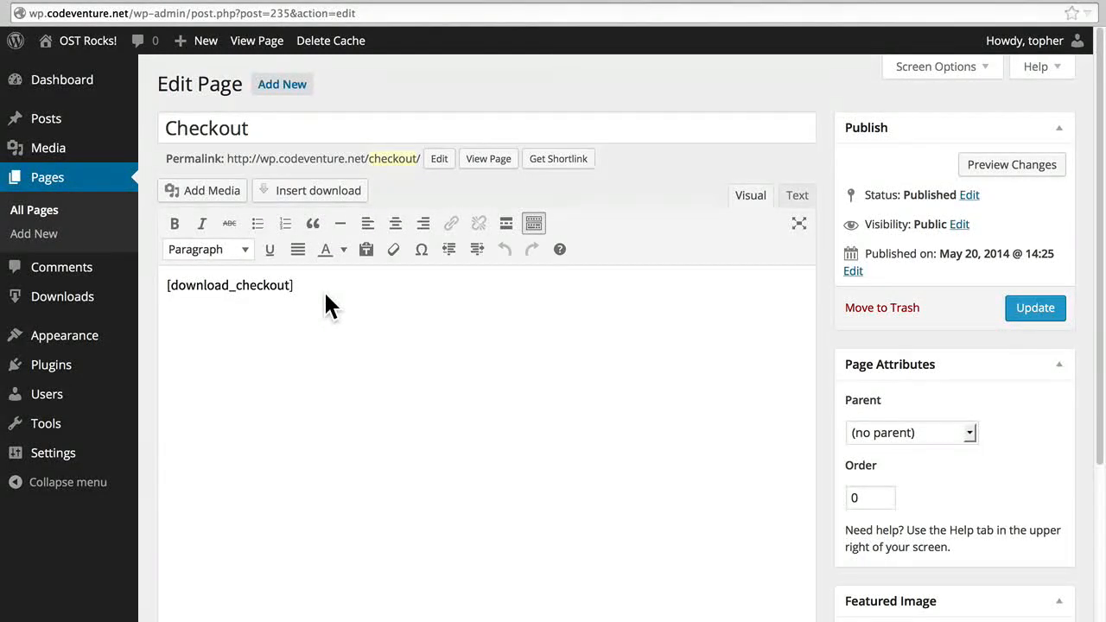
mouse_move(67, 375)
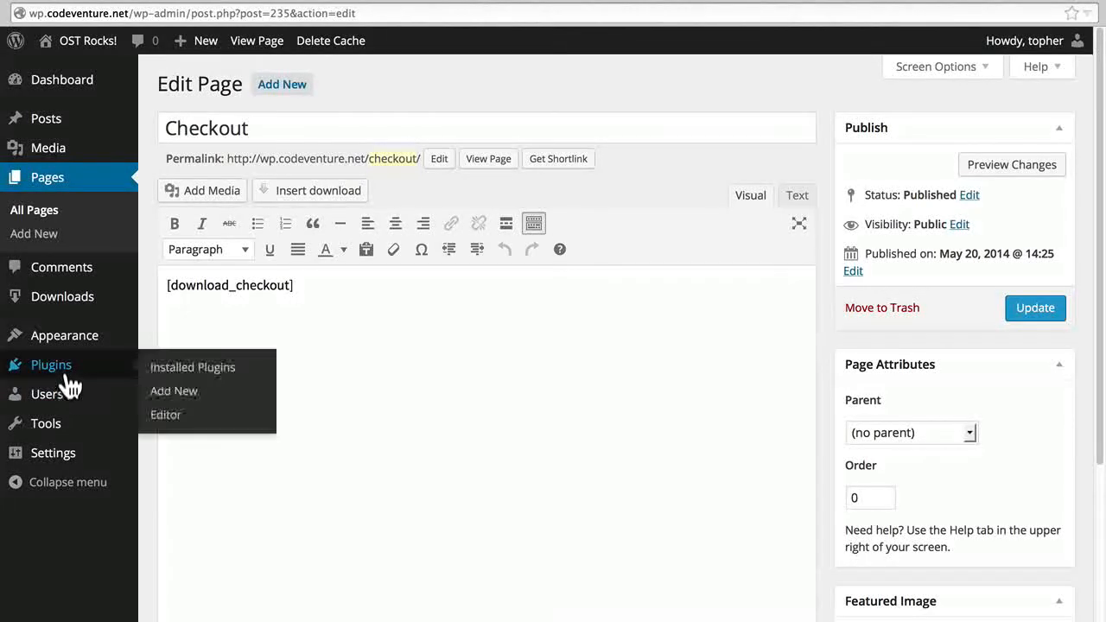
left_click(174, 373)
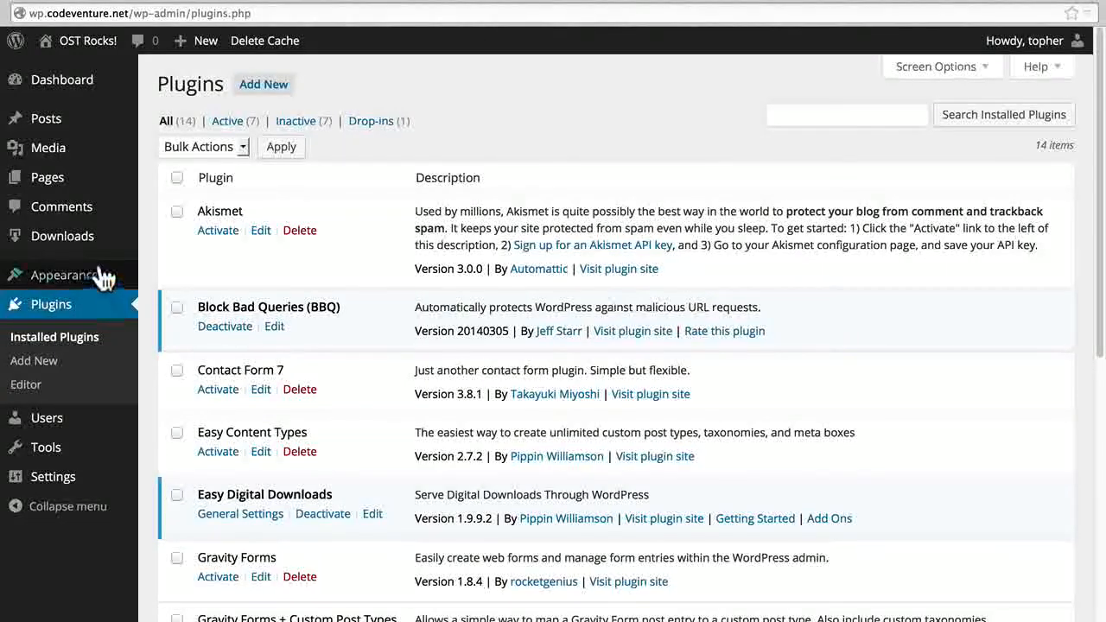
Browse the Add Ons page of Easy Digital Downloads, and read through its System Information report.
mouse_move(105, 249)
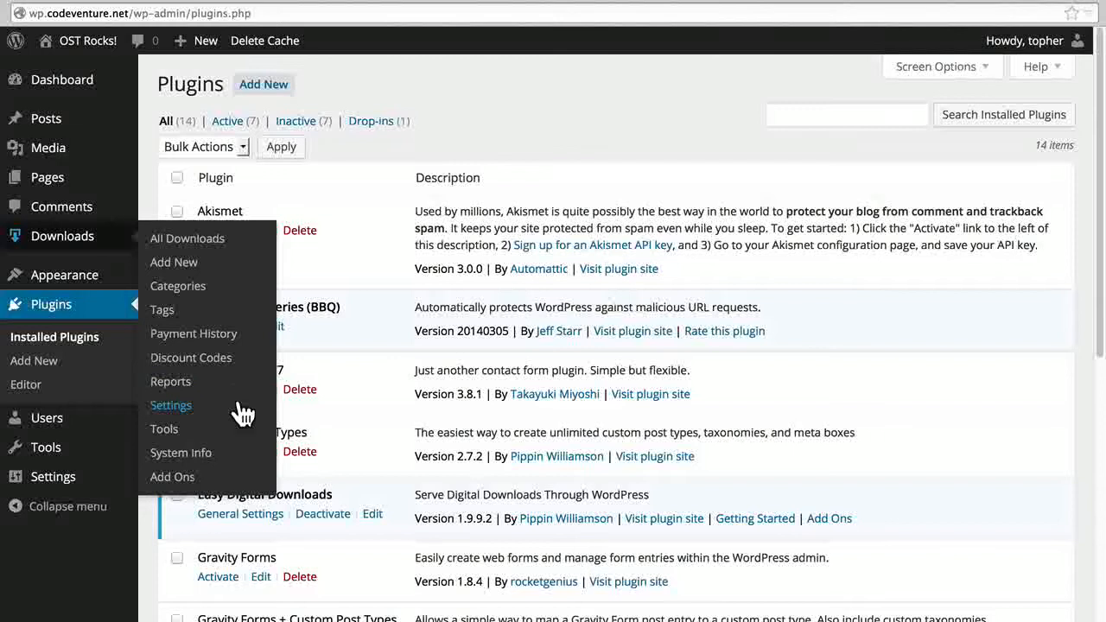
left_click(234, 476)
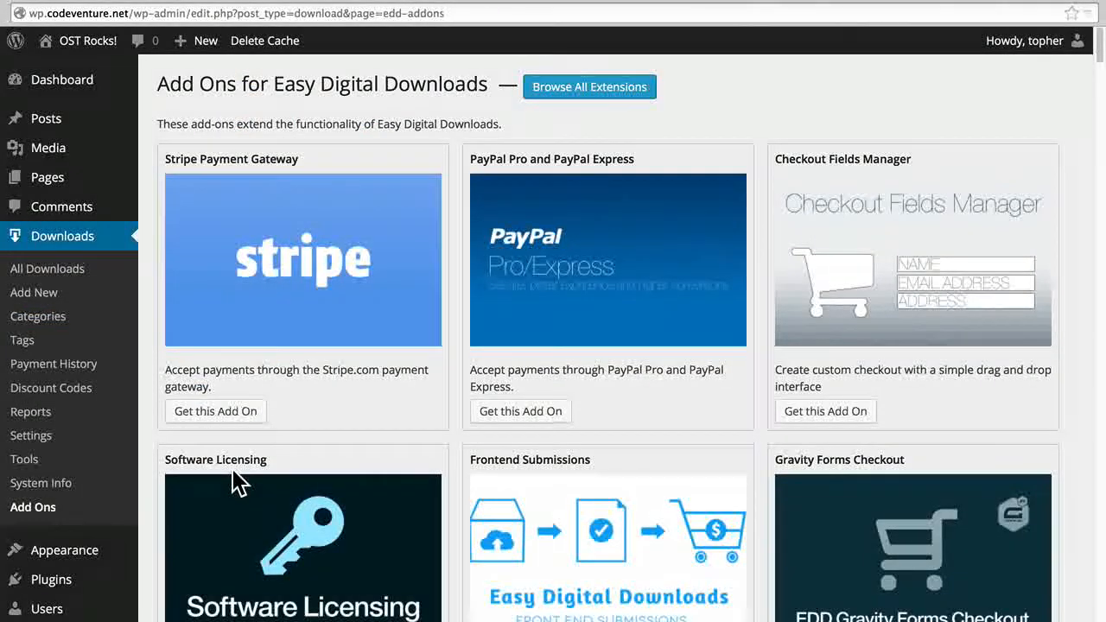
scroll(233, 482, "down", 10)
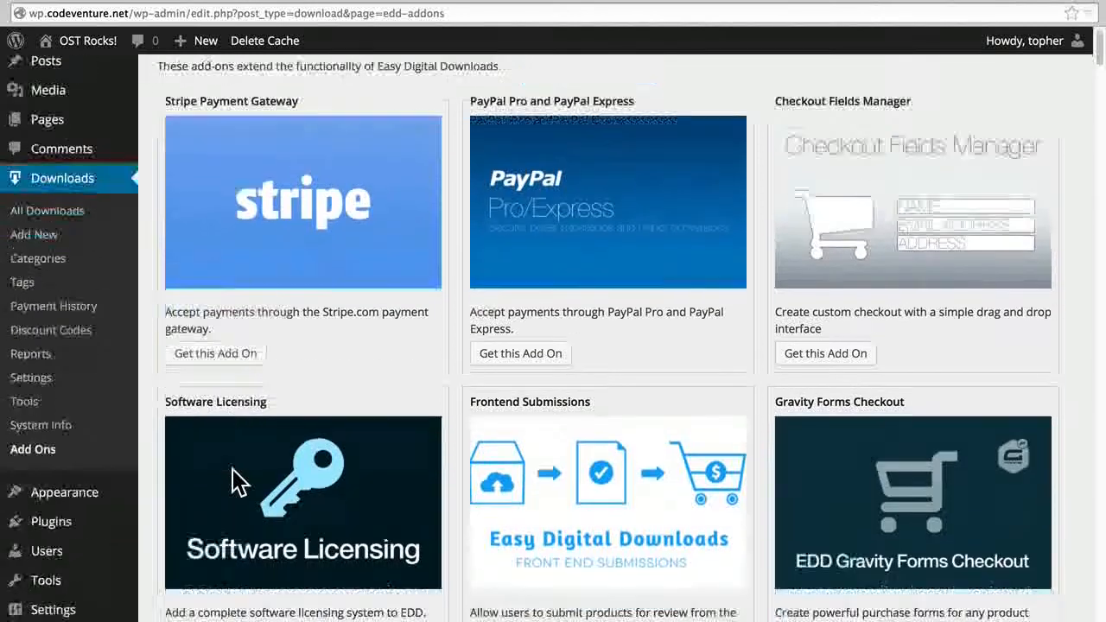
scroll(235, 482, "down", 9)
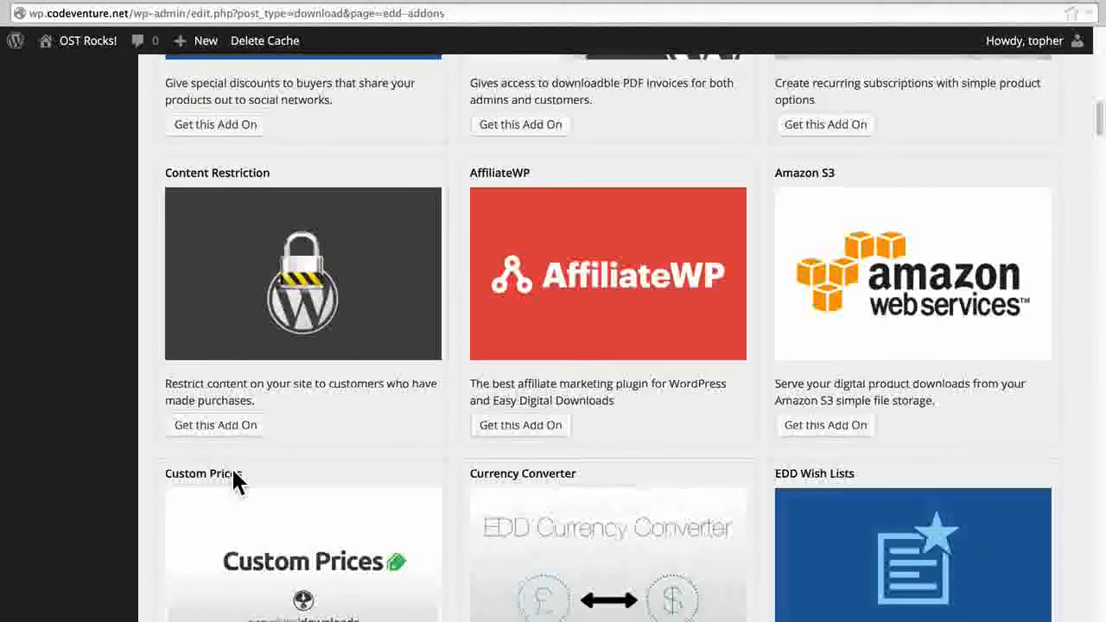
scroll(235, 482, "up", 19)
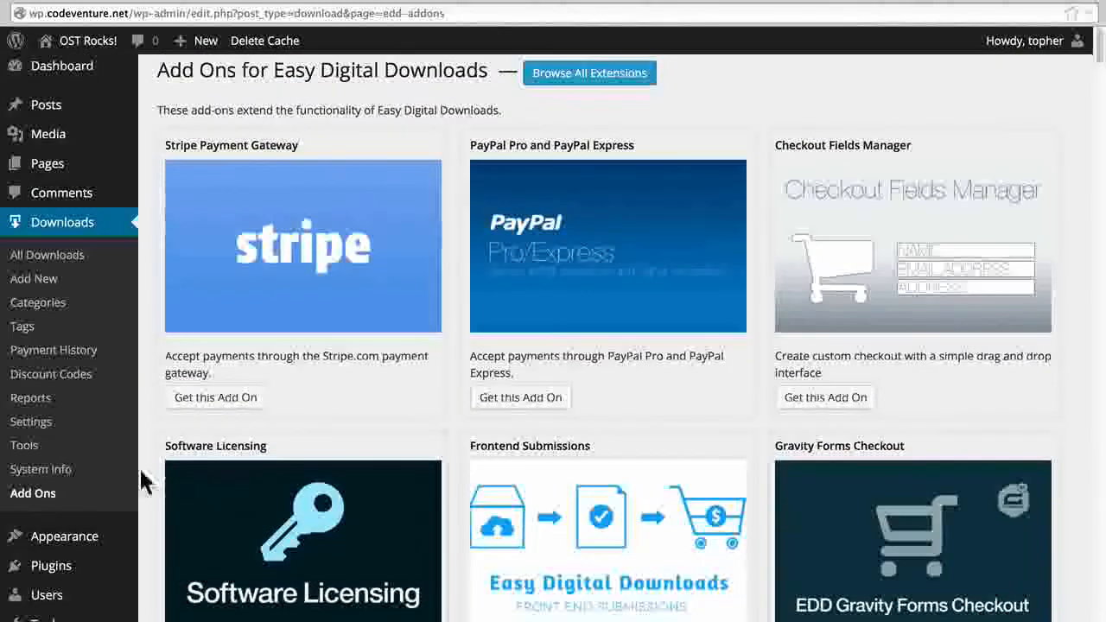
left_click(86, 475)
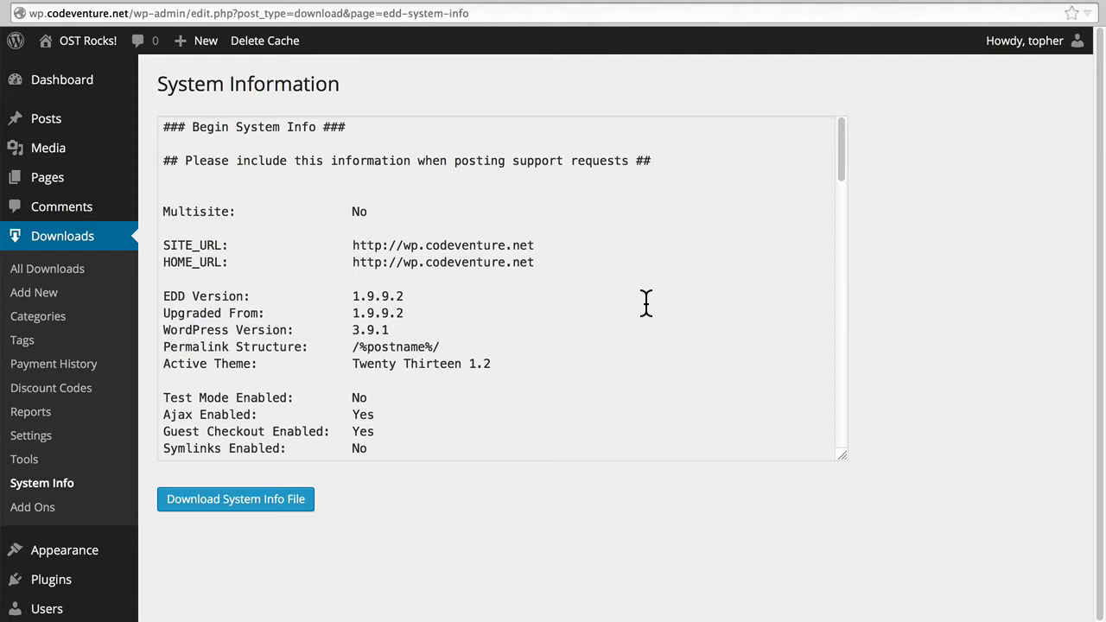
scroll(646, 303, "down", 5)
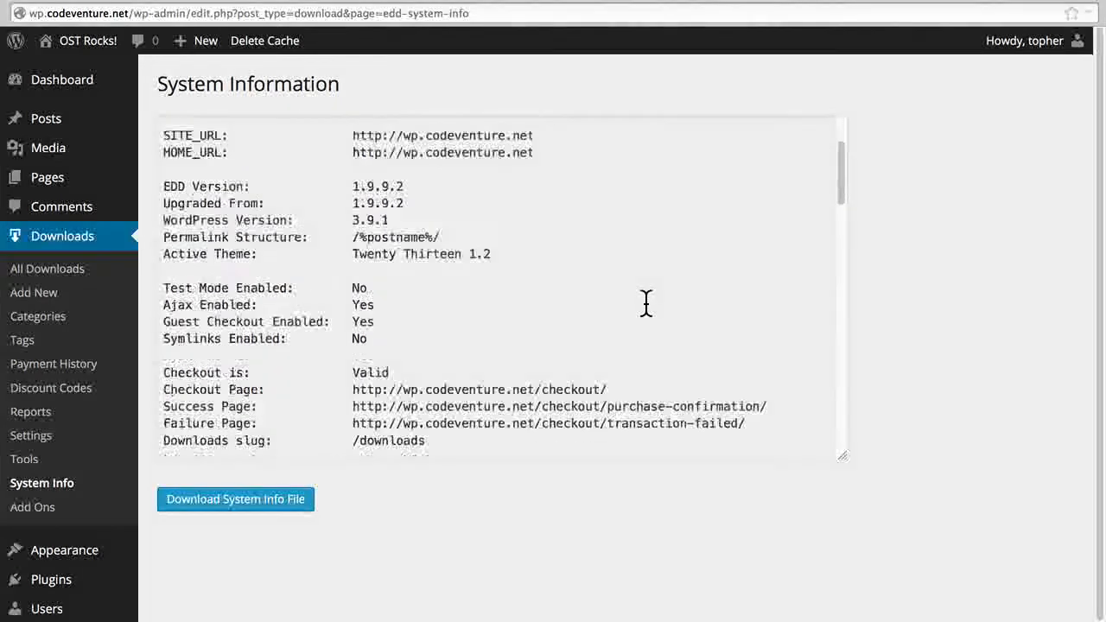
Enable Test Mode in the general settings of Easy Digital Downloads.
left_click(127, 460)
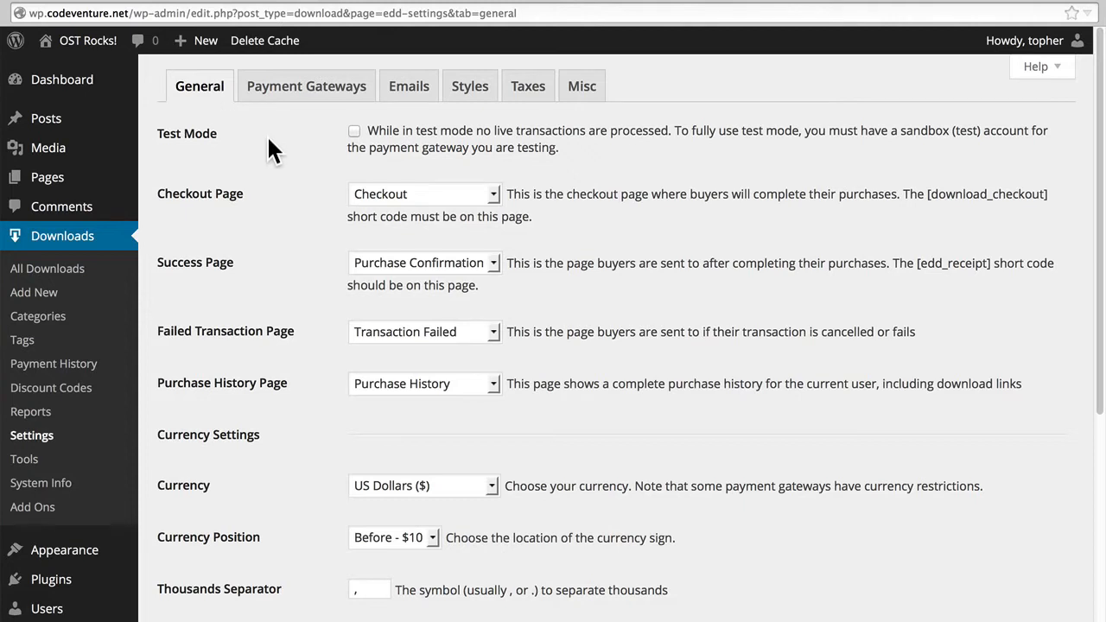
left_click(355, 131)
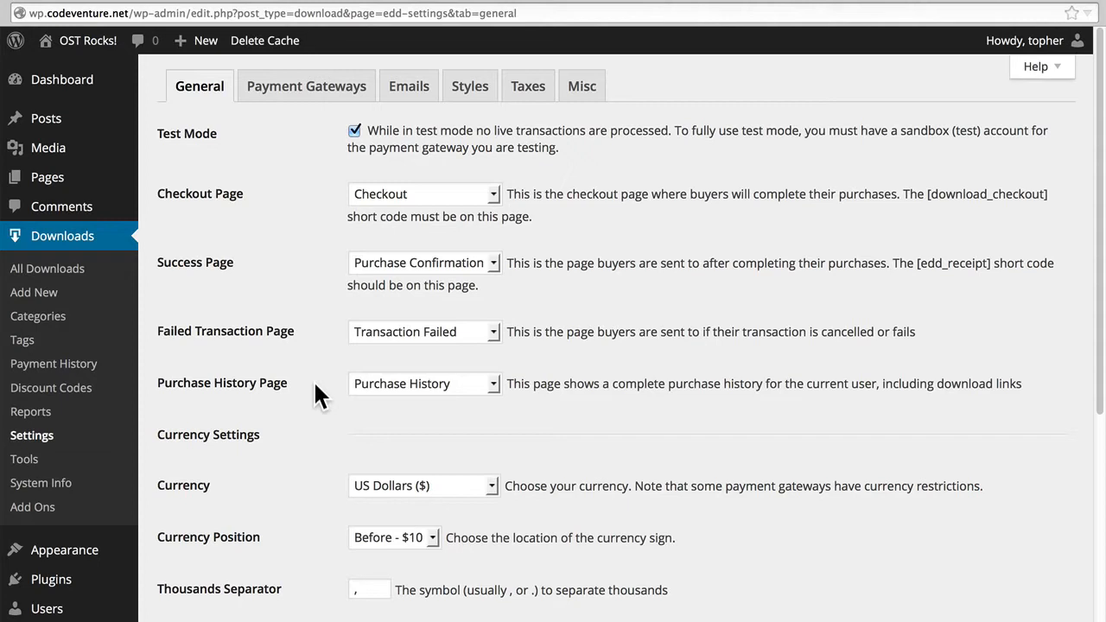
Review the remaining general settings, including the currency and currency position choices, separators, API keys, usage tracking and data removal options.
scroll(315, 385, "down", 4)
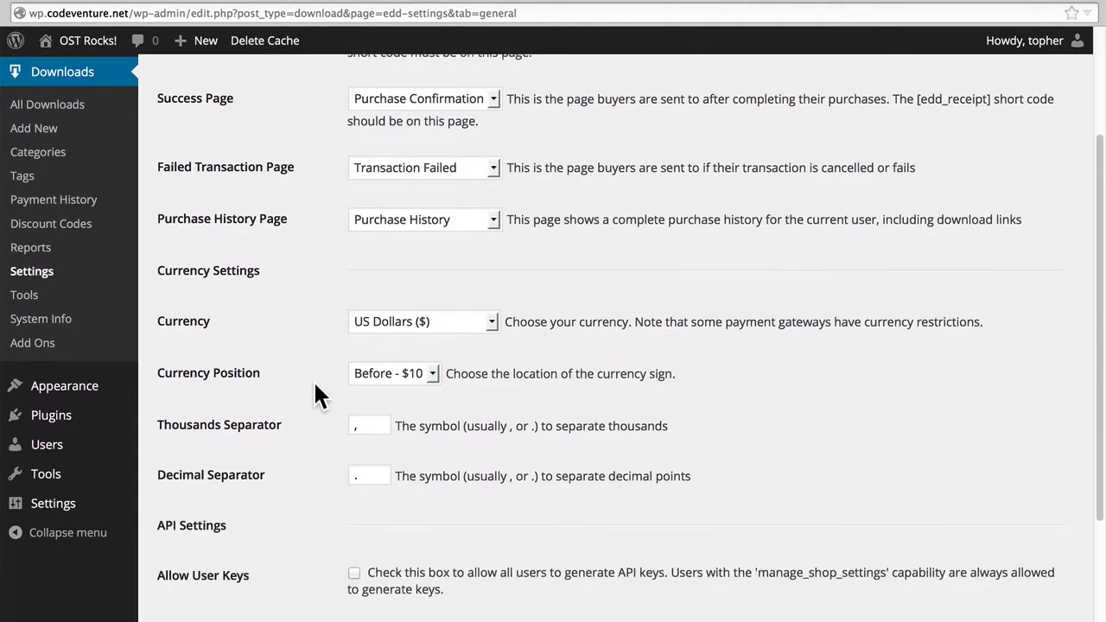
scroll(314, 381, "down", 2)
left_click(478, 255)
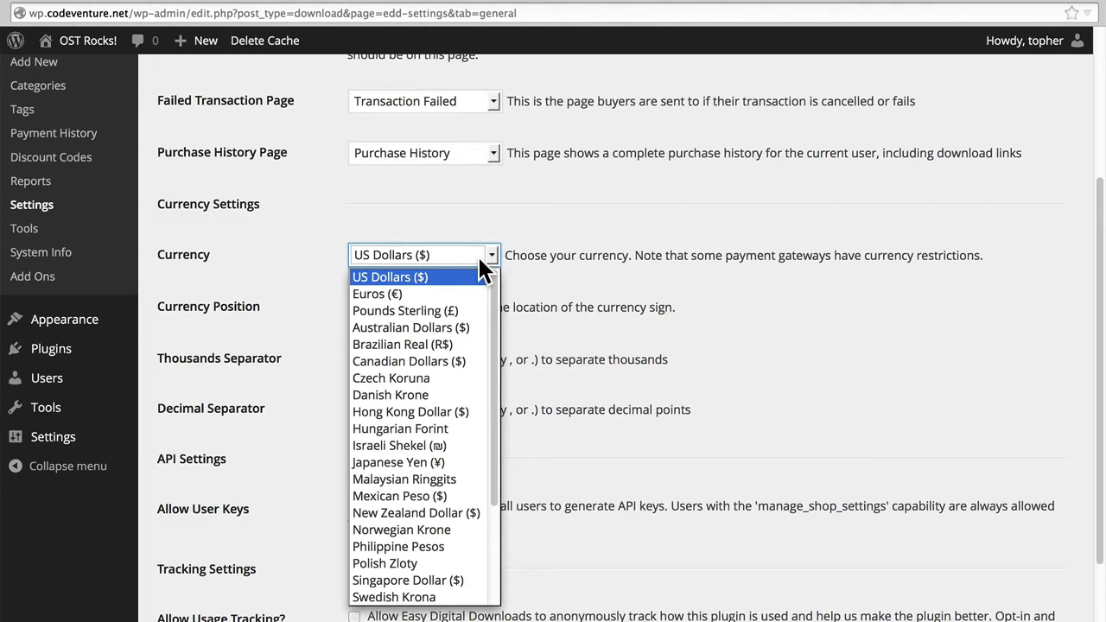
left_click(478, 255)
left_click(426, 308)
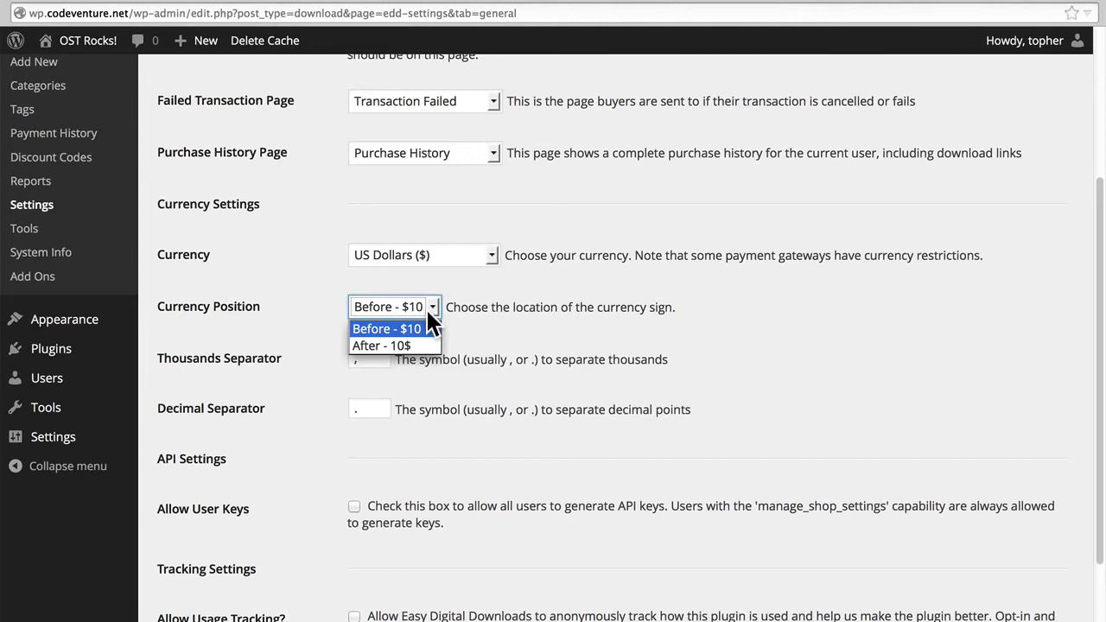
left_click(426, 308)
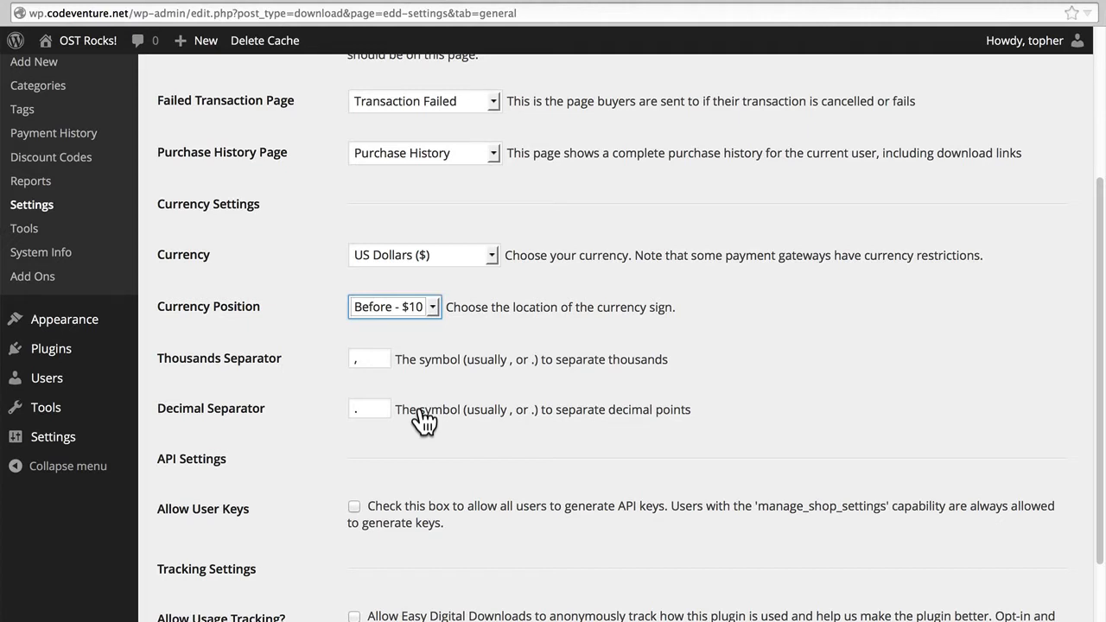
scroll(423, 421, "down", 5)
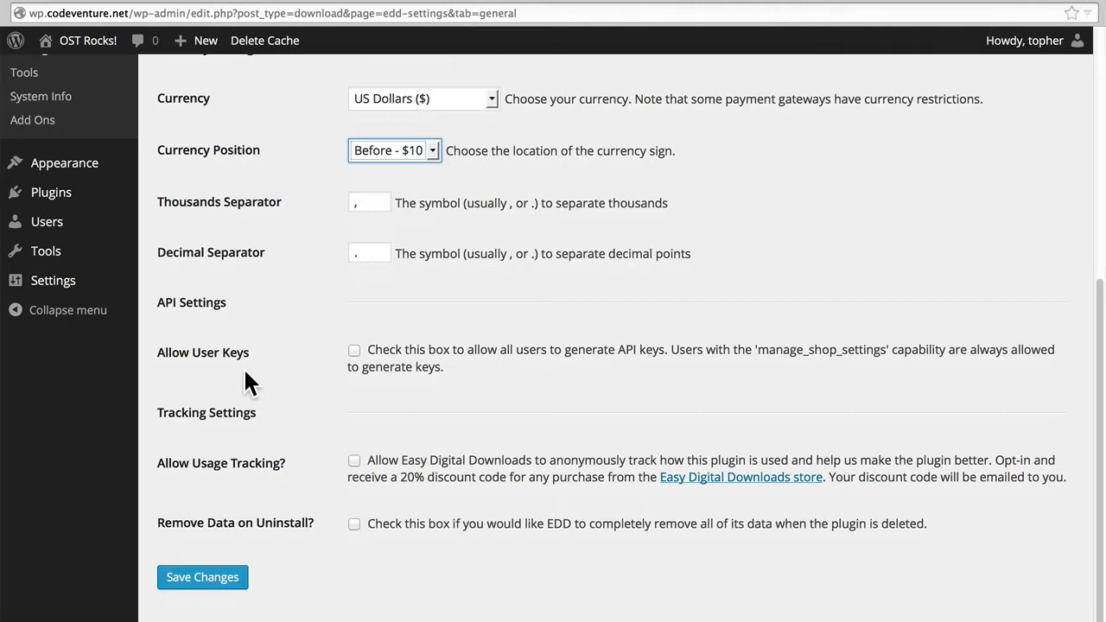
left_click(314, 467)
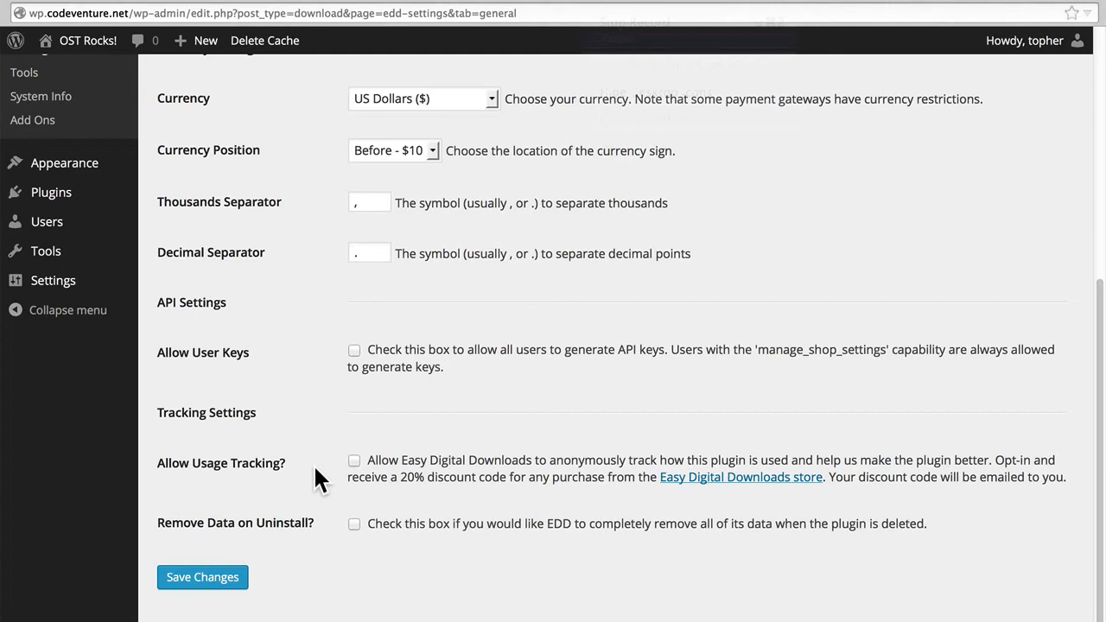
scroll(315, 467, "up", 5)
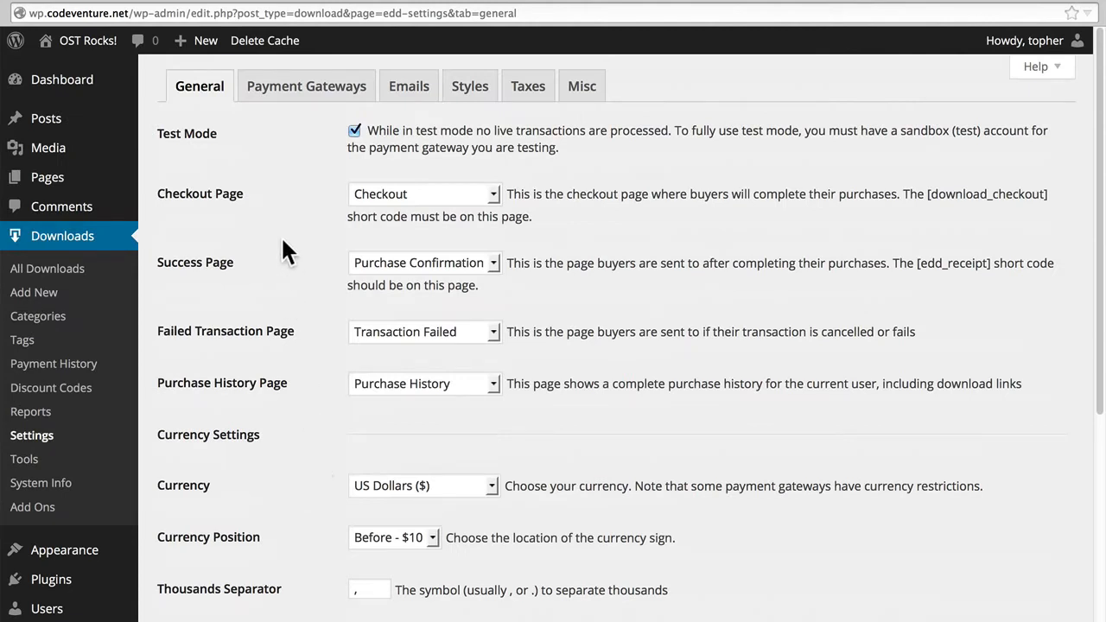
Examine the Styles settings, looking through the choices for the default button style and default button color.
left_click(458, 89)
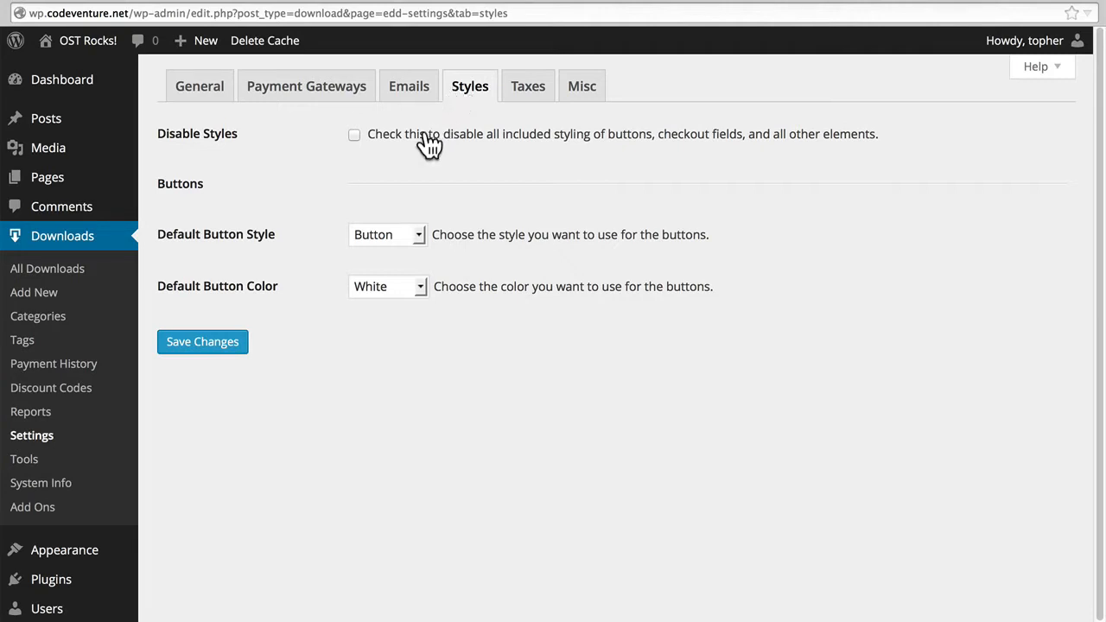
left_click(393, 233)
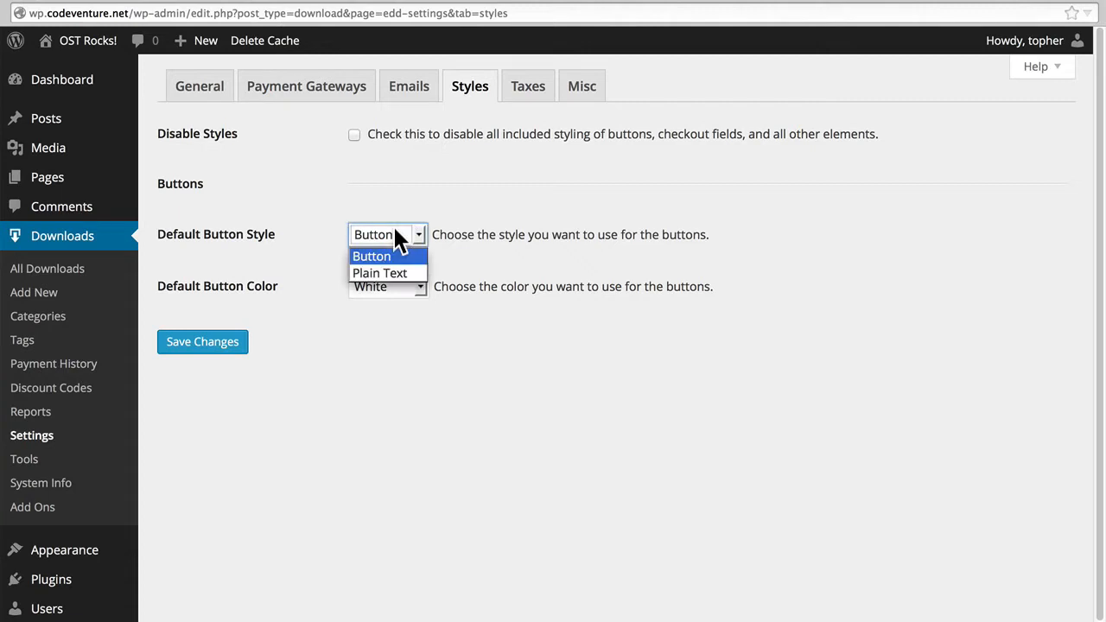
left_click(395, 231)
left_click(392, 283)
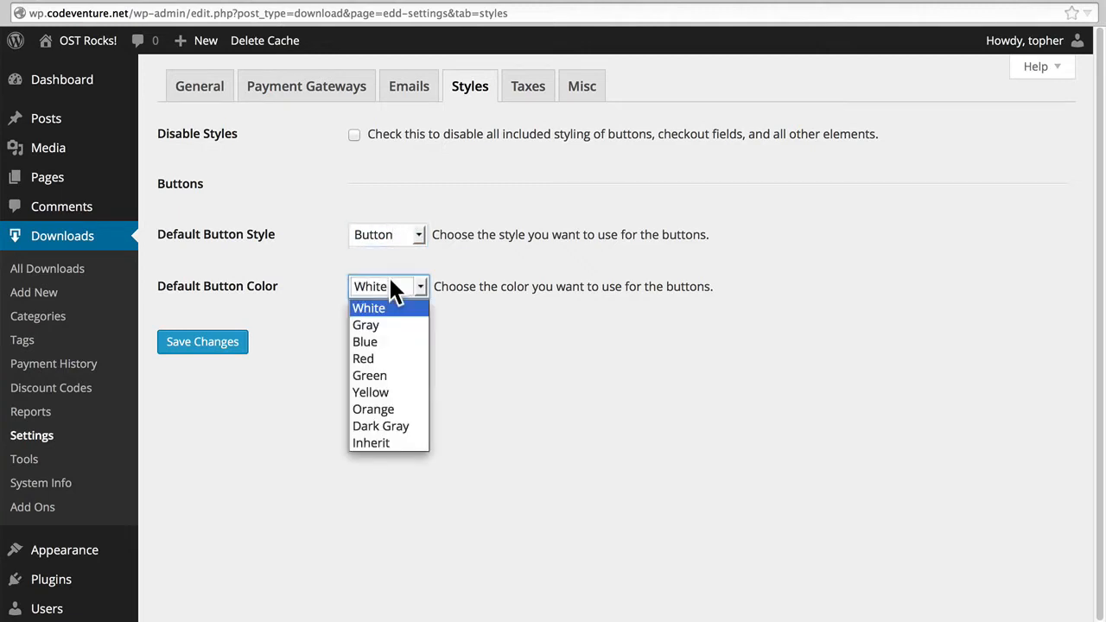
left_click(390, 281)
Examine the Taxes settings, looking through the choices for the store's base country and base state or province.
left_click(534, 93)
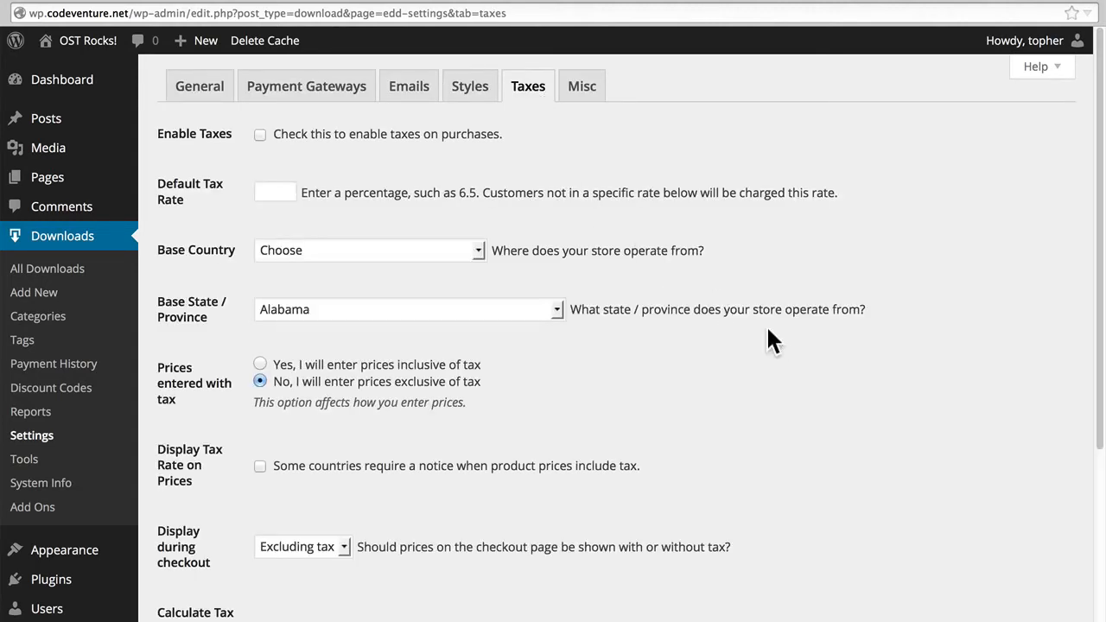
scroll(772, 337, "down", 5)
scroll(773, 340, "up", 5)
left_click(358, 251)
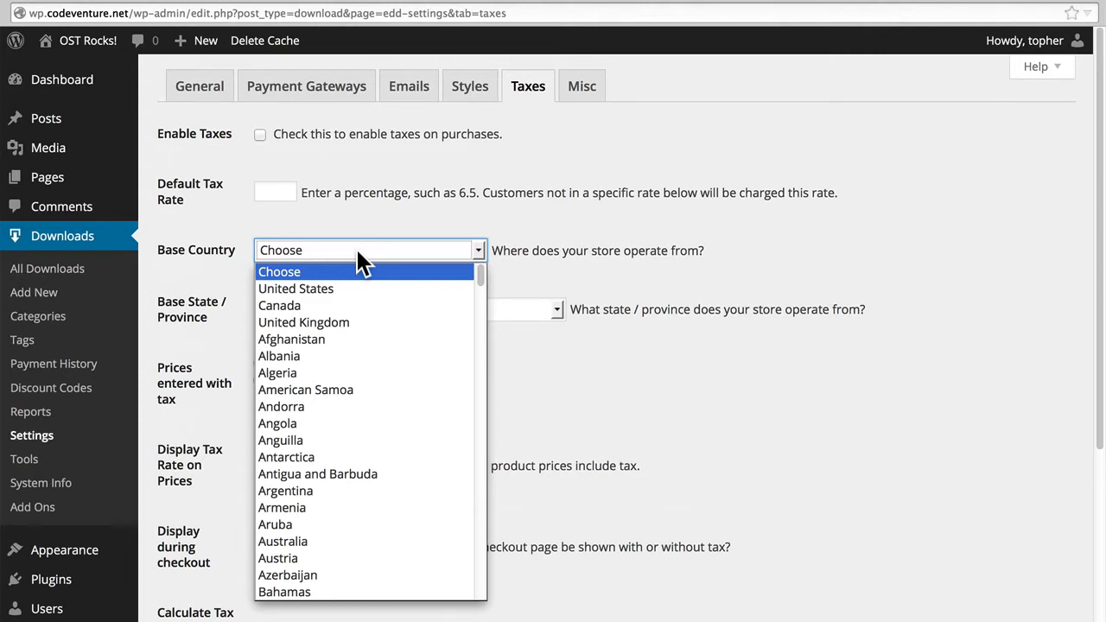
left_click(358, 252)
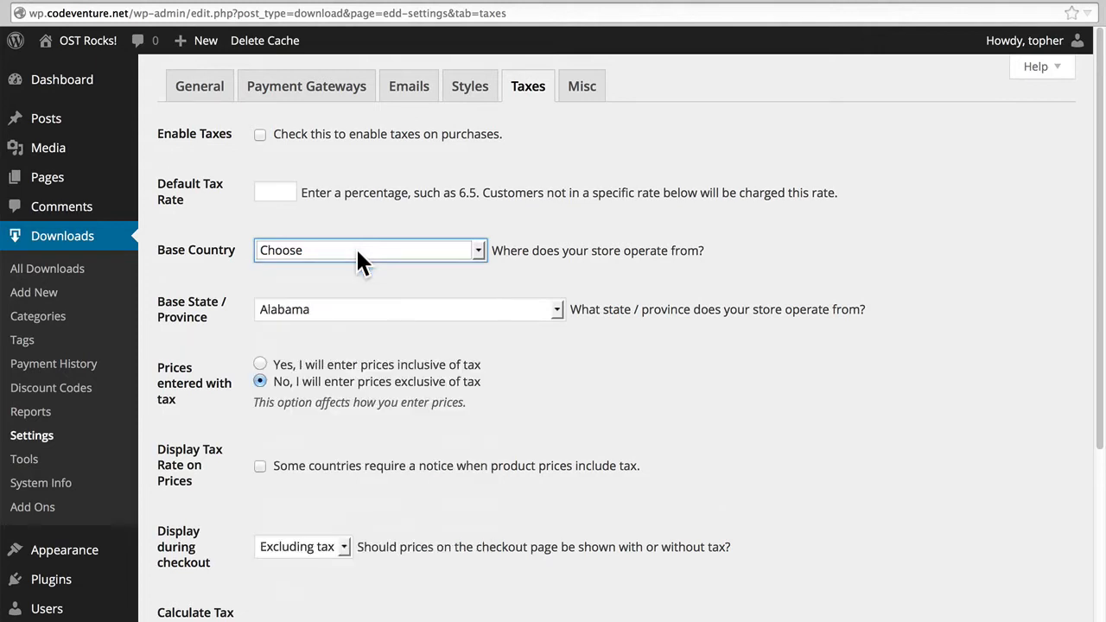
left_click(359, 311)
left_click(357, 306)
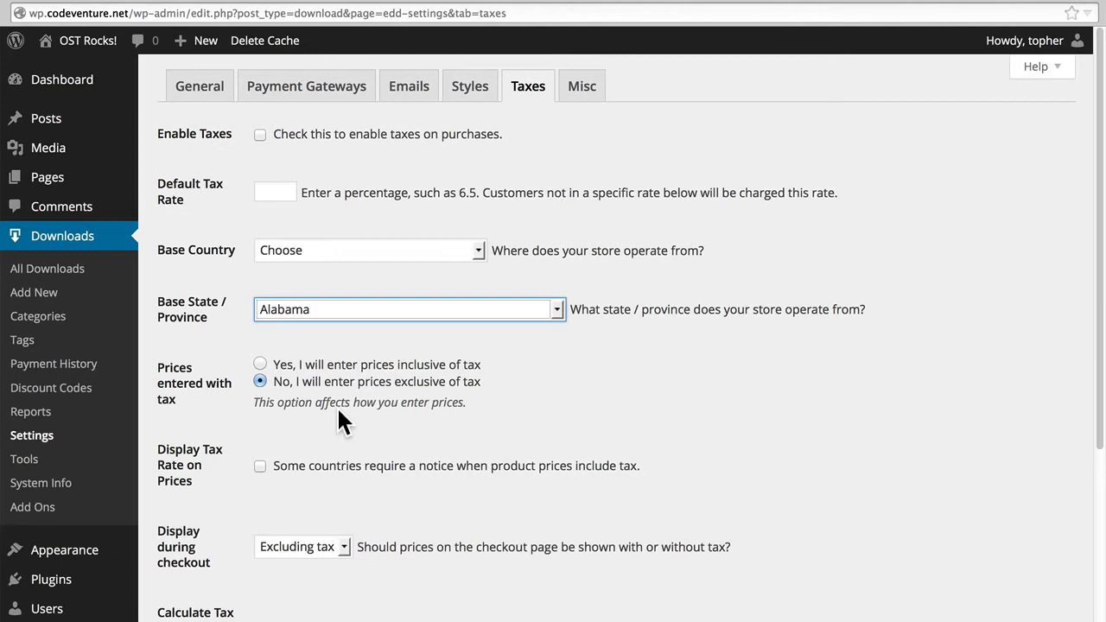
Review the remaining tax settings, including the checkout price display choices, tax calculation after discounts and additional tax rates.
scroll(302, 354, "down", 5)
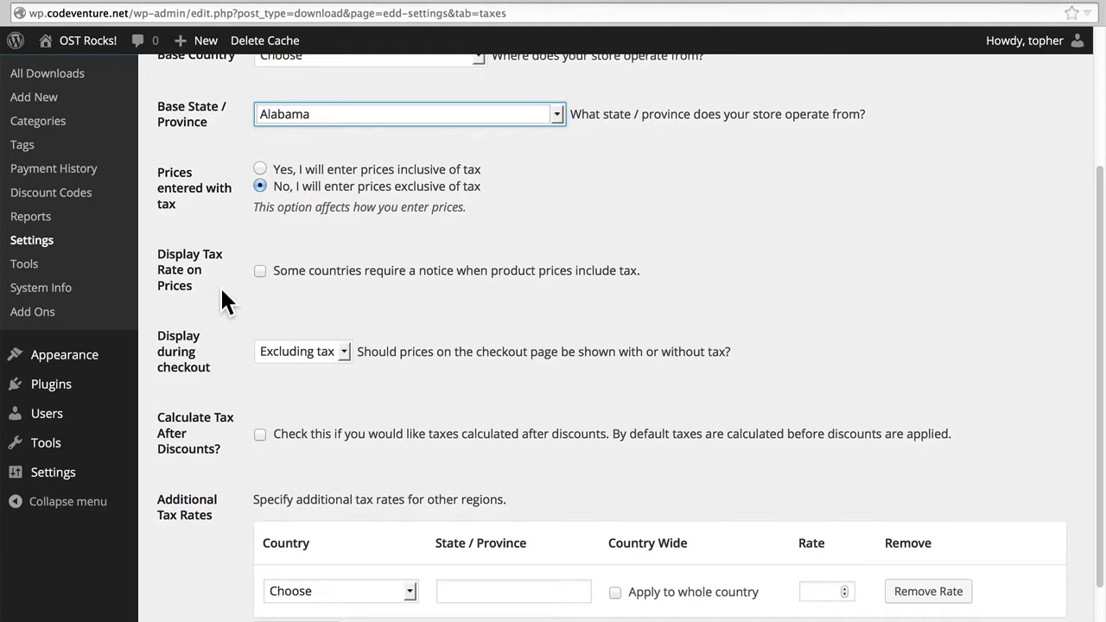
left_click(294, 351)
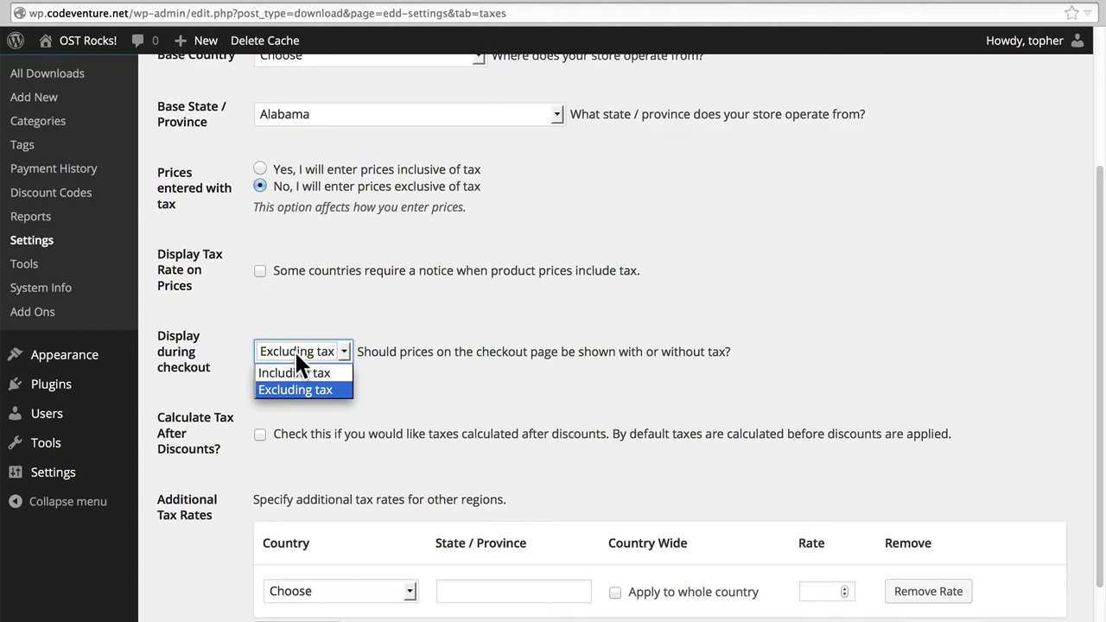
left_click(295, 351)
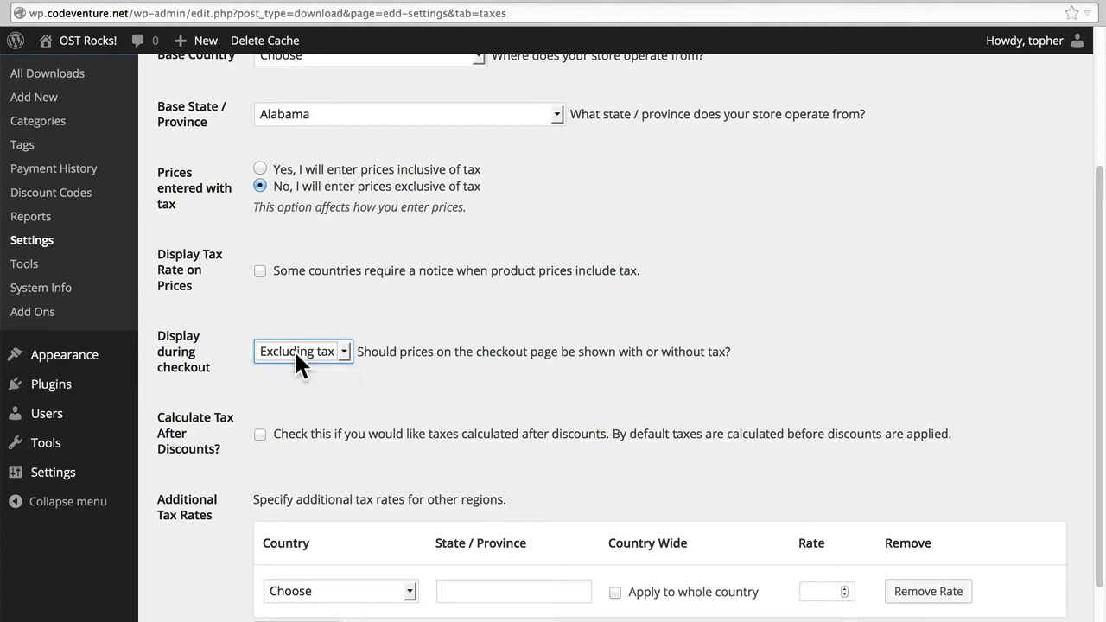
left_click(295, 350)
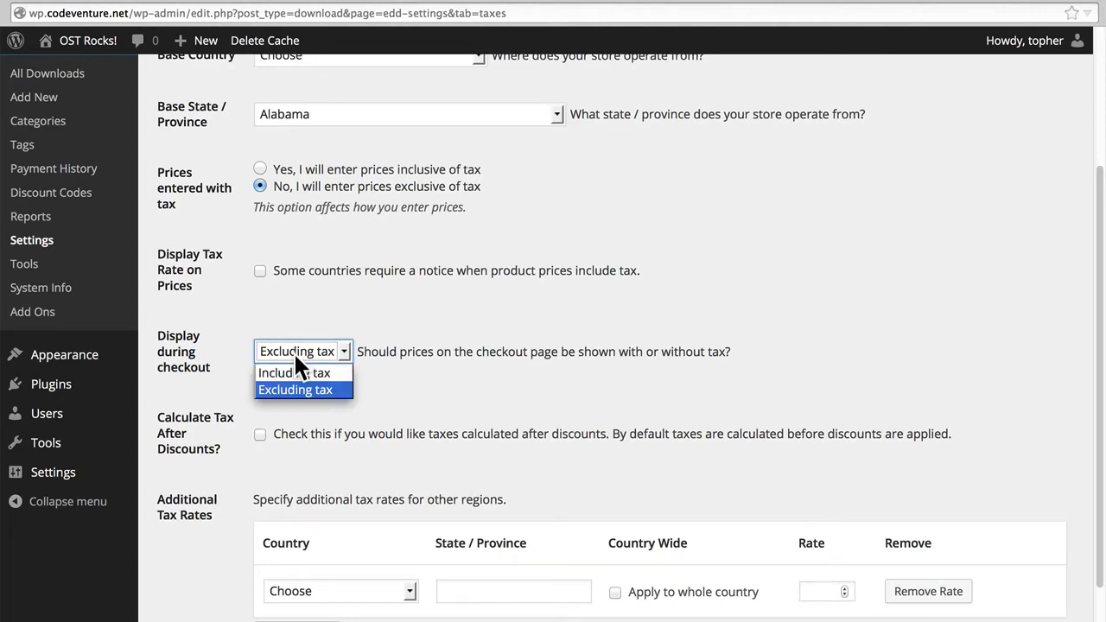
left_click(294, 351)
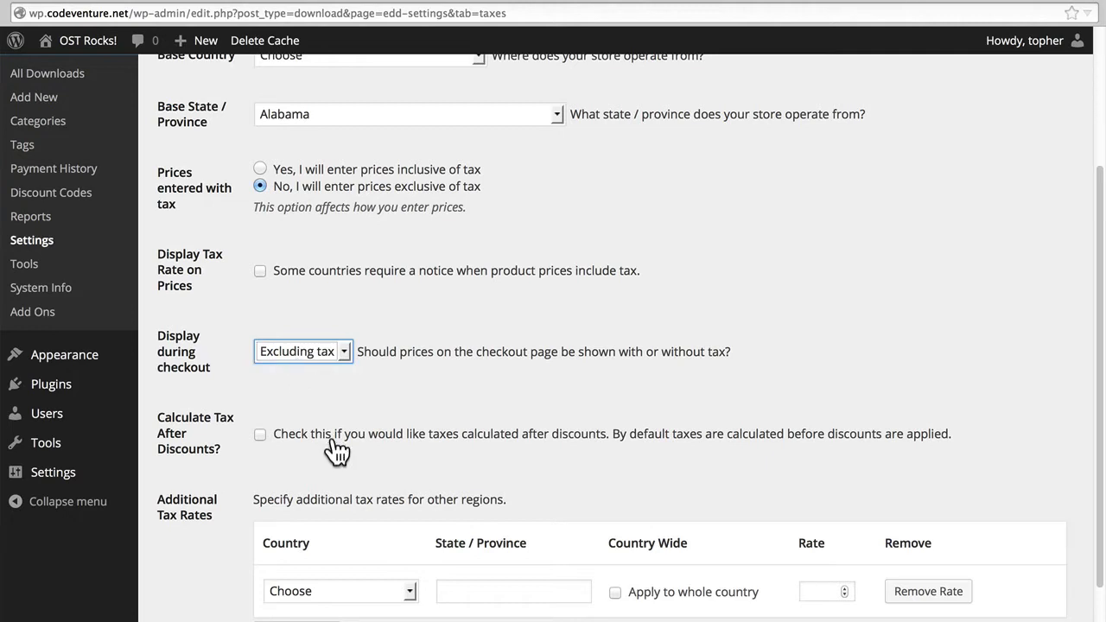
scroll(335, 451, "down", 3)
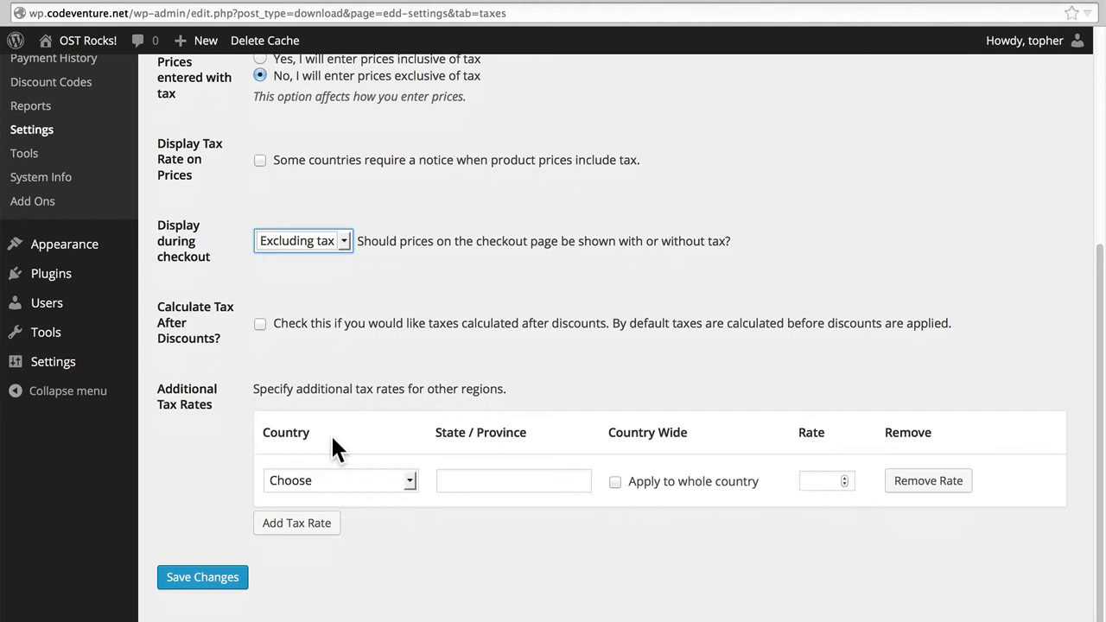
scroll(335, 448, "up", 8)
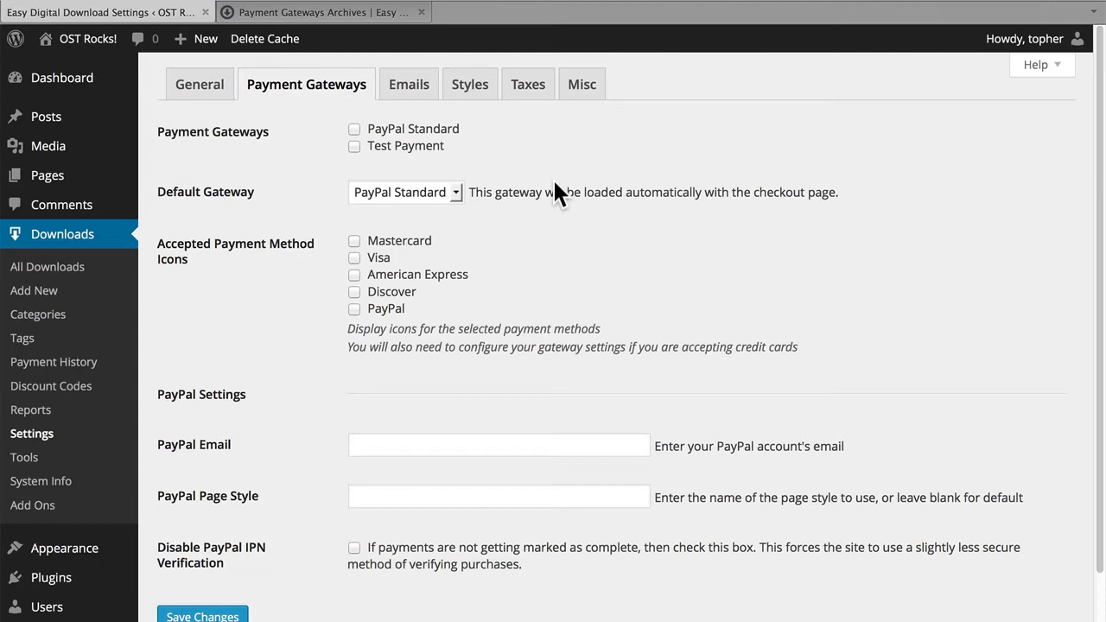
Enable the Test Payment gateway, make Test Payment the default gateway, and save the payment gateway settings.
left_click(354, 147)
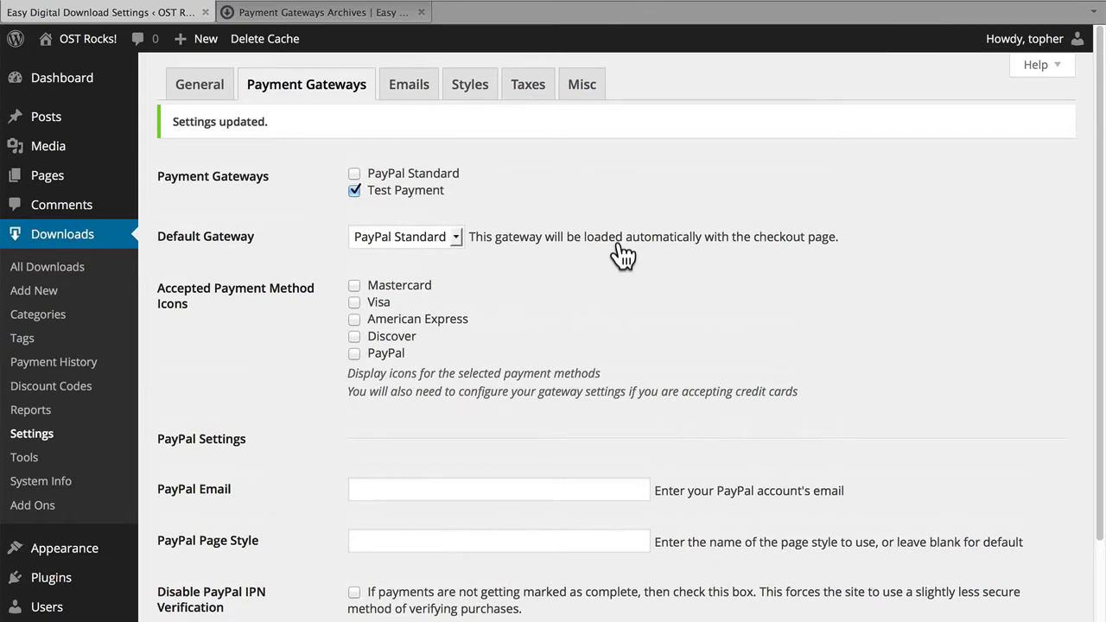
left_click(425, 239)
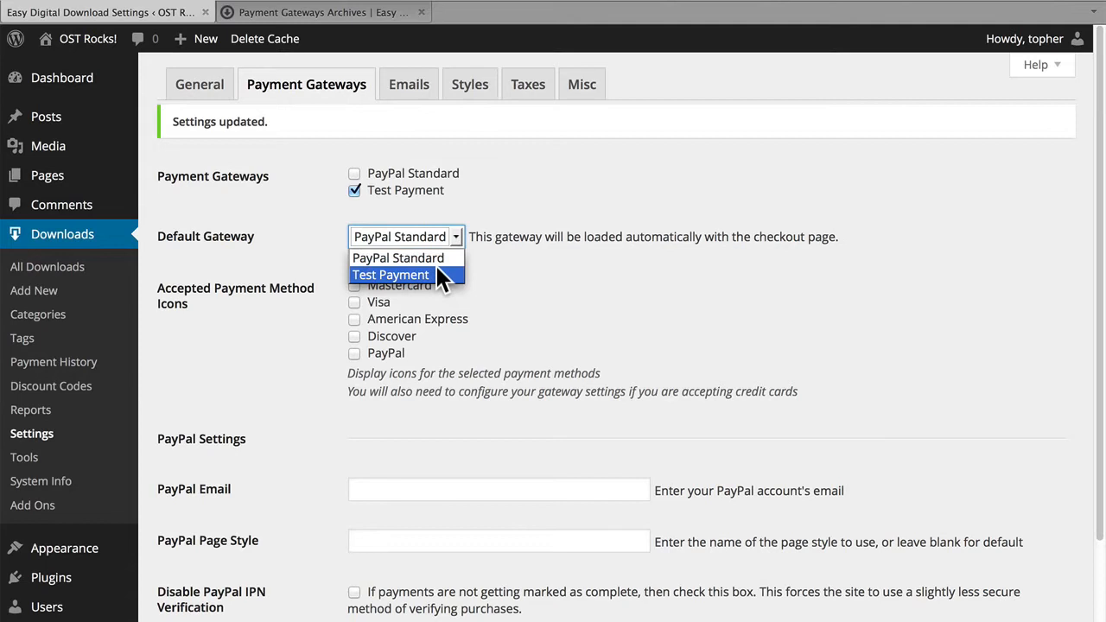
left_click(438, 275)
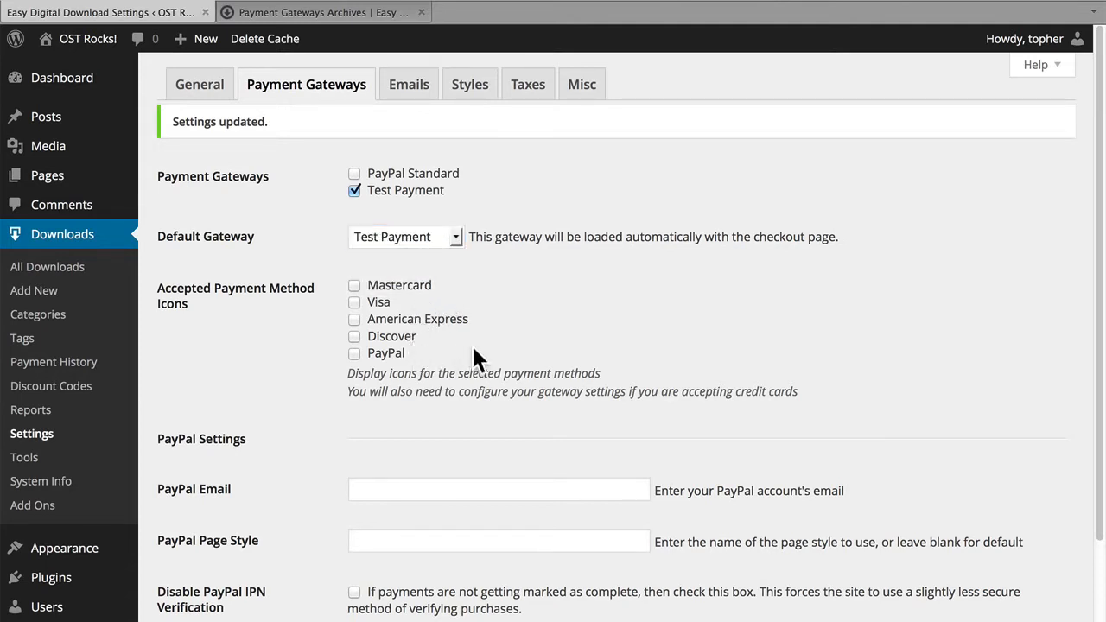
scroll(474, 350, "down", 3)
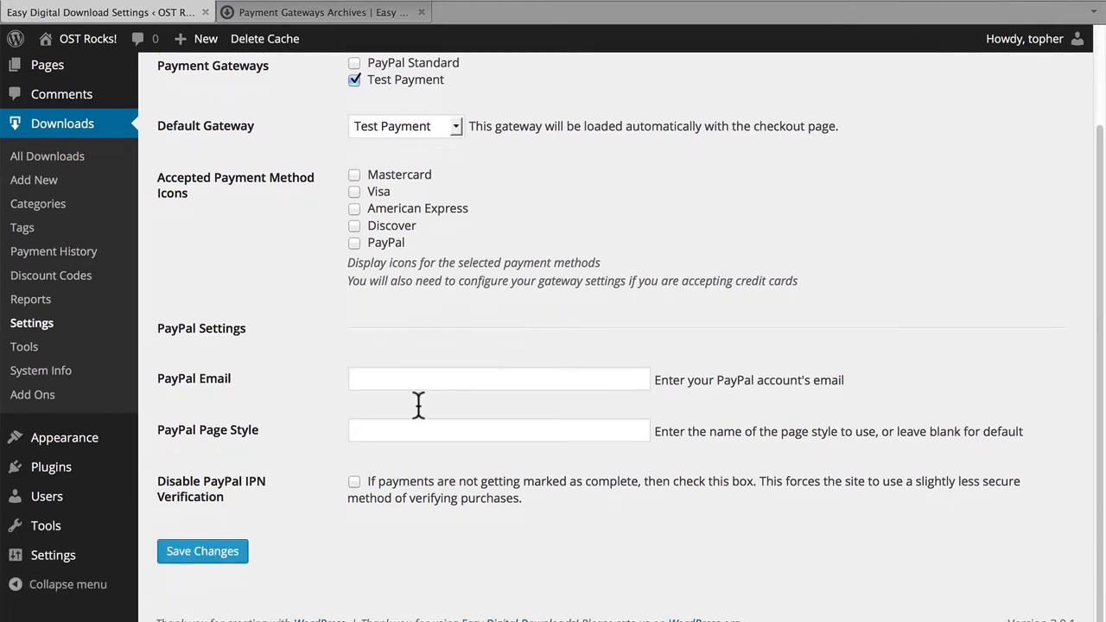
left_click(222, 554)
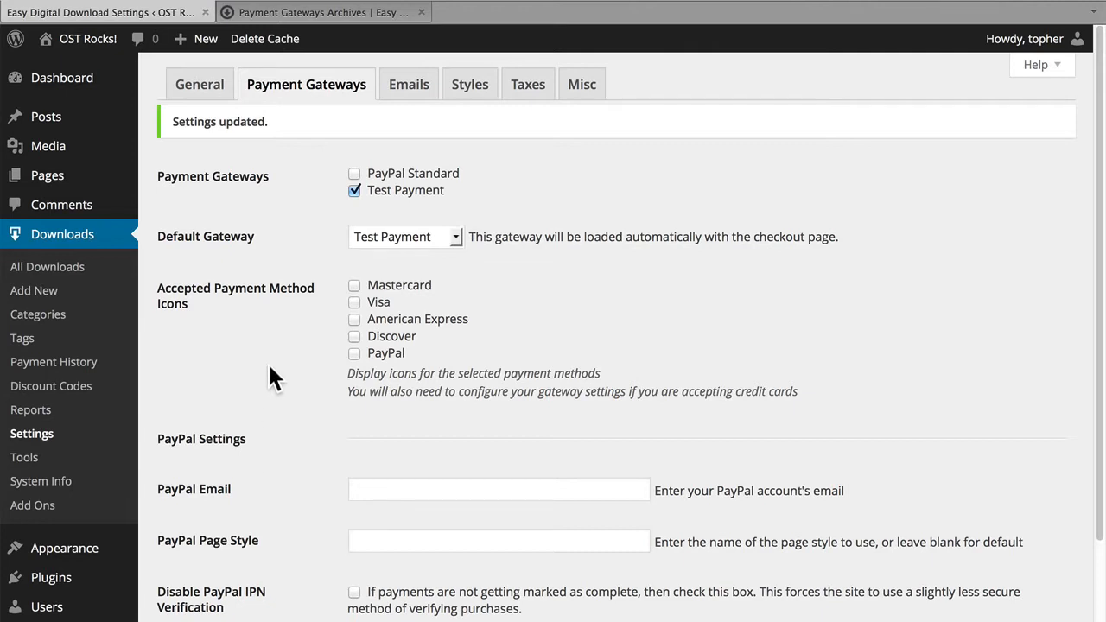
Browse the first page of payment gateway extensions on the Easy Digital Downloads website.
left_click(325, 22)
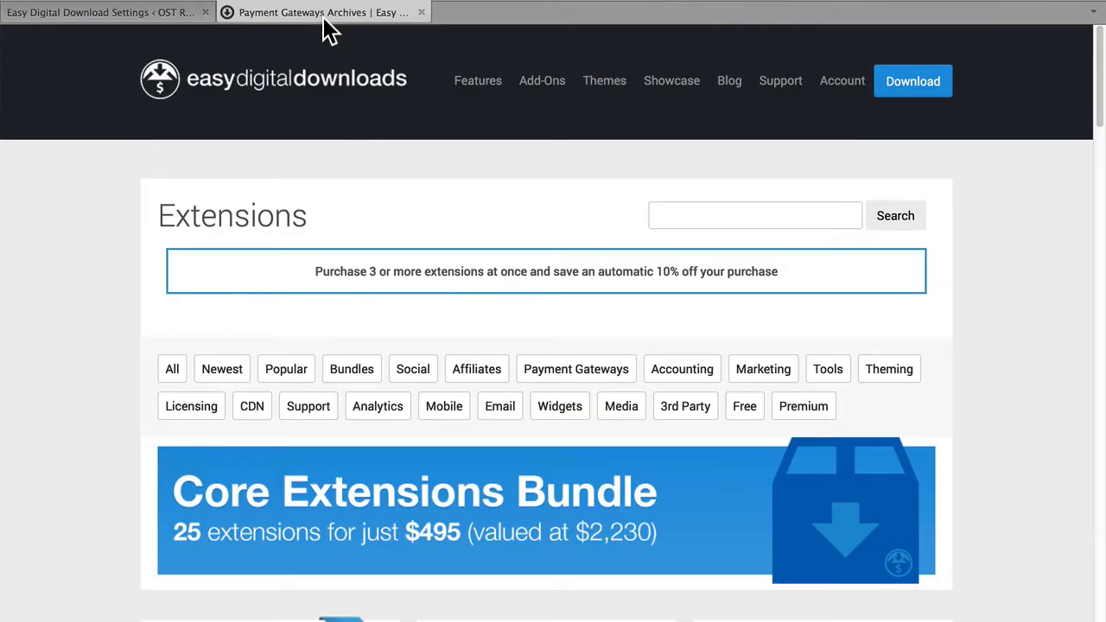
scroll(90, 252, "down", 2)
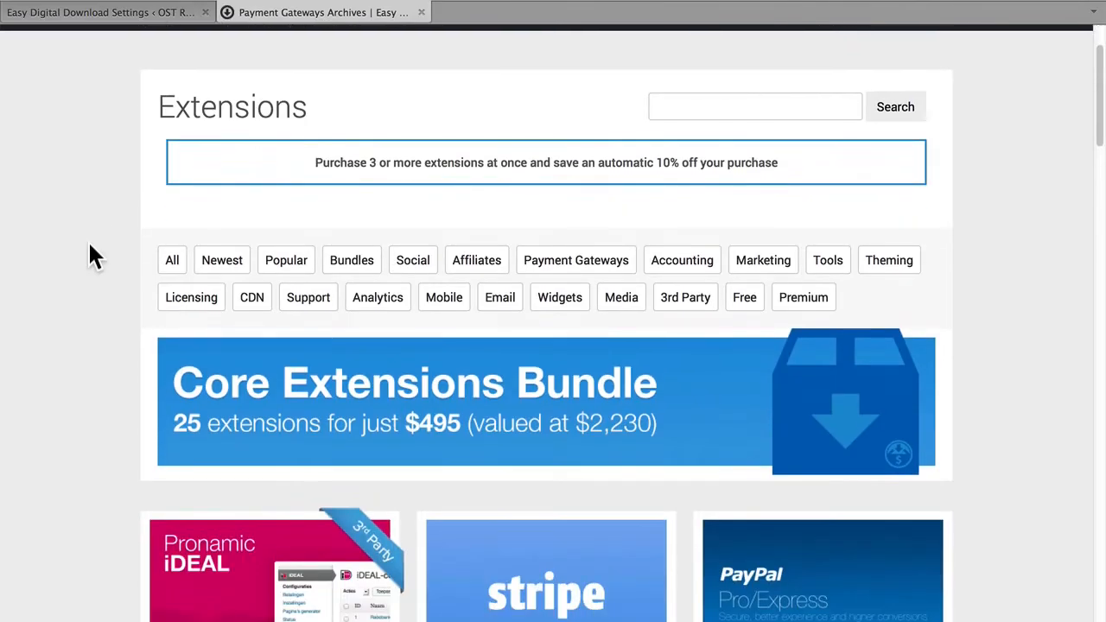
scroll(90, 250, "down", 6)
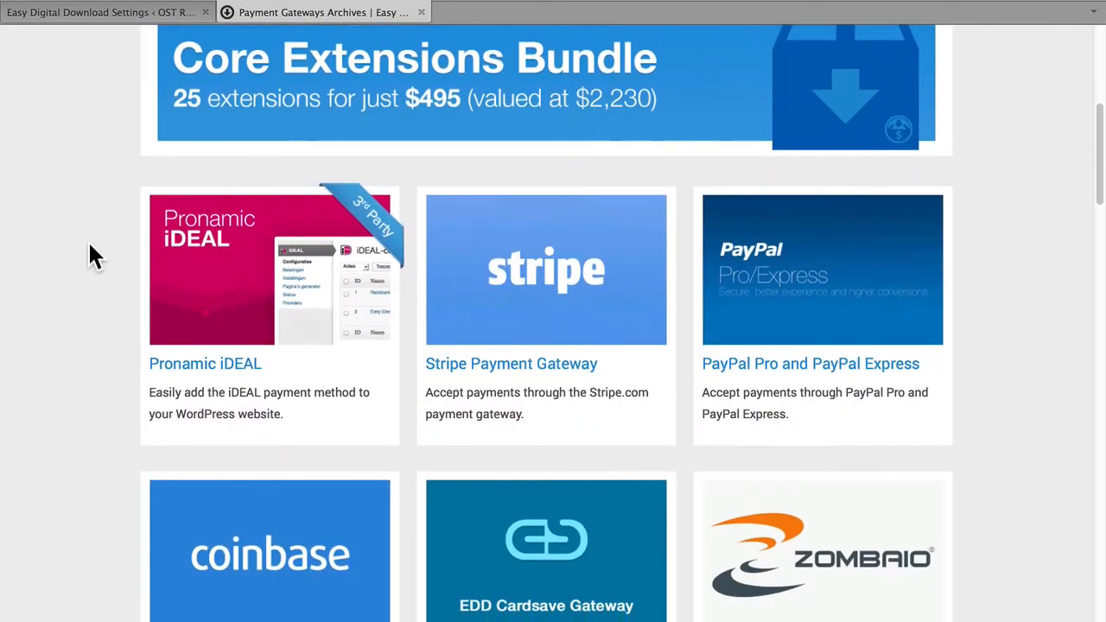
scroll(88, 240, "down", 1)
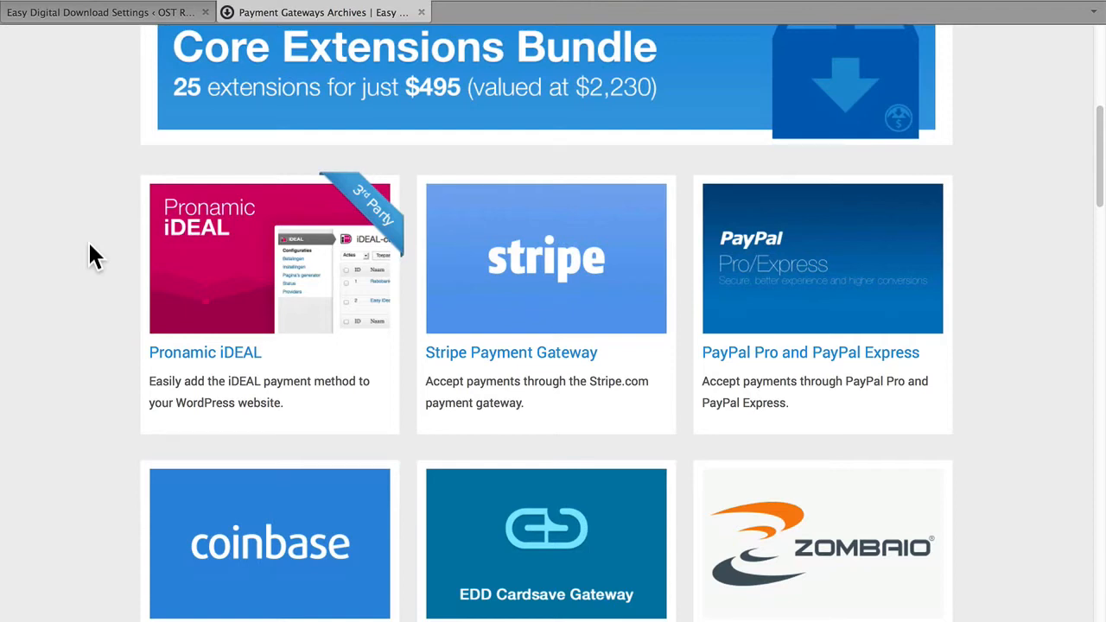
scroll(89, 245, "down", 5)
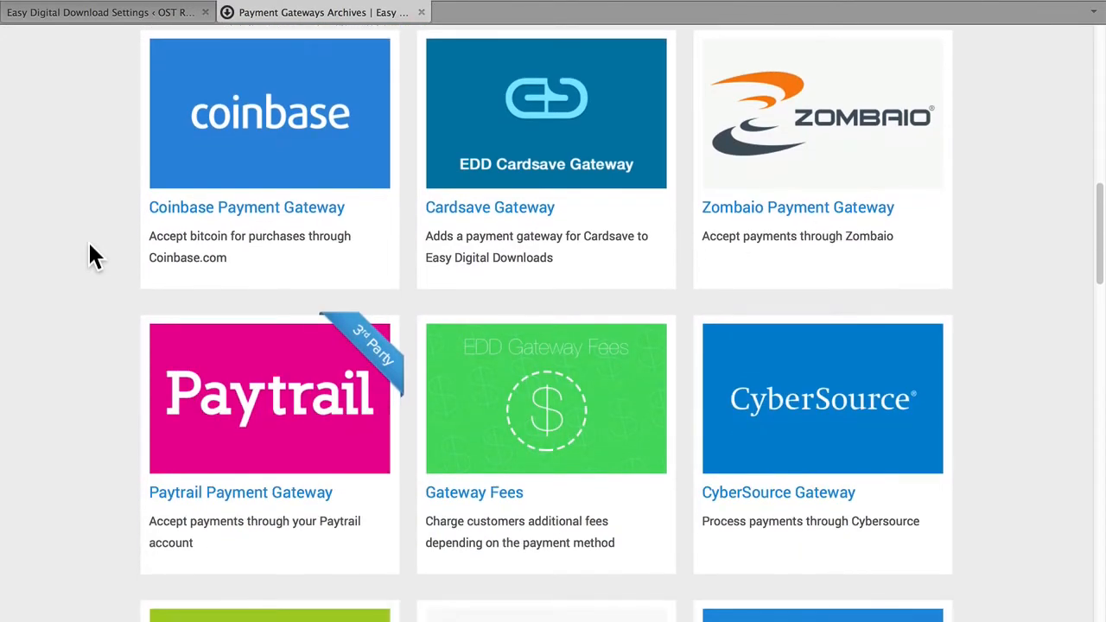
scroll(89, 245, "down", 5)
scroll(90, 245, "down", 2)
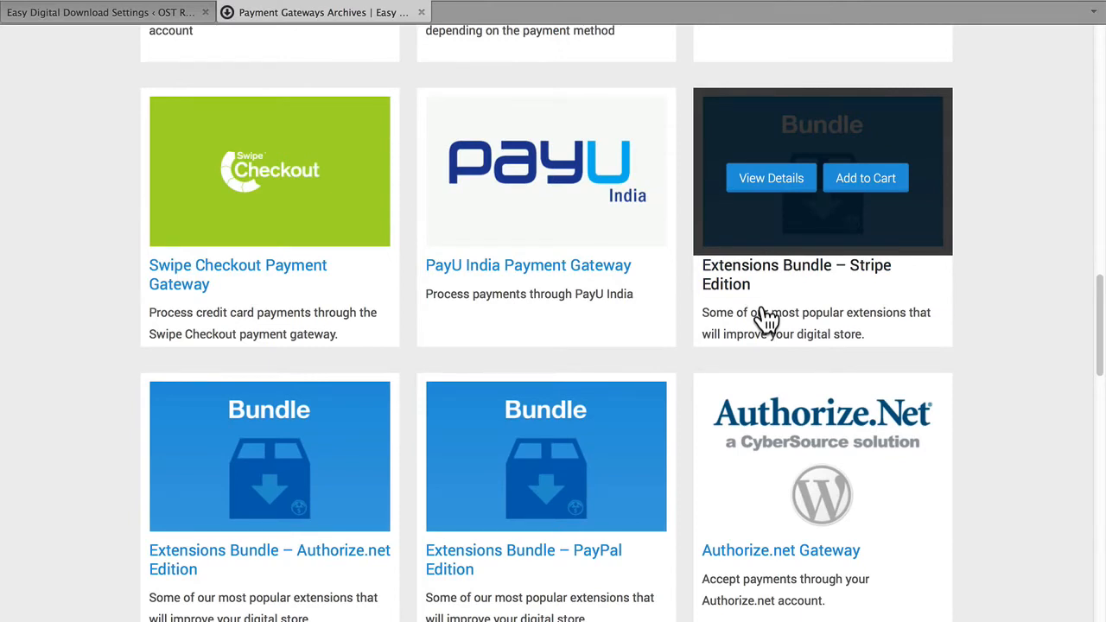
scroll(765, 320, "down", 3)
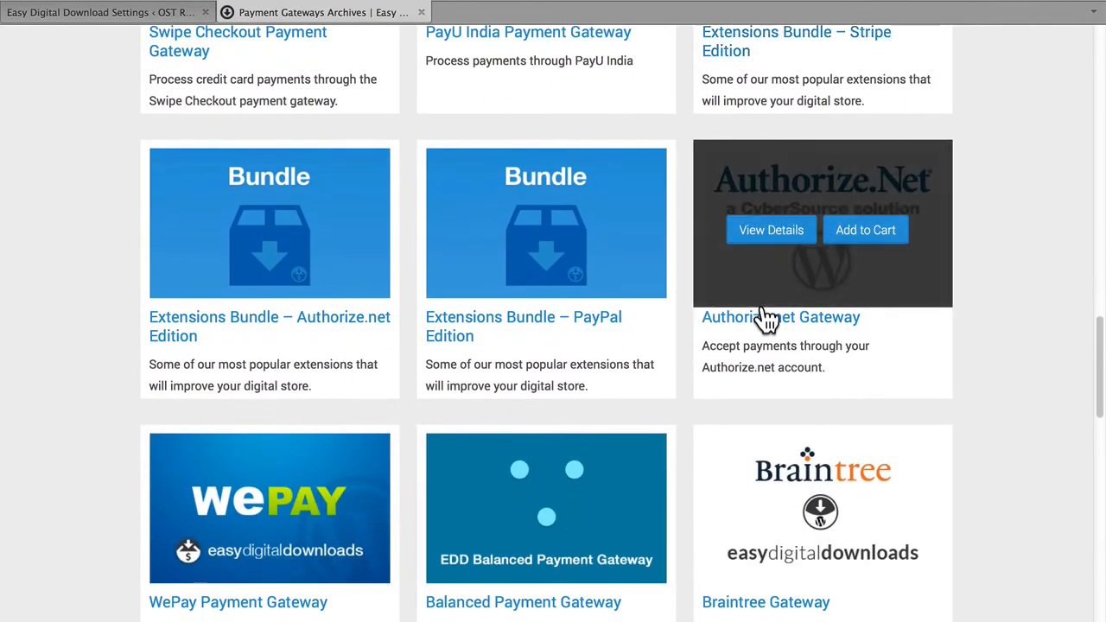
scroll(765, 320, "down", 2)
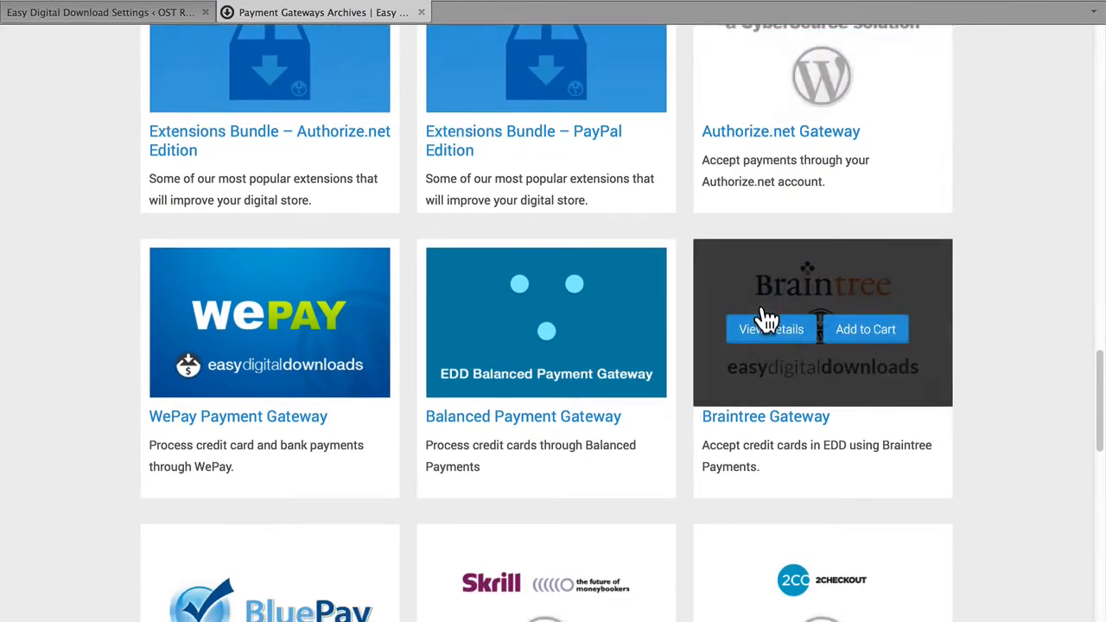
scroll(765, 320, "down", 2)
scroll(765, 320, "down", 2)
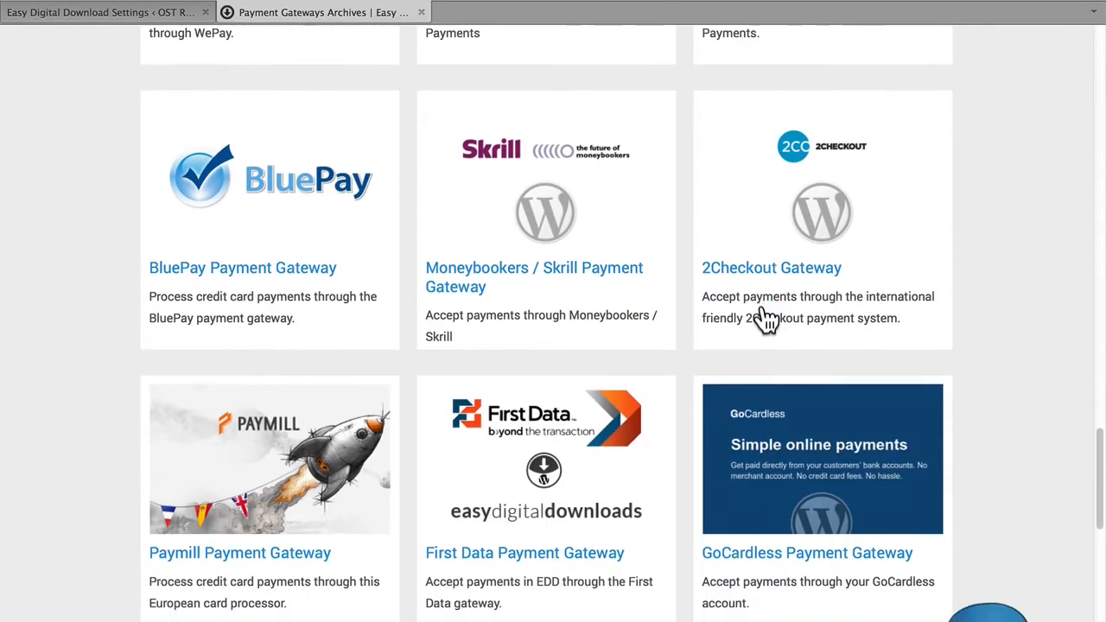
scroll(767, 318, "down", 4)
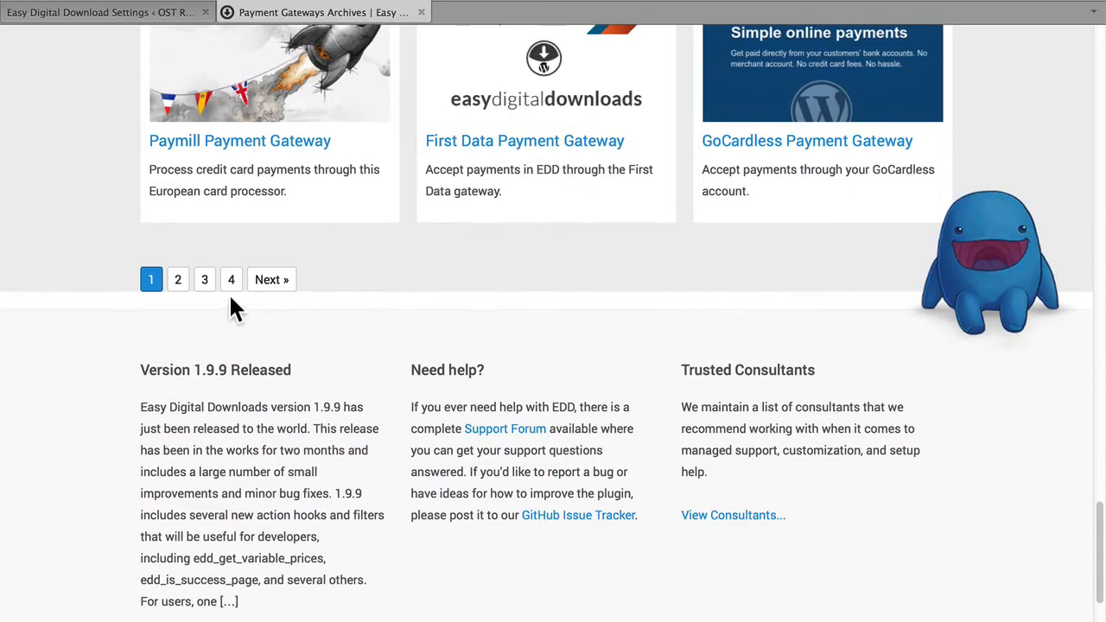
Open page 2 of the payment gateway extensions and look through the gateways offered there.
left_click(180, 285)
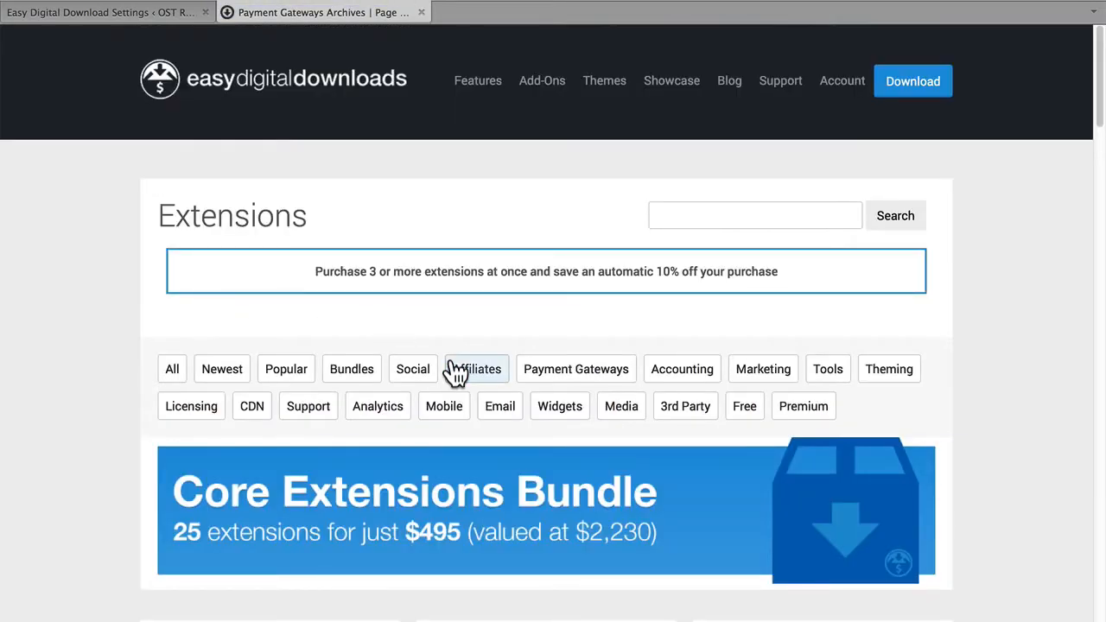
scroll(456, 371, "down", 6)
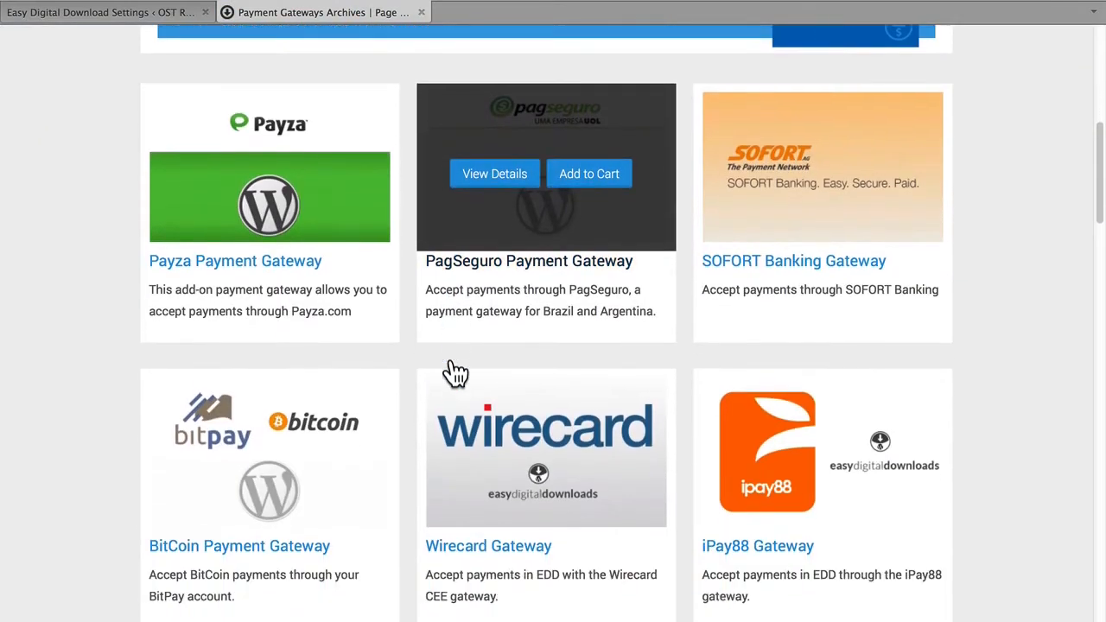
scroll(456, 372, "down", 1)
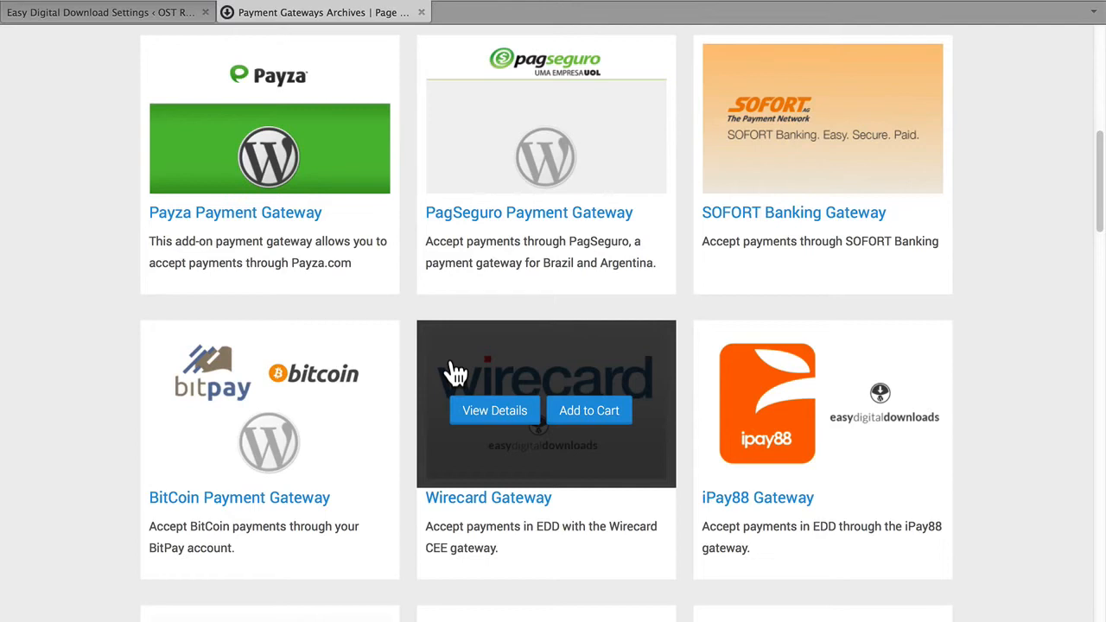
scroll(455, 372, "down", 7)
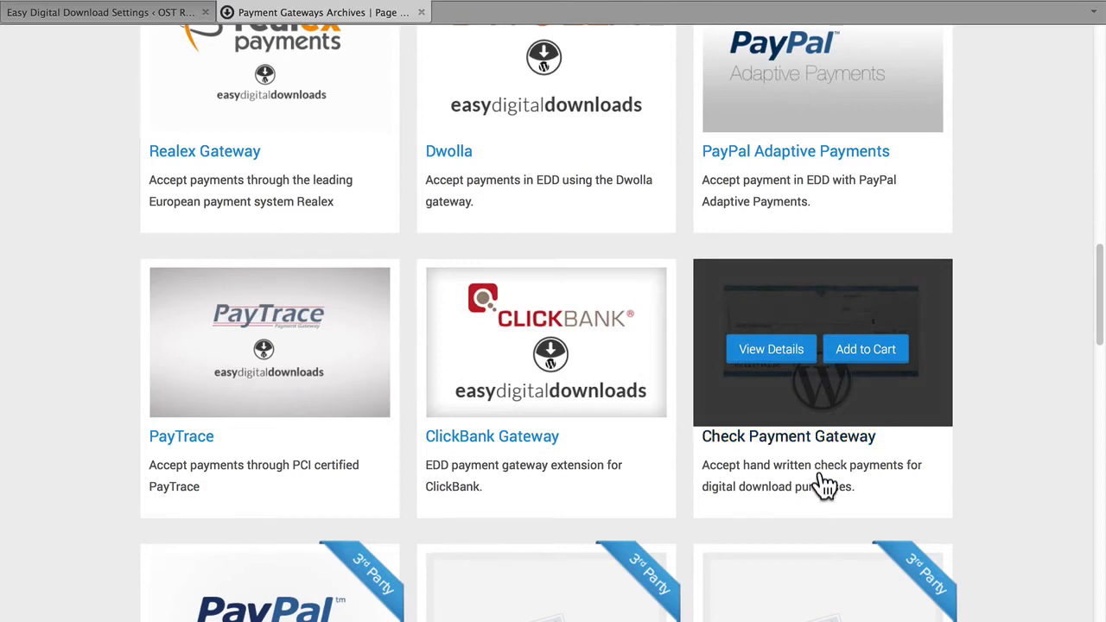
scroll(825, 486, "down", 7)
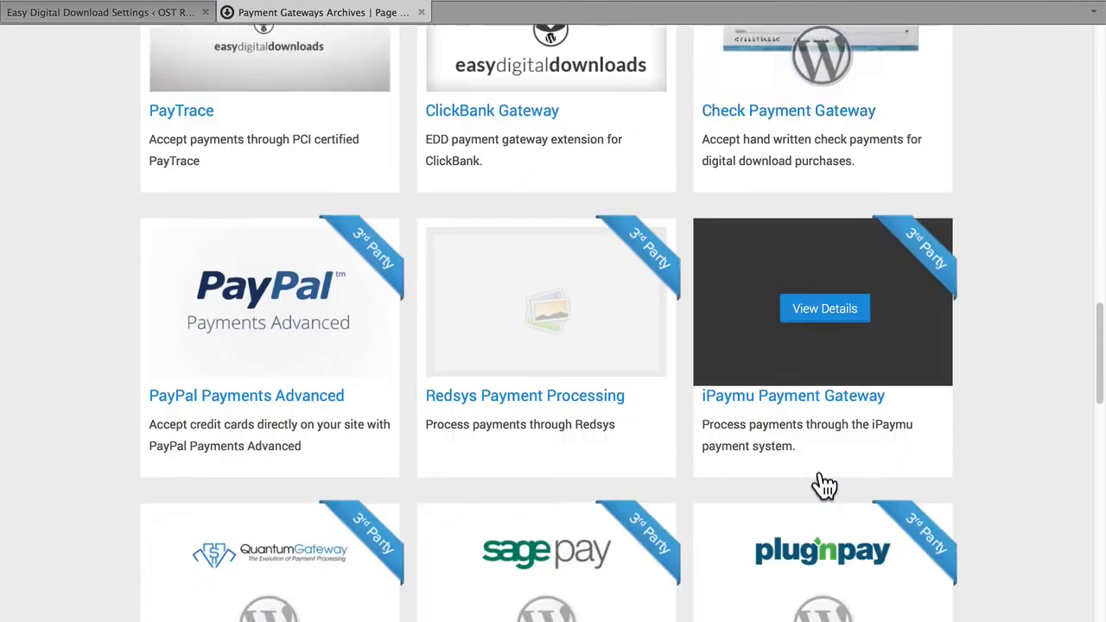
scroll(825, 486, "down", 6)
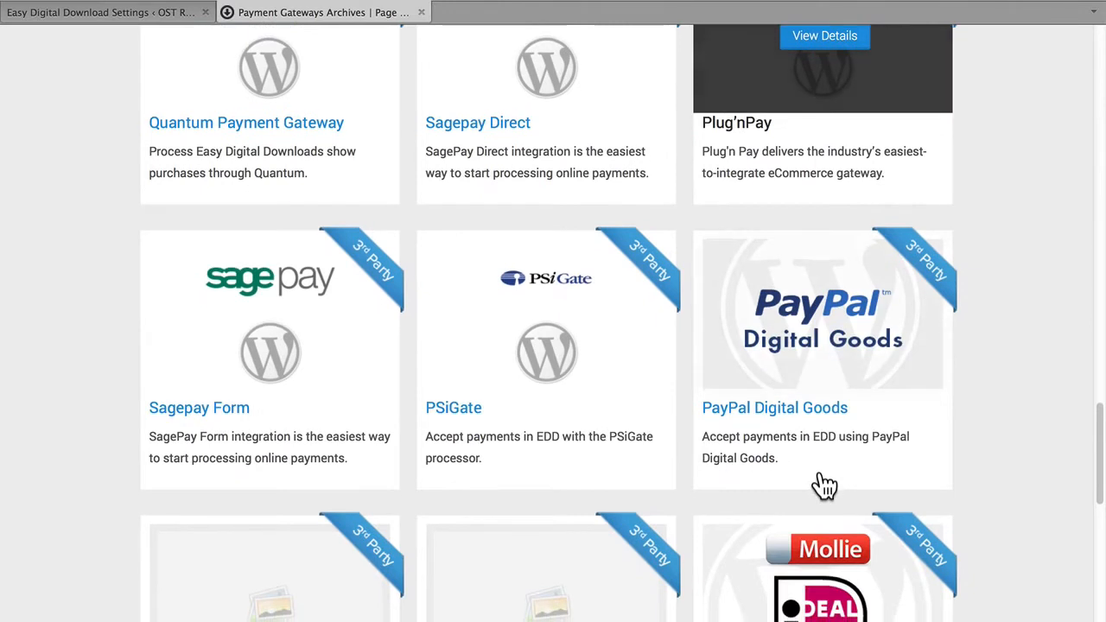
scroll(826, 486, "down", 1)
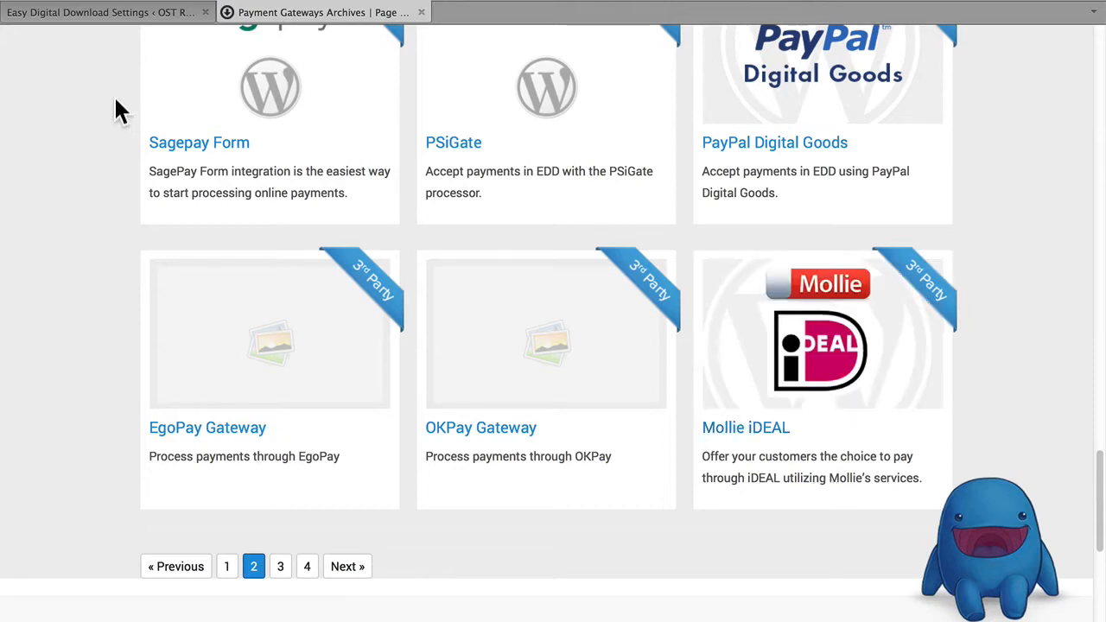
Return from the gateway extensions page to the Easy Digital Downloads settings and open the email settings.
scroll(116, 108, "up", 10)
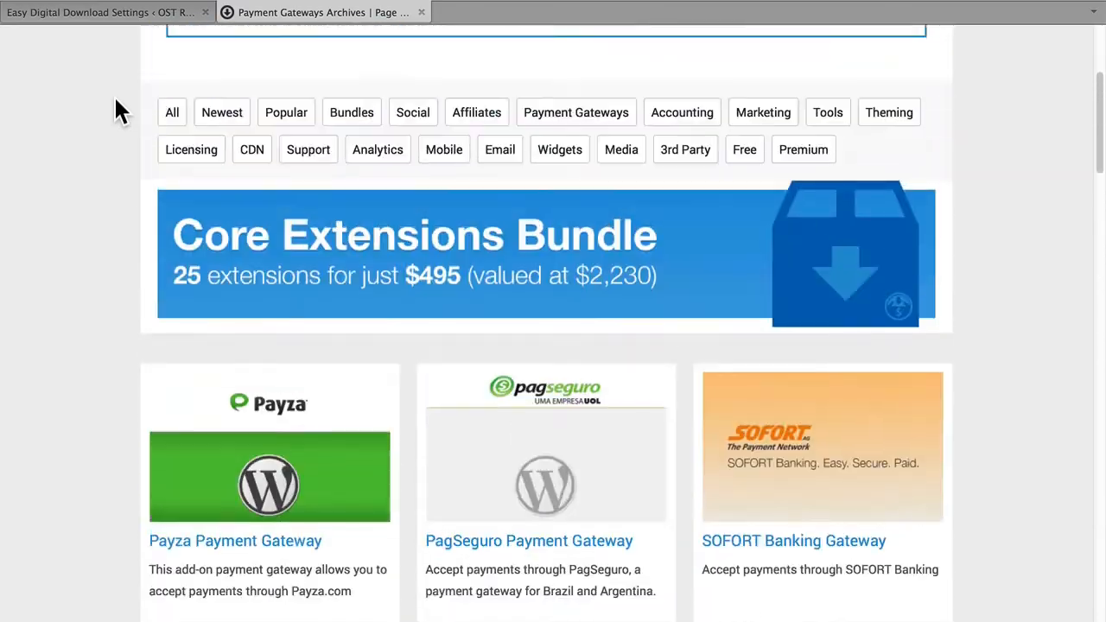
scroll(115, 98, "up", 2)
left_click(115, 13)
left_click(406, 95)
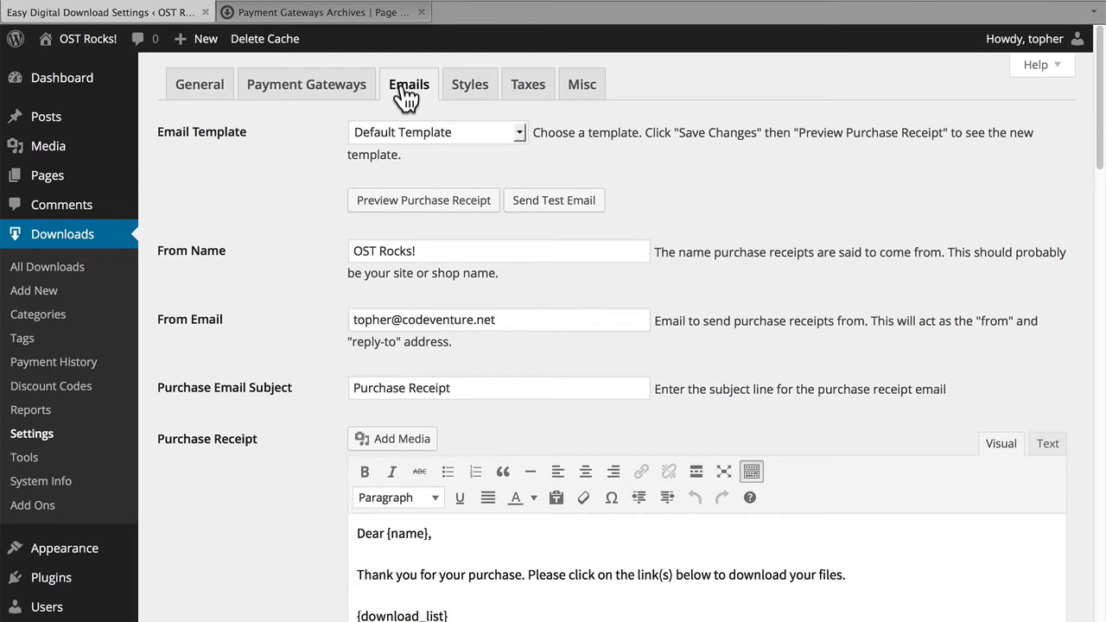
Check the available email templates, keeping Default Template, and preview the purchase receipt.
left_click(461, 131)
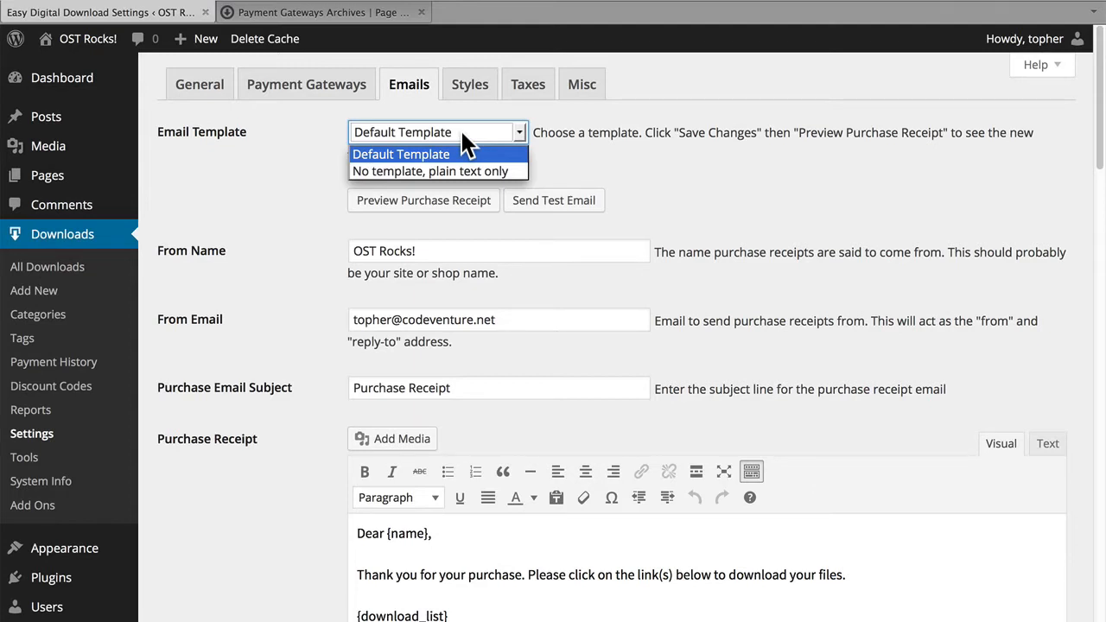
left_click(462, 133)
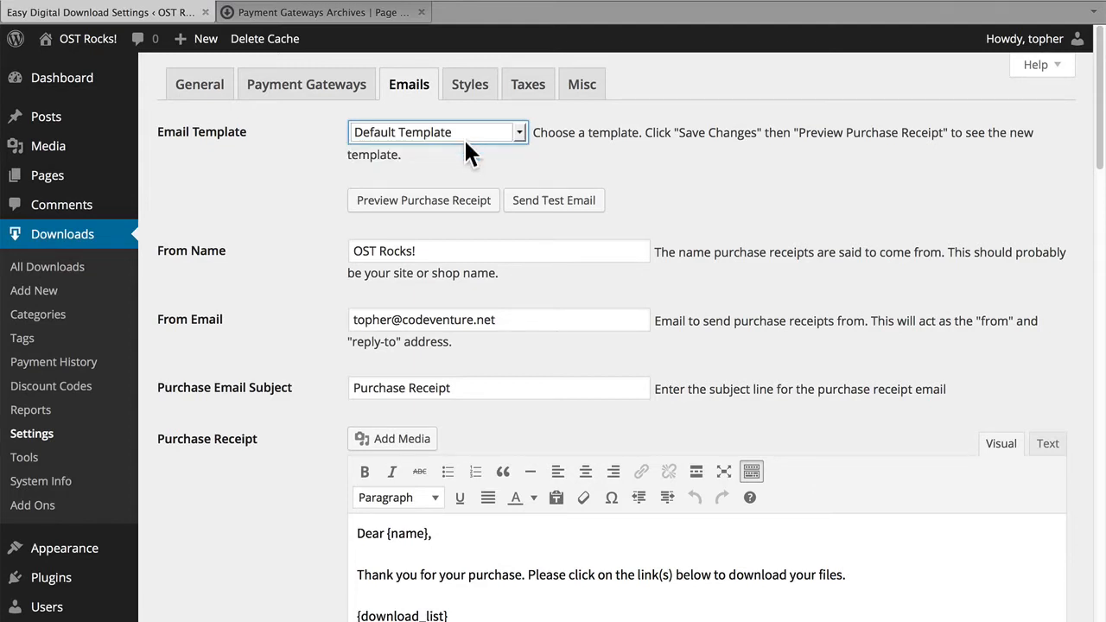
left_click(451, 204)
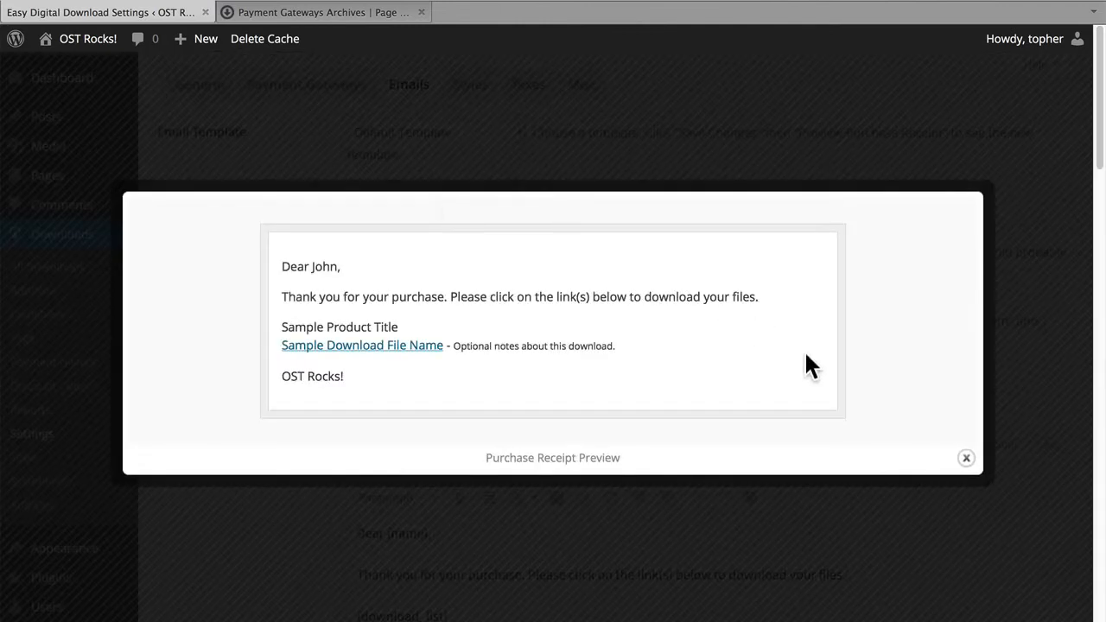
left_click(966, 458)
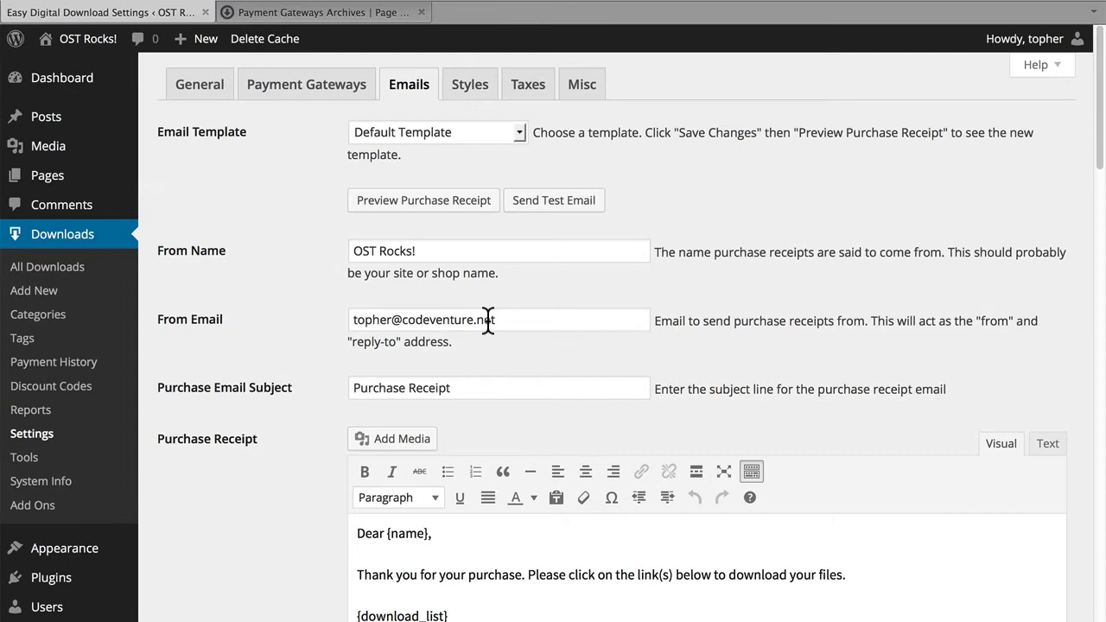
Review the email settings, including the purchase receipt text, template tags, sale notification, notification recipients and the admin notifications option.
scroll(478, 388, "down", 6)
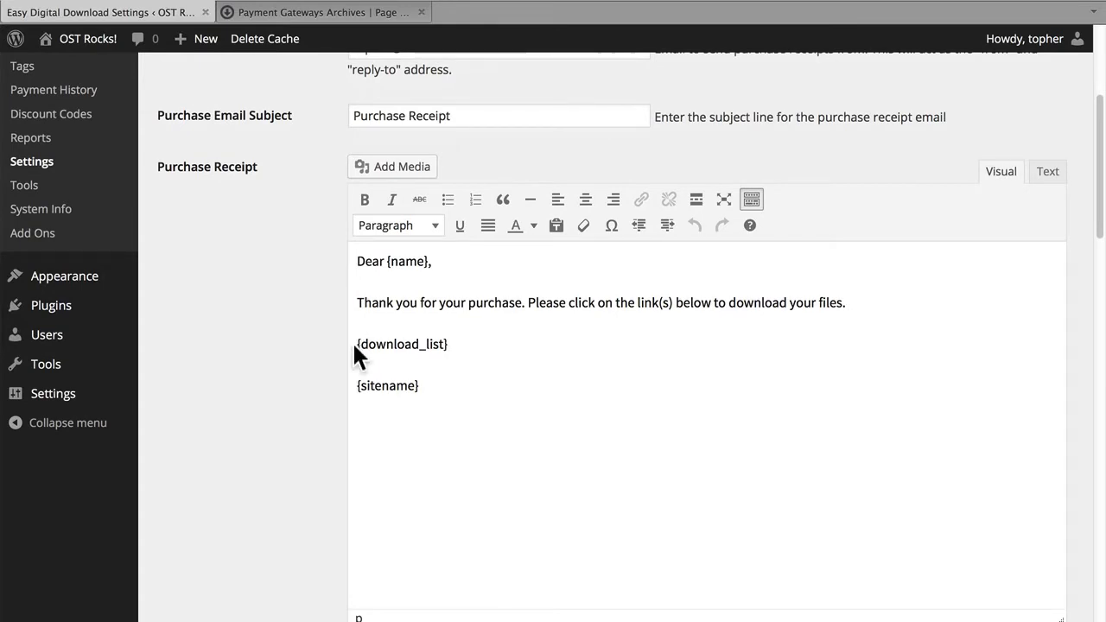
scroll(462, 344, "down", 9)
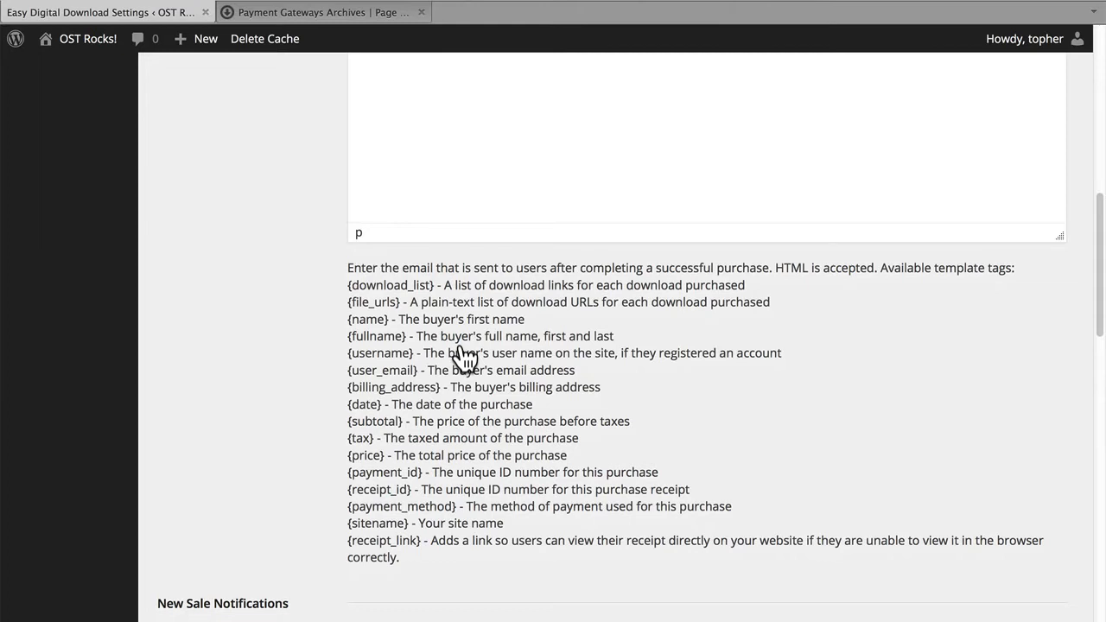
scroll(462, 355, "down", 5)
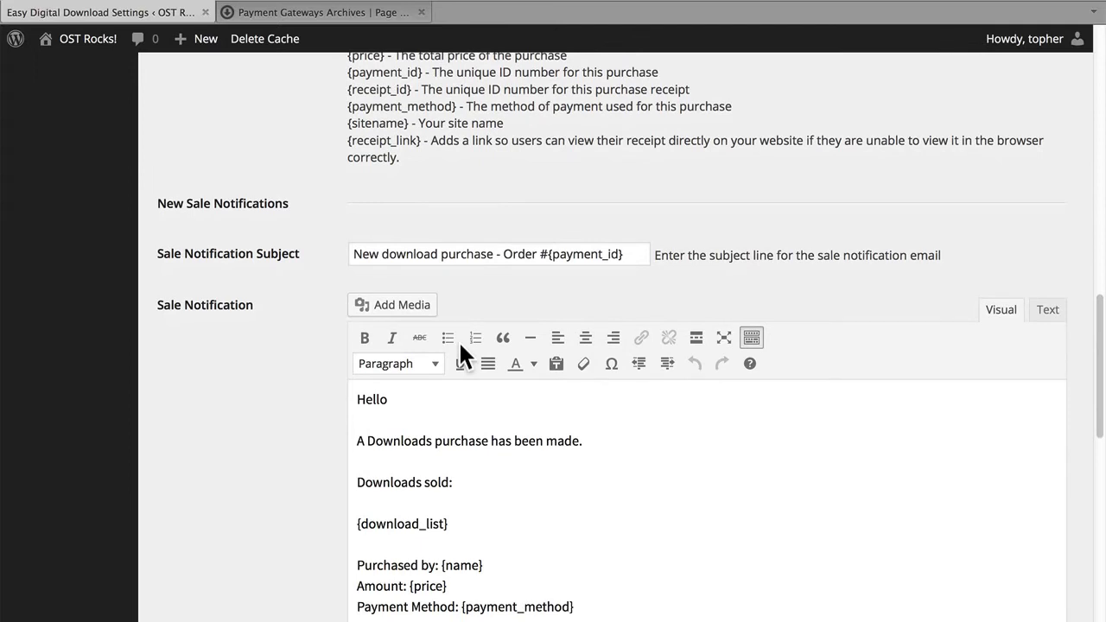
scroll(459, 340, "down", 7)
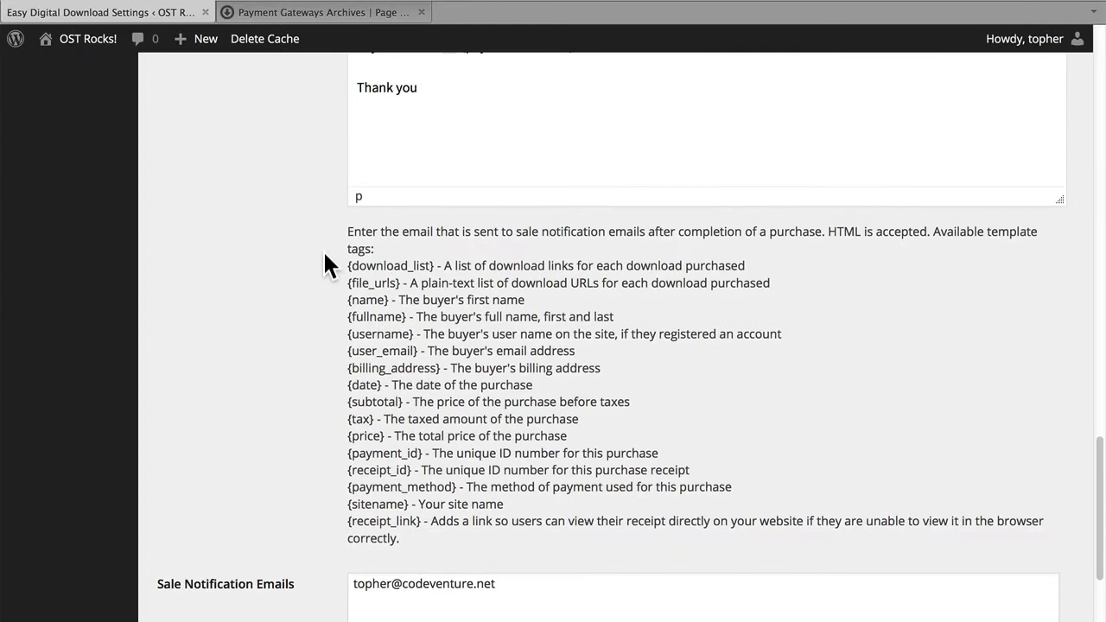
scroll(324, 253, "down", 2)
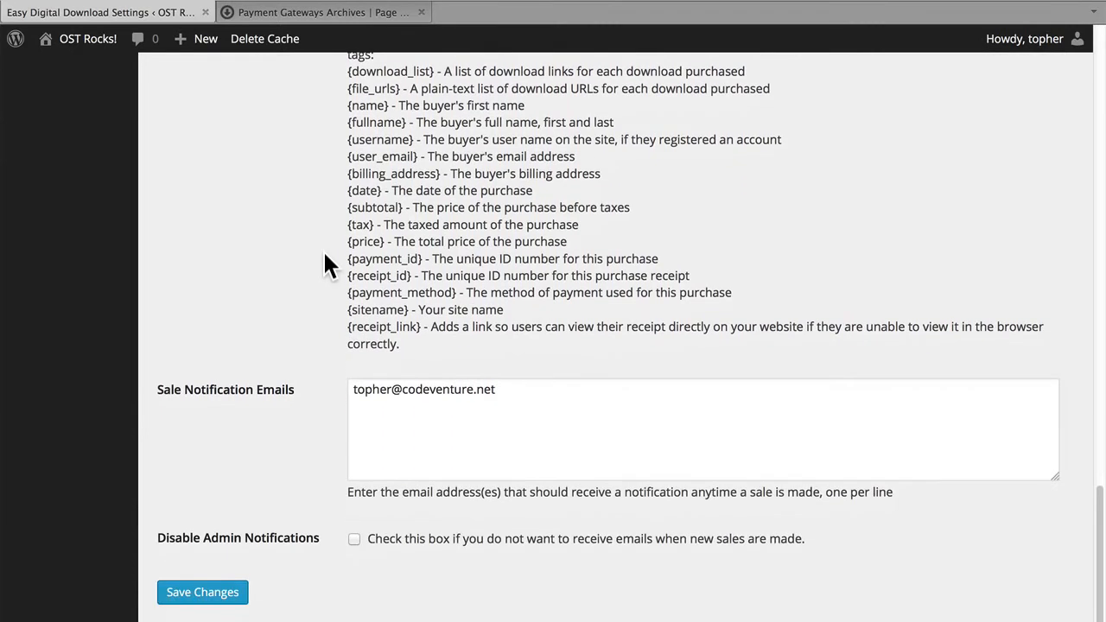
scroll(324, 252, "down", 1)
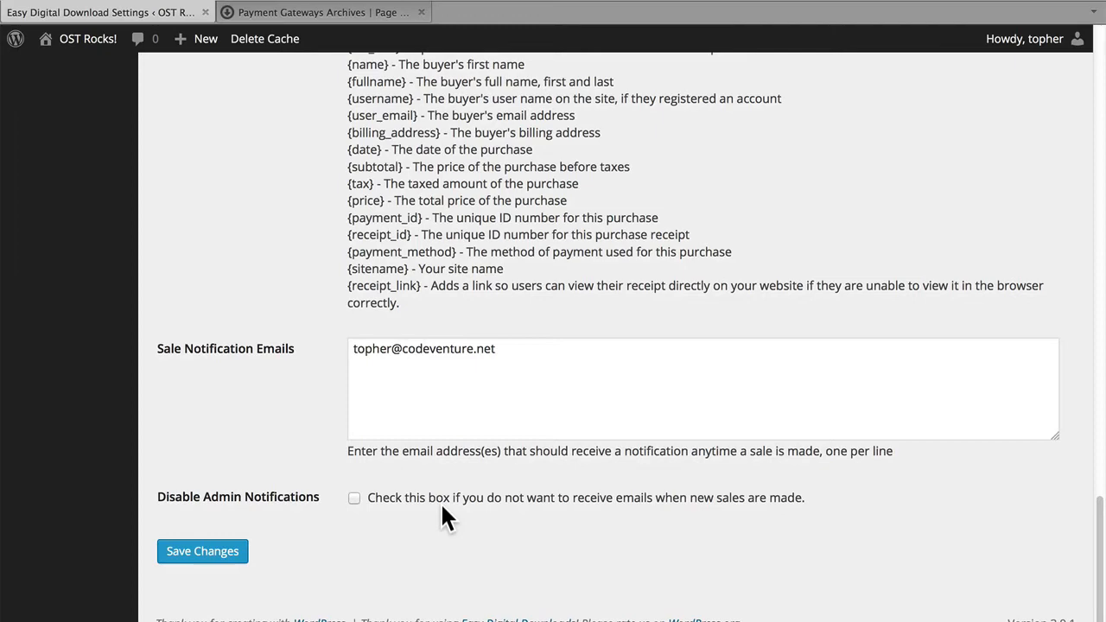
scroll(441, 502, "up", 10)
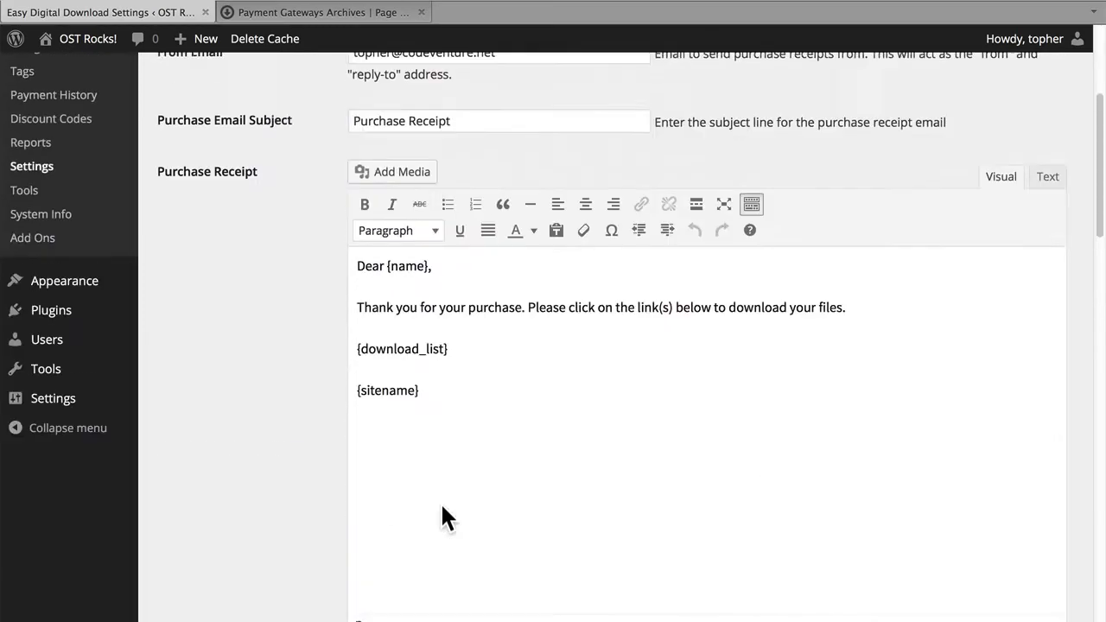
scroll(441, 504, "up", 1)
Open the miscellaneous settings and review the checkout, cart and file download options.
left_click(586, 86)
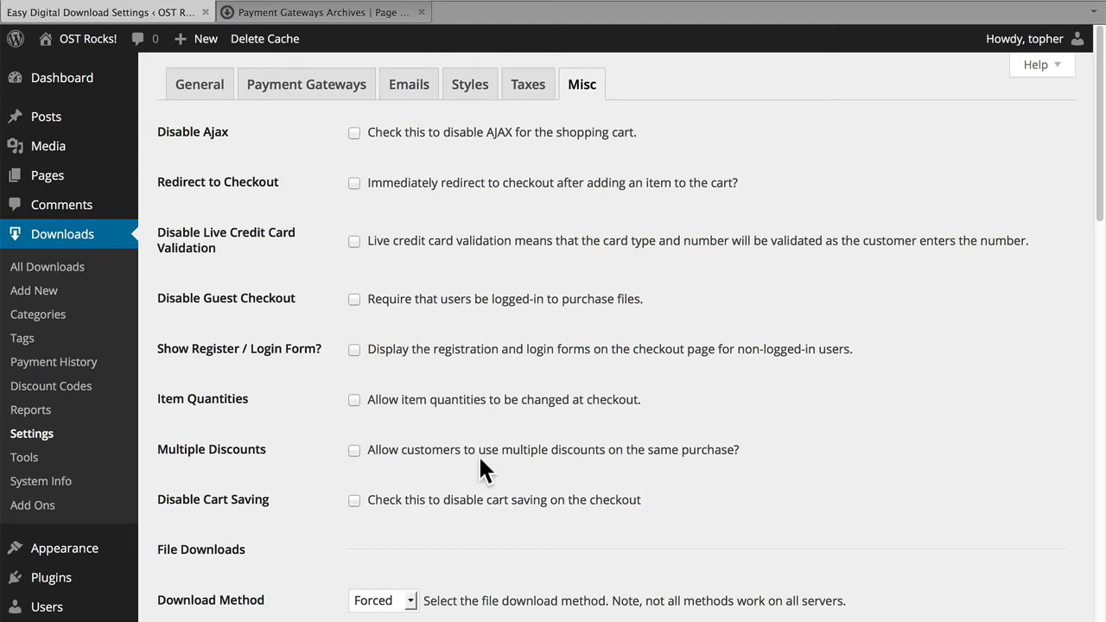
scroll(479, 455, "down", 4)
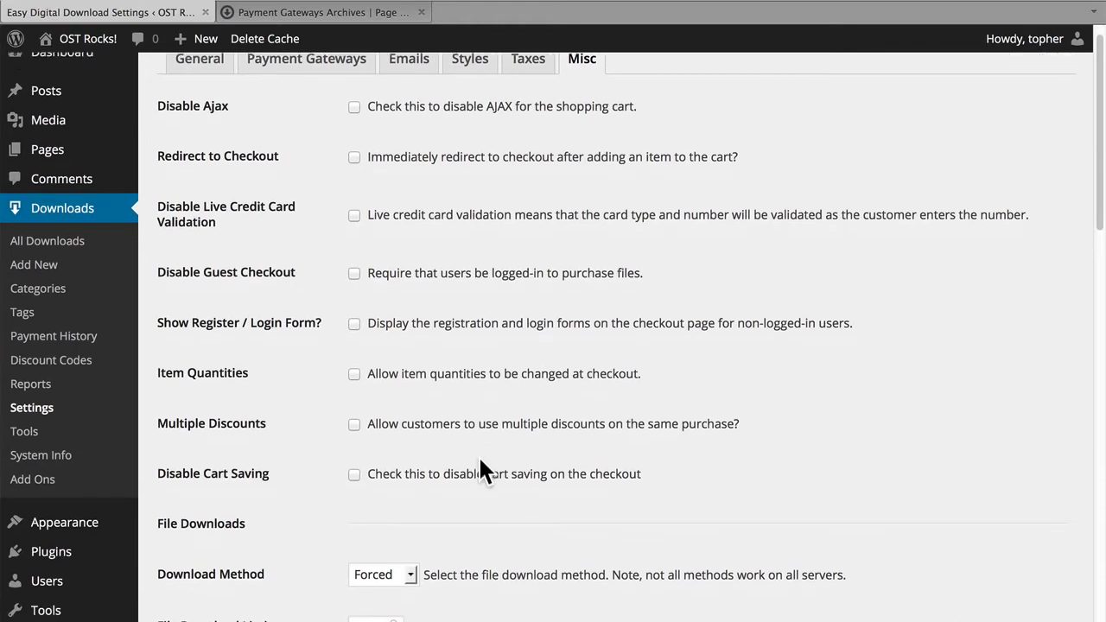
scroll(479, 456, "down", 3)
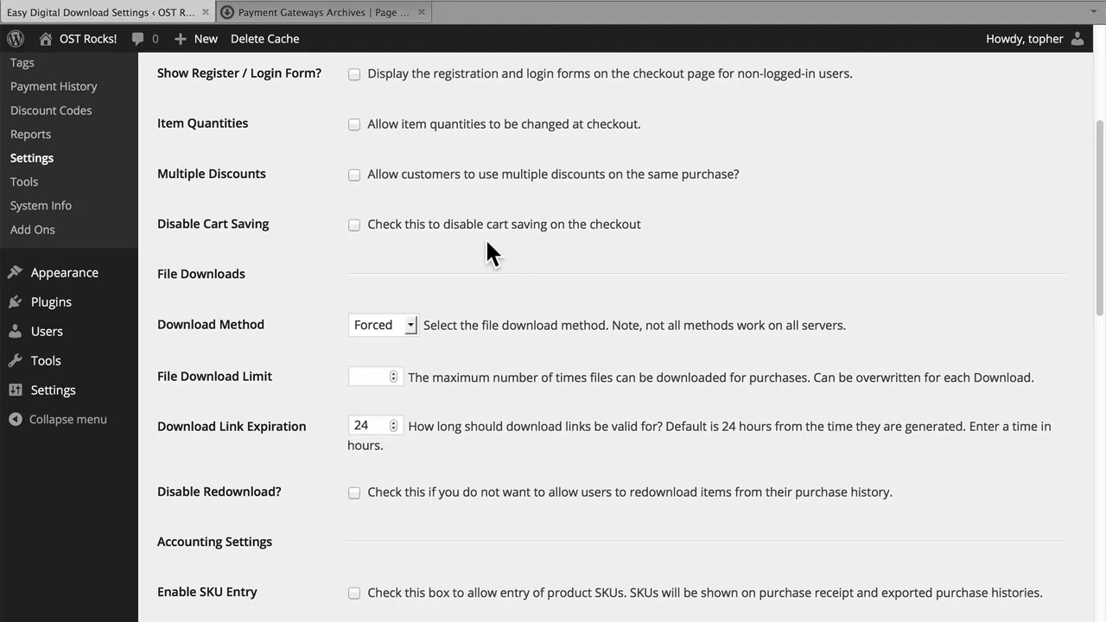
scroll(486, 242, "down", 3)
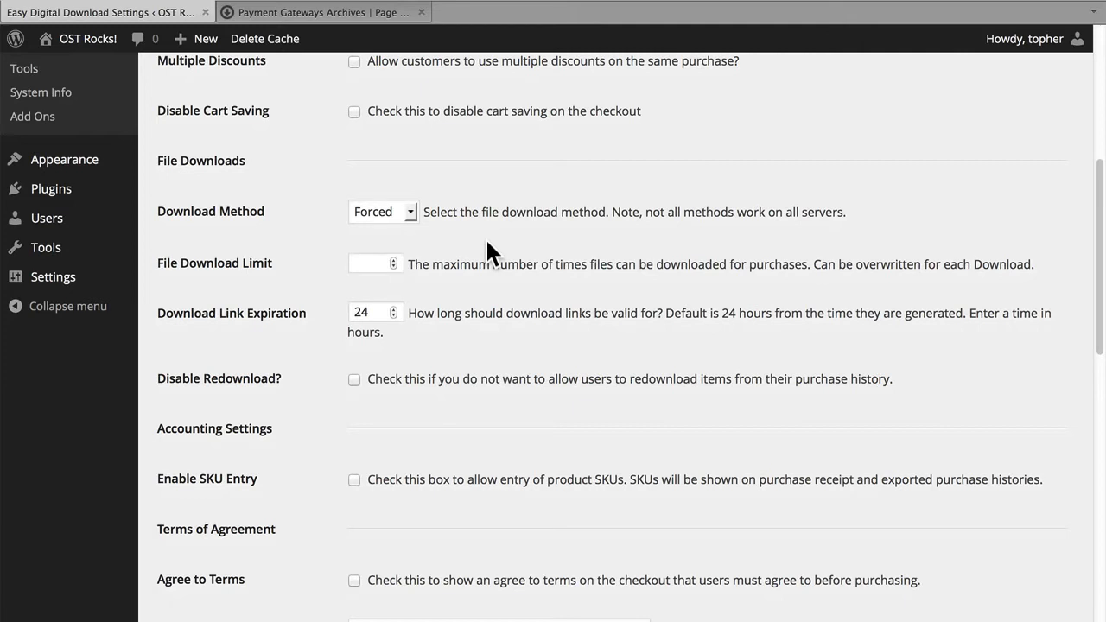
scroll(486, 237, "down", 3)
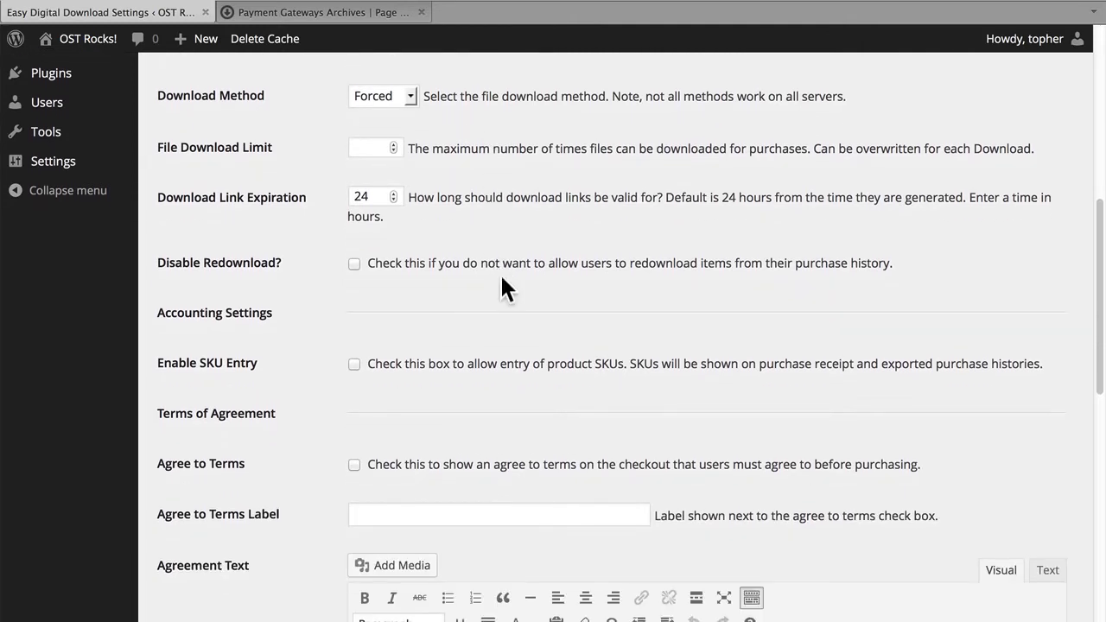
Review the remaining miscellaneous settings, including SKU entry, terms of agreement, purchase and cart button texts, and checkout caching.
scroll(423, 295, "down", 2)
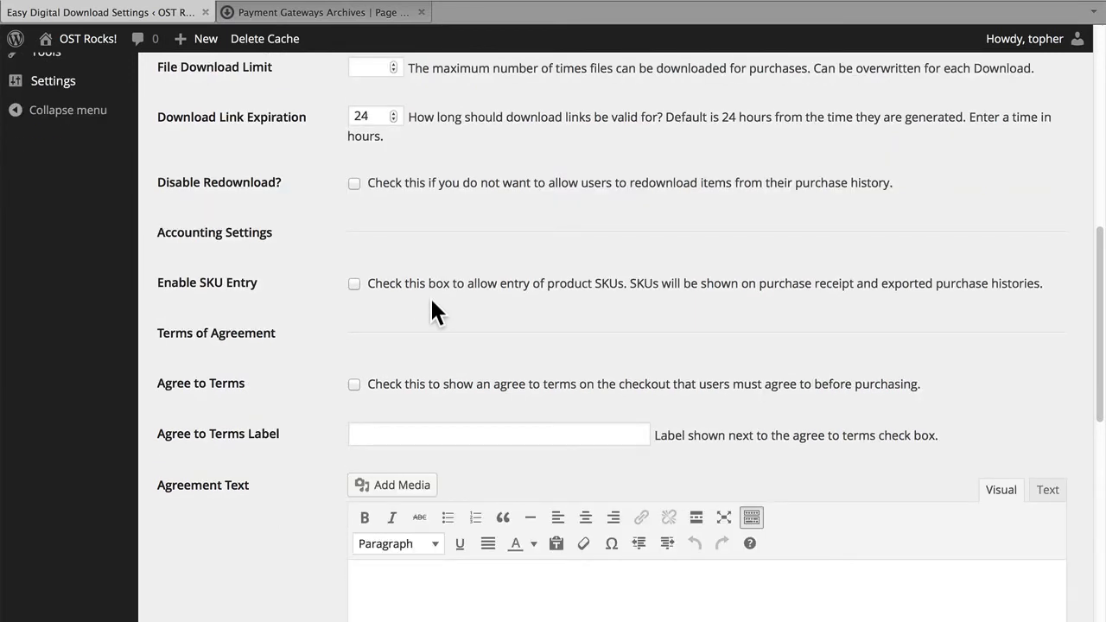
scroll(433, 302, "down", 6)
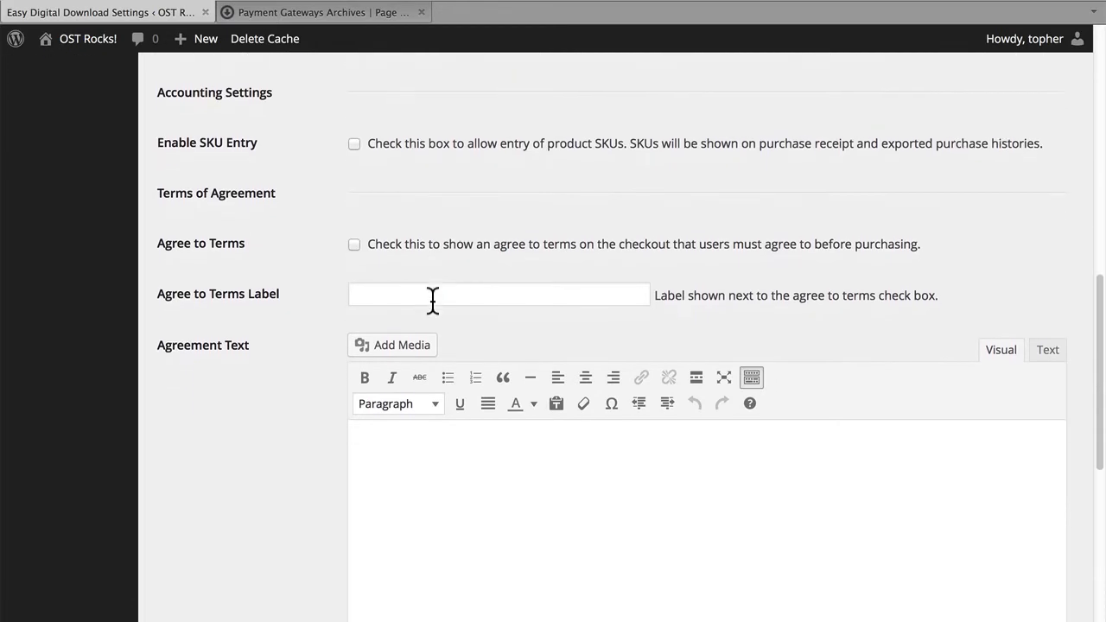
scroll(436, 315, "down", 1)
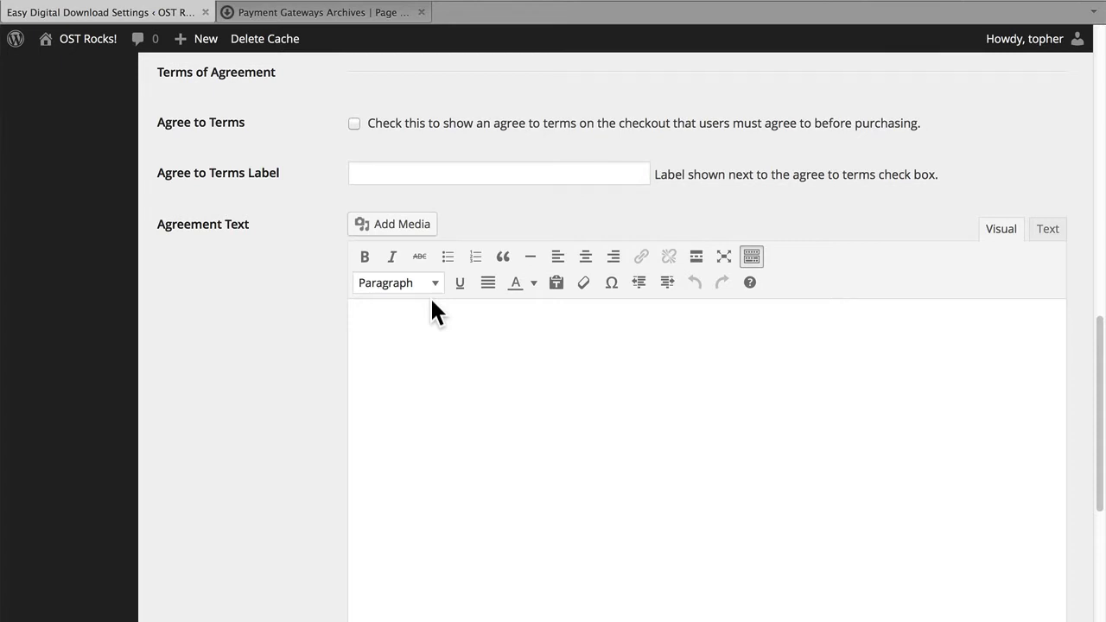
scroll(433, 303, "down", 5)
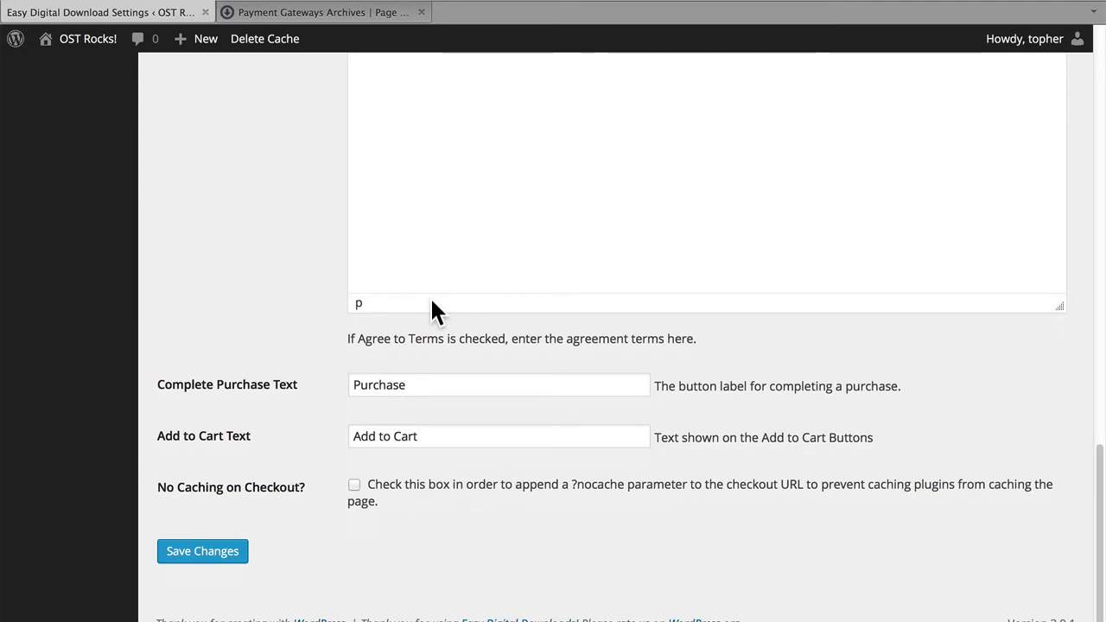
scroll(431, 298, "up", 15)
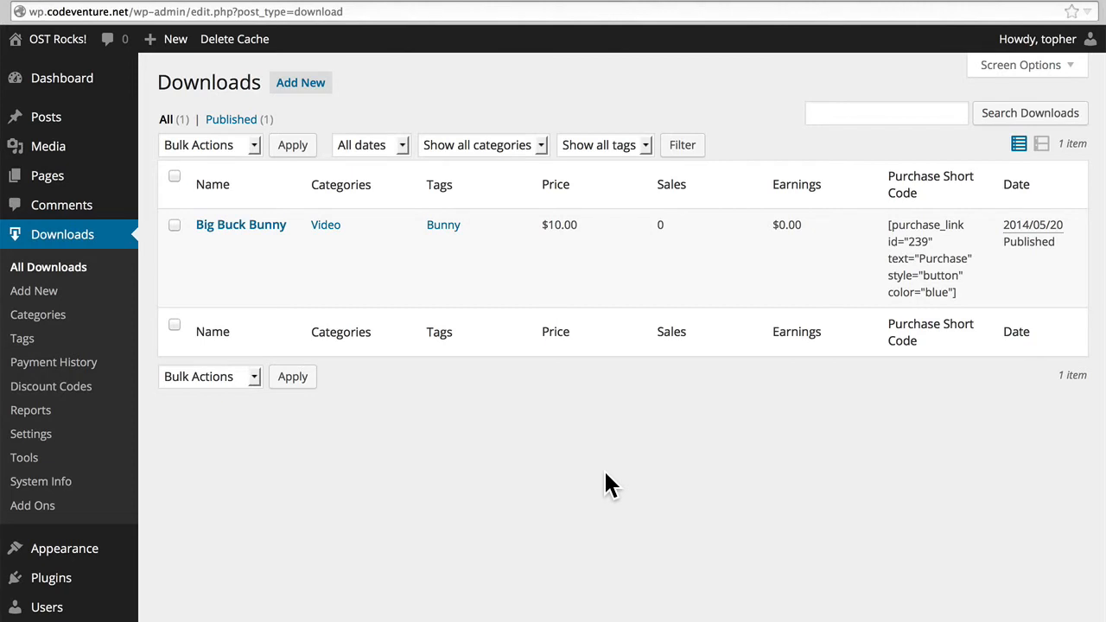
Open the Big Buck Bunny download for editing and view its sales log.
mouse_move(257, 255)
left_click(207, 248)
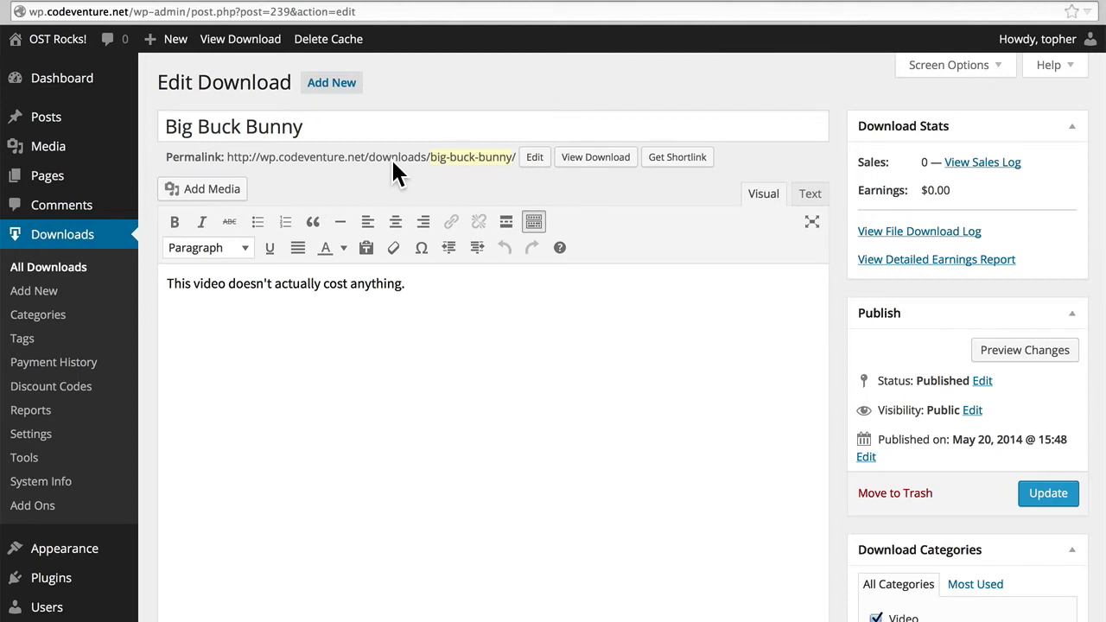
left_click(1009, 169, "super")
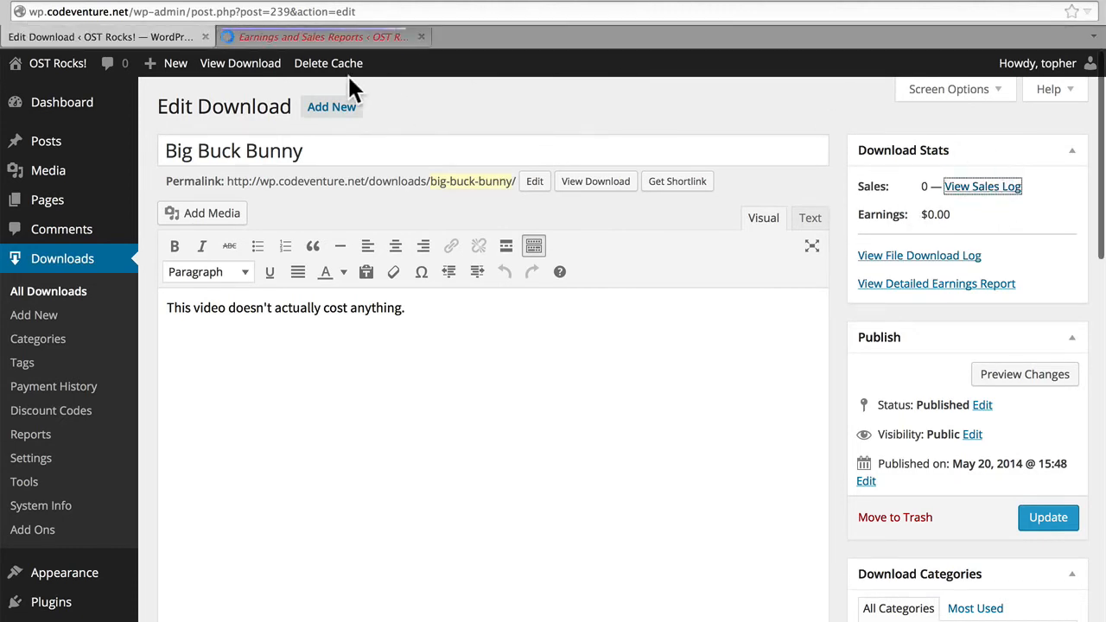
left_click(338, 37)
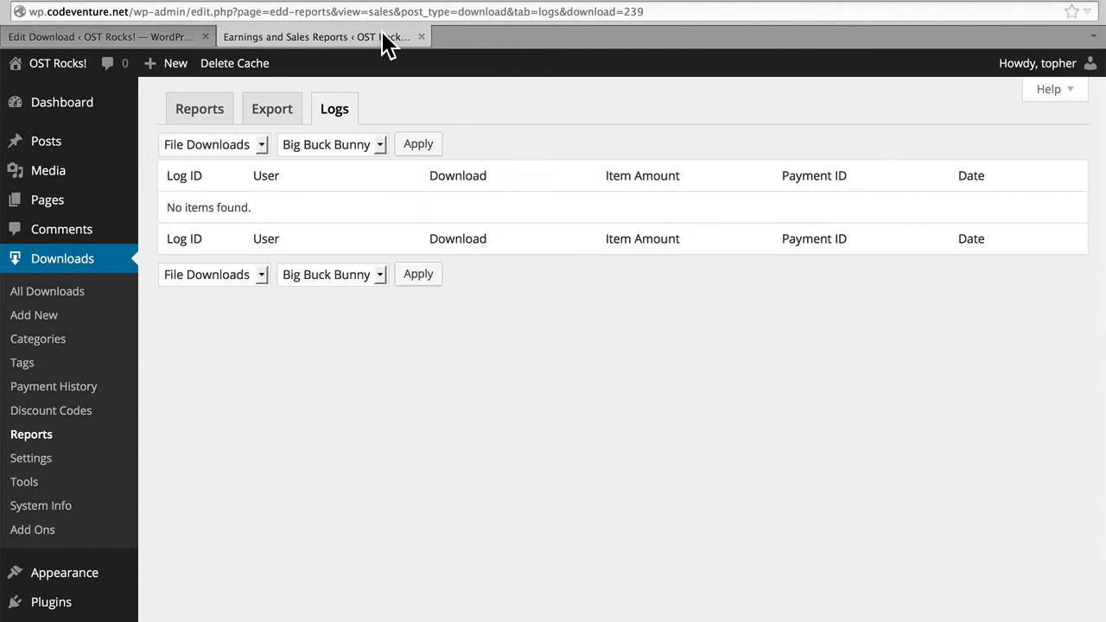
left_click(421, 37)
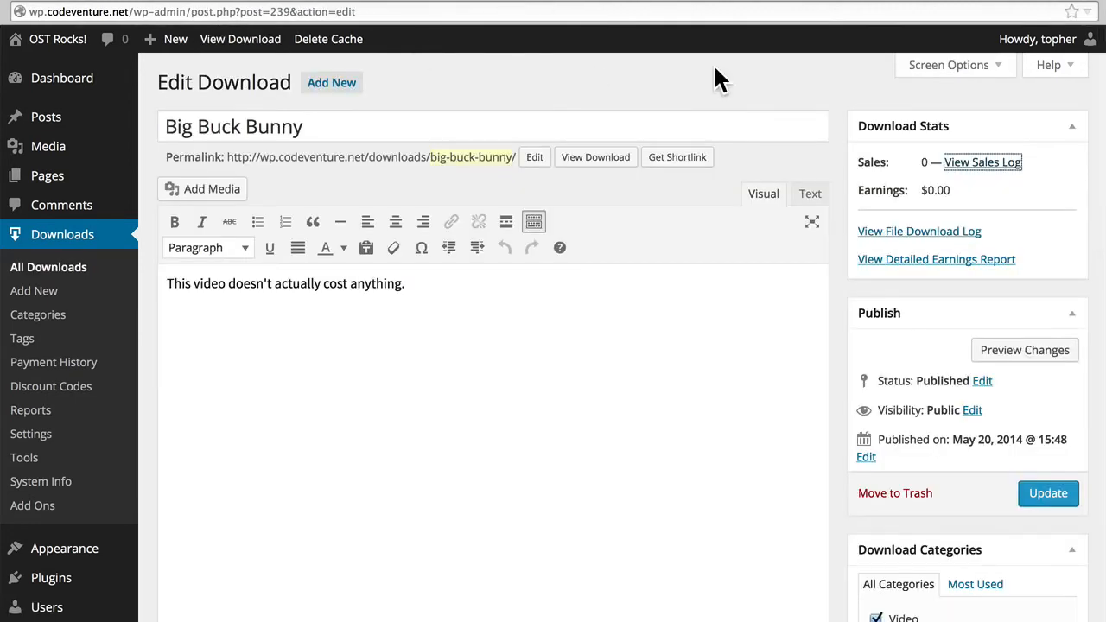
Review the Big Buck Bunny download's statistics, publishing details, categories, tags and pricing section.
left_click(1047, 225)
scroll(1031, 268, "down", 1)
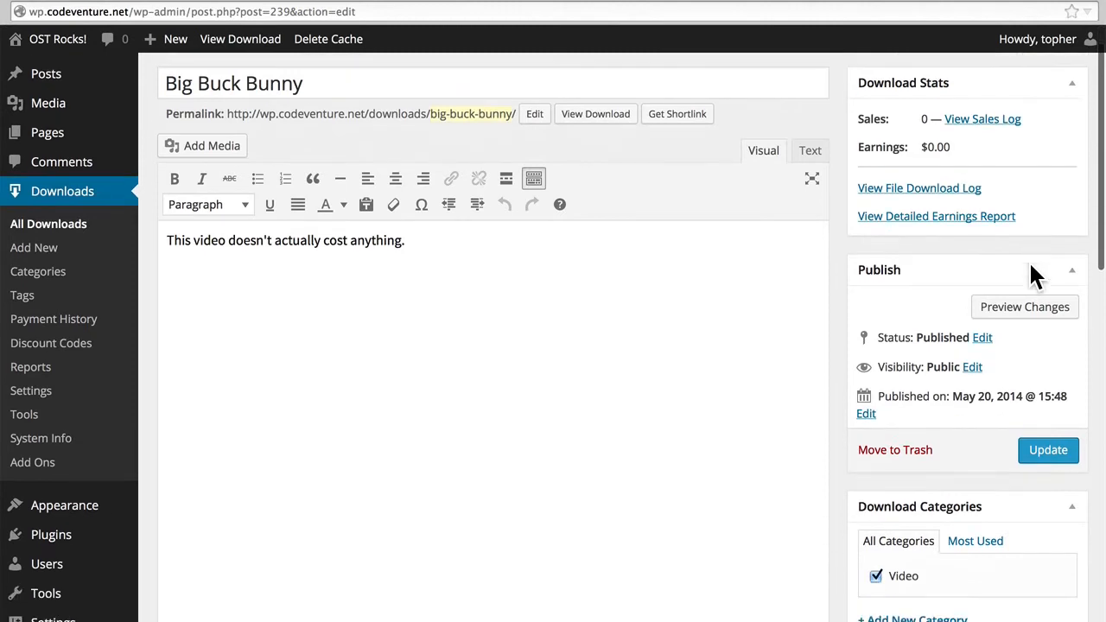
scroll(1034, 275, "down", 3)
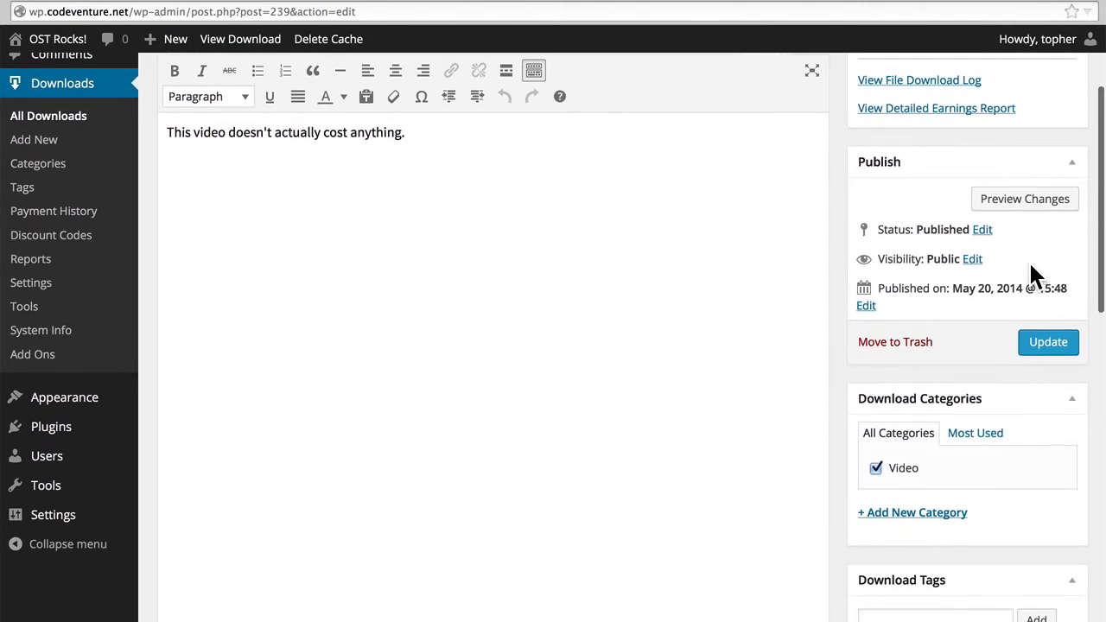
scroll(1031, 268, "down", 4)
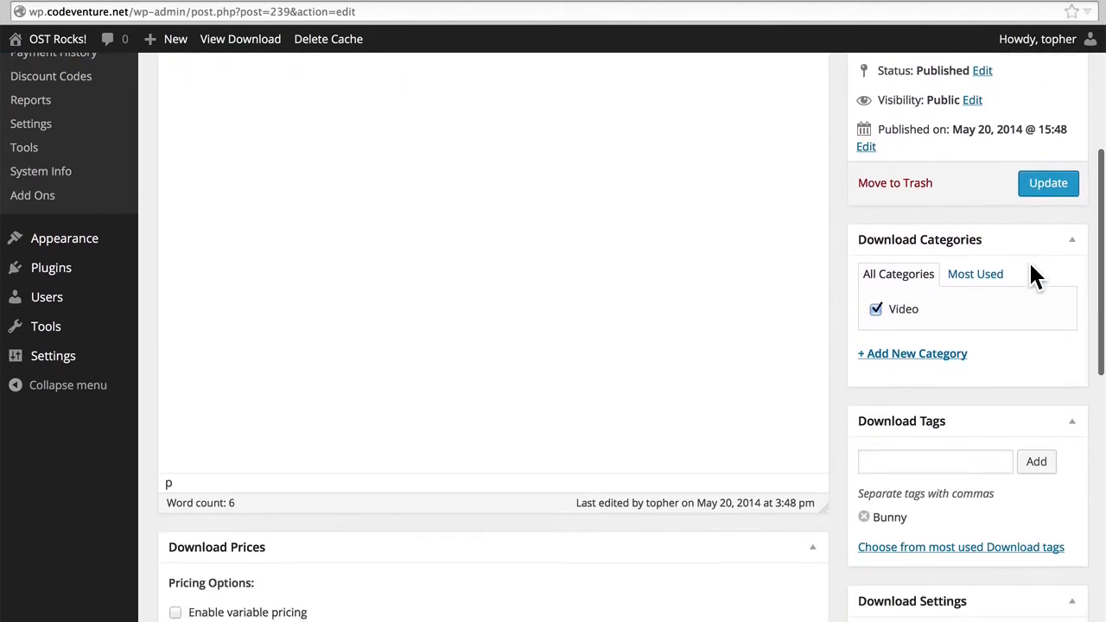
scroll(1031, 264, "down", 4)
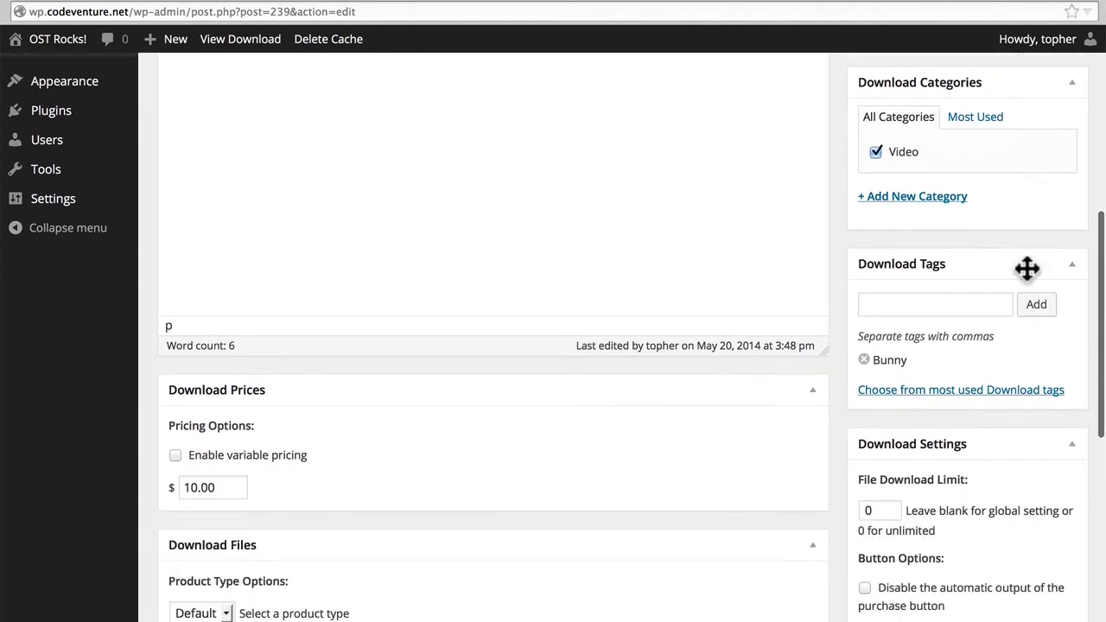
scroll(1029, 265, "down", 4)
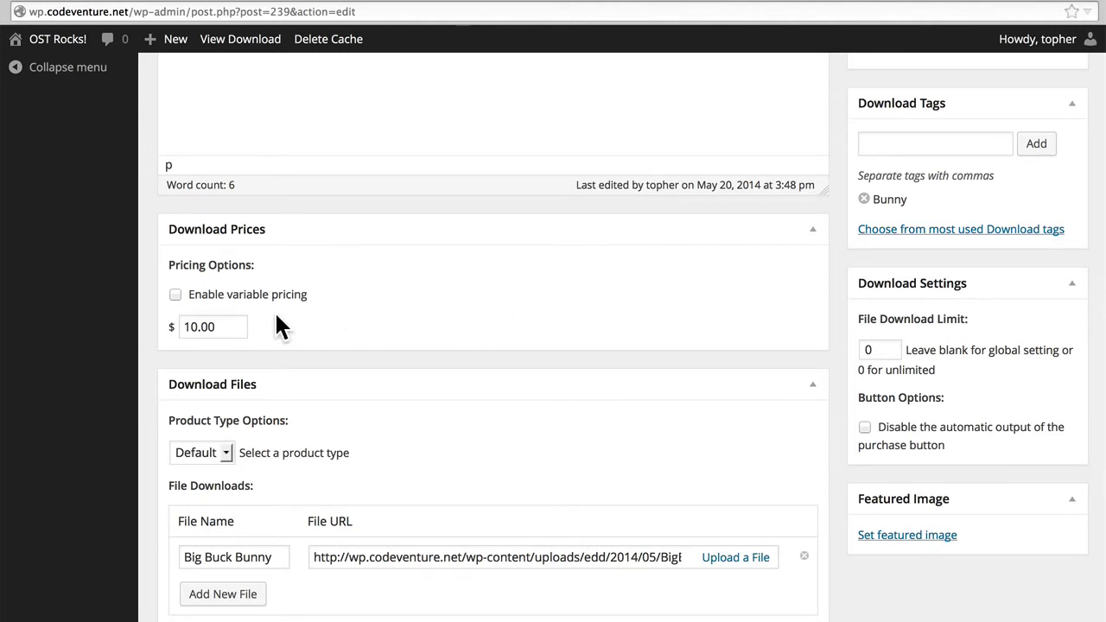
Try out variable pricing and its multi-option purchase mode for the download, and return to a single price.
left_click(176, 295)
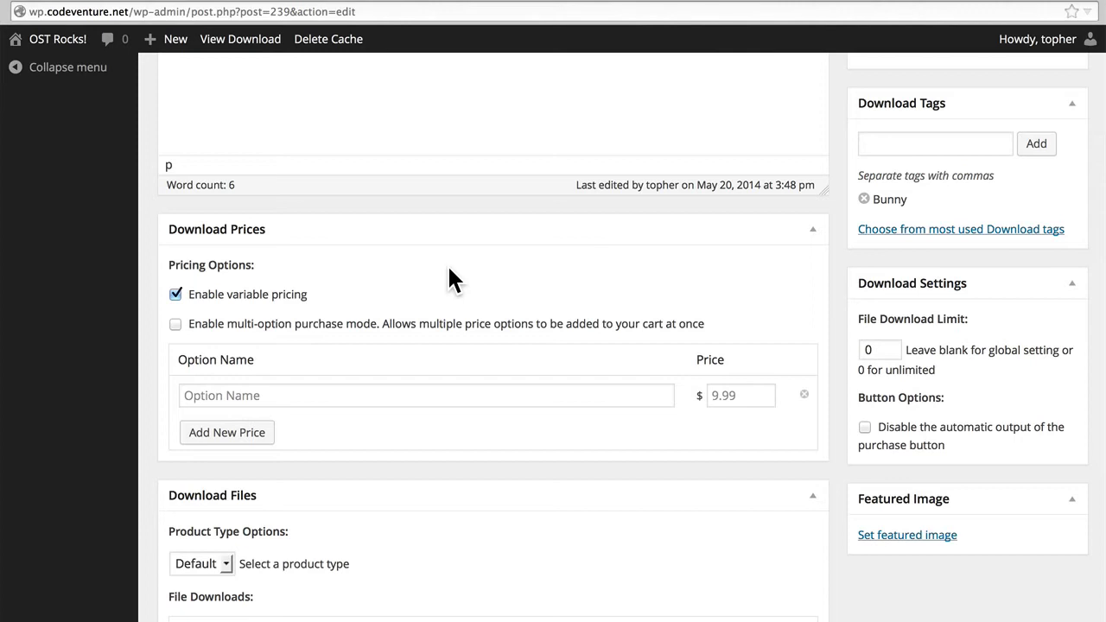
left_click(258, 330)
left_click(260, 337)
left_click(235, 298)
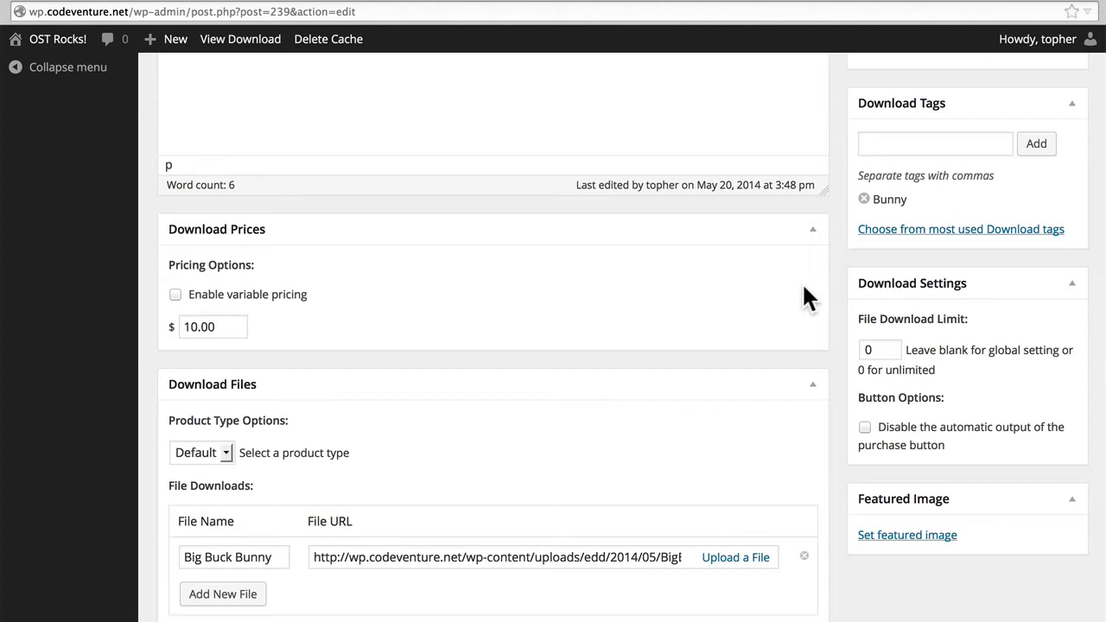
Upload poster_bunny_small.jpg and set it as the Big Buck Bunny download's featured image.
scroll(999, 288, "down", 2)
scroll(1003, 290, "down", 2)
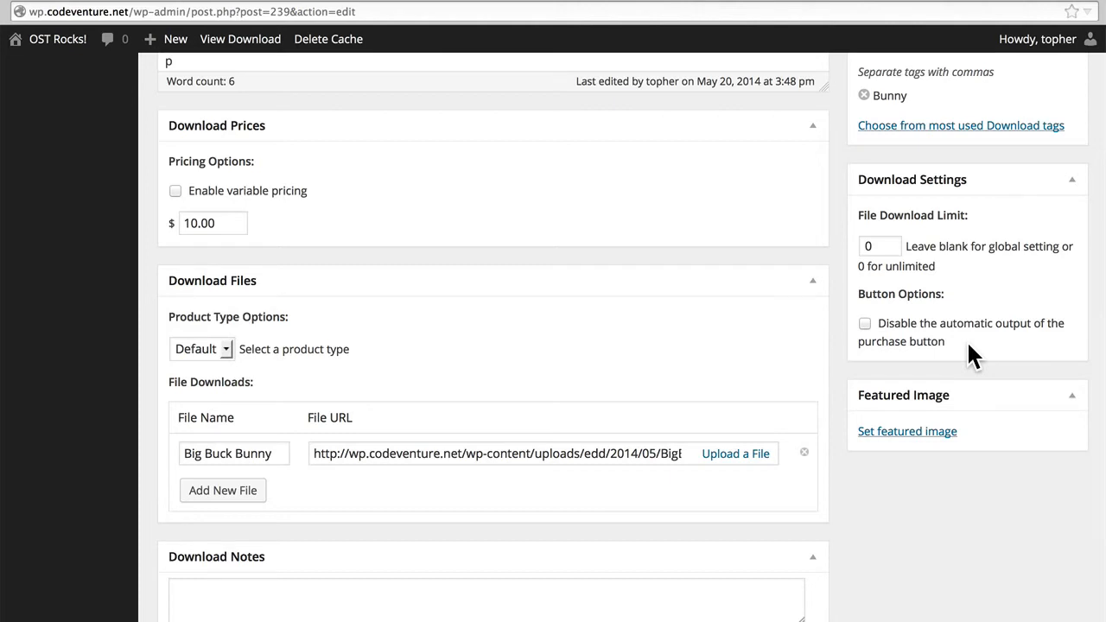
scroll(934, 343, "down", 2)
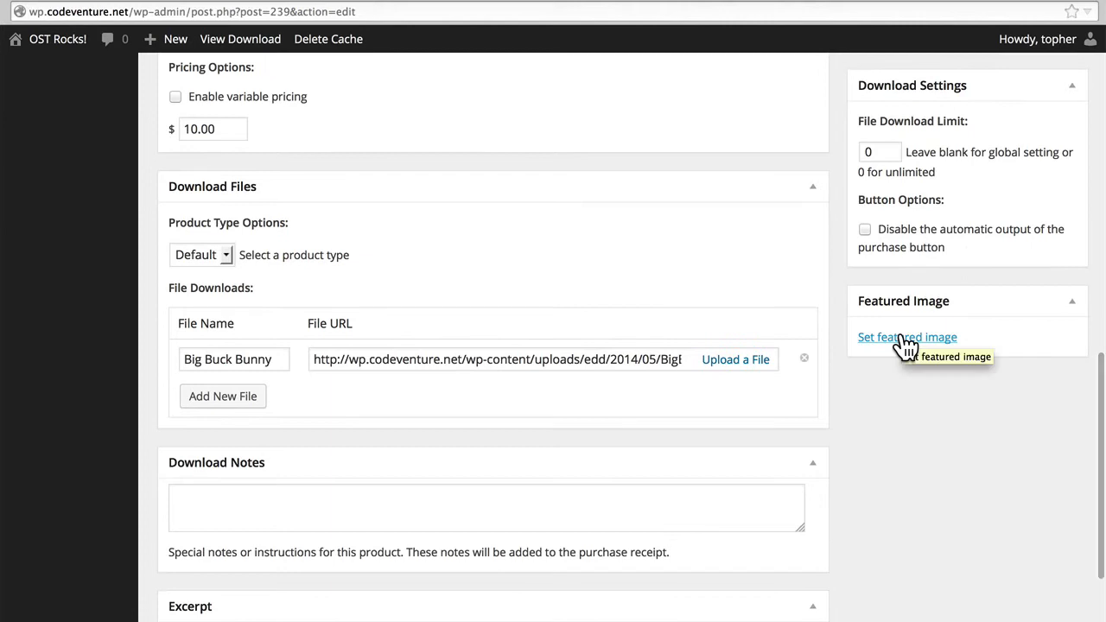
left_click(906, 340)
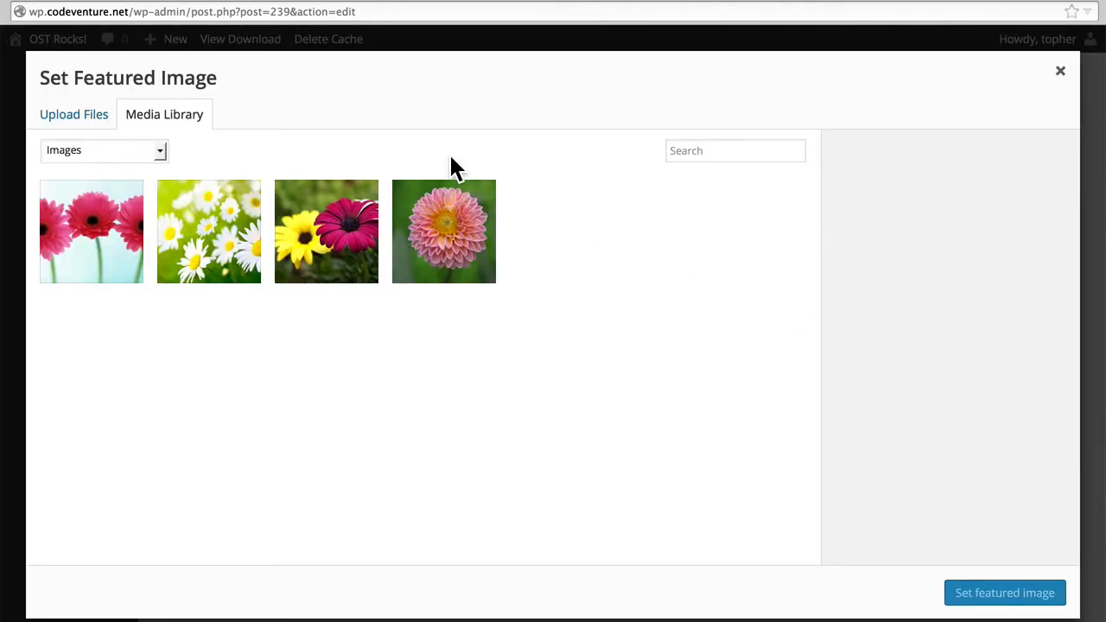
left_click(73, 125)
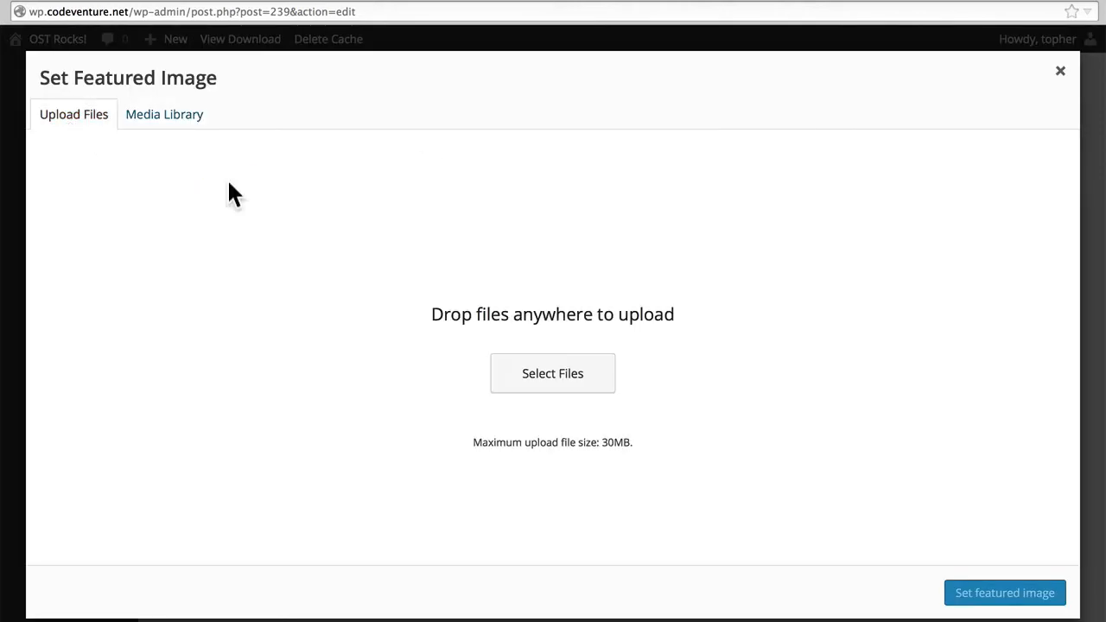
left_click(508, 372)
left_click(641, 130)
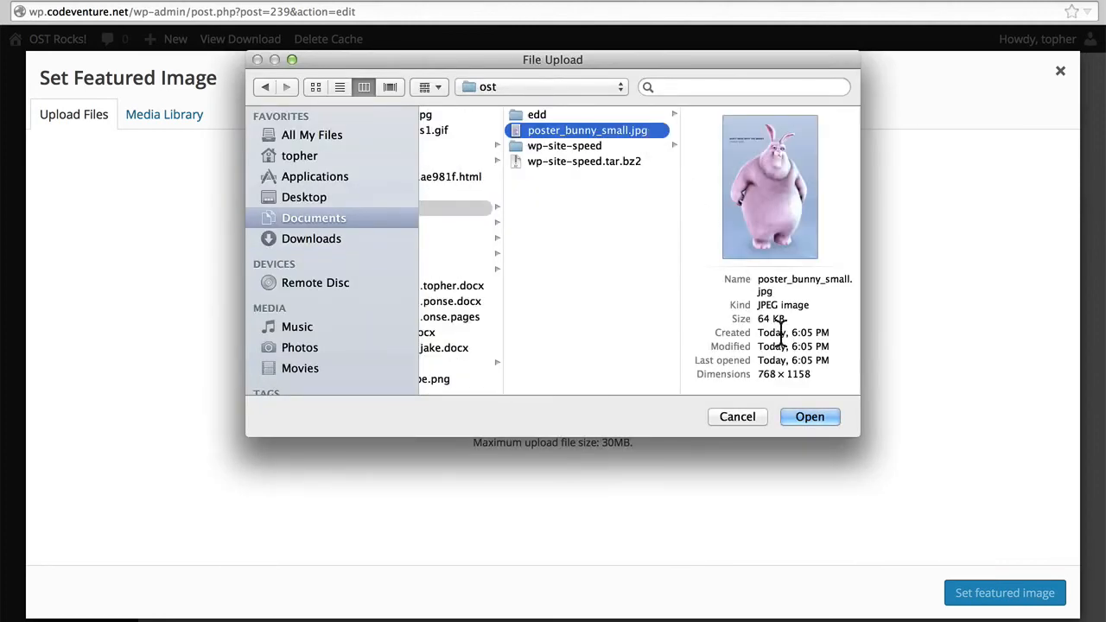
left_click(802, 418)
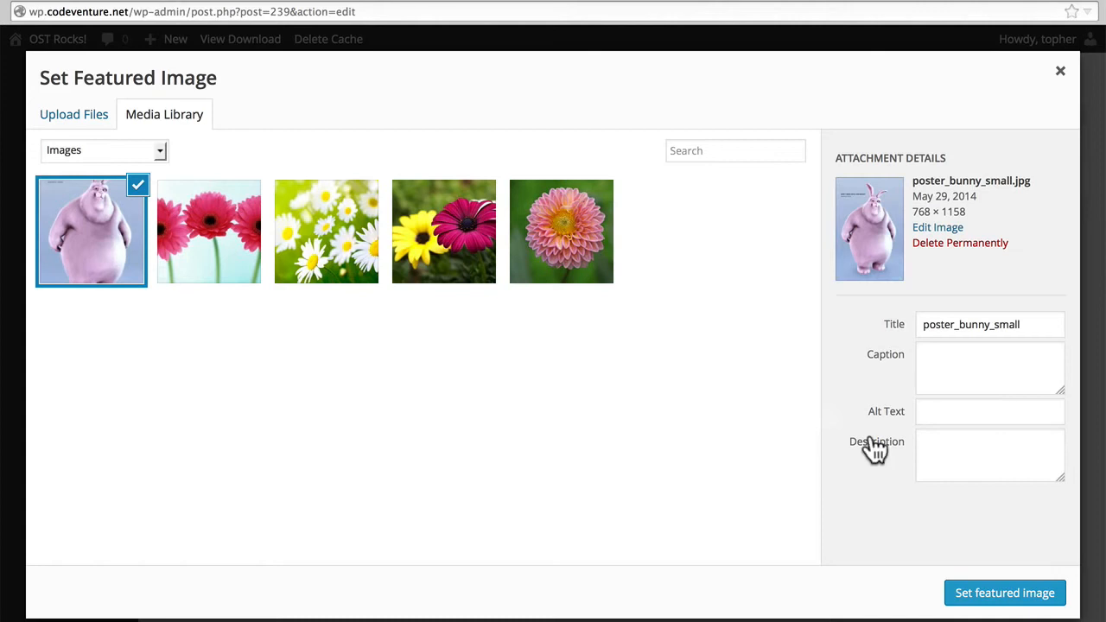
left_click(1007, 595)
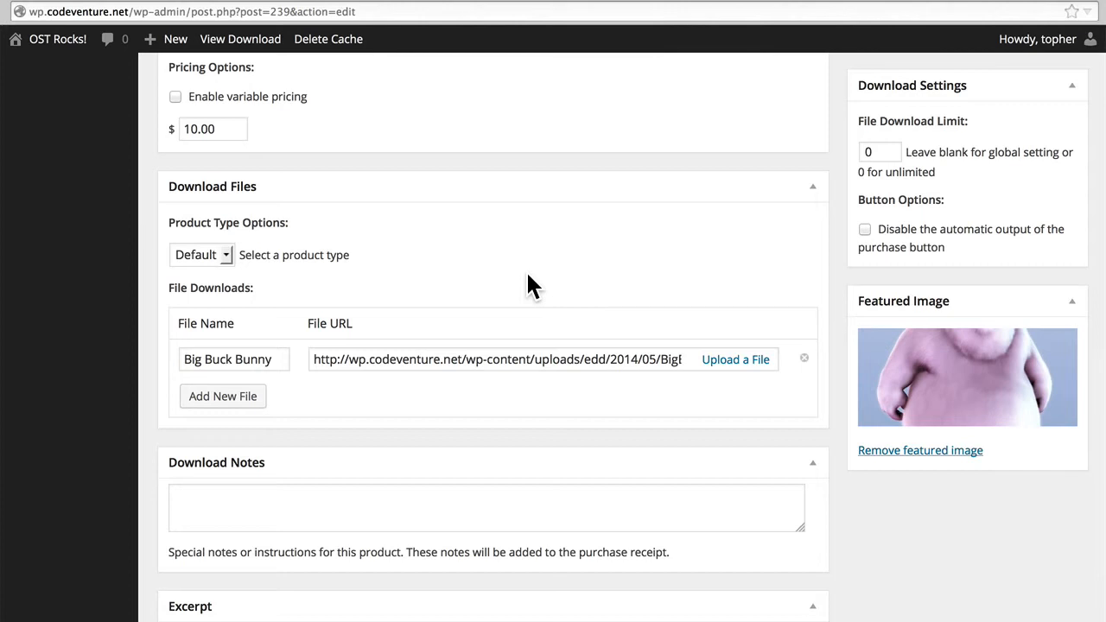
Review the download's product type choices, the media library for its file, and the notes and excerpt sections.
left_click(228, 256)
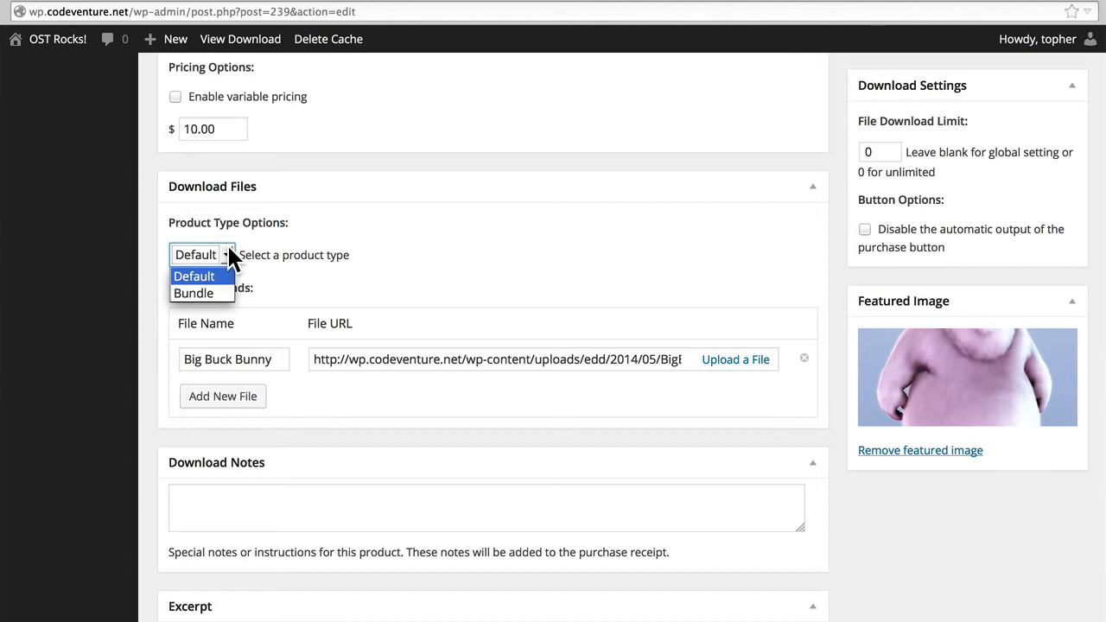
left_click(229, 256)
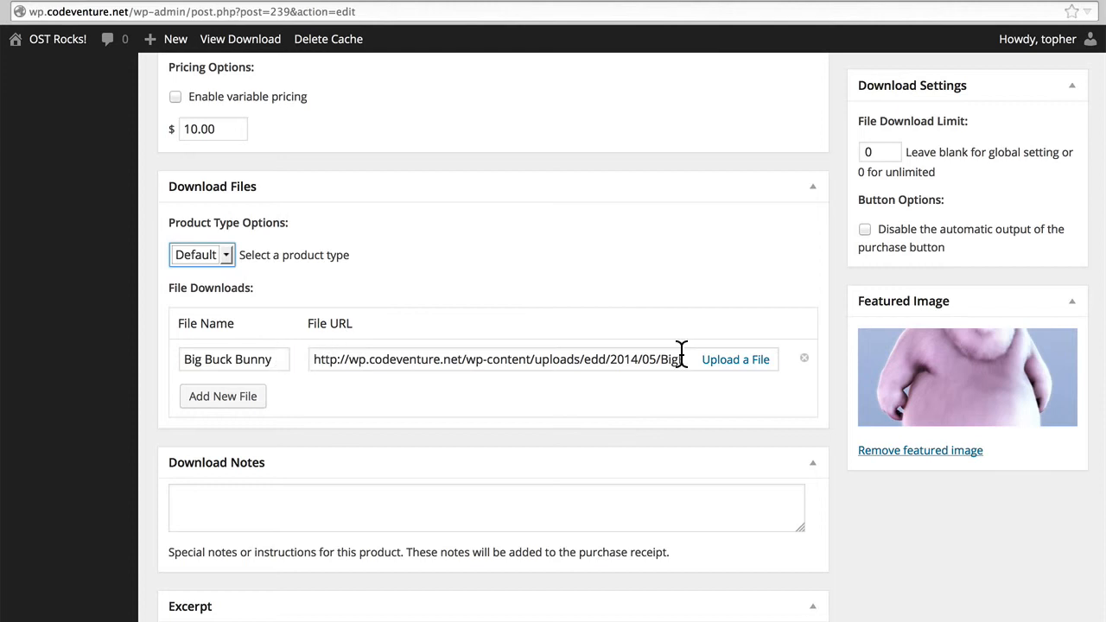
left_click(745, 363)
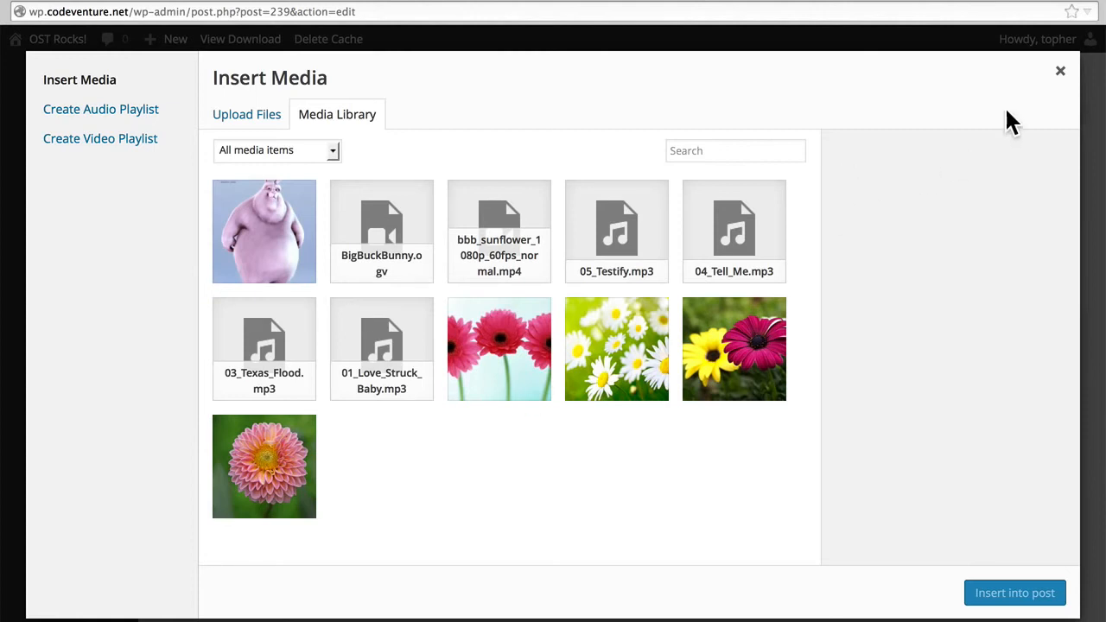
left_click(1062, 73)
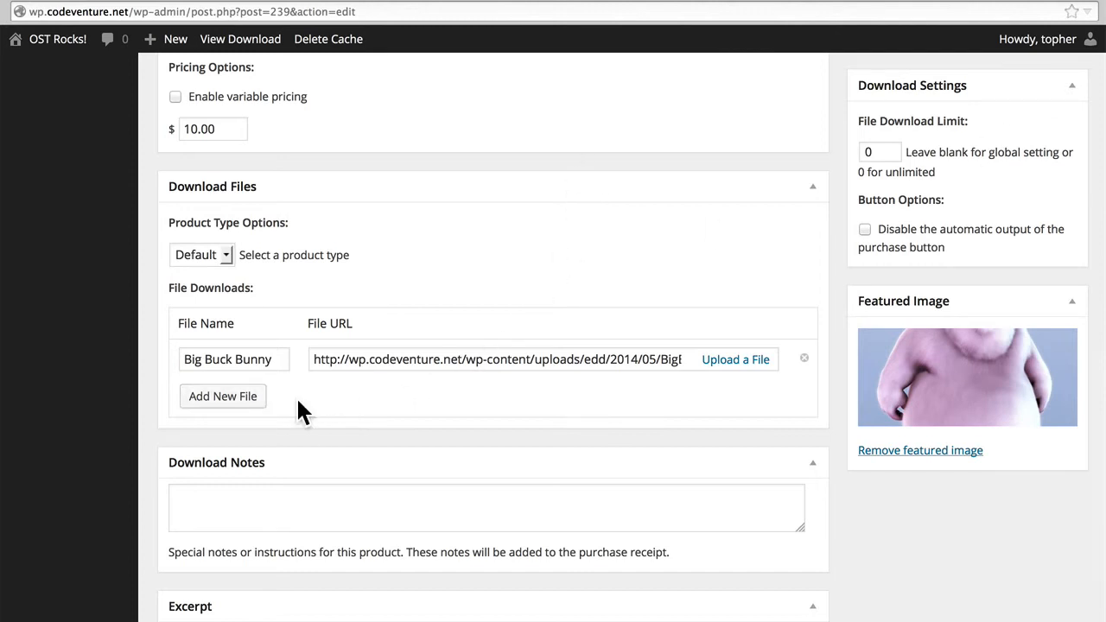
scroll(298, 402, "down", 4)
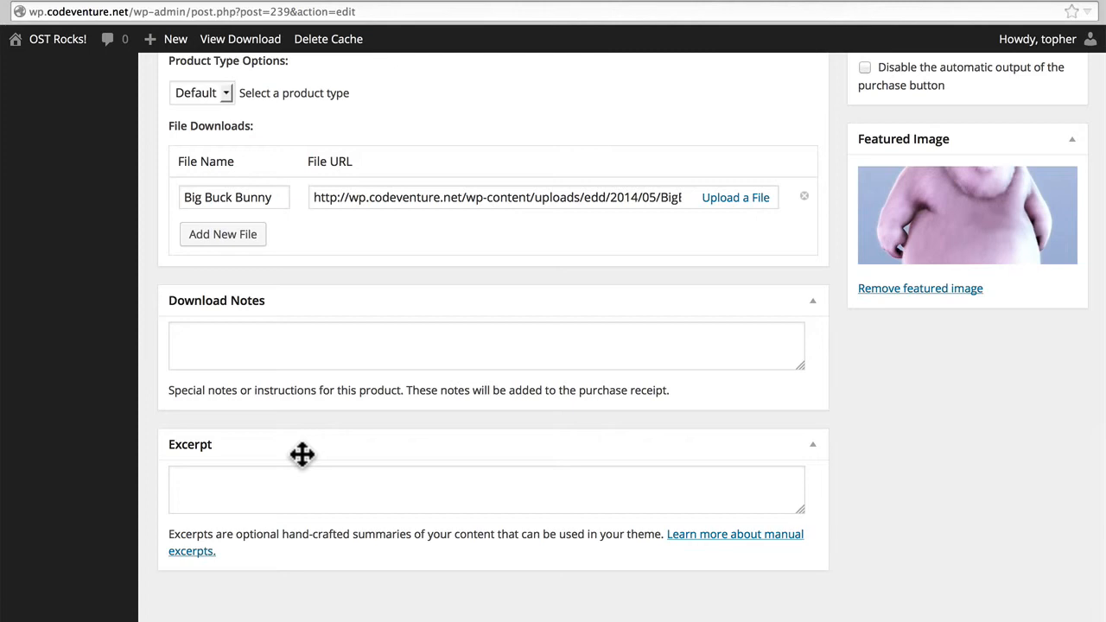
Update the Big Buck Bunny download and open its public product page.
scroll(303, 455, "up", 10)
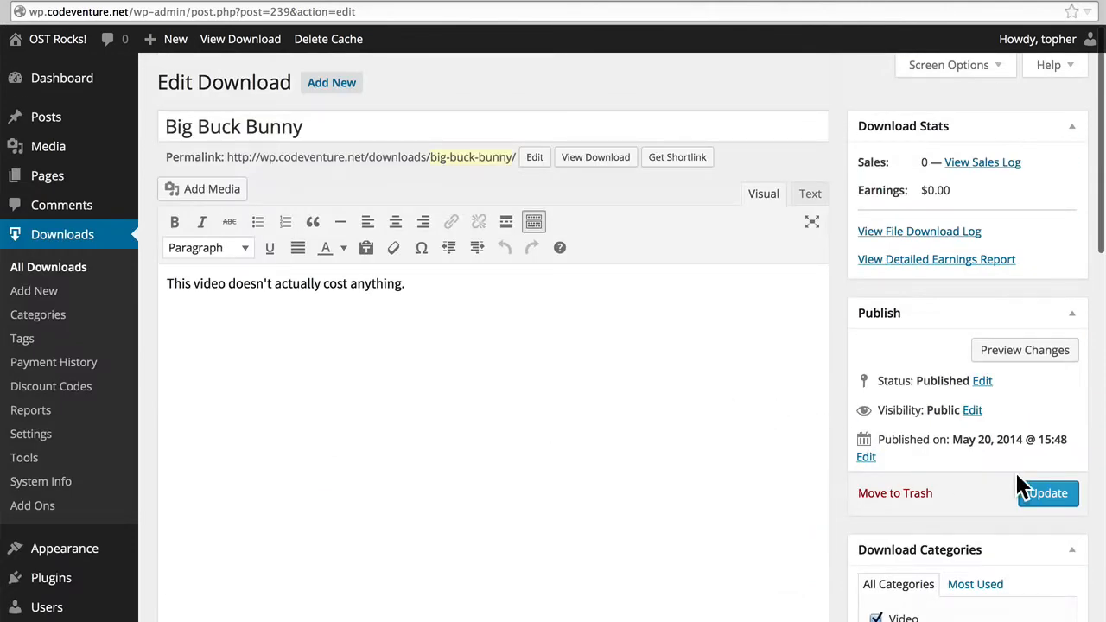
left_click(1033, 500)
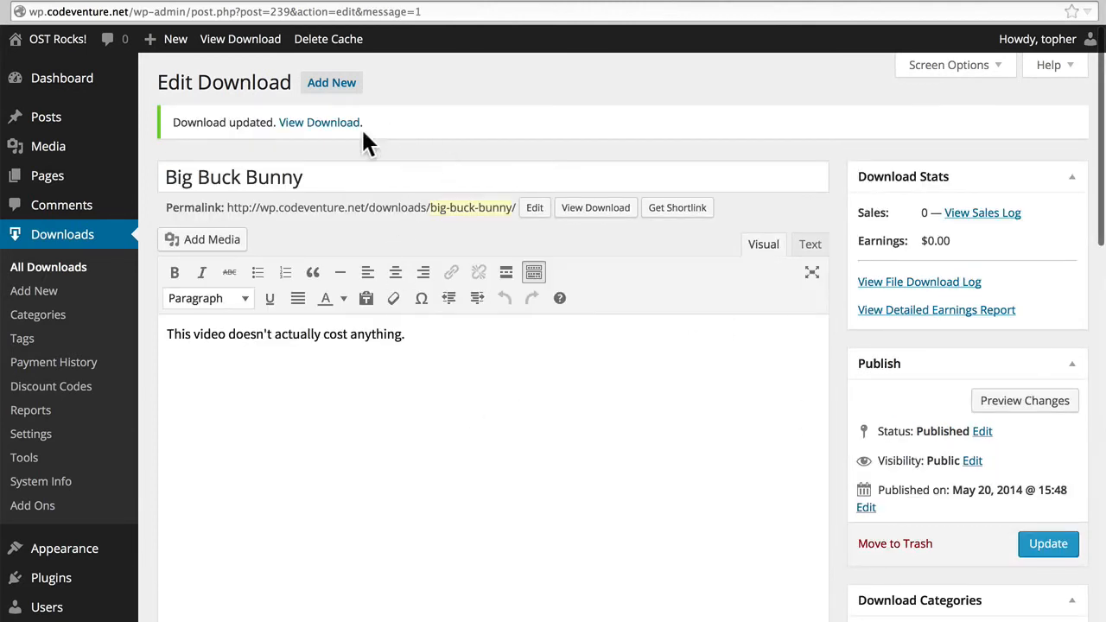
left_click(332, 122, "super")
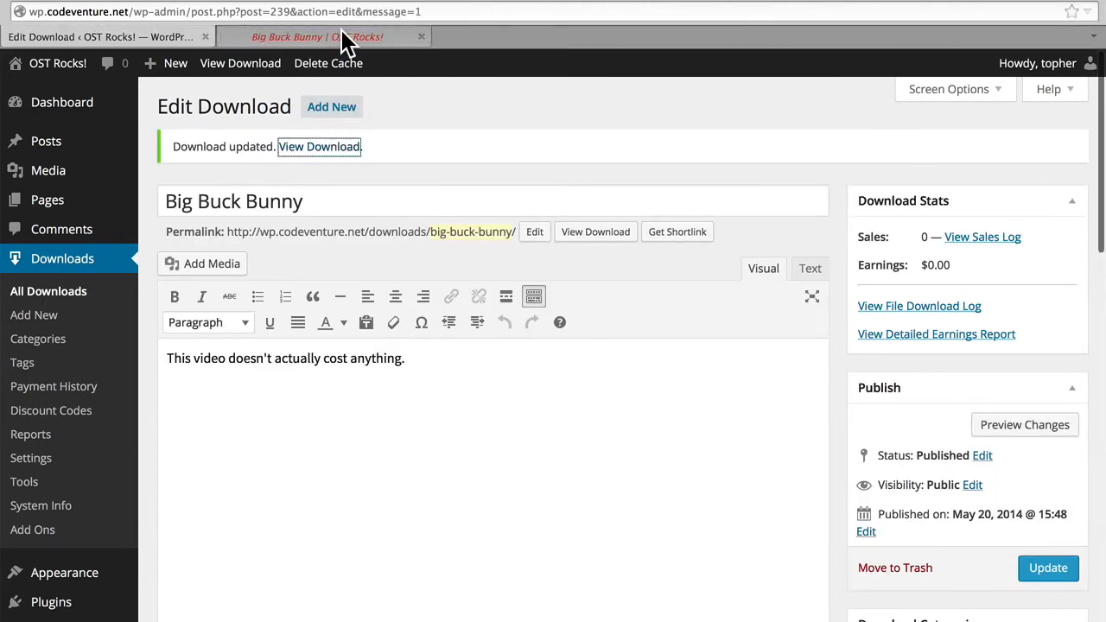
left_click(346, 39)
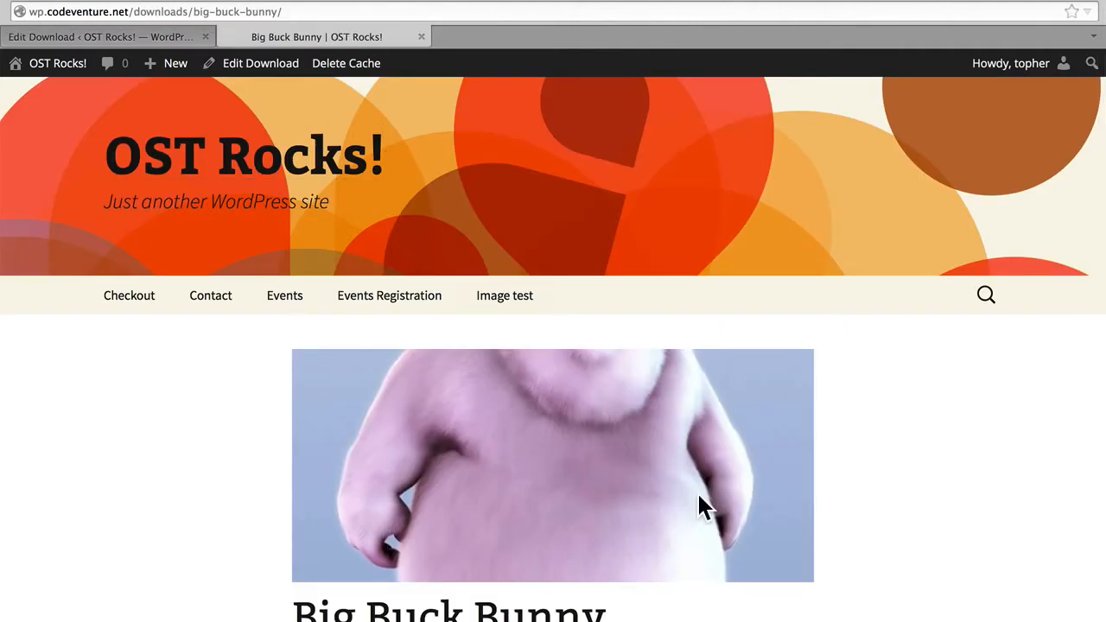
Look over the Big Buck Bunny product page and proceed to checkout.
scroll(841, 472, "down", 2)
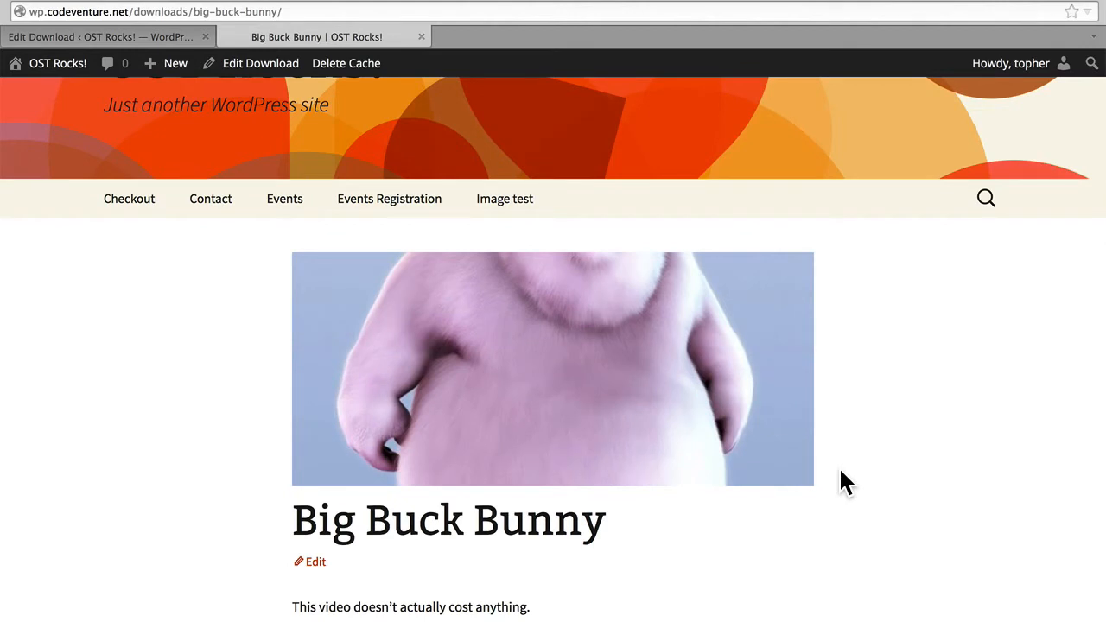
scroll(841, 470, "down", 5)
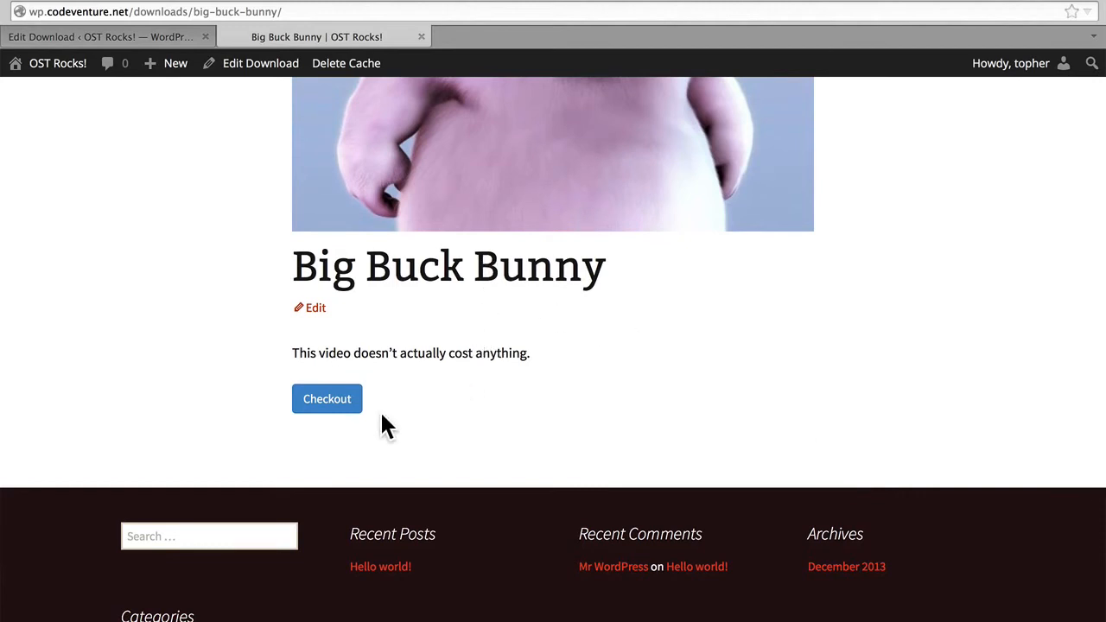
left_click(331, 400)
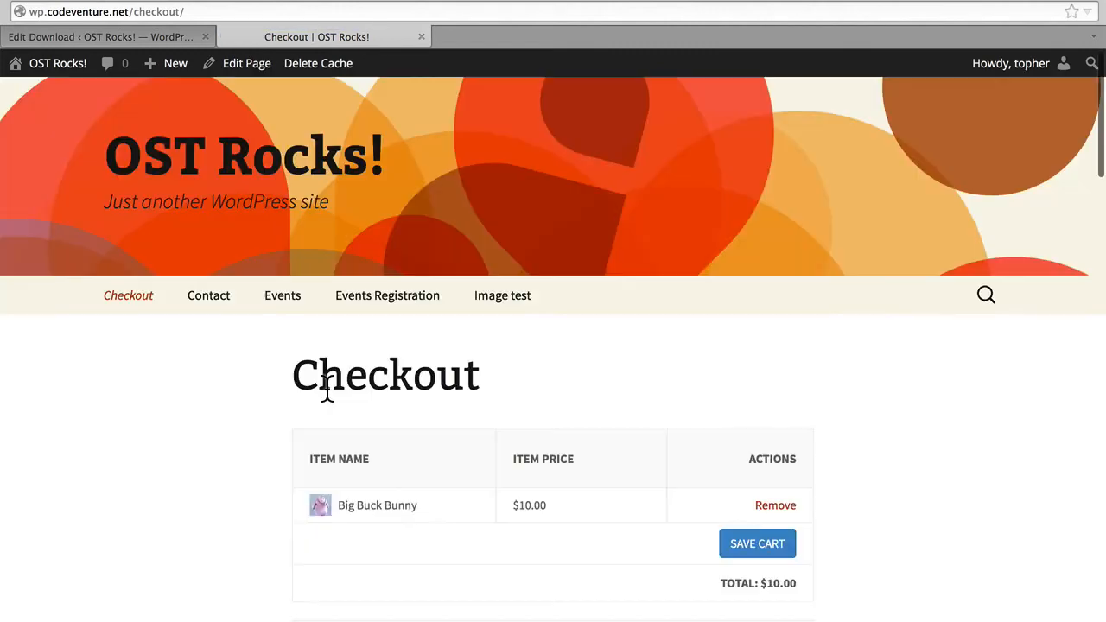
Enter the buyer's first and last name in the checkout's personal info.
scroll(665, 405, "down", 3)
scroll(666, 405, "down", 5)
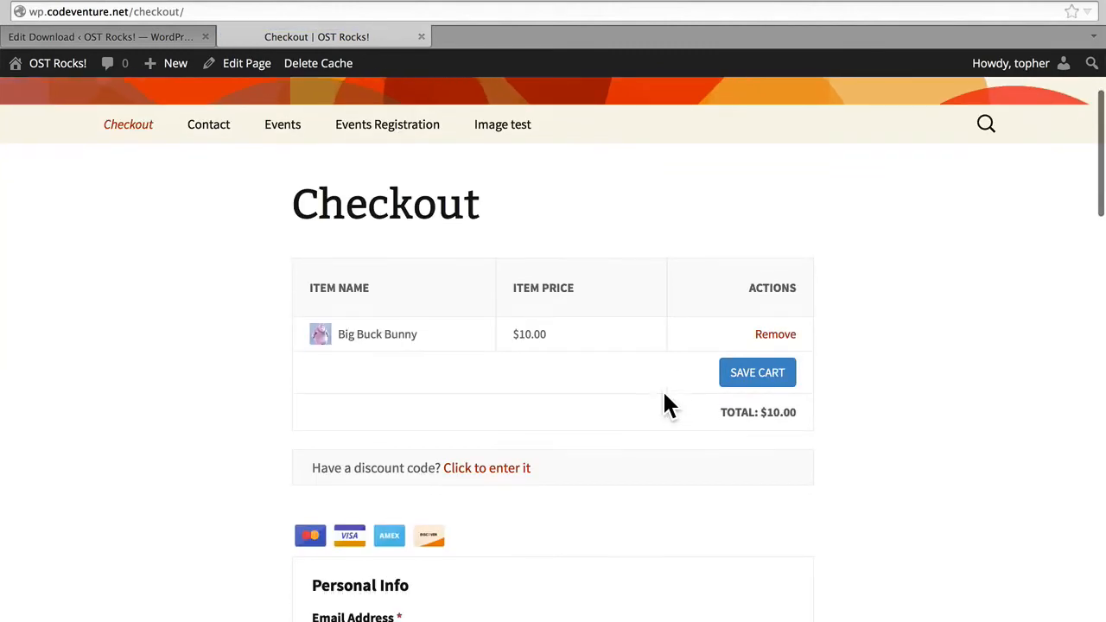
scroll(665, 404, "down", 4)
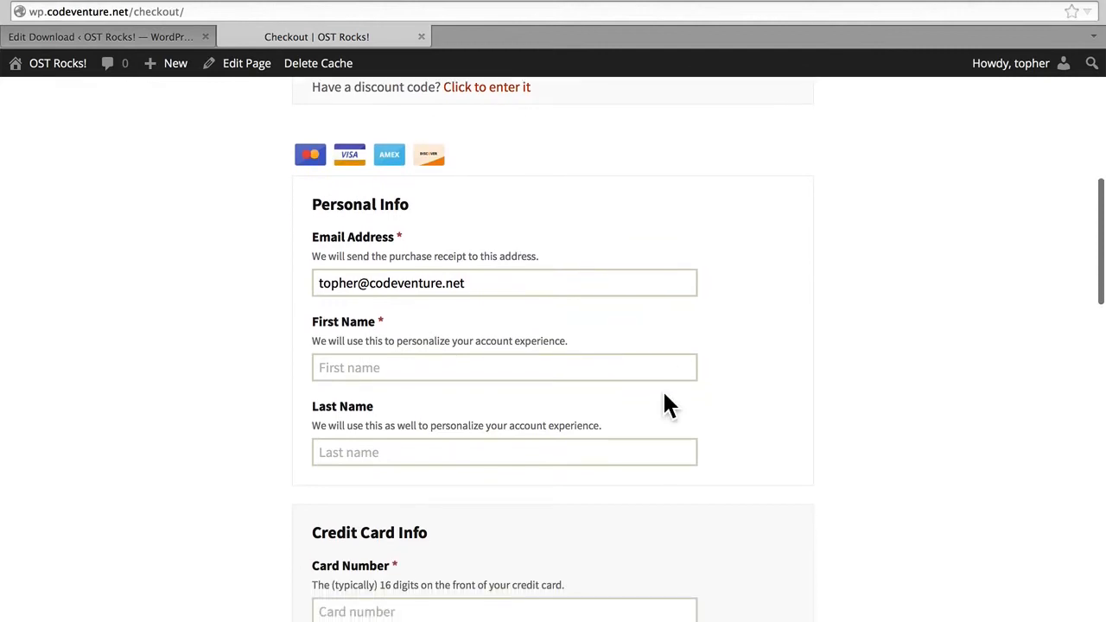
left_click(459, 367)
type("Topher")
key("Tab")
type("1kenobe")
key("Tab")
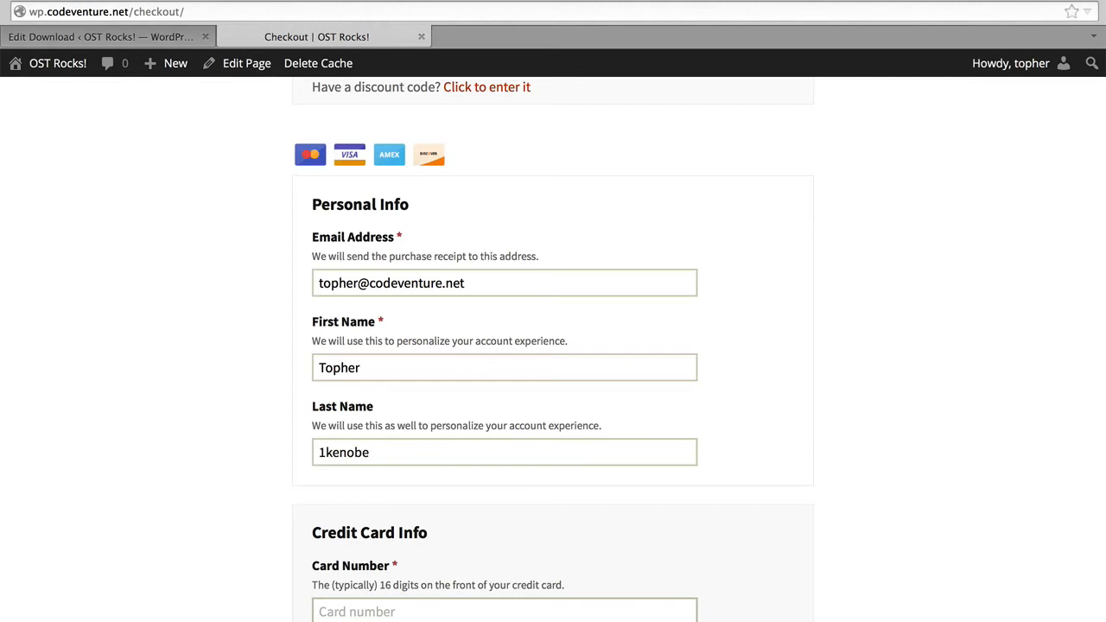
Enter the test credit card number and its CVC in the checkout's credit card info.
scroll(810, 438, "down", 3)
scroll(810, 437, "down", 7)
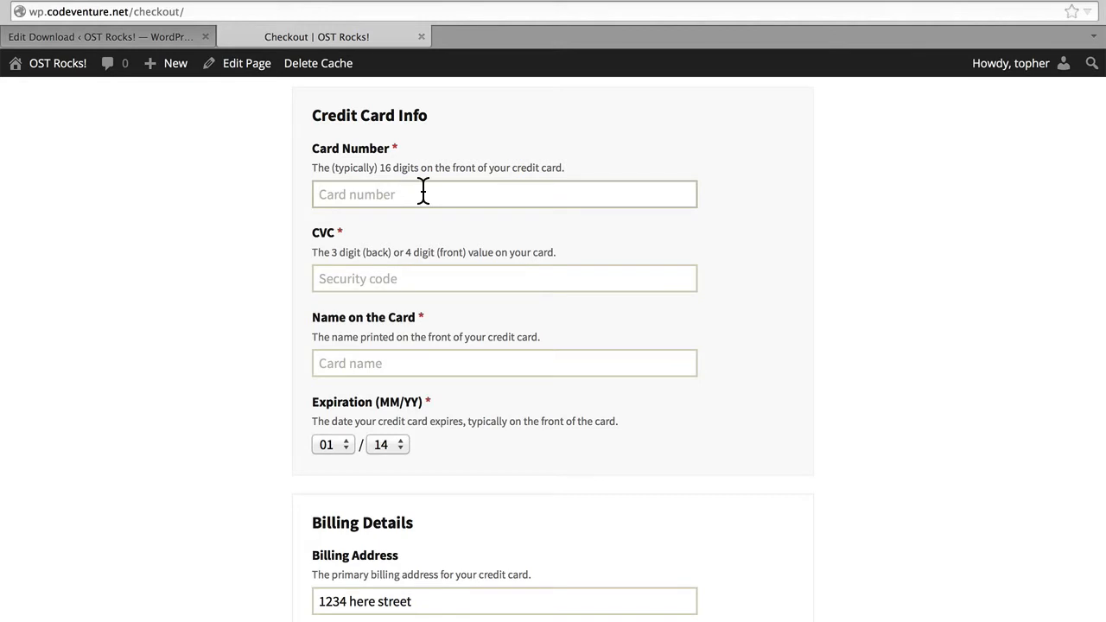
type("4242424242424242")
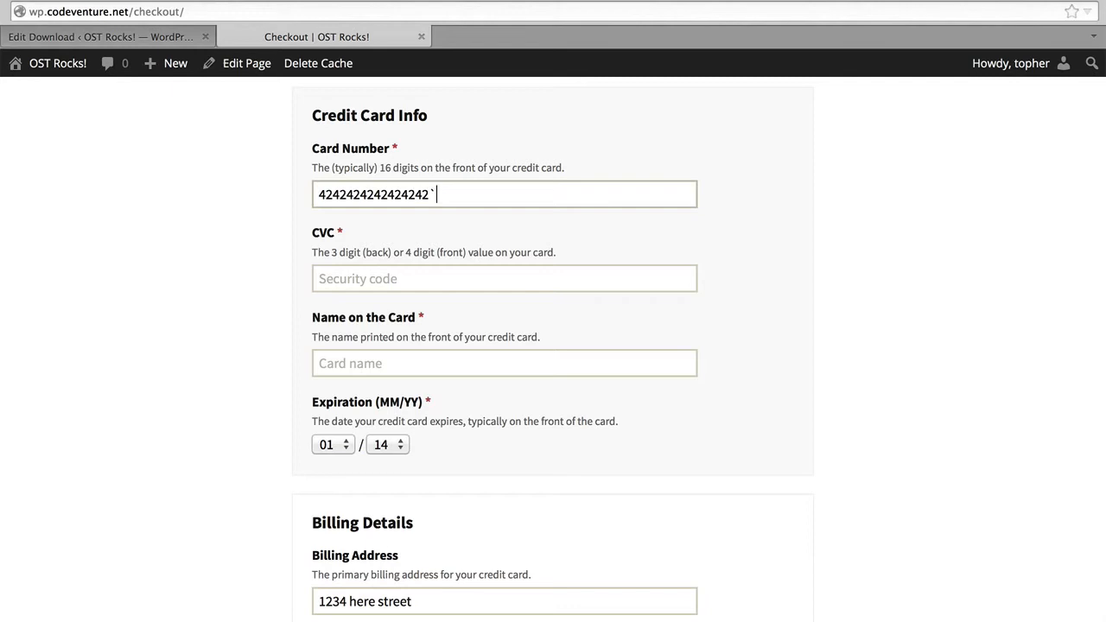
key("Tab")
type("123")
key("Tab")
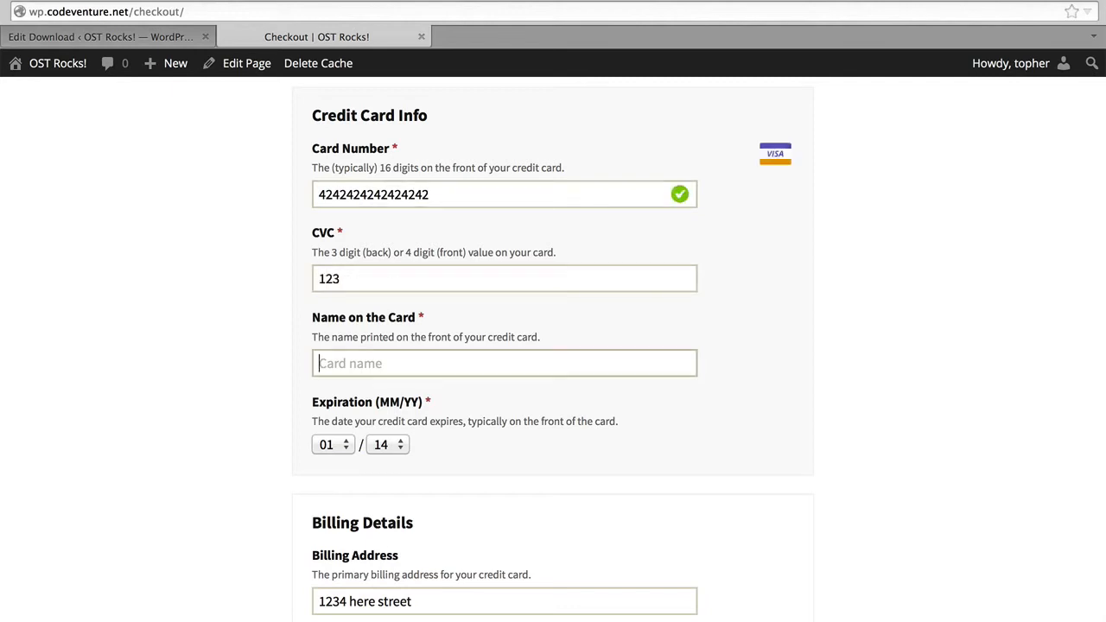
Enter the cardholder's name and set the card's expiration year to 16.
type("topher 1kenobe")
key("Tab")
key("Tab")
key("Down")
key("Down")
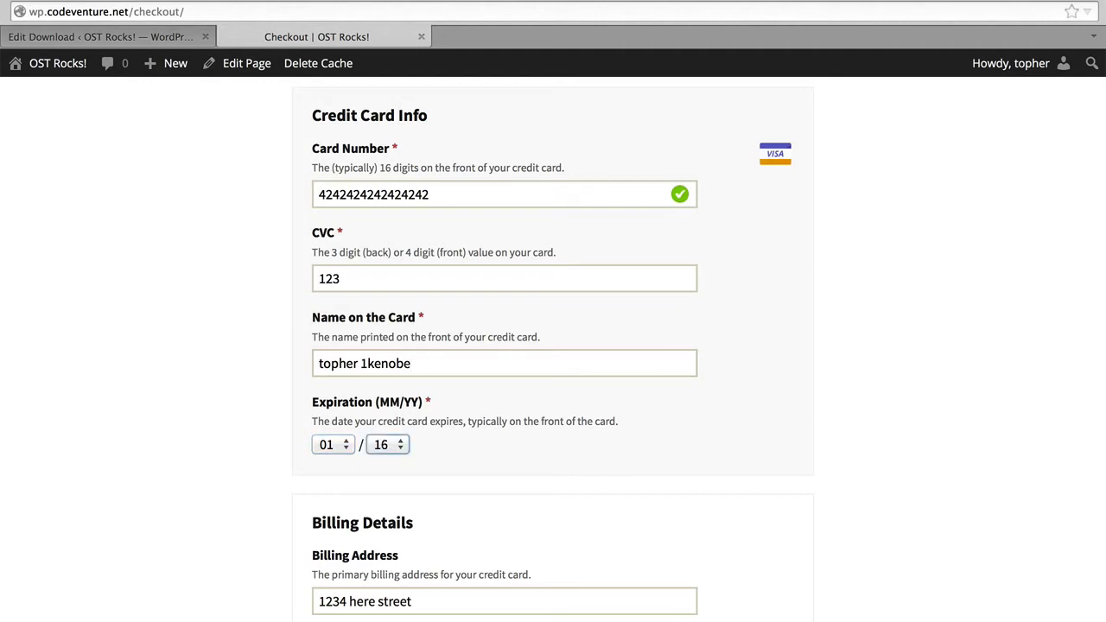
Check the prefilled billing details and submit the Big Buck Bunny purchase.
scroll(843, 313, "down", 5)
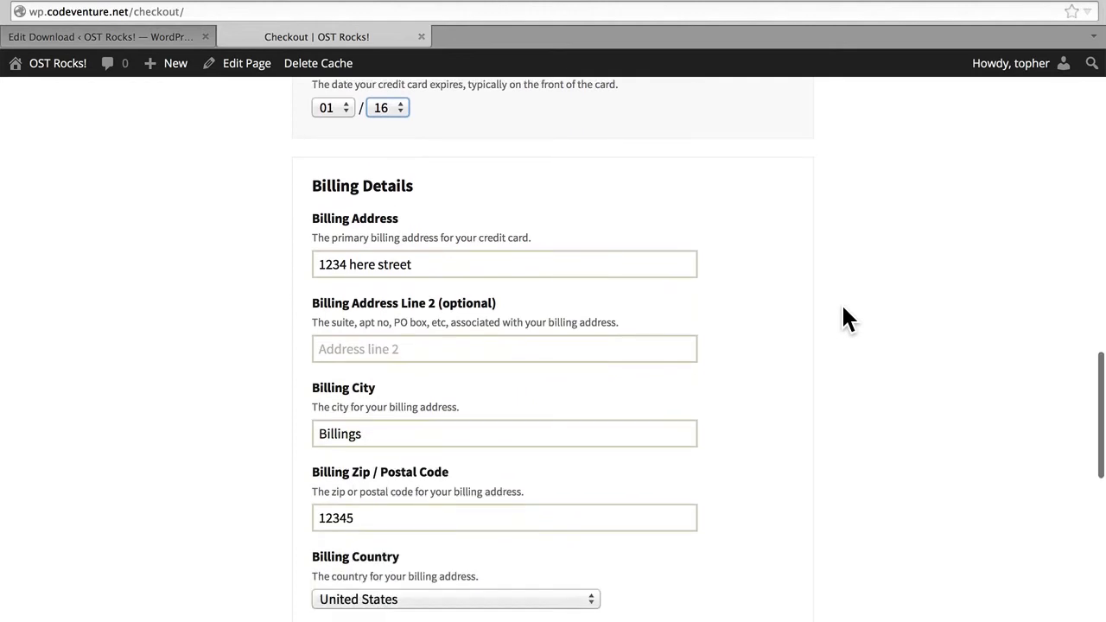
scroll(841, 302, "down", 3)
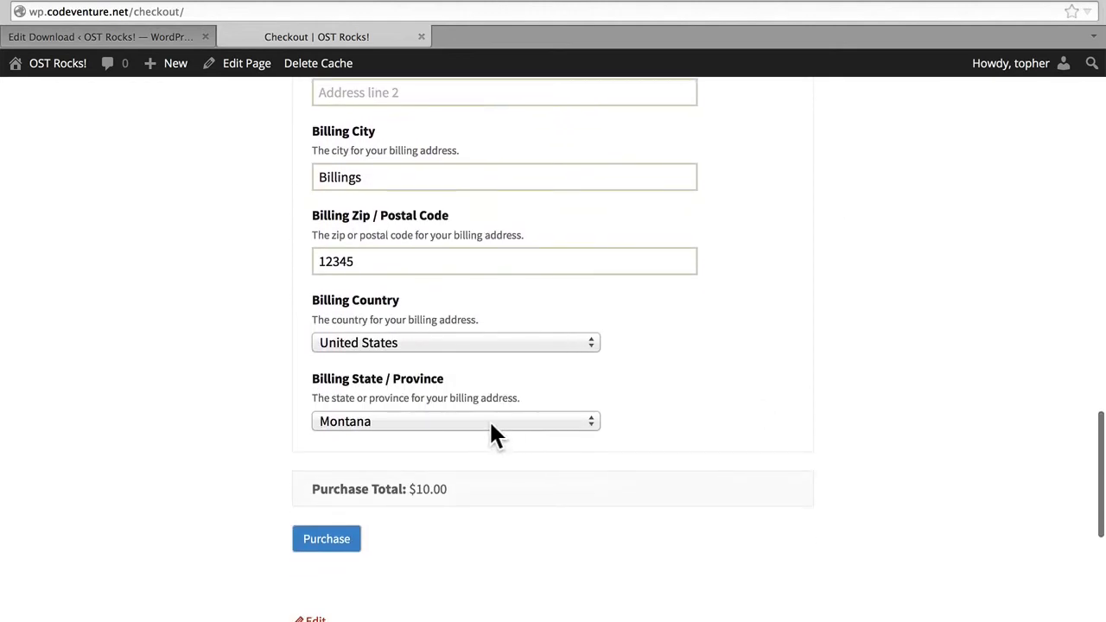
left_click(335, 538)
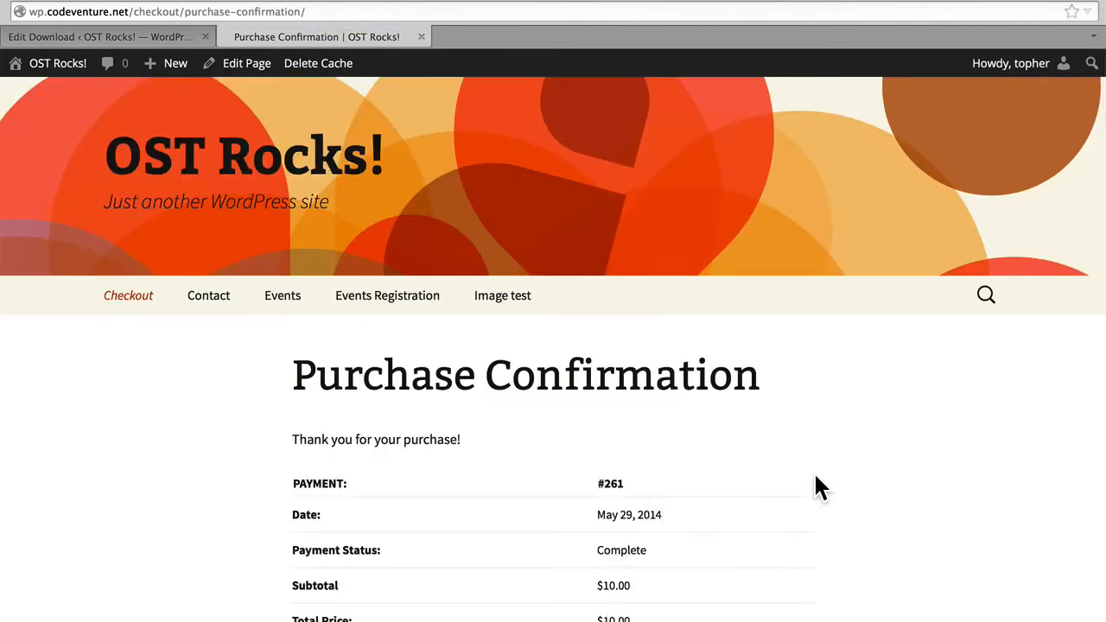
Review the purchase confirmation and test the Big Buck Bunny file link, cancelling the save.
scroll(815, 476, "down", 5)
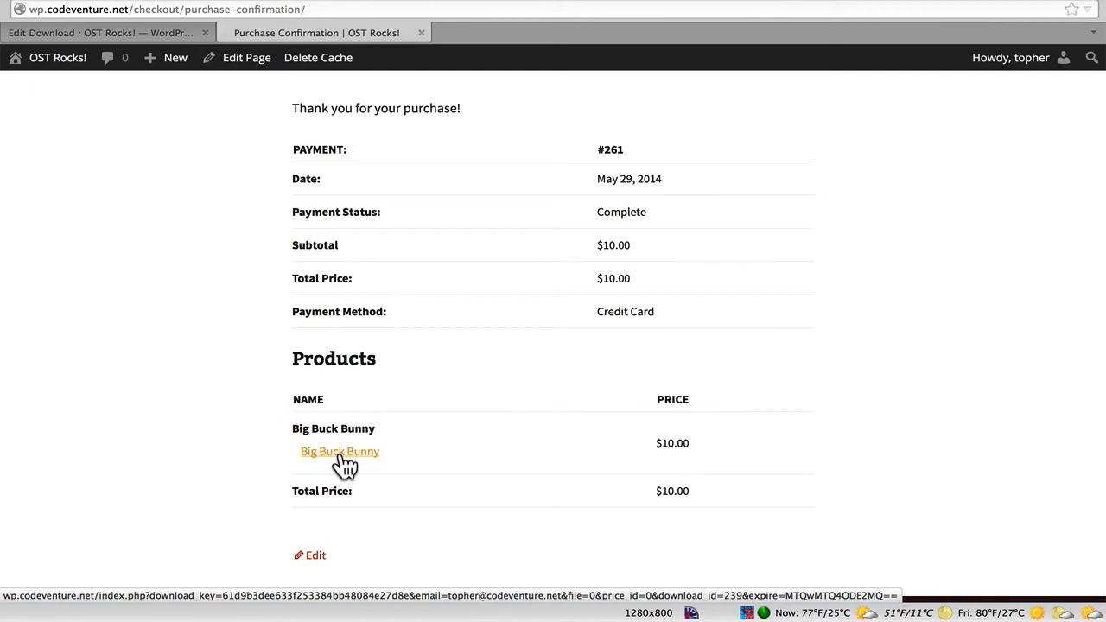
left_click(343, 455)
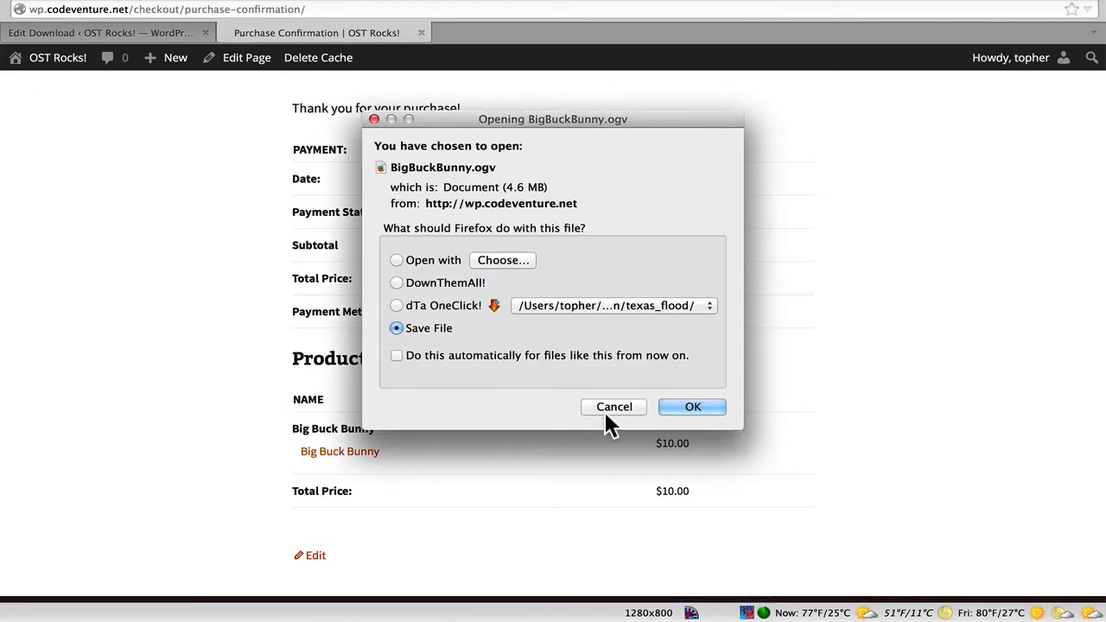
left_click(606, 412)
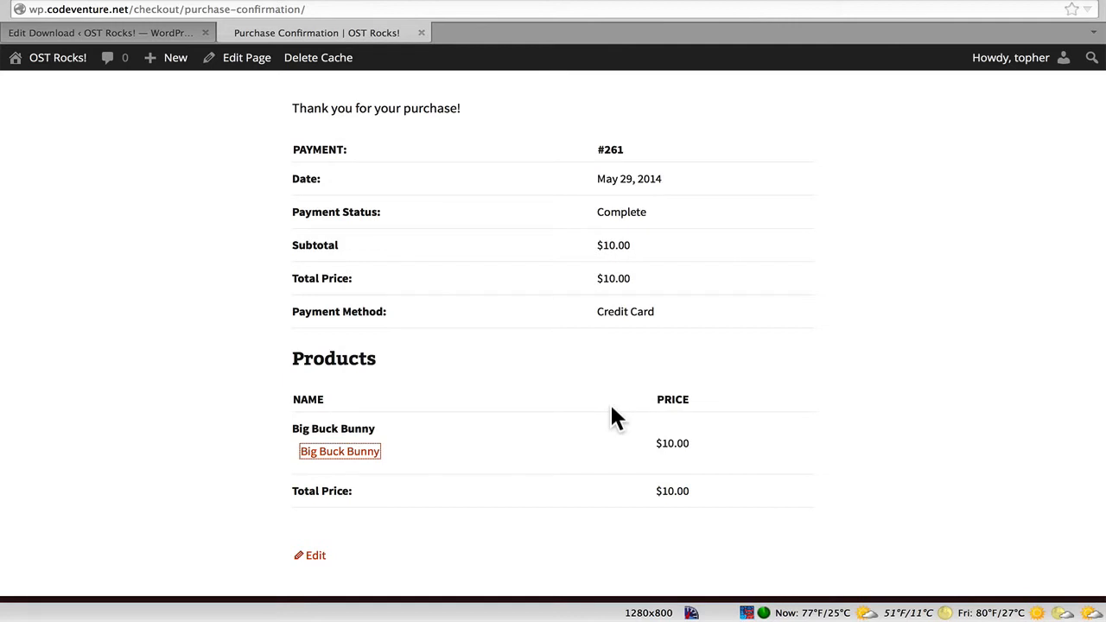
scroll(610, 403, "up", 5)
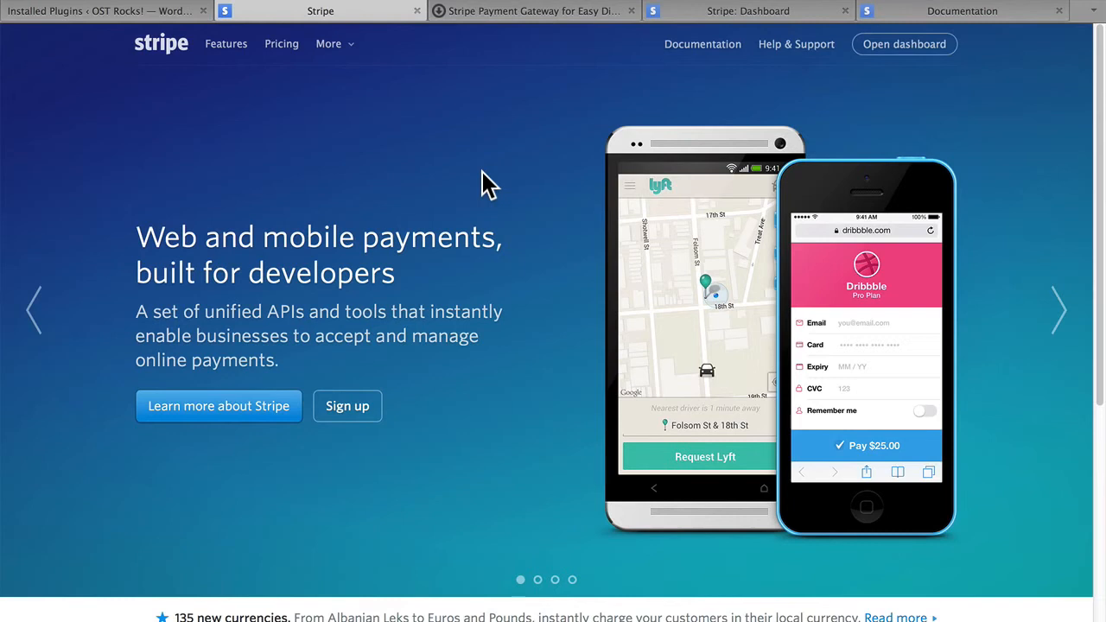
Open Stripe's pricing page and review its charges and accepted cards.
left_click(281, 45)
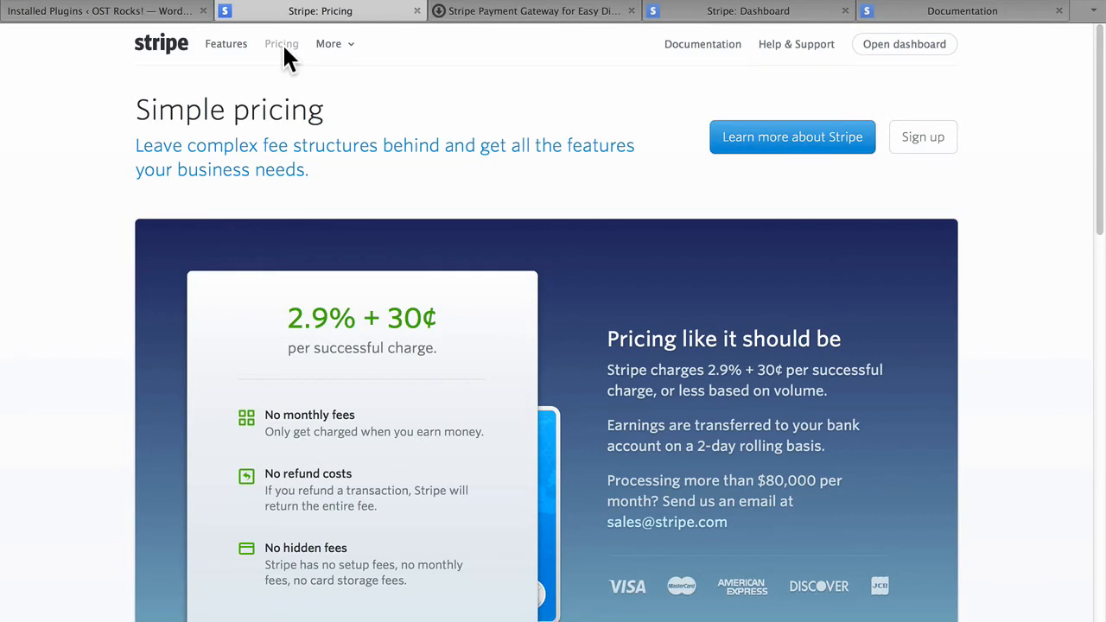
scroll(283, 43, "down", 3)
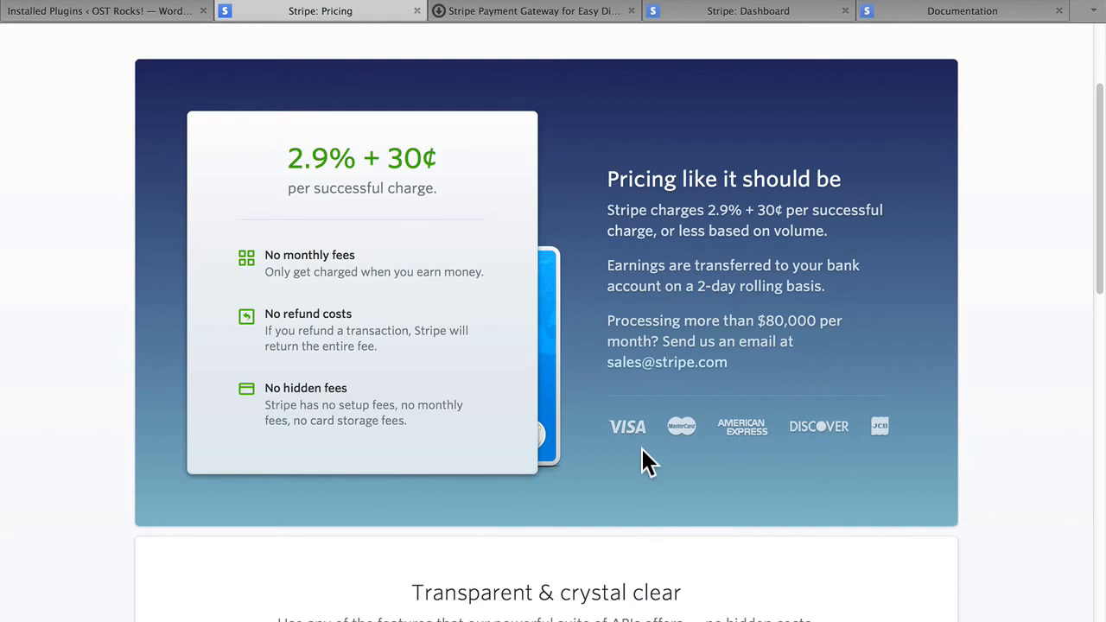
Close Stripe's pricing page, review the Stripe Payment Gateway extension's description and license options, and close that page too.
left_click(416, 11)
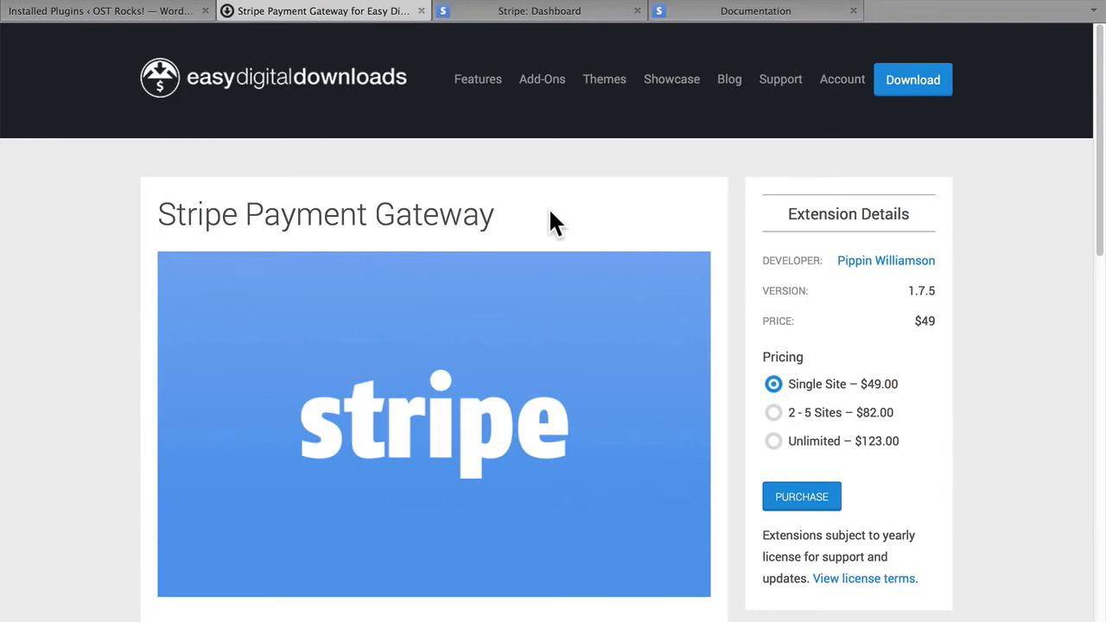
scroll(551, 220, "down", 5)
scroll(553, 220, "down", 1)
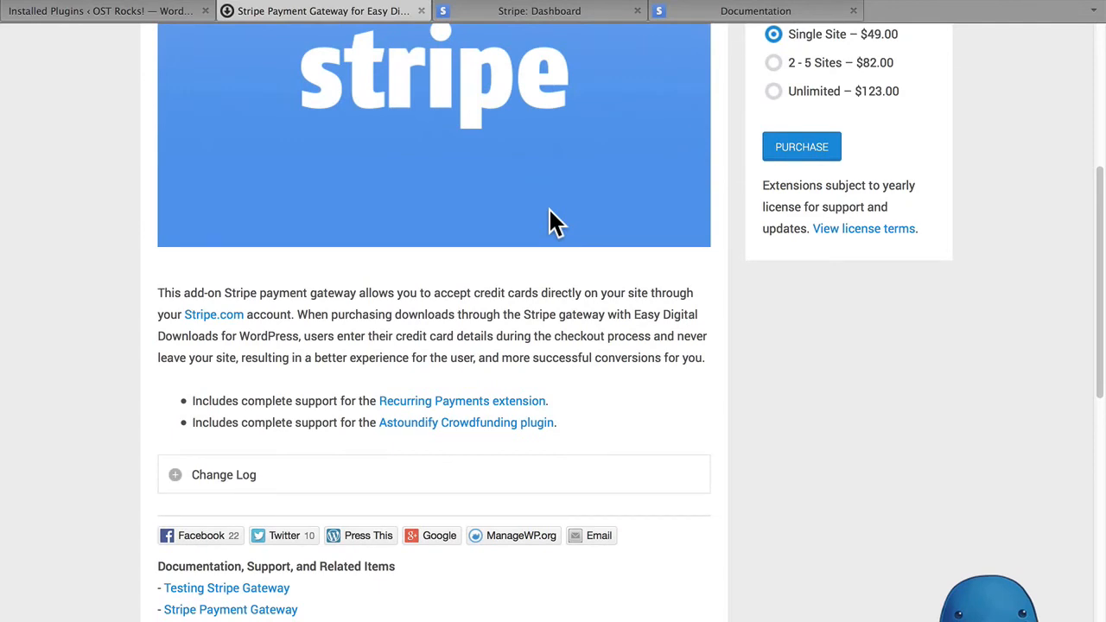
scroll(551, 212, "up", 6)
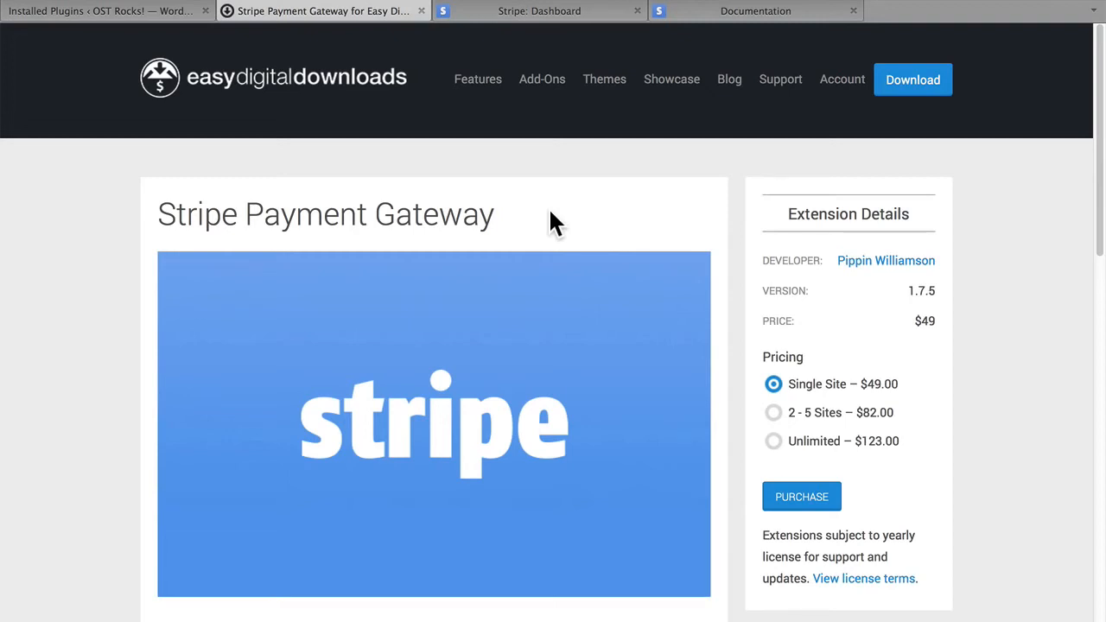
left_click(421, 11)
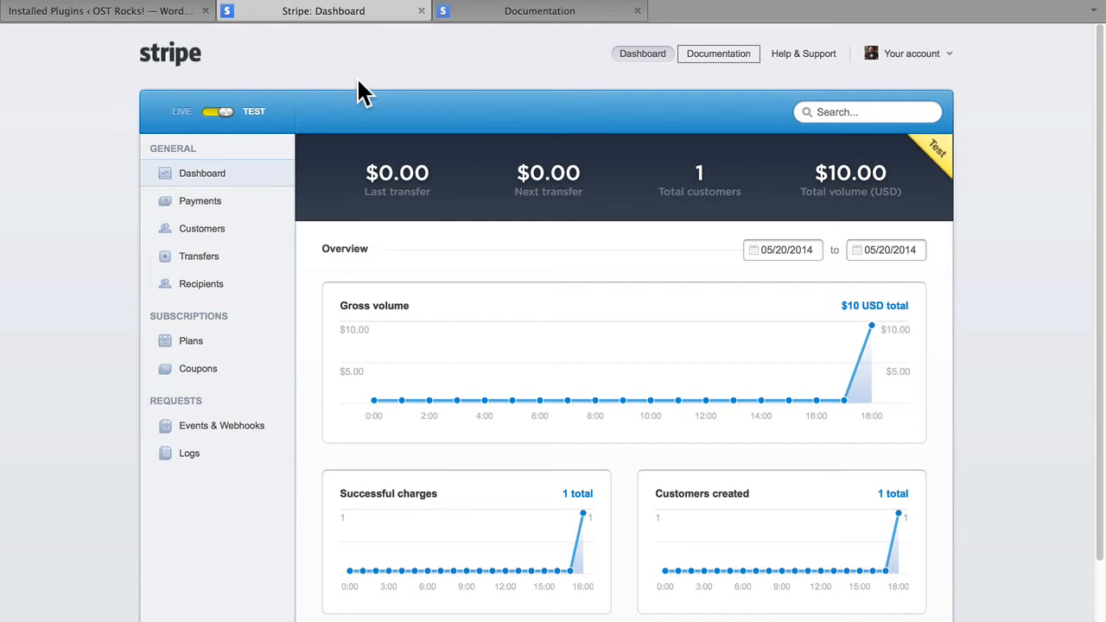
Install the Stripe gateway plugin in WordPress from edd-stripe-v1.7.5.zip and activate it.
left_click(78, 9)
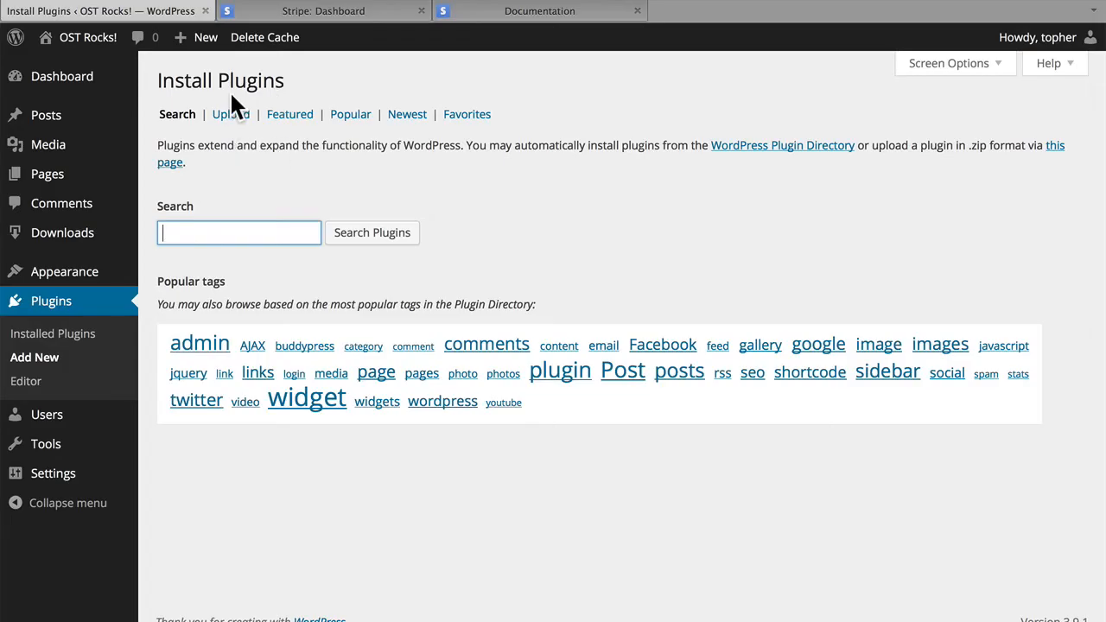
left_click(230, 115)
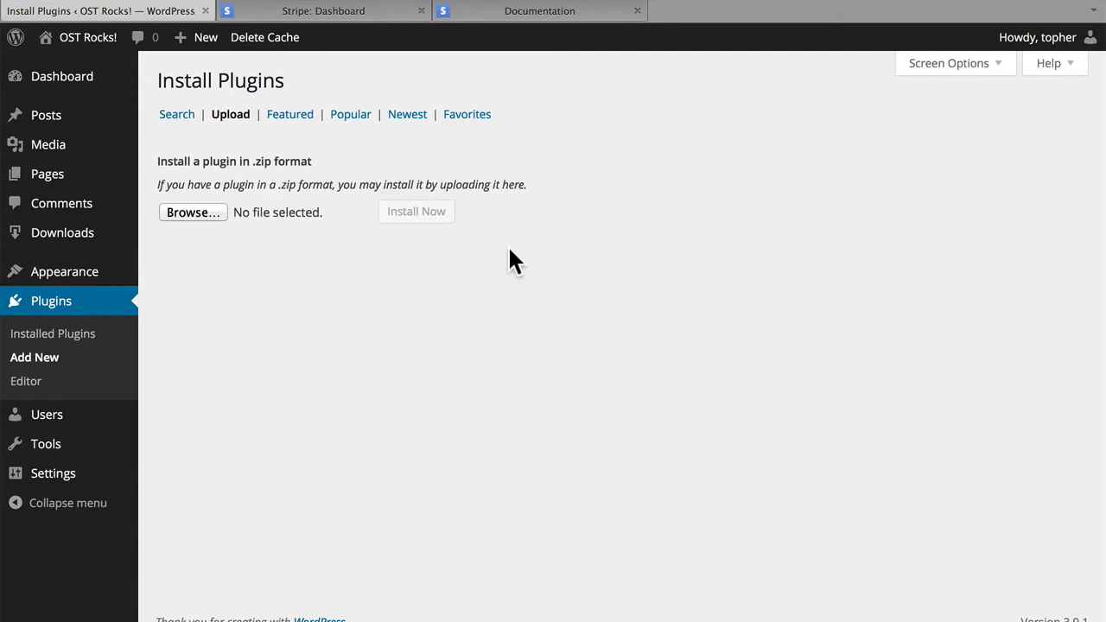
left_click(193, 212)
double_click(498, 349)
left_click(434, 221)
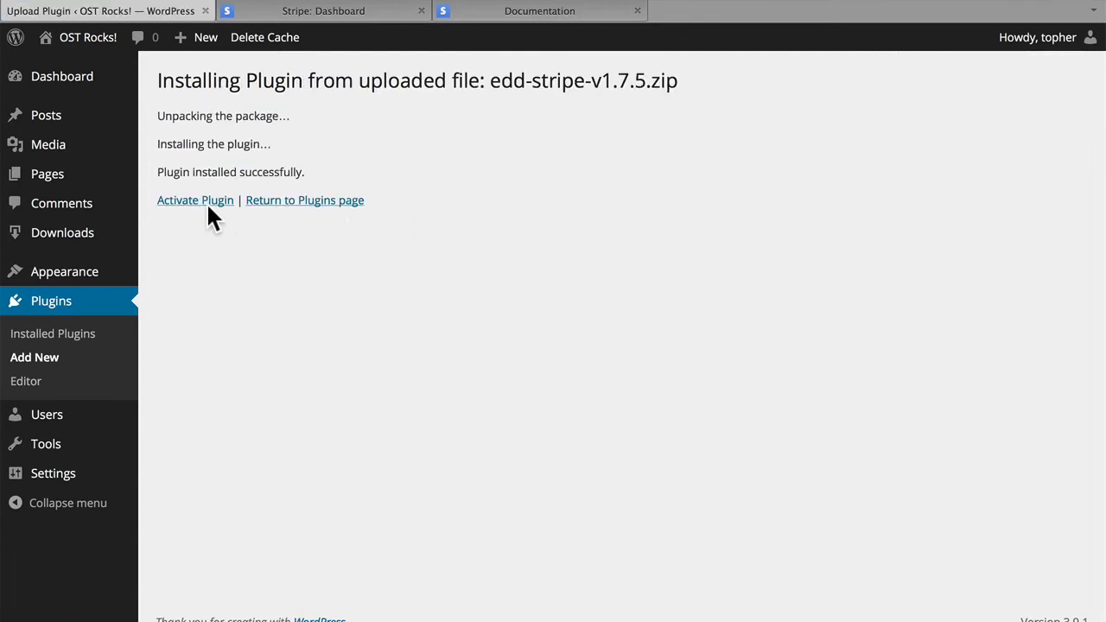
left_click(204, 201)
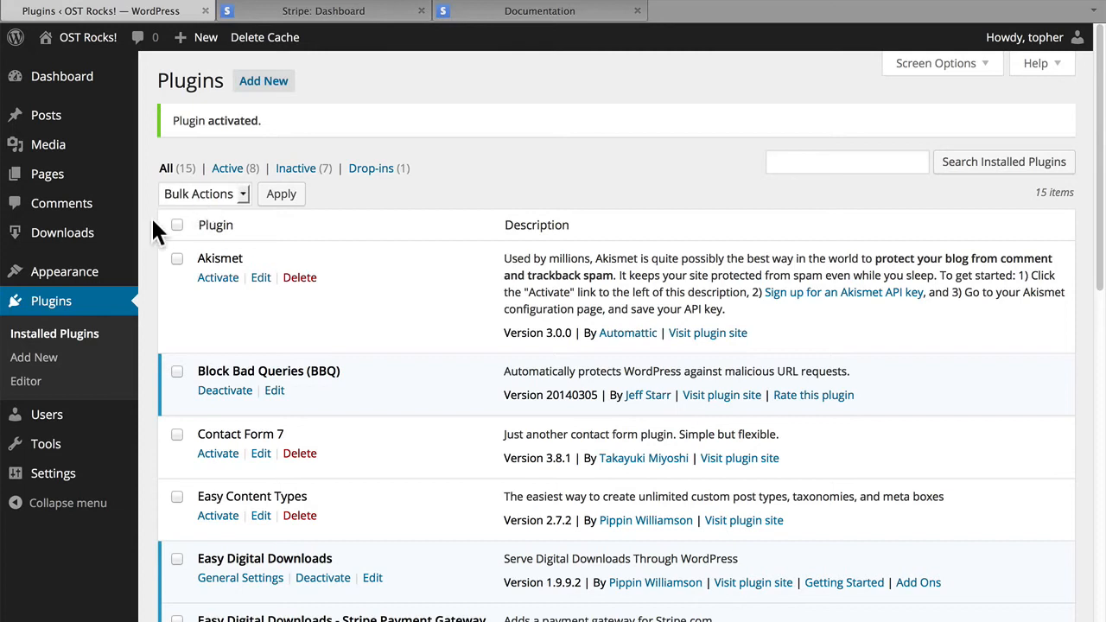
In the Easy Digital Downloads payment gateway settings, enable Stripe, disable Test Payment and keep Stripe as the default gateway.
mouse_move(92, 243)
left_click(171, 402)
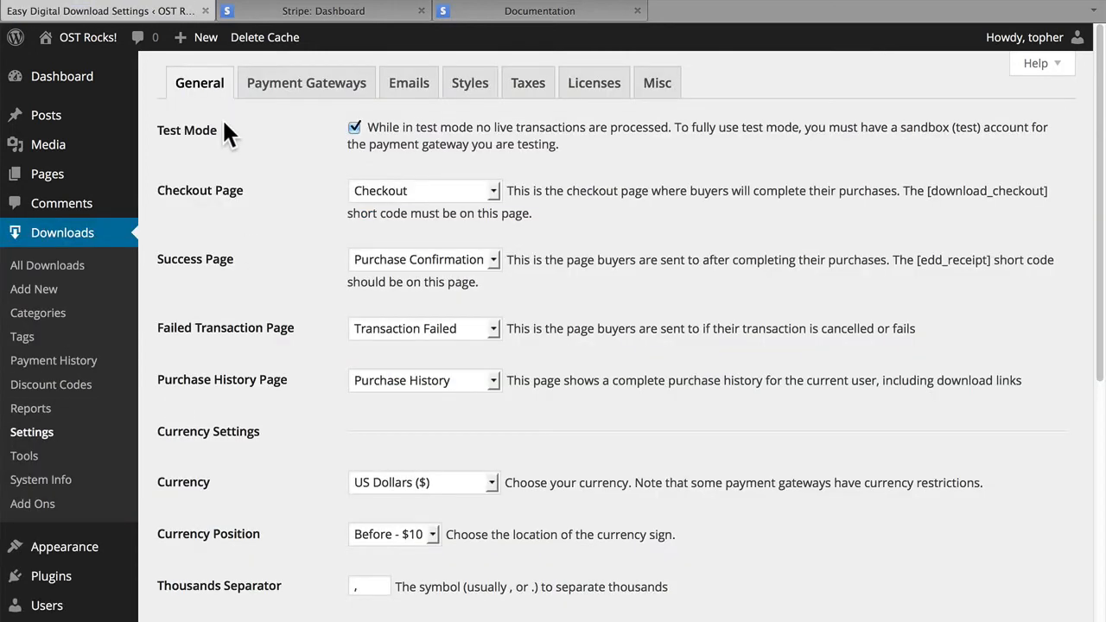
left_click(296, 89)
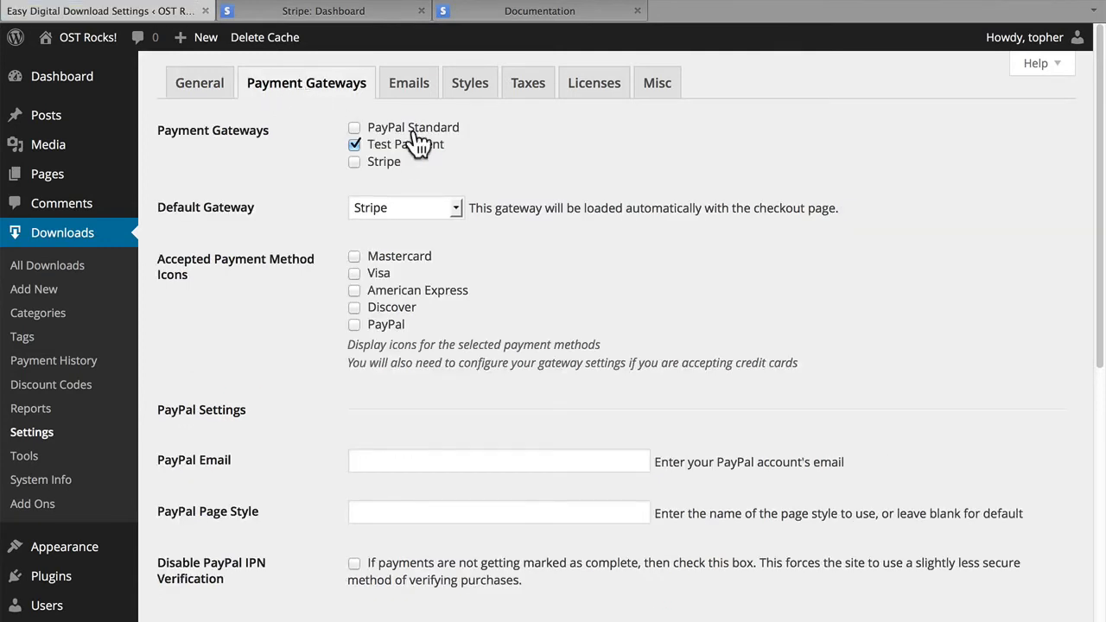
left_click(355, 164)
left_click(355, 147)
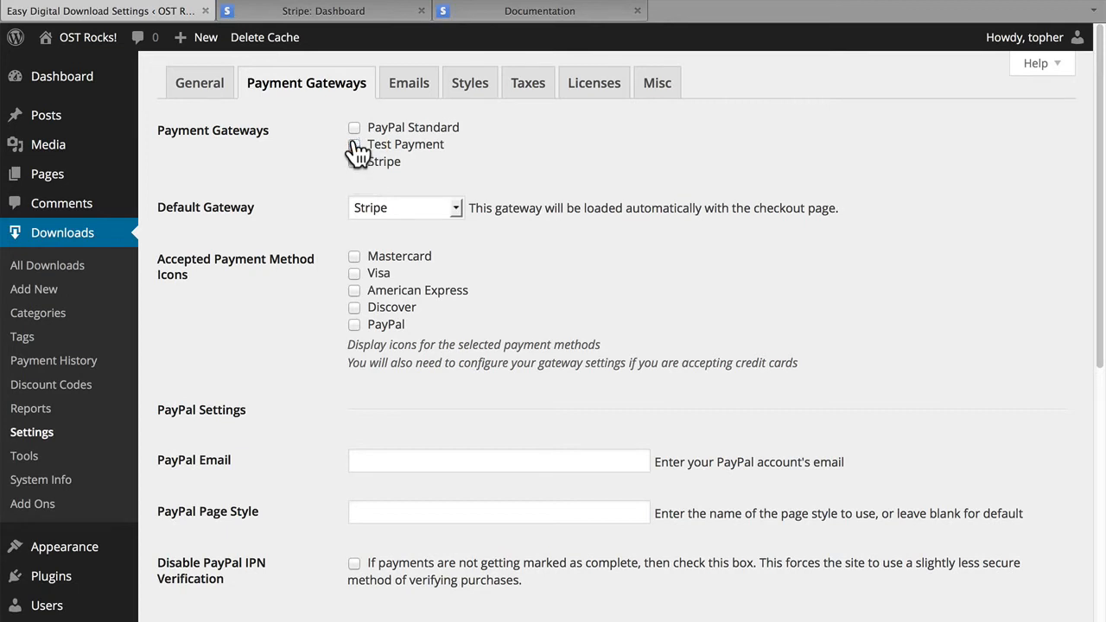
left_click(423, 208)
left_click(423, 205)
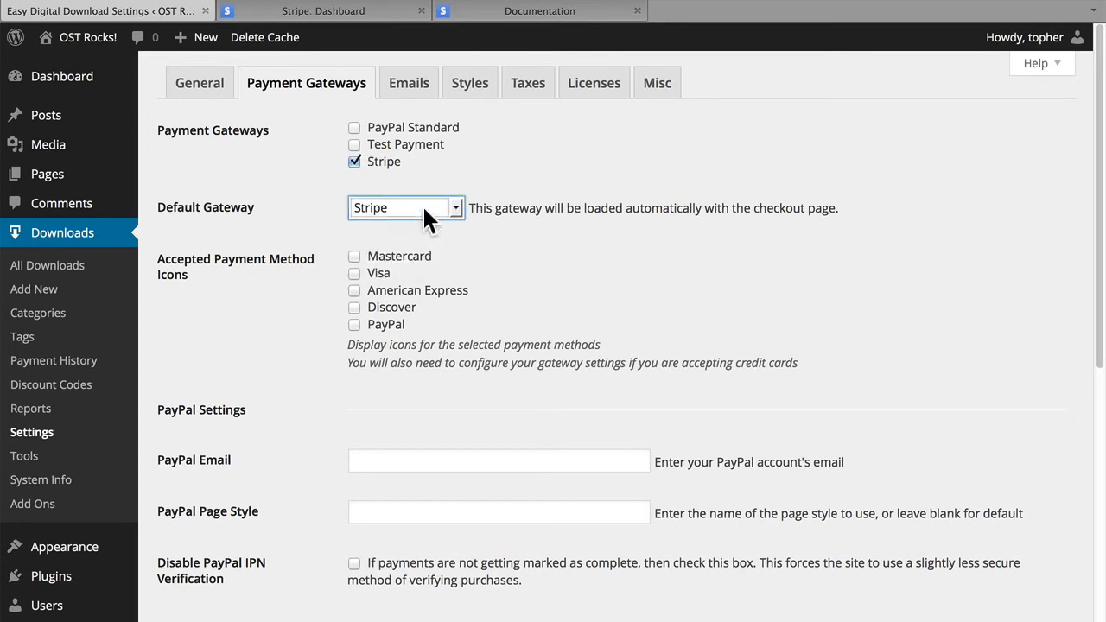
Enable the Mastercard, Visa, American Express and Discover icons as accepted payment methods.
left_click(378, 275)
left_click(386, 292)
left_click(386, 309)
left_click(395, 259)
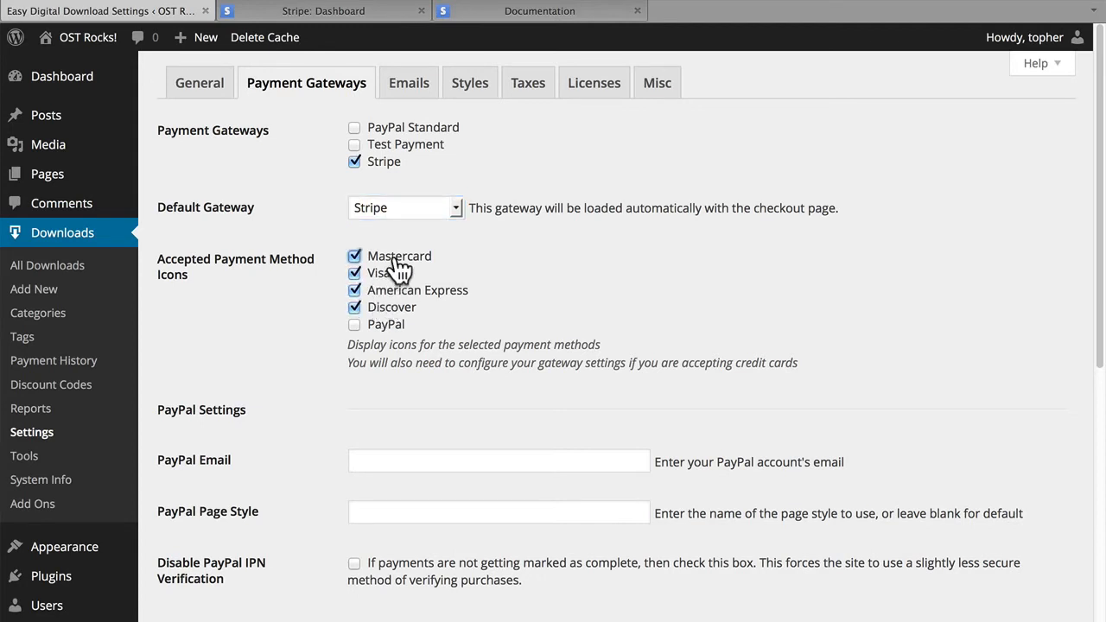
Find the key fields in the gateway's Stripe settings and open the API keys in the Stripe account settings.
scroll(397, 270, "down", 5)
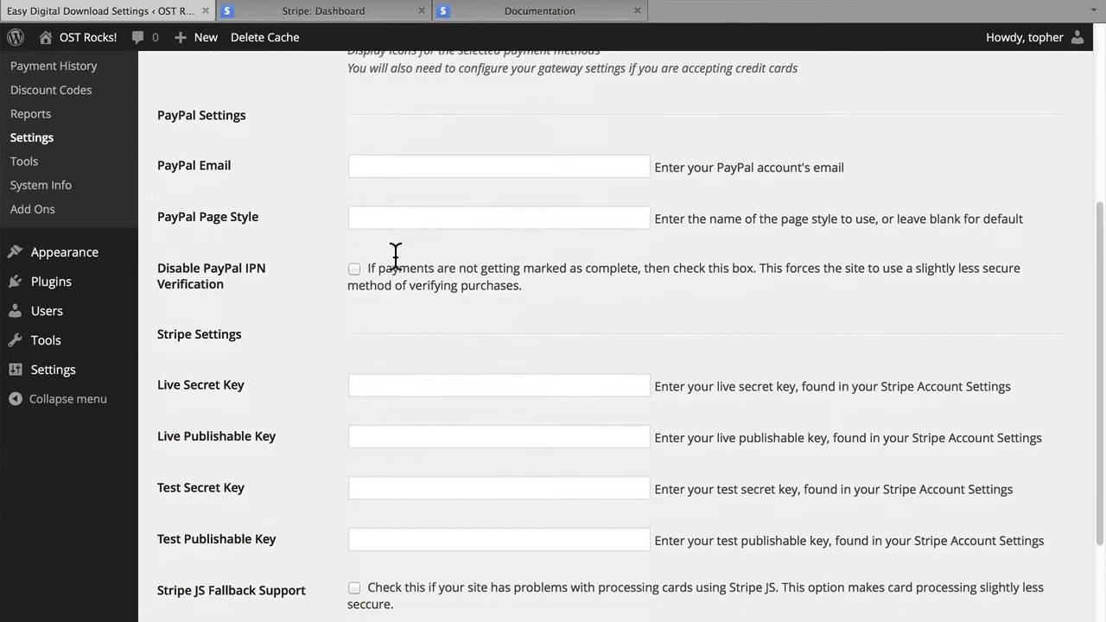
scroll(395, 256, "down", 2)
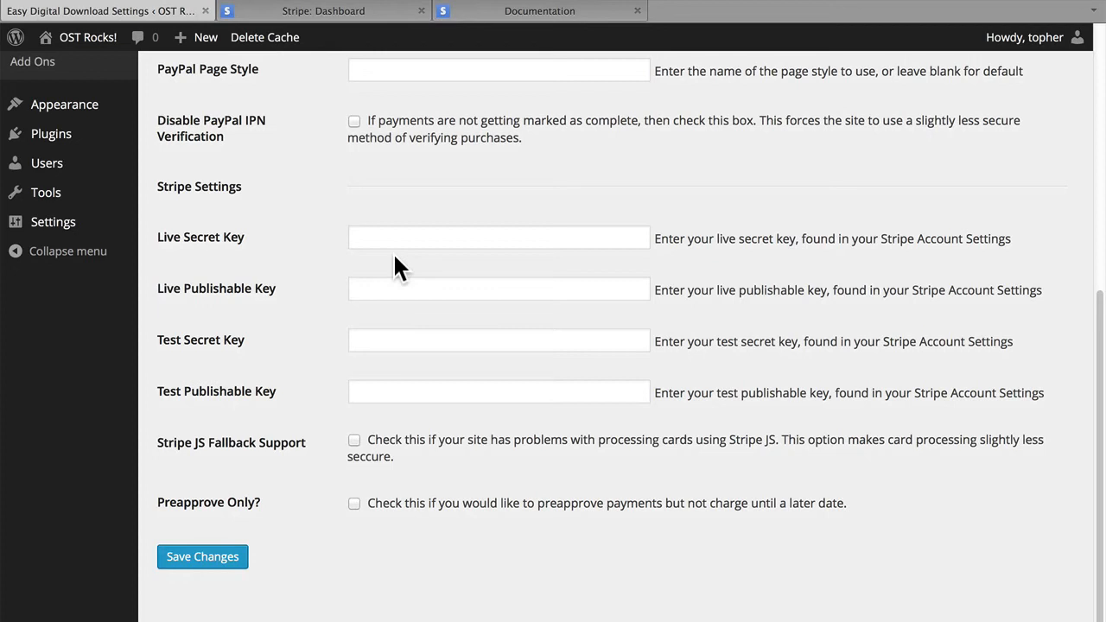
left_click(331, 13)
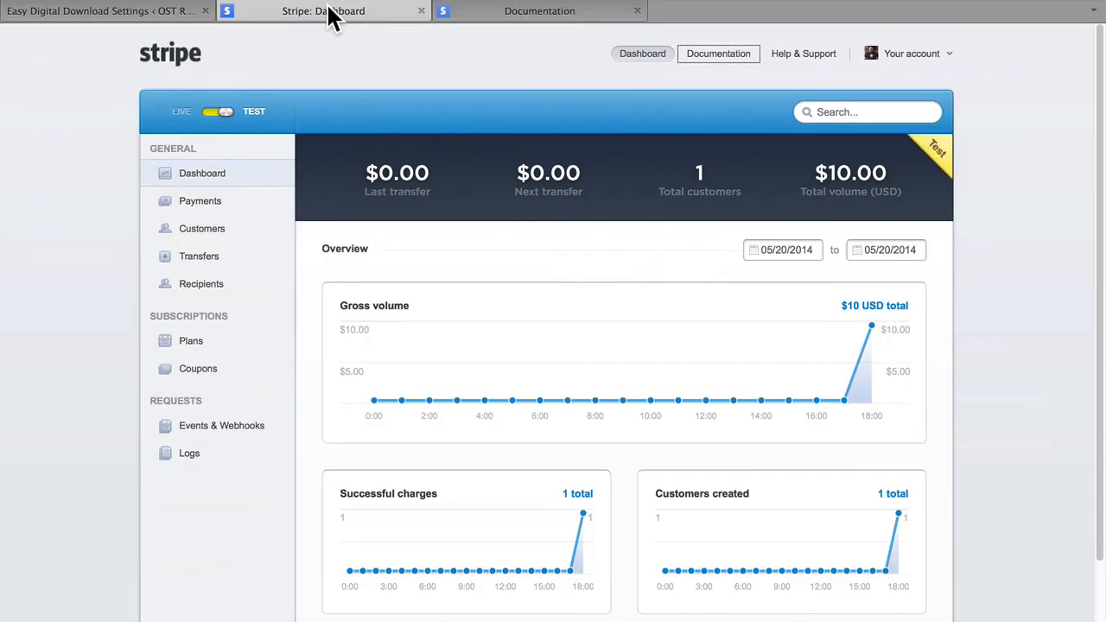
left_click(909, 61)
left_click(905, 90)
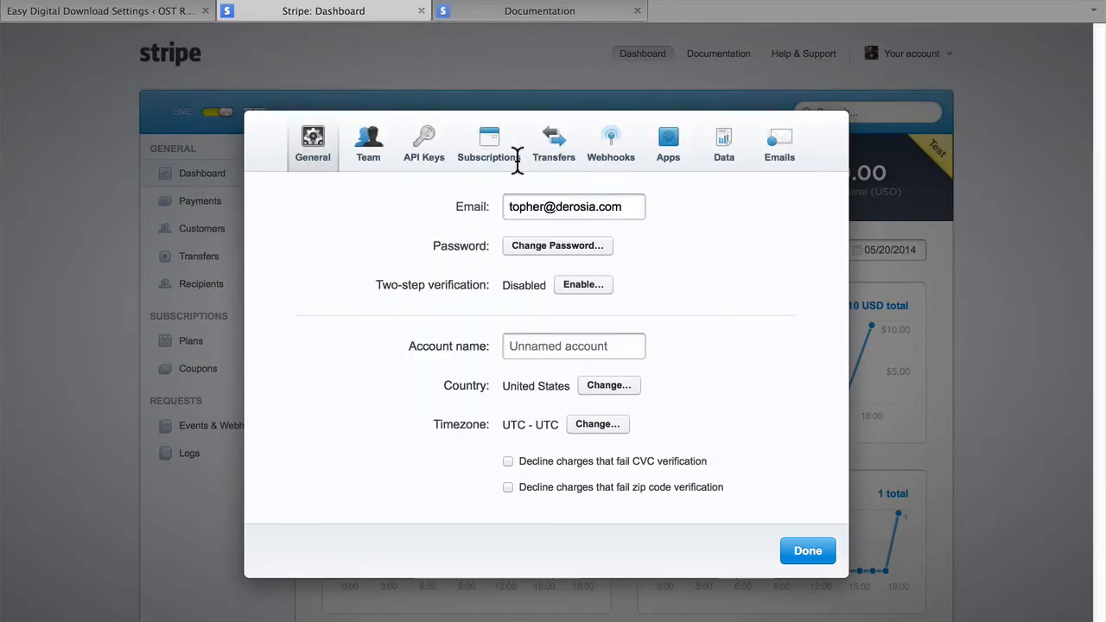
left_click(423, 159)
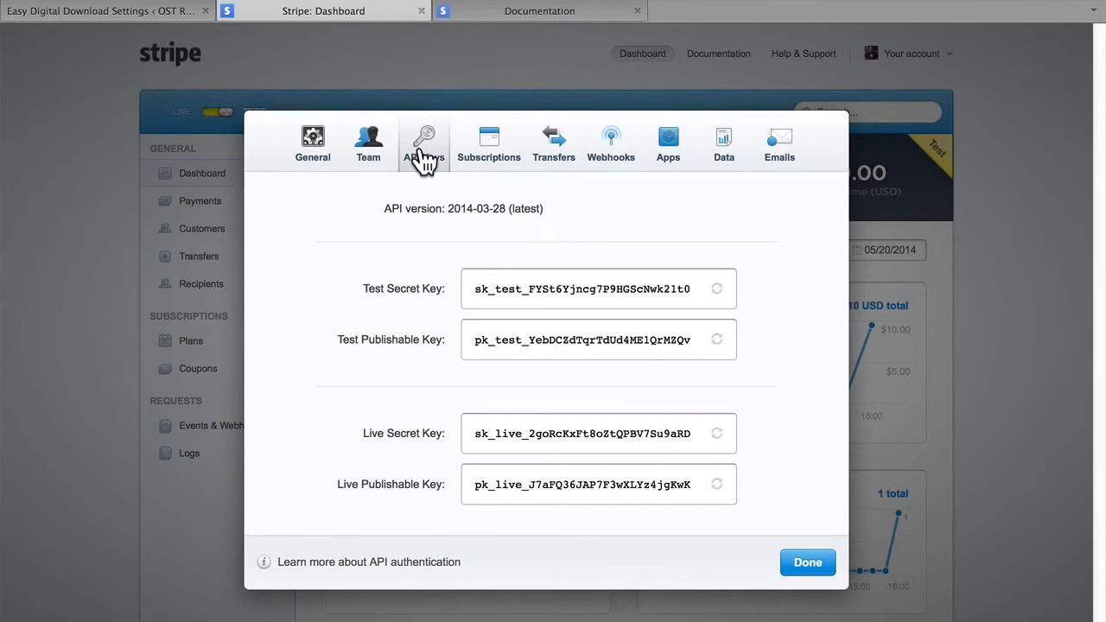
Copy the test secret key and test publishable key from Stripe into the matching gateway settings.
left_click_drag(691, 288, 474, 294)
key("super+c")
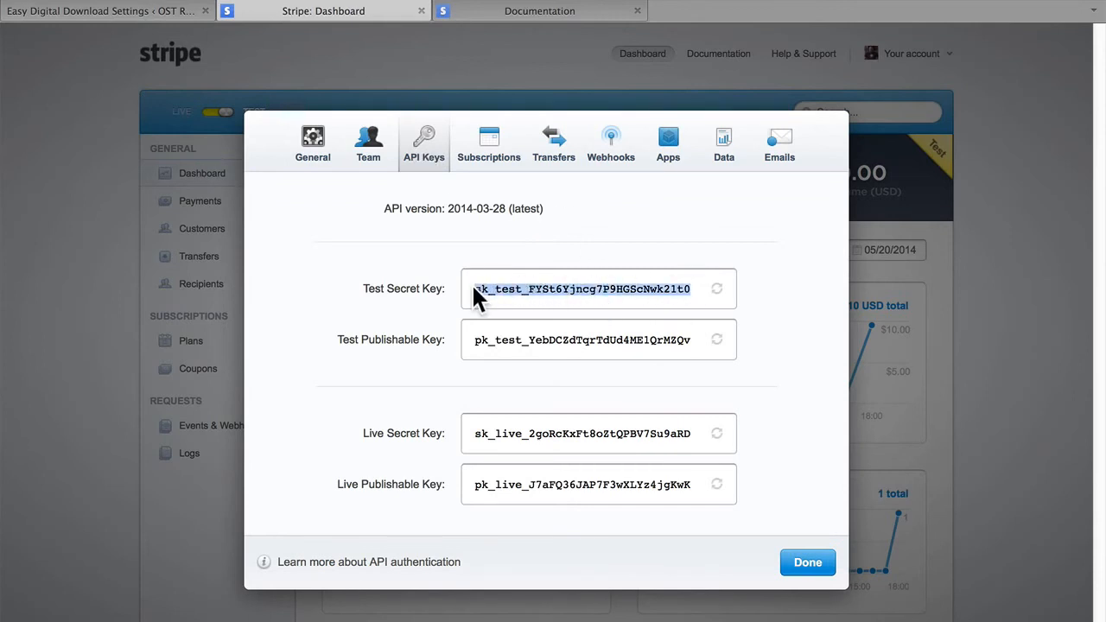
left_click(113, 13)
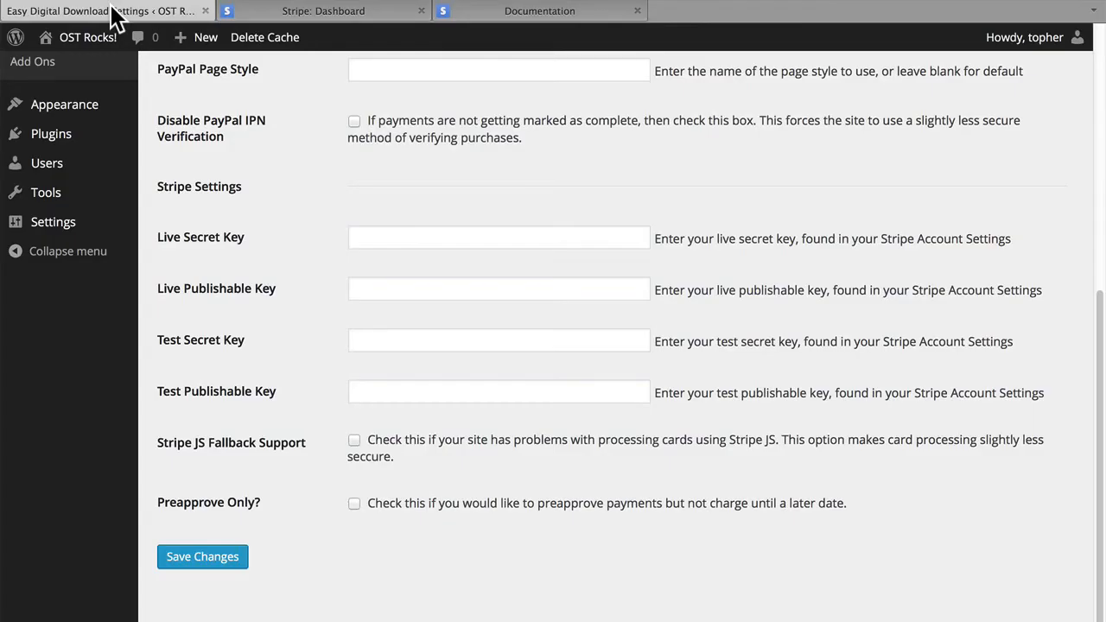
left_click(407, 338)
key("super+v")
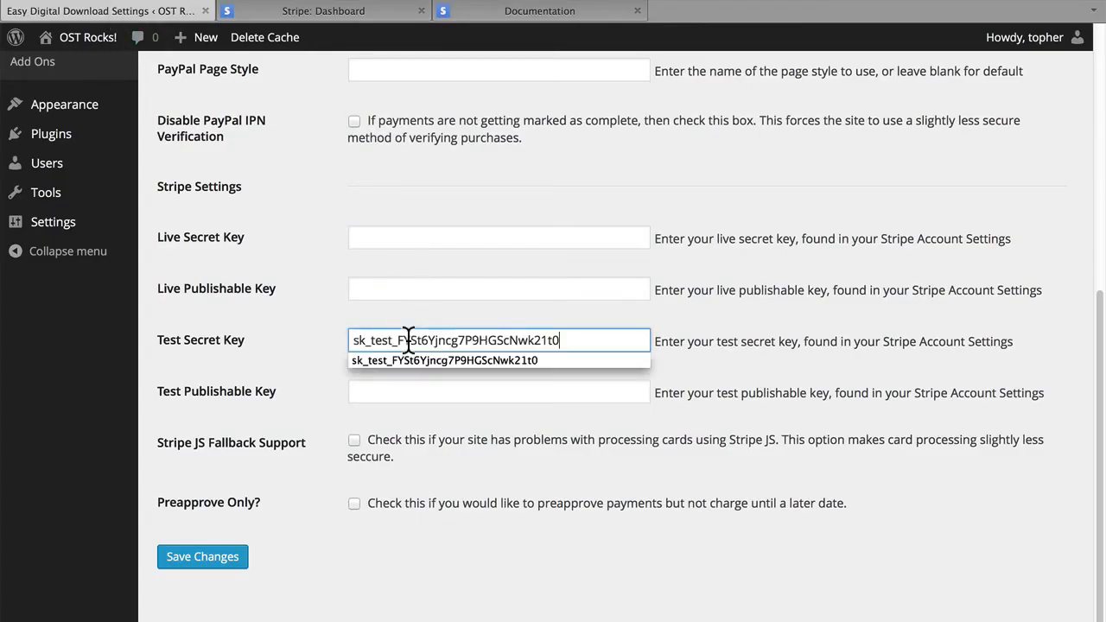
left_click(279, 15)
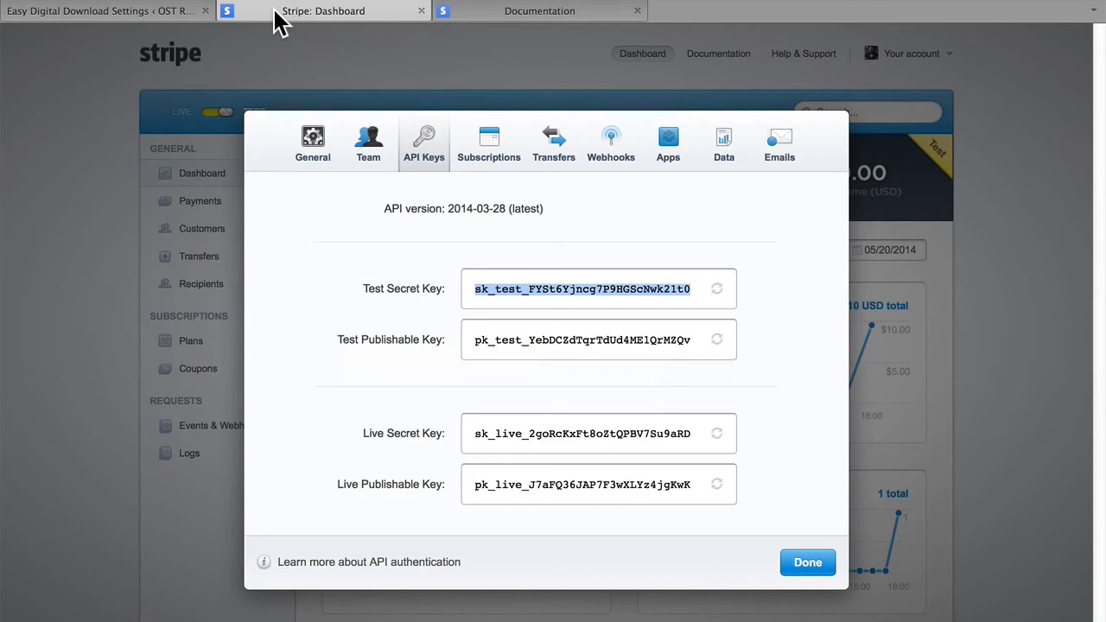
left_click_drag(691, 340, 476, 339)
key("super+c")
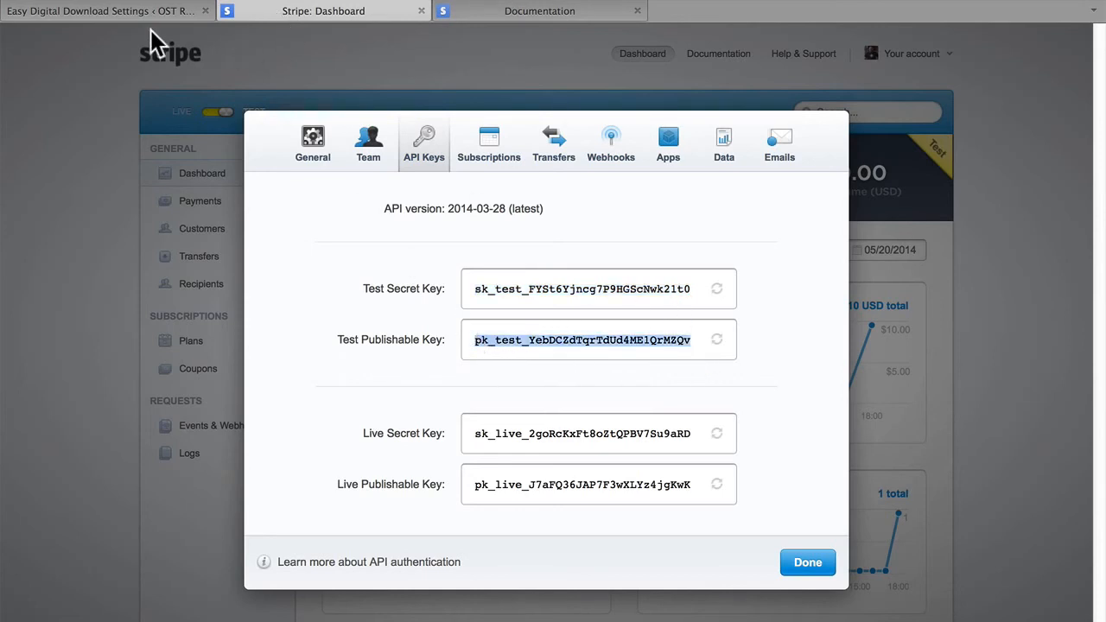
left_click(136, 13)
left_click(406, 389)
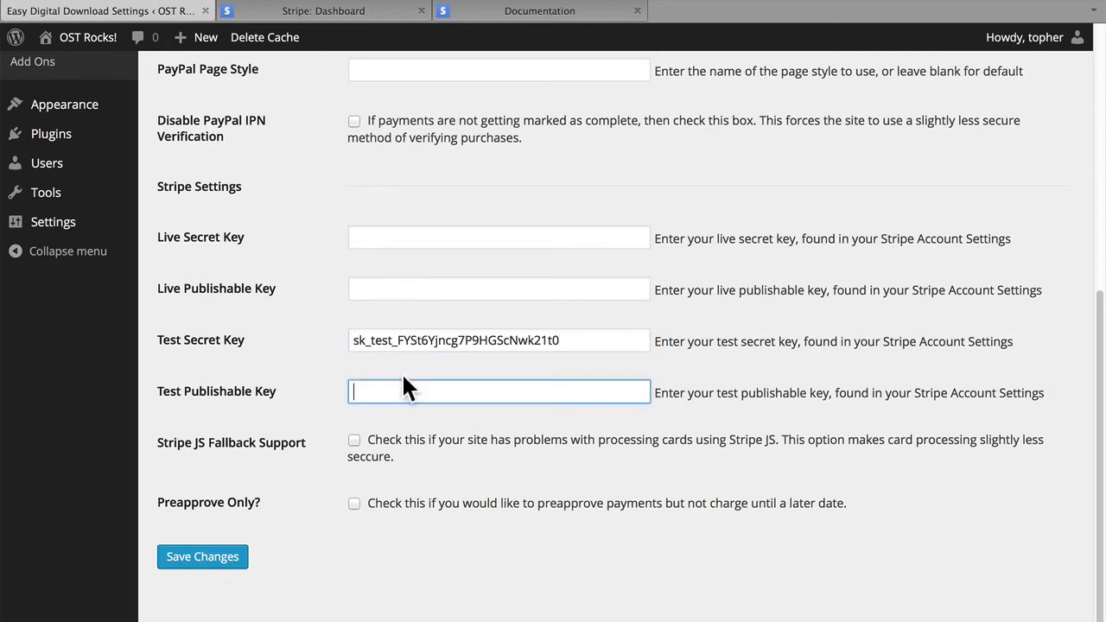
key("super+v")
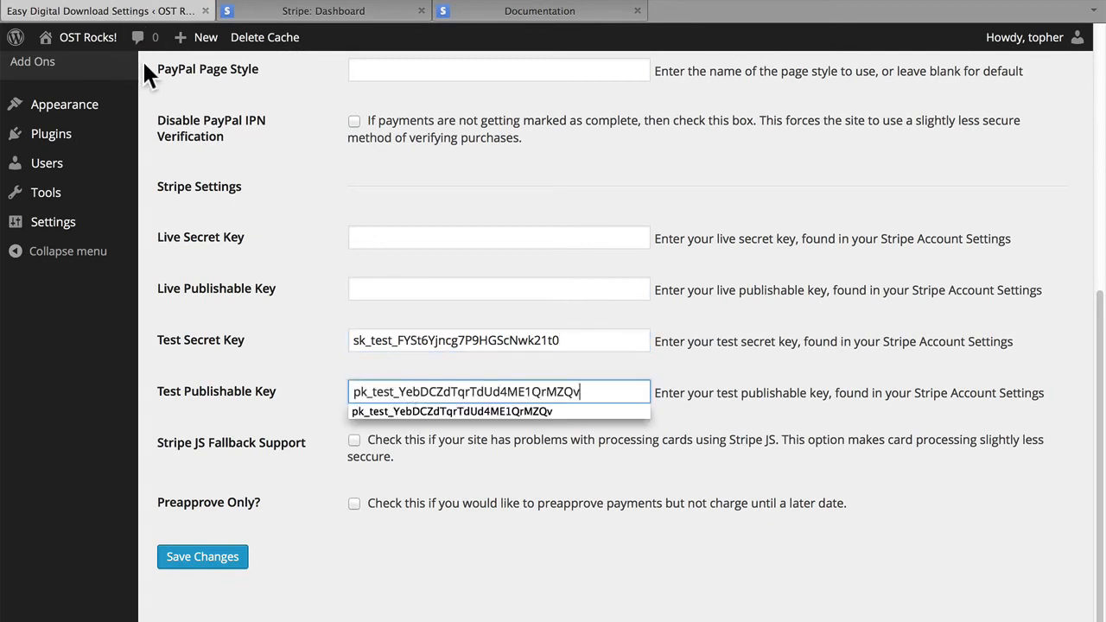
Copy the live secret key and live publishable key from Stripe into the matching gateway settings and save the changes.
left_click(261, 21)
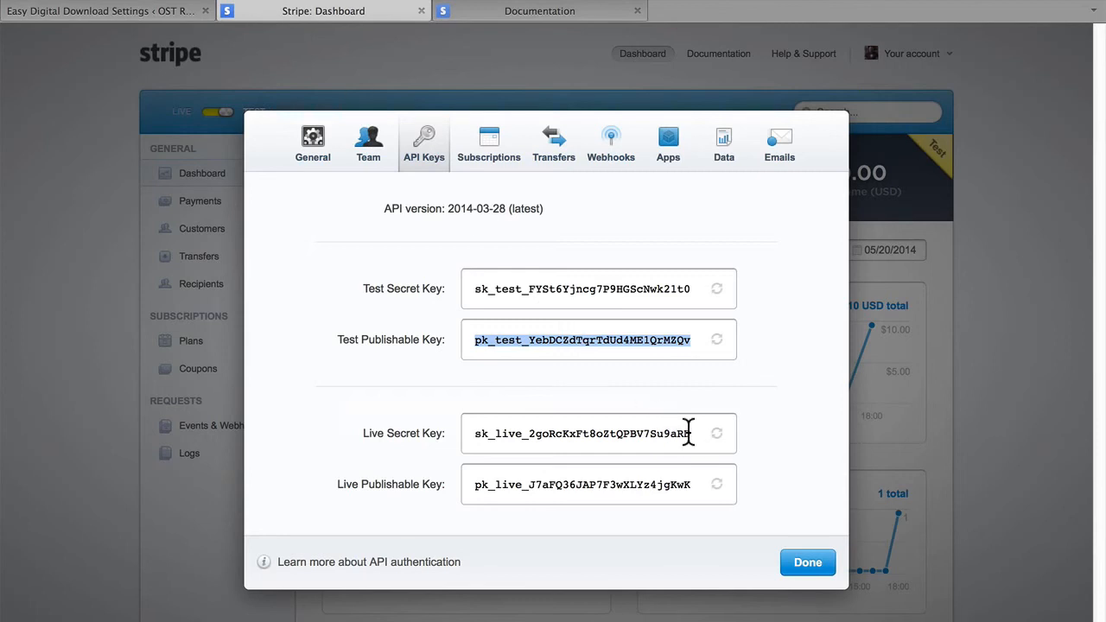
left_click_drag(689, 434, 477, 435)
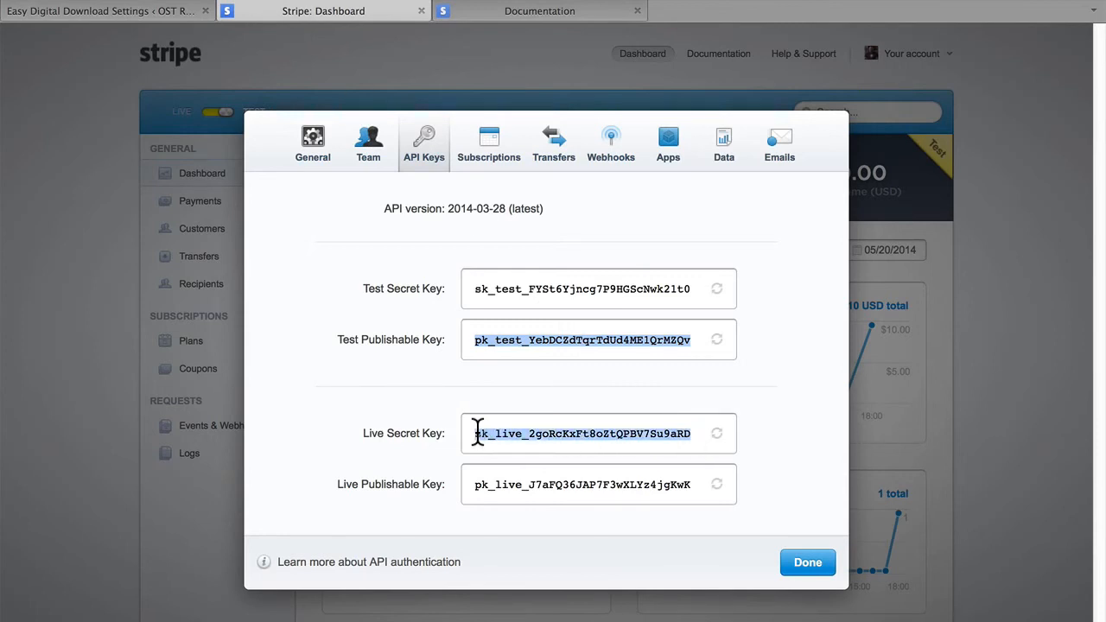
left_click(75, 13)
left_click(422, 238)
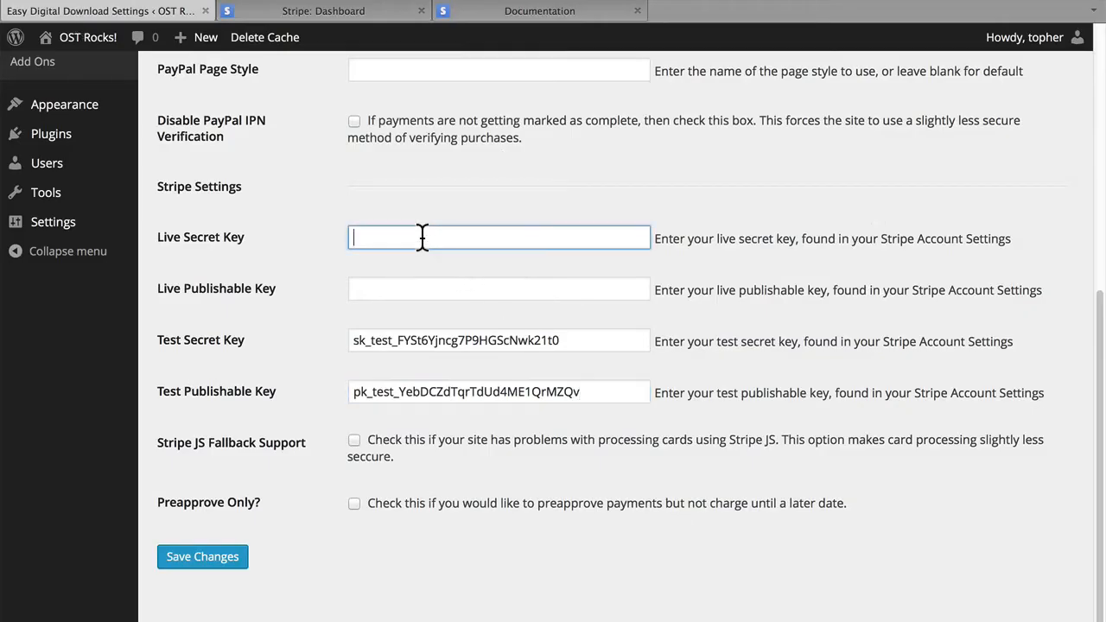
key("super+v")
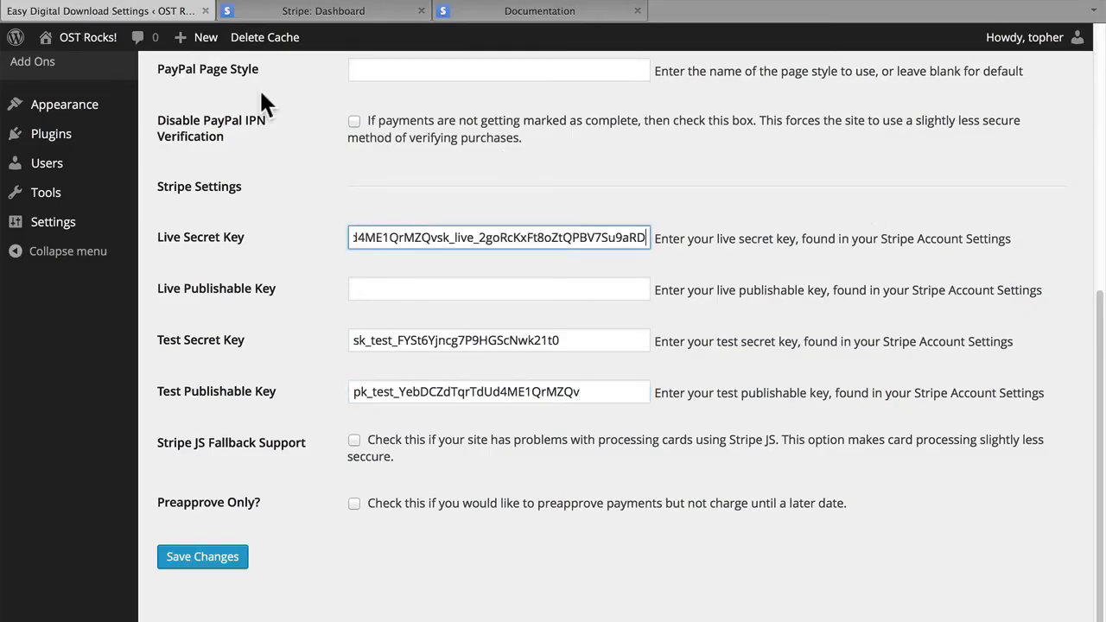
left_click(305, 11)
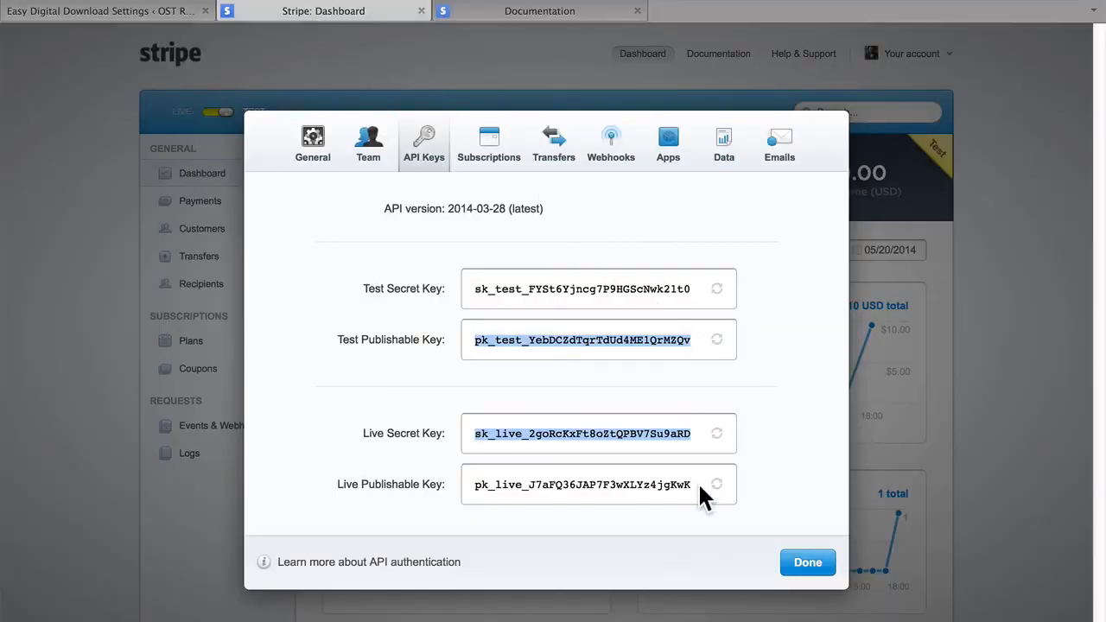
left_click_drag(691, 482, 476, 484)
key("super+c")
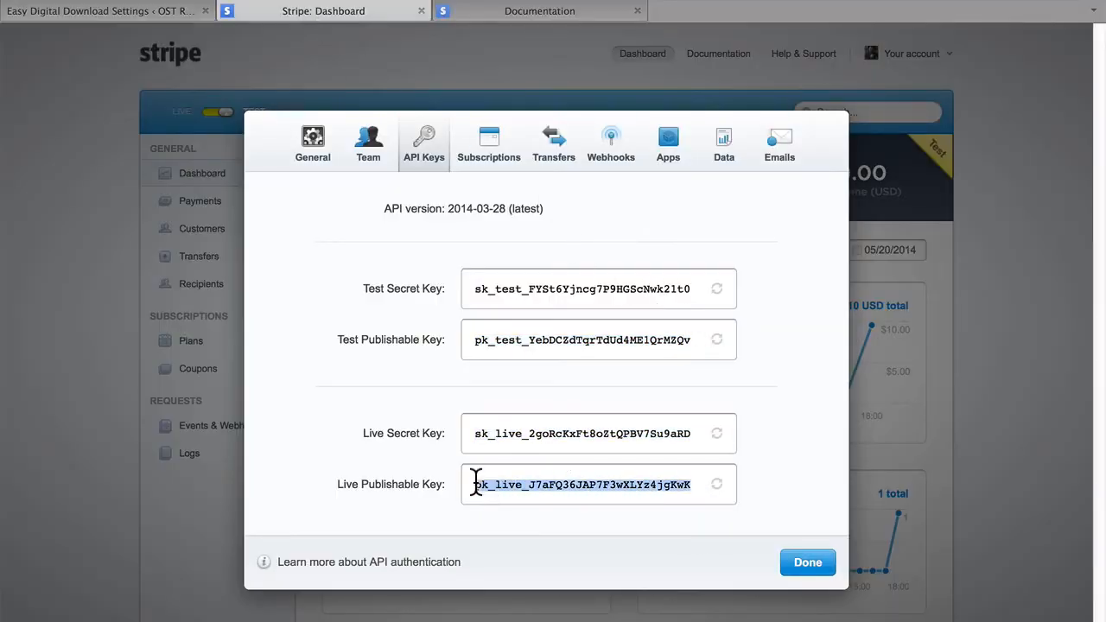
left_click(113, 10)
left_click(424, 290)
key("super+v")
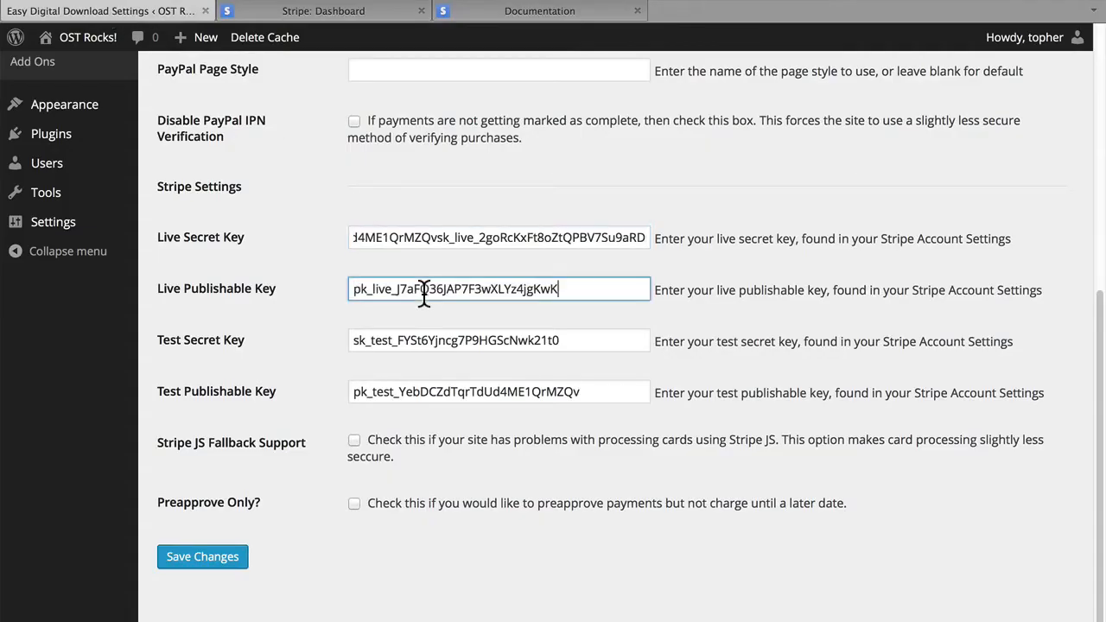
left_click(680, 355)
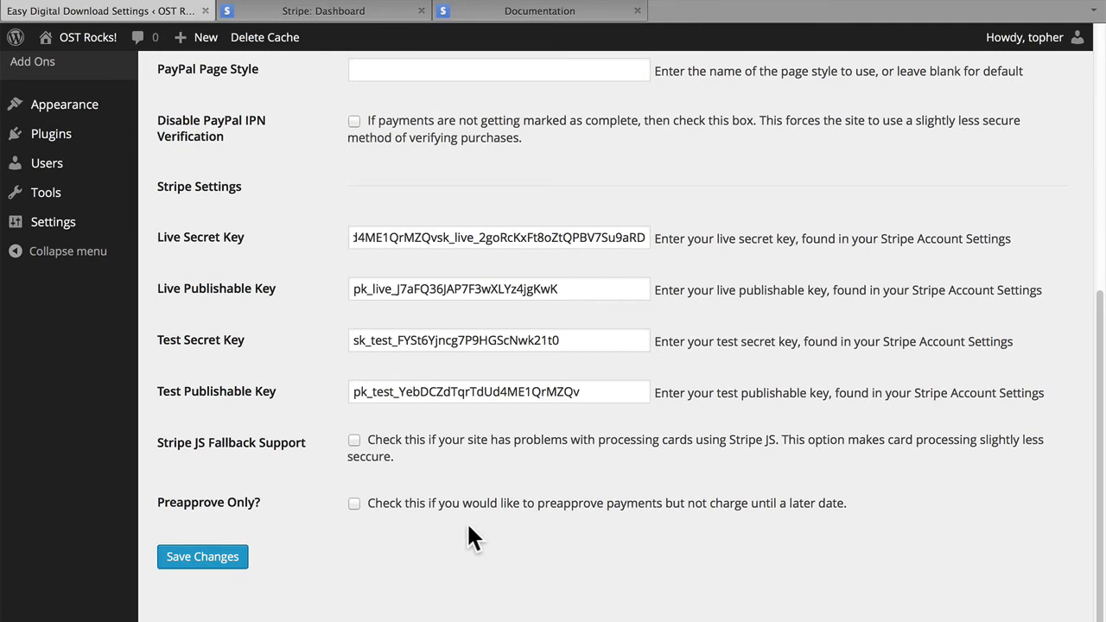
left_click(173, 561)
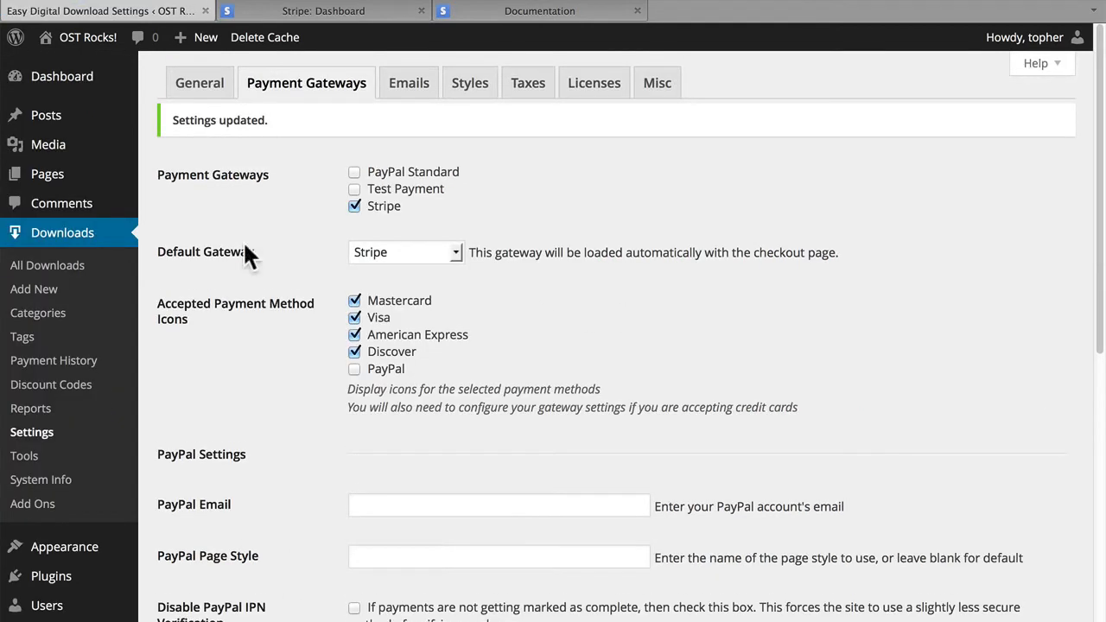
Open the Big Buck Bunny product page from the downloads list in a new tab and take the product to checkout.
mouse_move(121, 169)
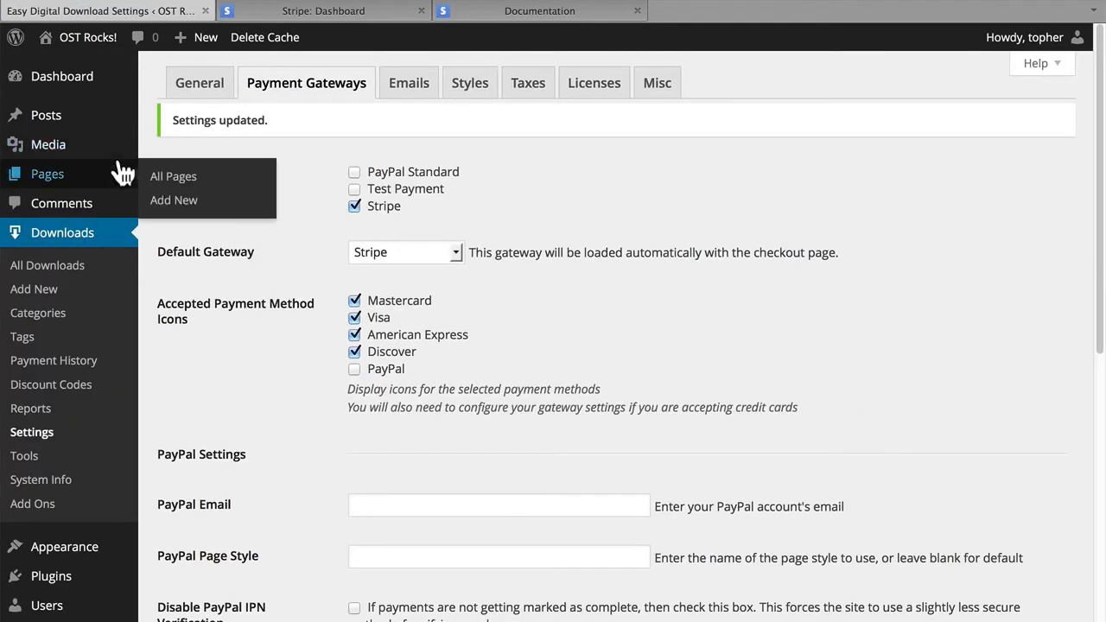
left_click(78, 269)
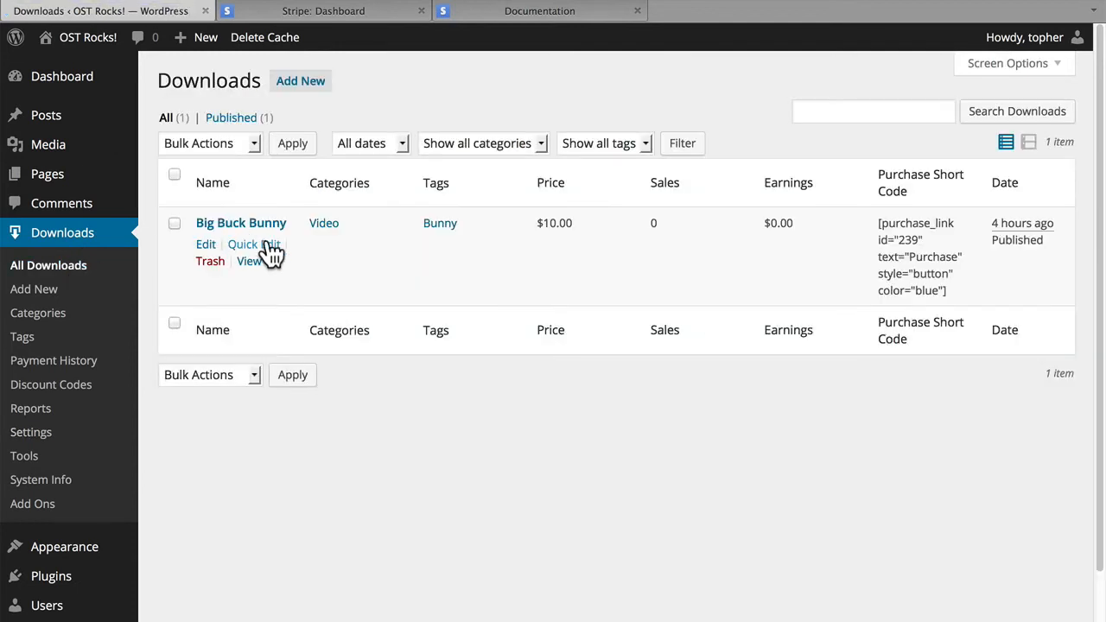
left_click(256, 268, "super")
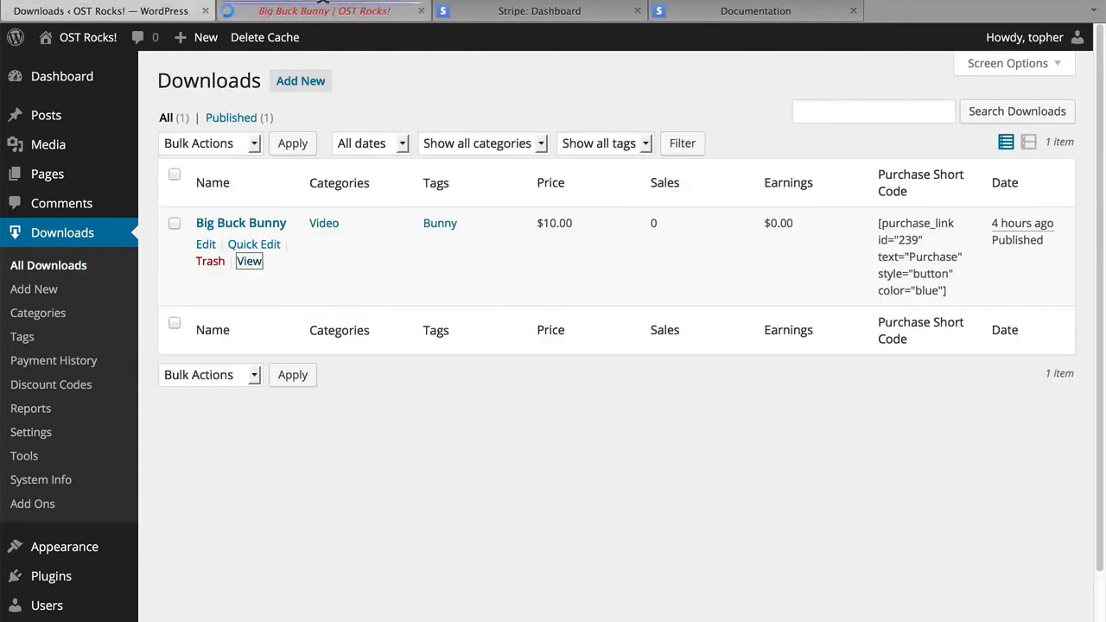
left_click(316, 18)
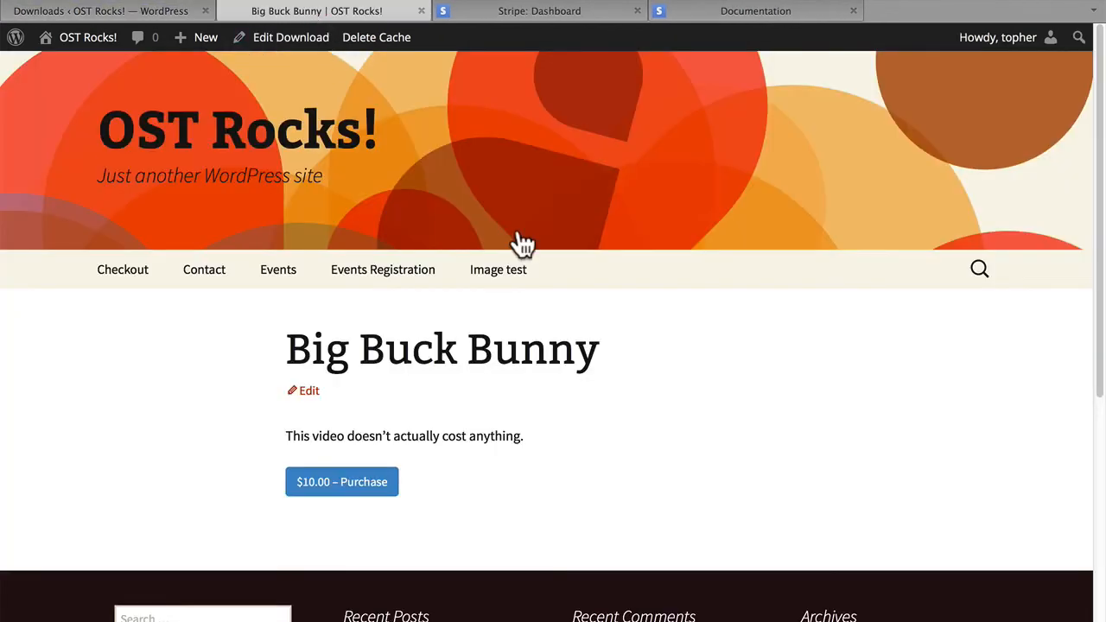
left_click(343, 493)
left_click(342, 493)
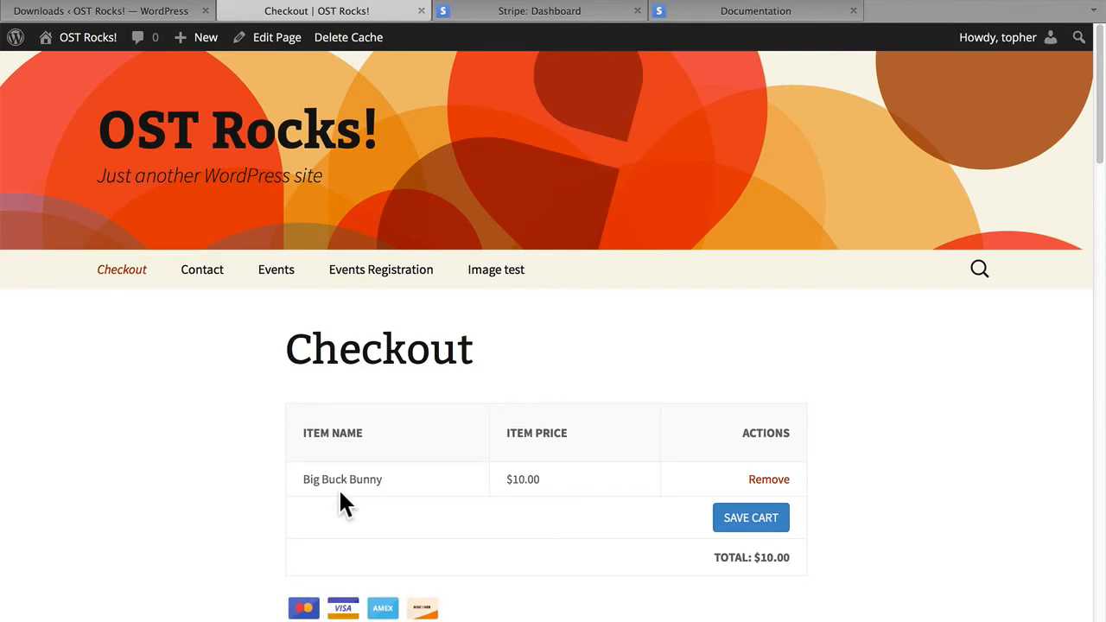
Fill in the buyer's first and last name in the checkout's personal info.
scroll(520, 501, "down", 5)
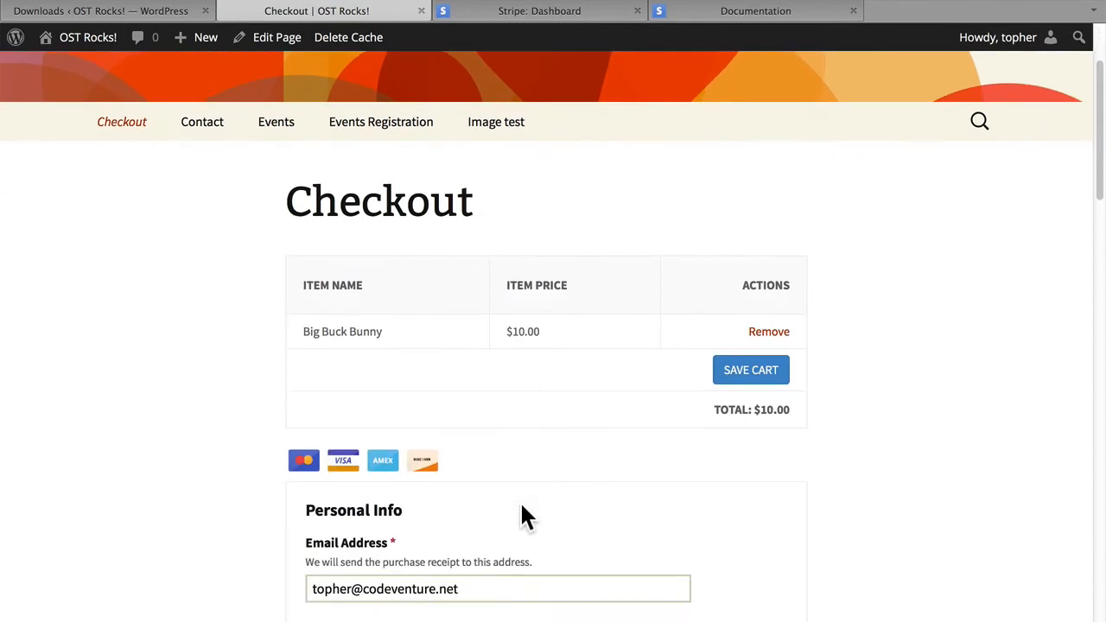
scroll(522, 503, "down", 8)
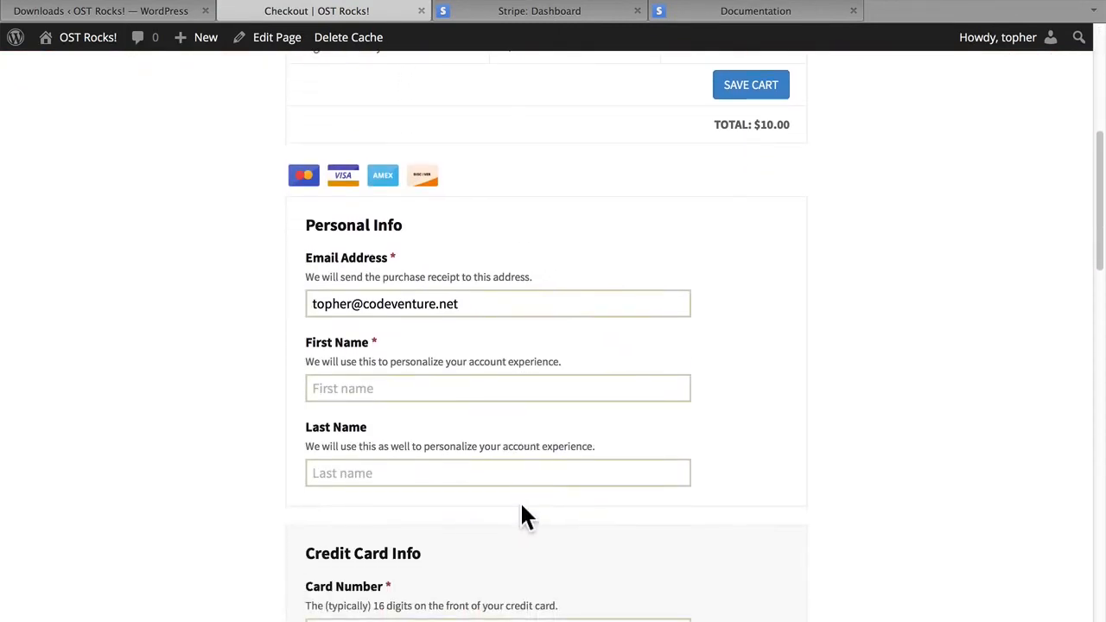
scroll(521, 504, "up", 4)
left_click(387, 322)
left_click(359, 358)
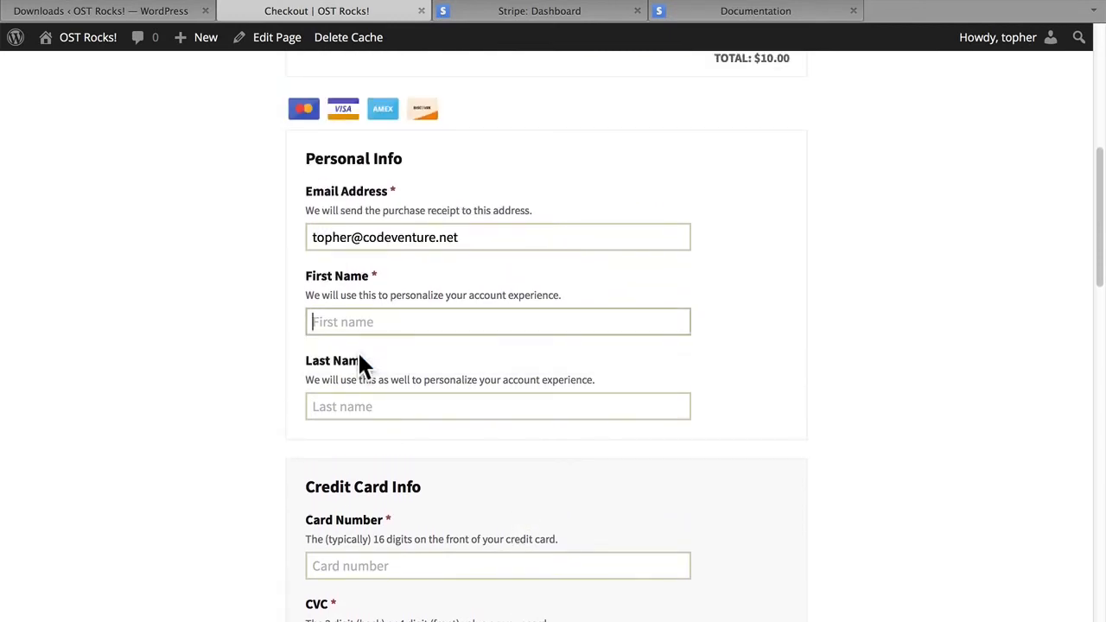
left_click(353, 403)
left_click(353, 447)
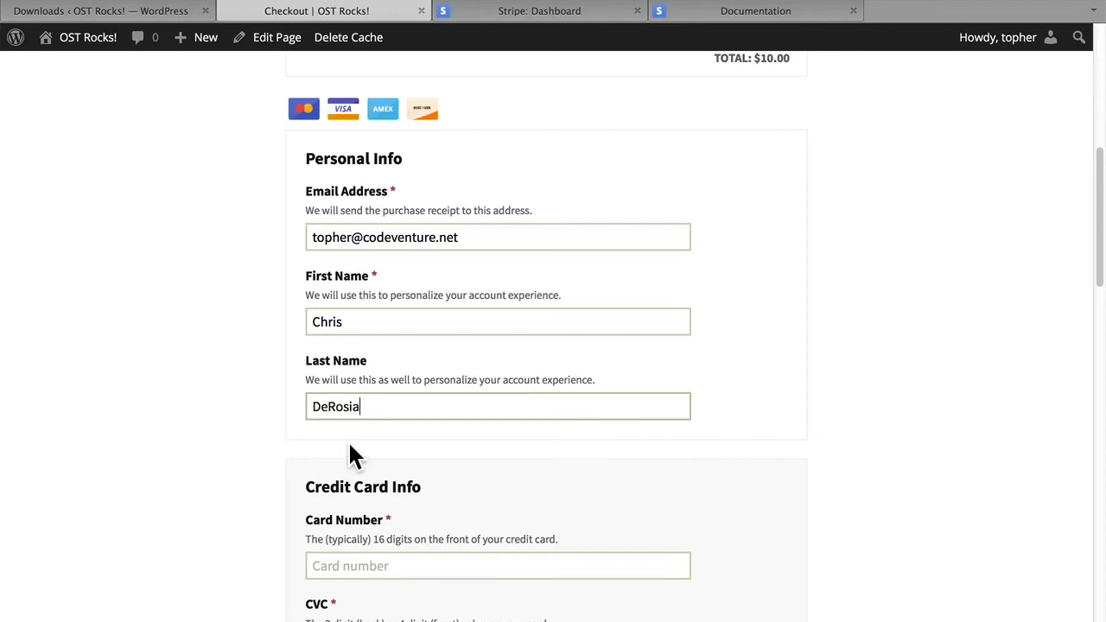
Open the Testing page of the Stripe documentation and find the list of test card numbers.
scroll(531, 432, "down", 3)
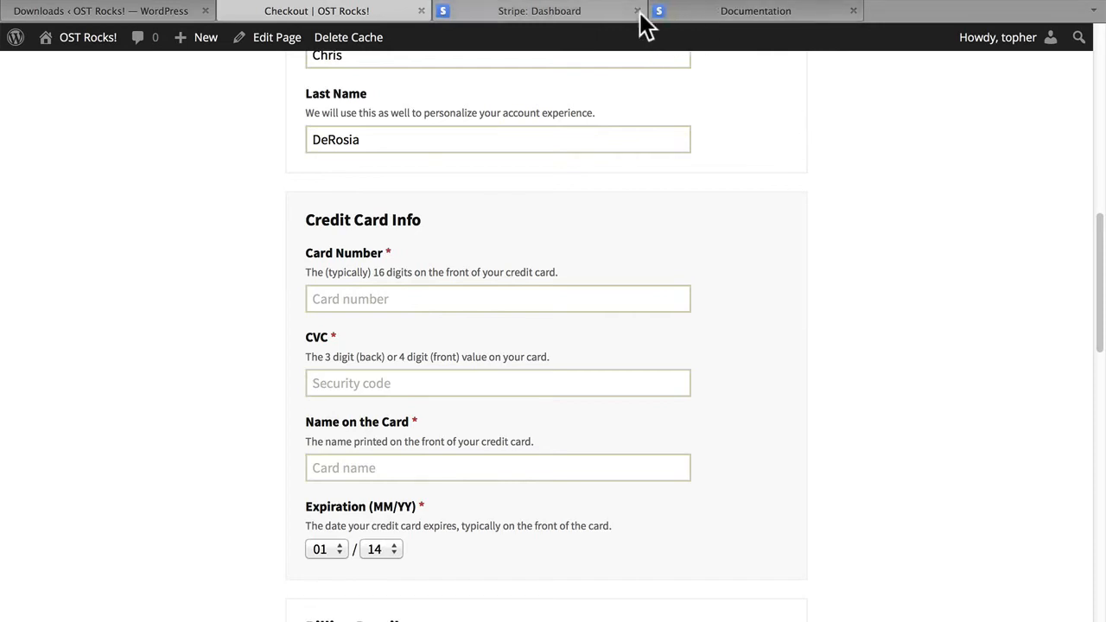
left_click(695, 24)
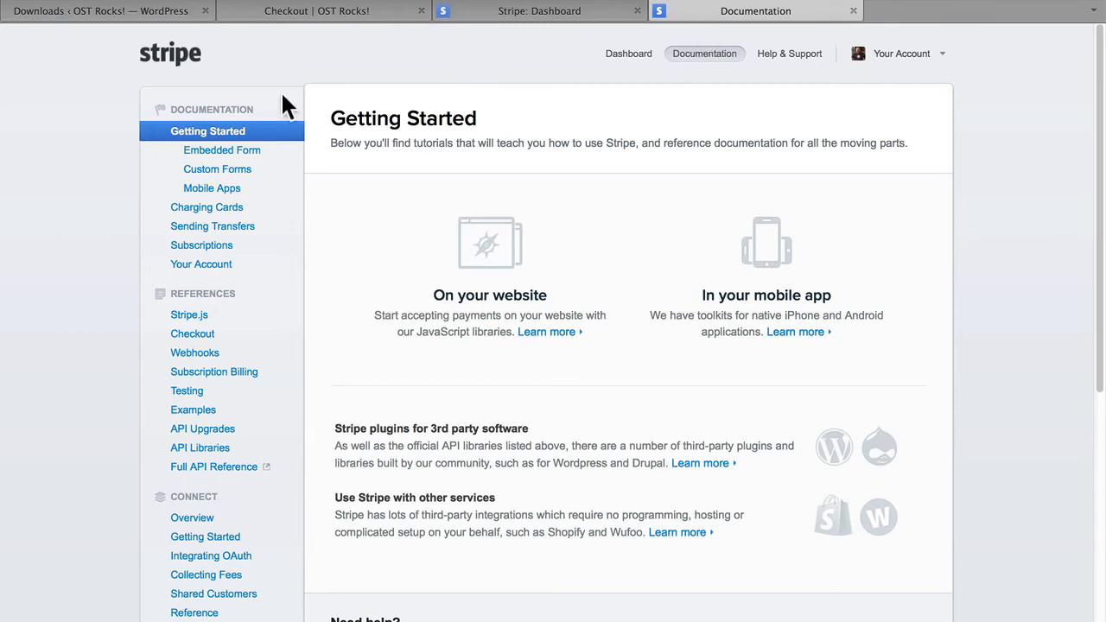
left_click(192, 394)
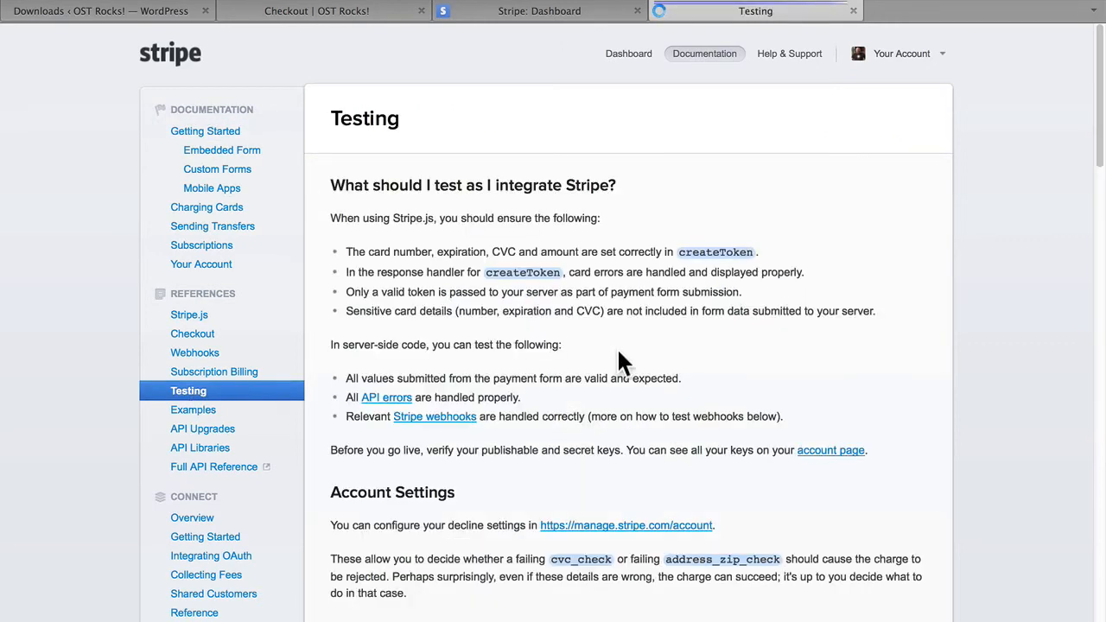
scroll(657, 350, "down", 5)
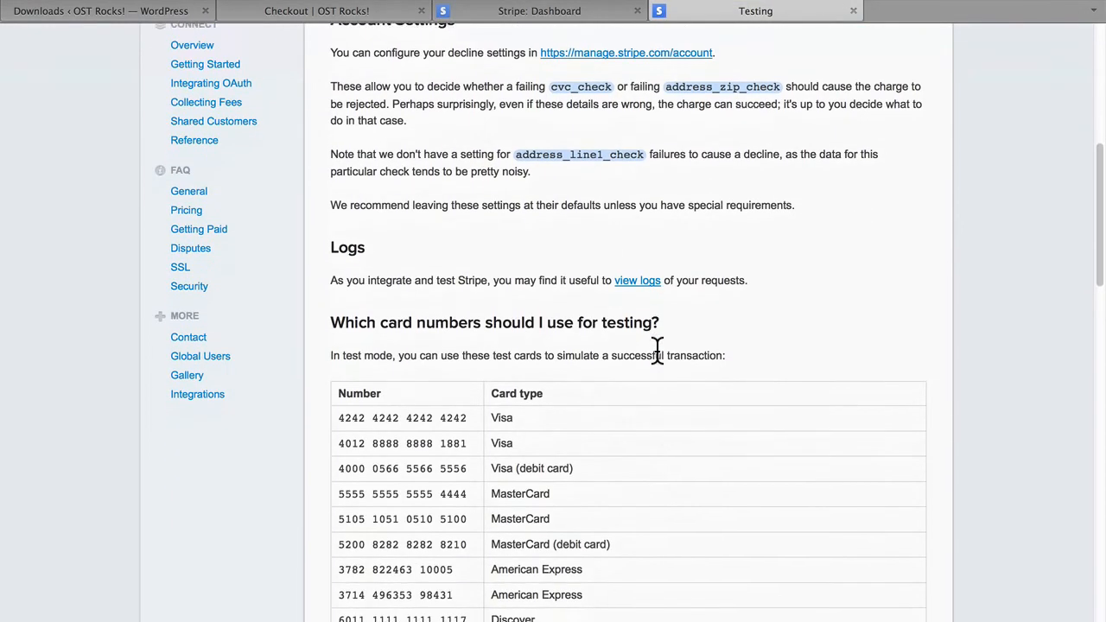
scroll(657, 350, "down", 3)
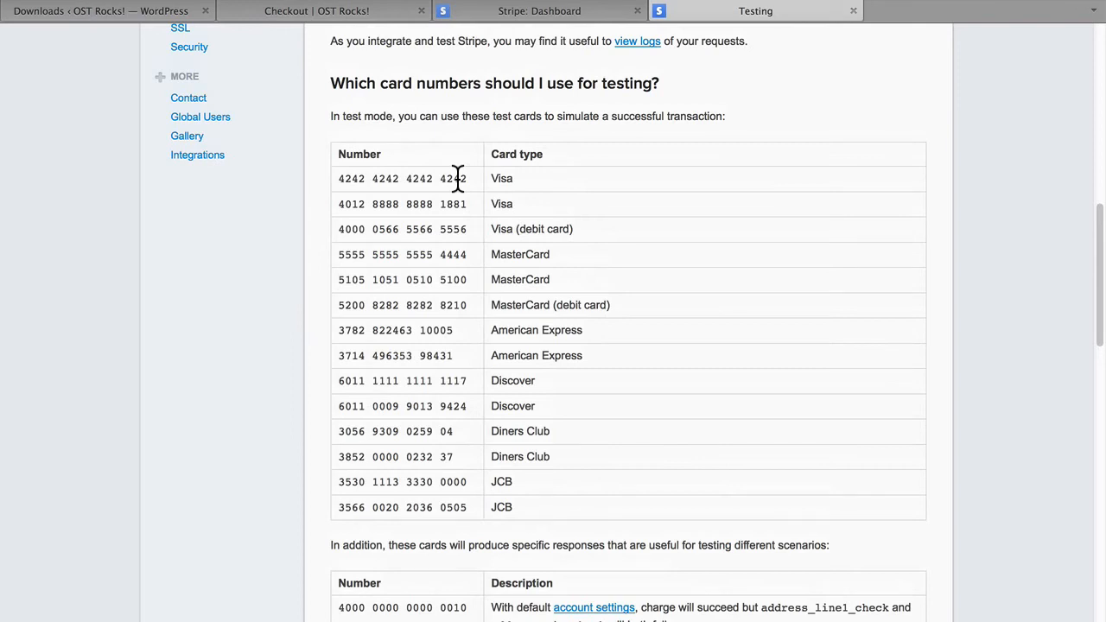
Copy the first Visa test card number from the Stripe documentation into the checkout's card number field.
left_click_drag(457, 178, 344, 178)
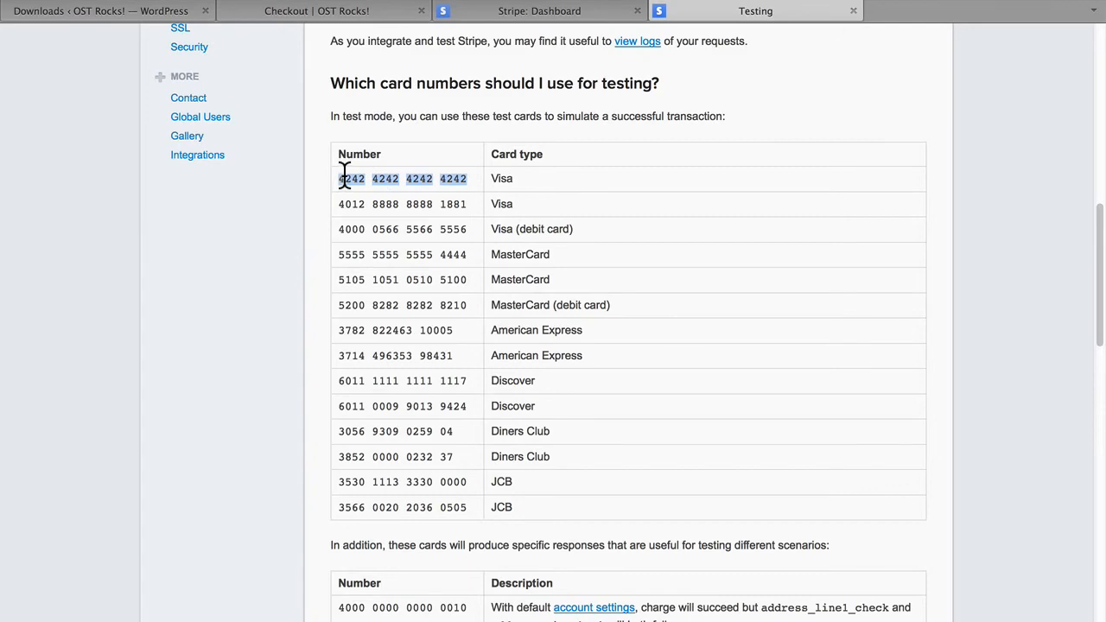
left_click(294, 10)
left_click(389, 299)
key("super+v")
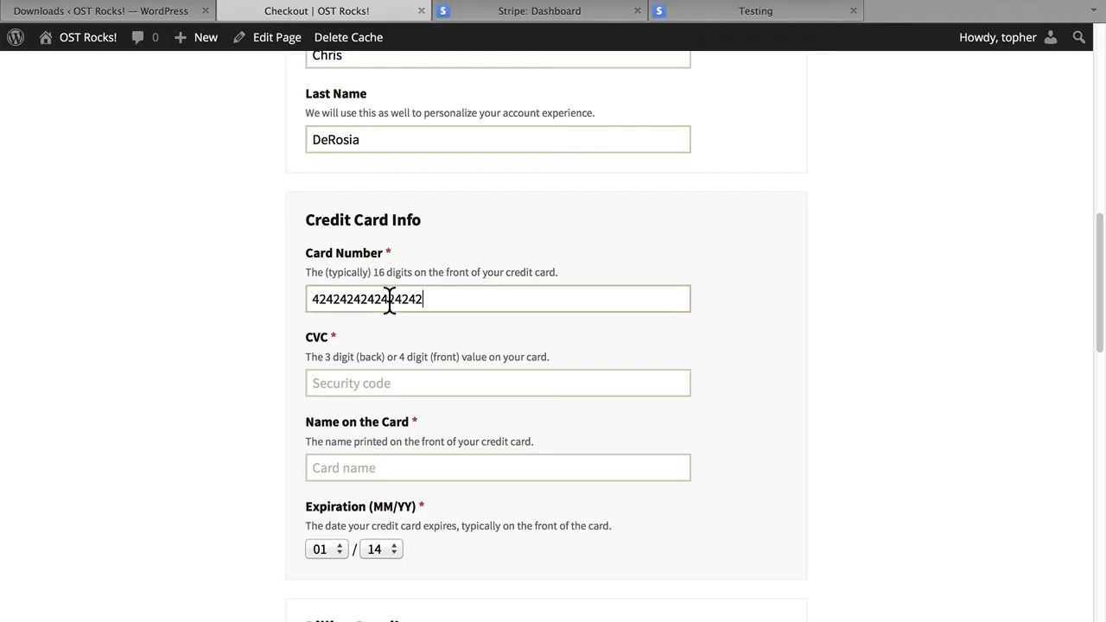
Enter the card's security code and the cardholder's name, and set the expiration year to 15.
left_click(386, 379)
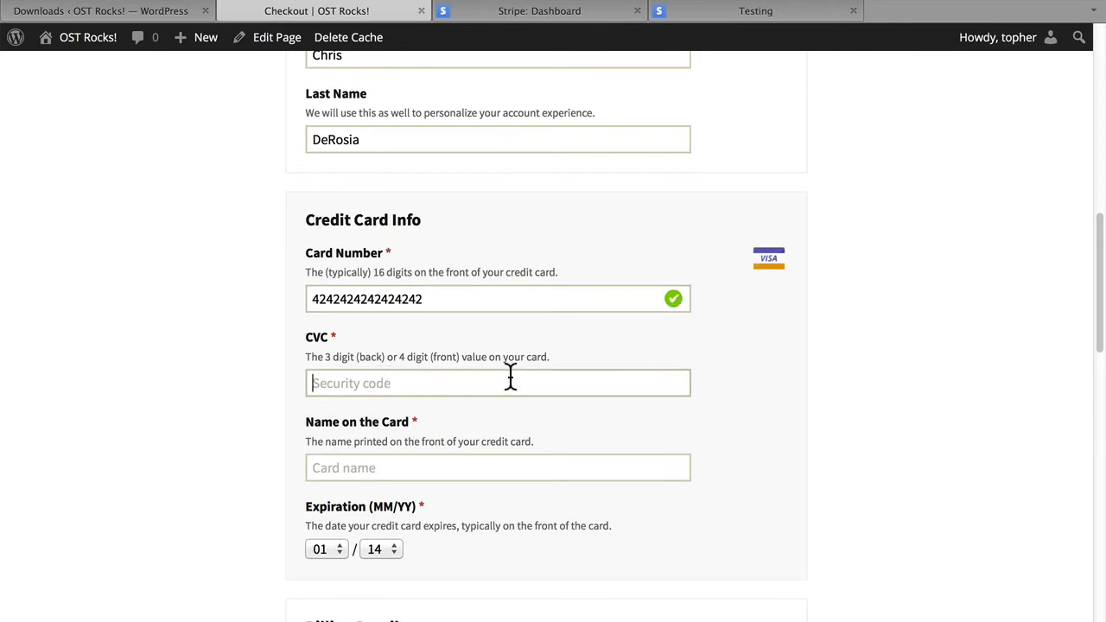
type("234")
left_click(427, 467)
type("John Travolta")
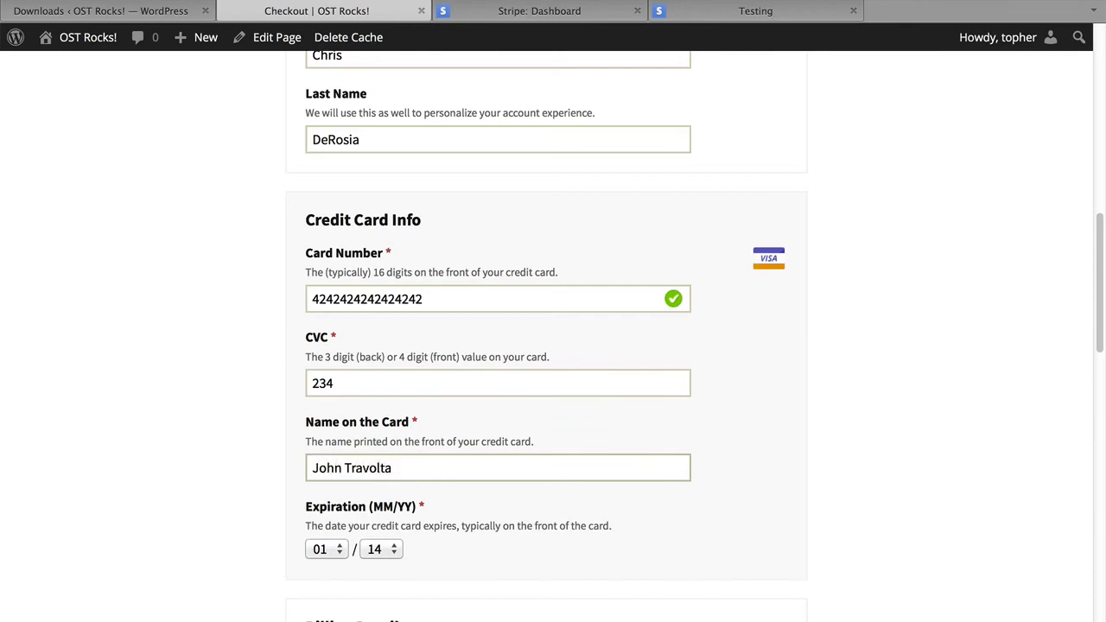
key("Tab")
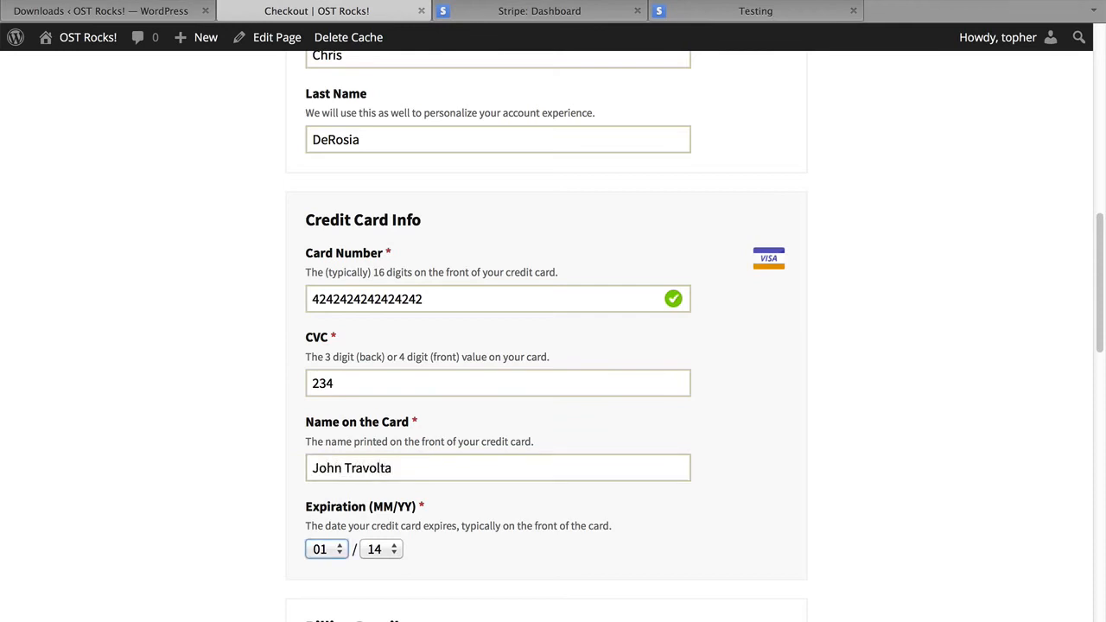
key("Tab")
key("Down")
key("Tab")
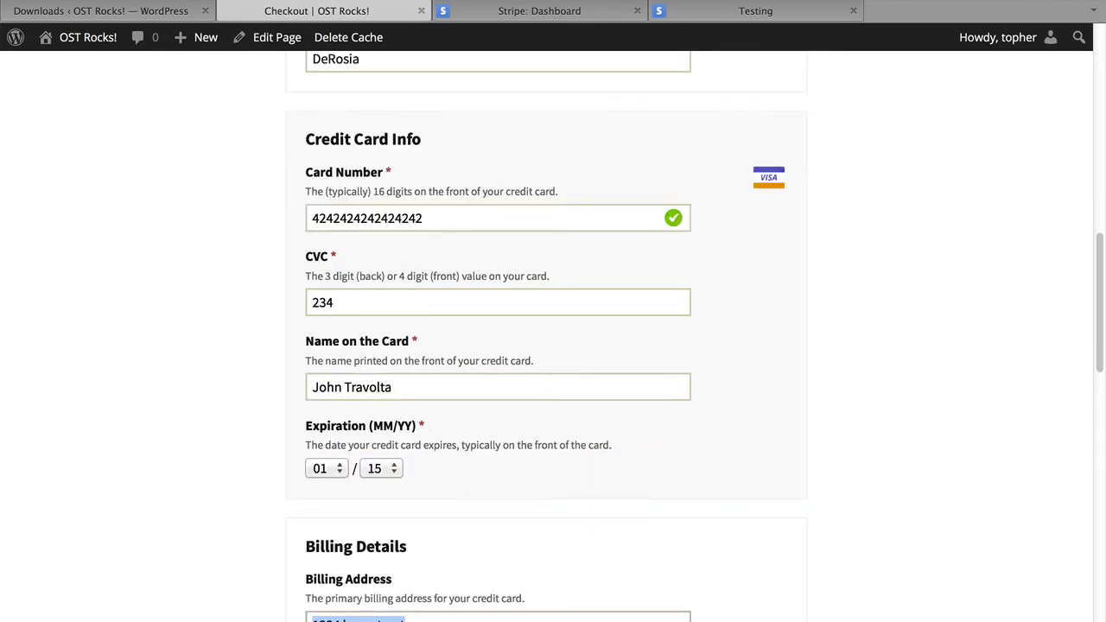
Submit the purchase with the prefilled billing details and review the purchase confirmation page.
scroll(783, 442, "down", 5)
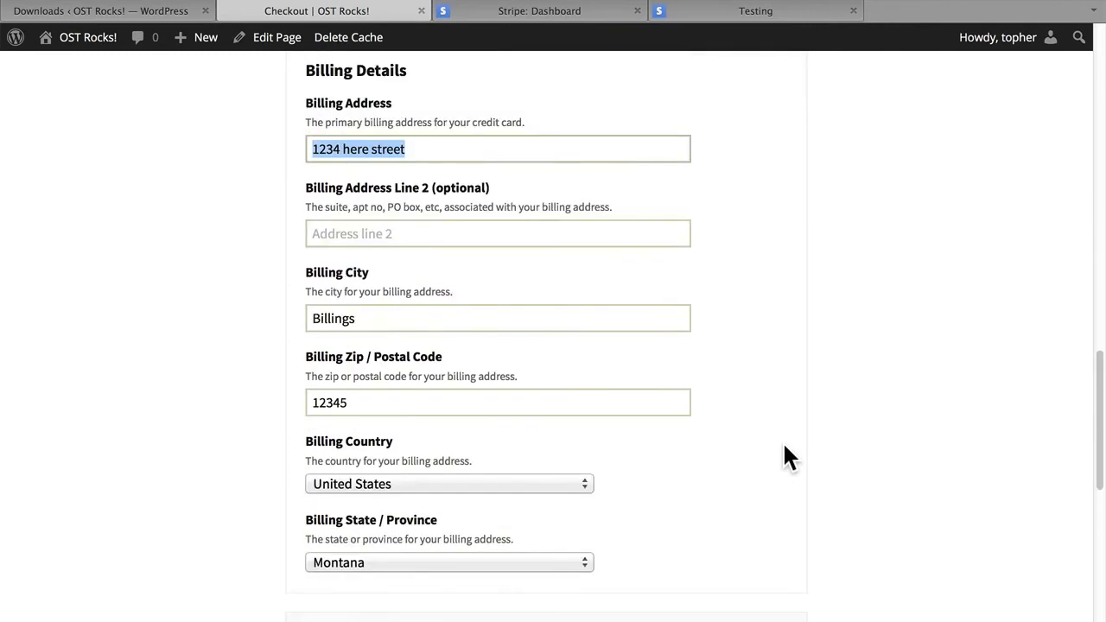
scroll(783, 458, "down", 5)
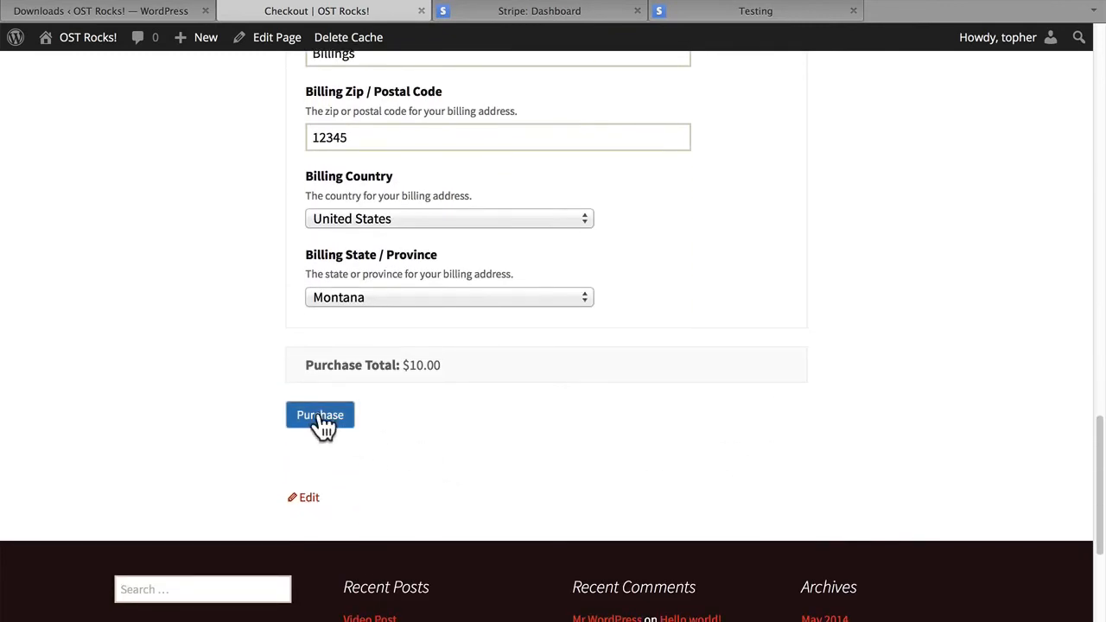
left_click(322, 419)
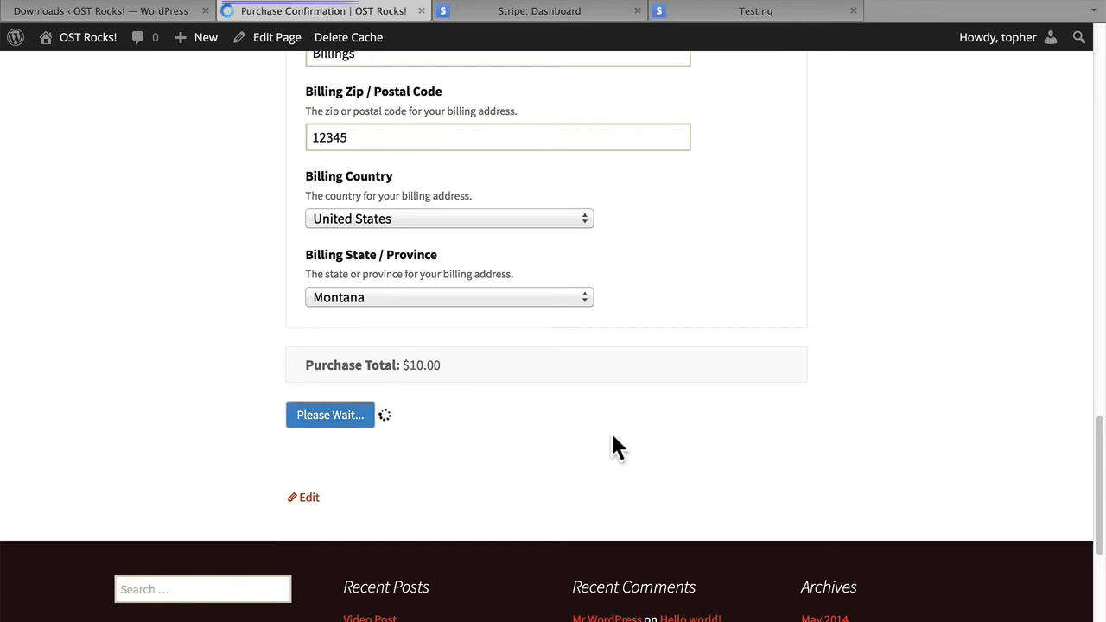
scroll(612, 437, "down", 4)
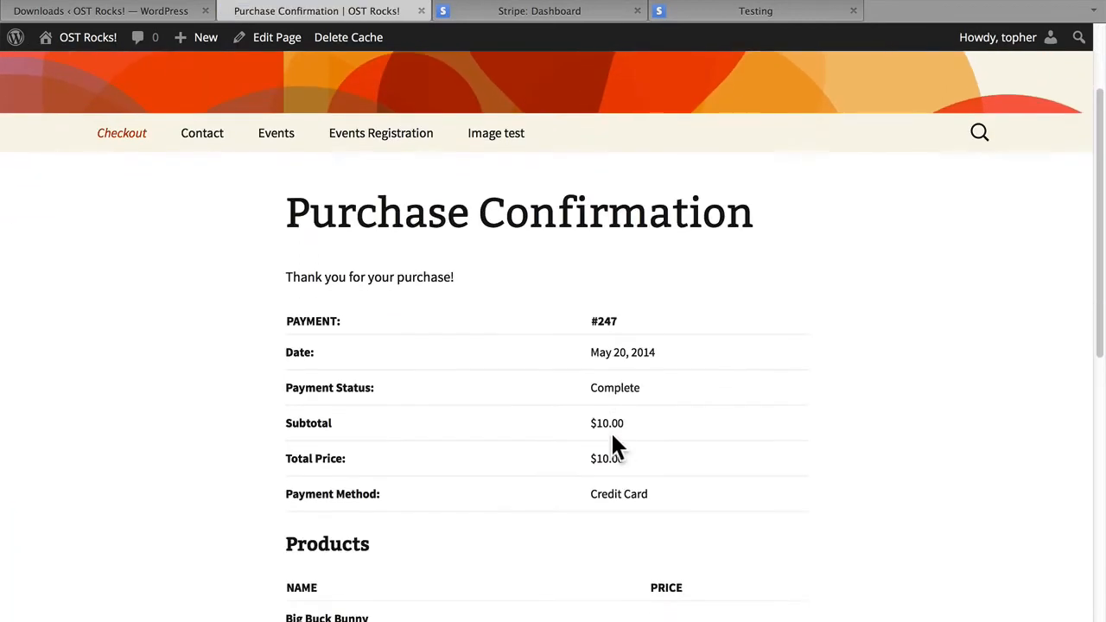
scroll(787, 448, "down", 4)
scroll(787, 448, "up", 1)
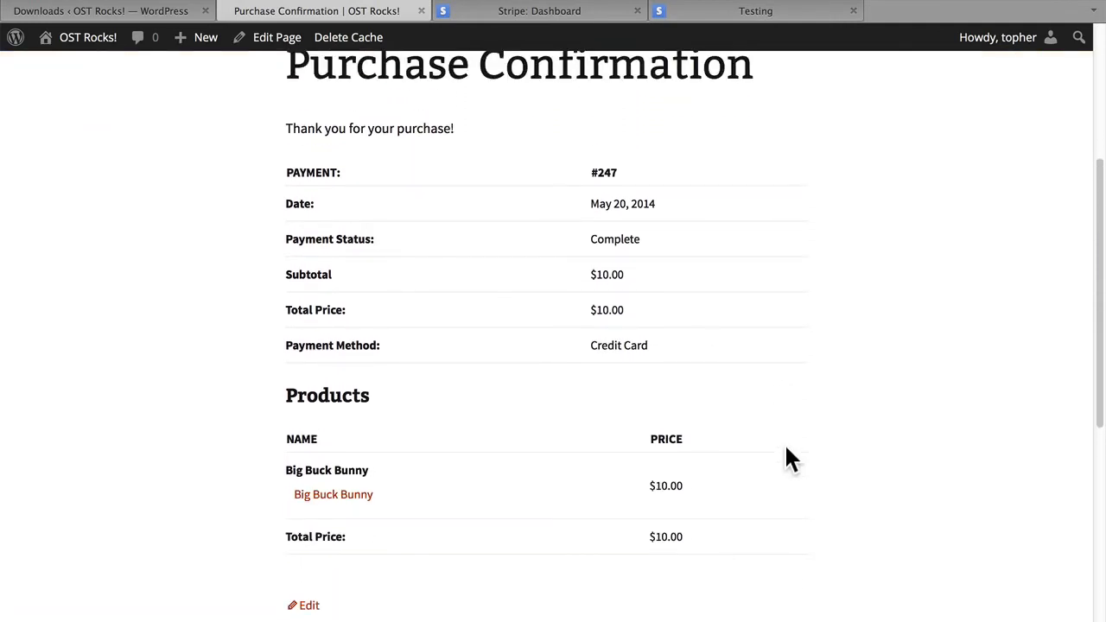
Close the API keys settings in Stripe and refresh the test dashboard to check the payment volume.
left_click(534, 19)
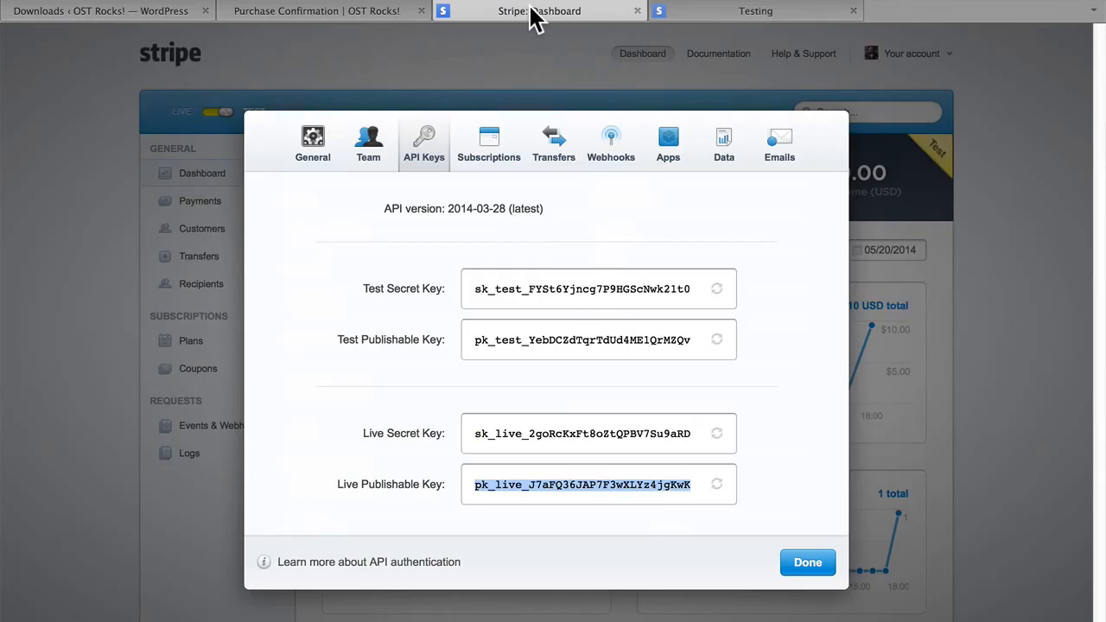
left_click(808, 563)
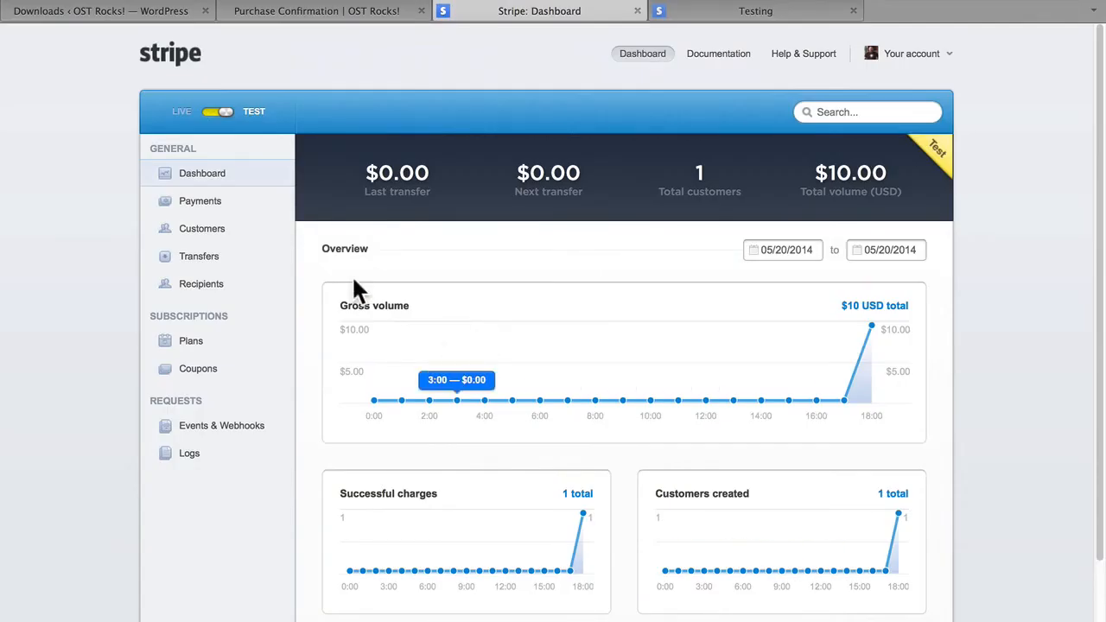
left_click(181, 62)
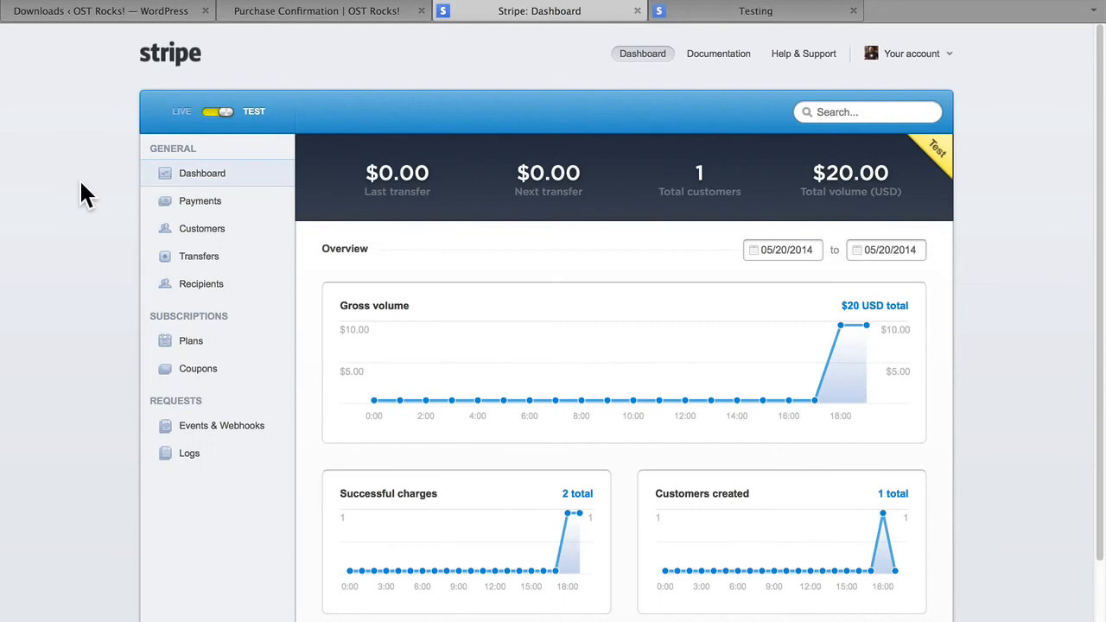
mouse_move(869, 323)
Open the general Easy Digital Downloads settings and try toggling the Test Mode option.
left_click(114, 11)
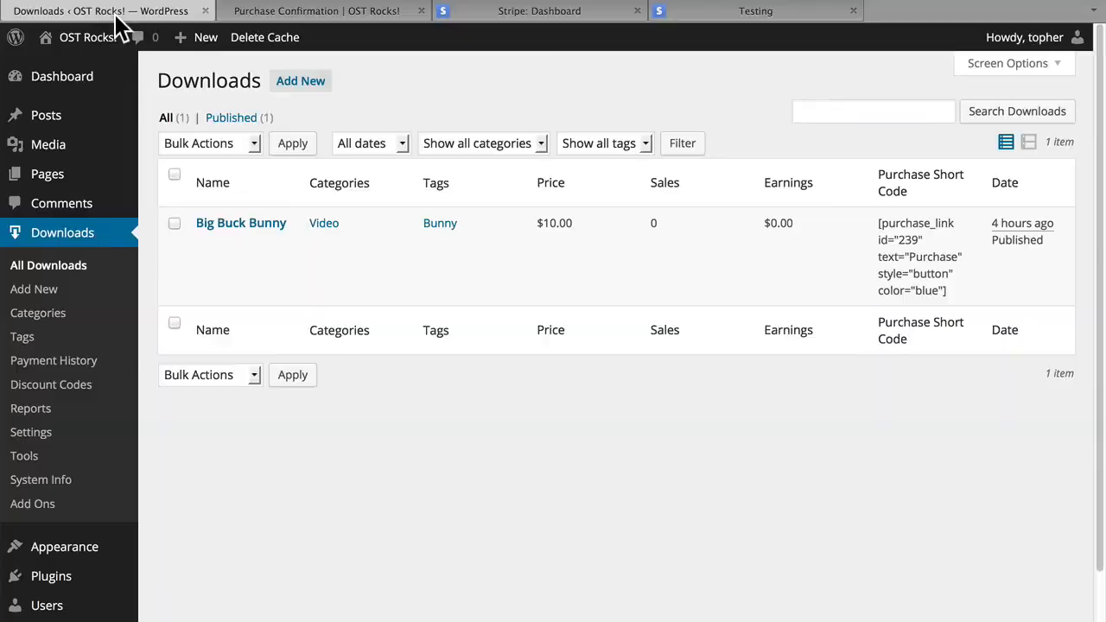
left_click(83, 448)
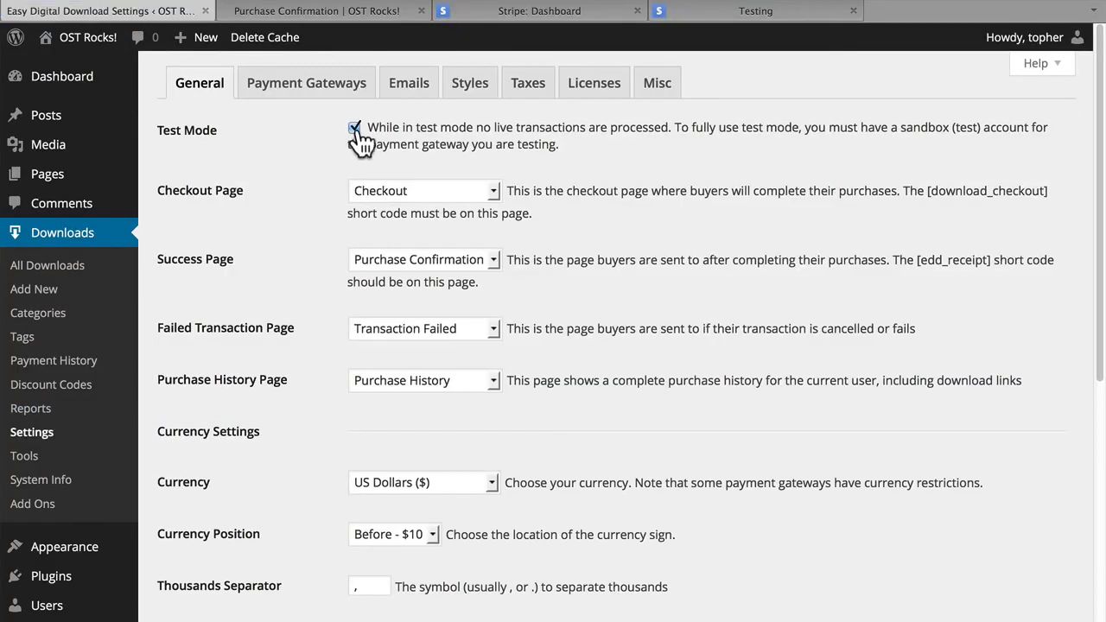
left_click(354, 127)
left_click(431, 139)
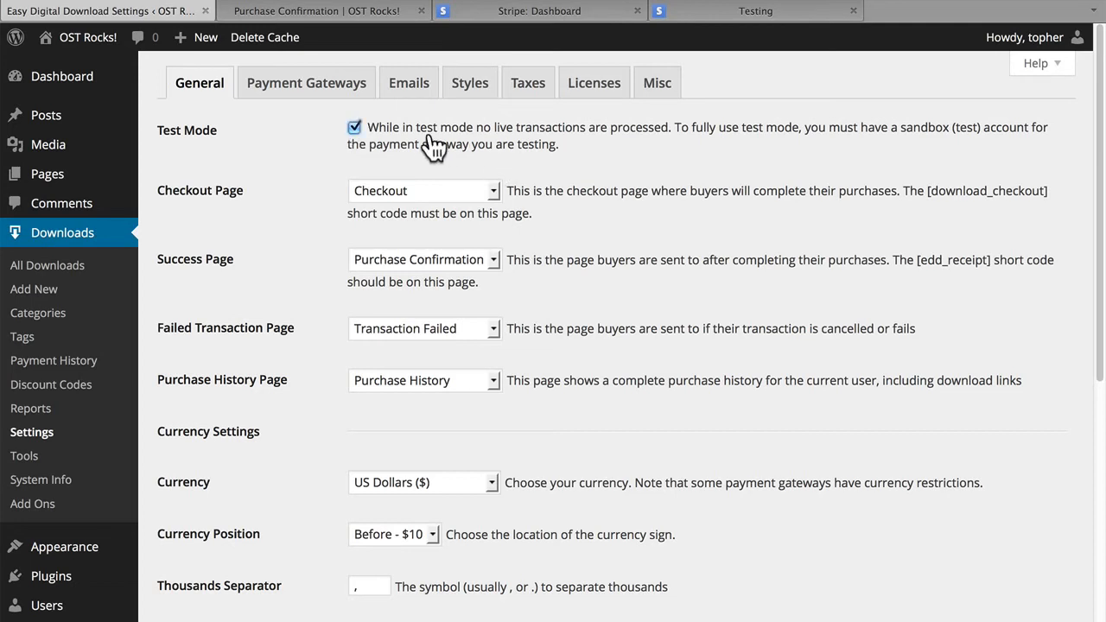
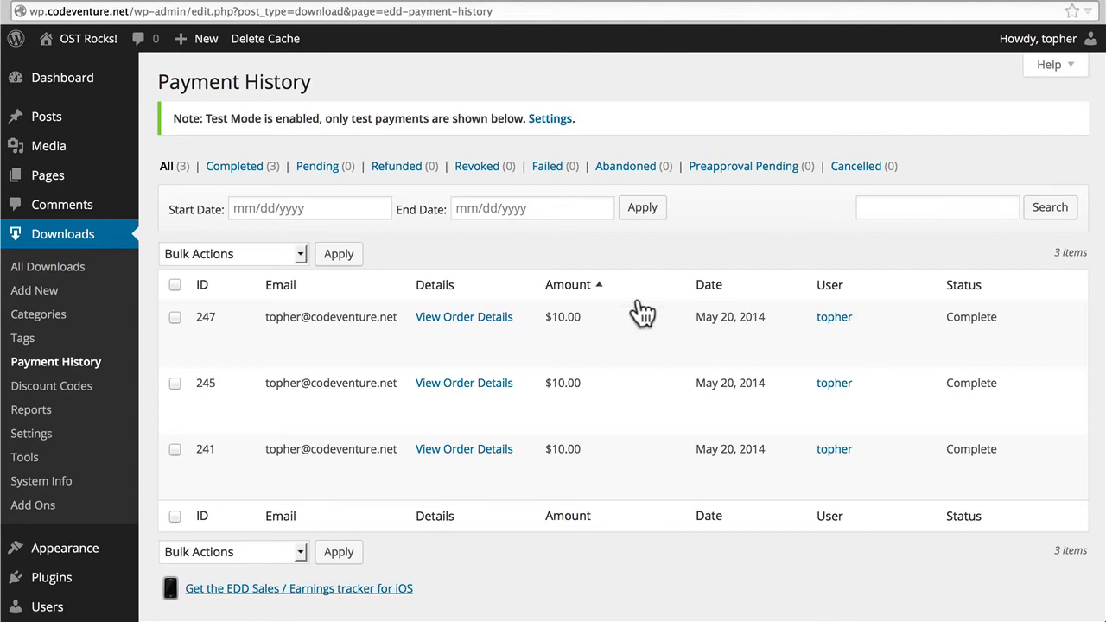
Open the order details of the newest payment in the payment history and review its customer and billing details.
mouse_move(524, 317)
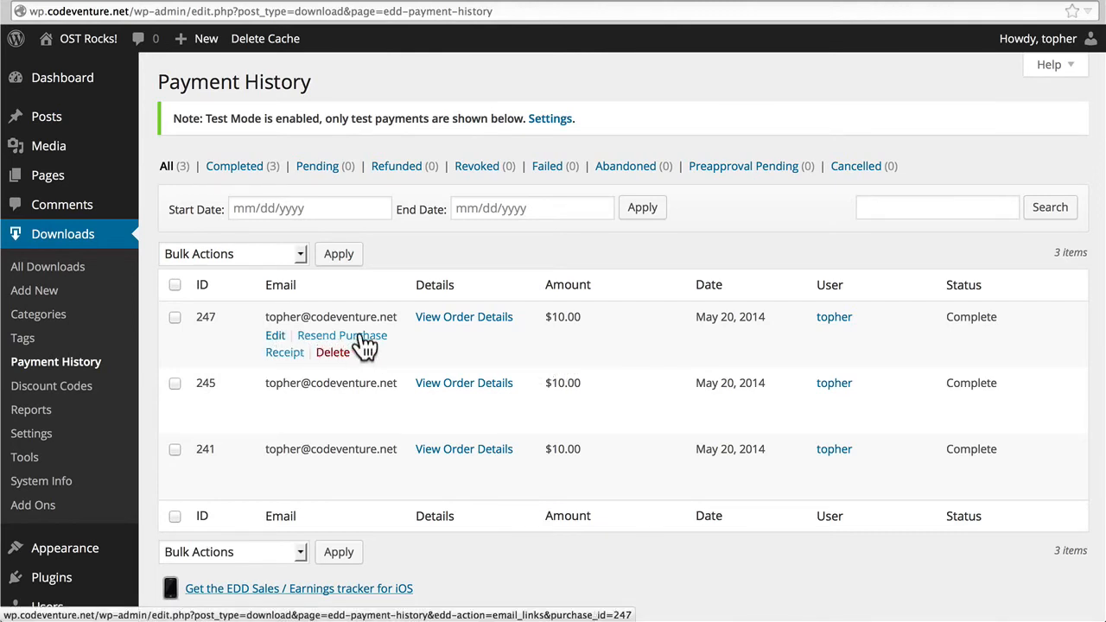
left_click(461, 319)
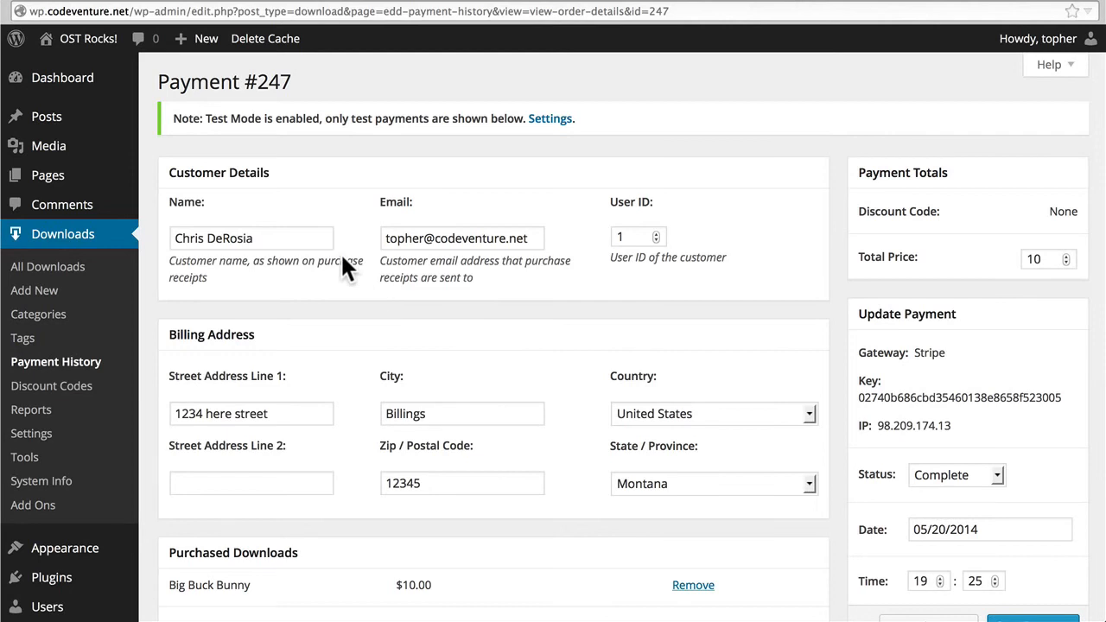
scroll(390, 326, "down", 5)
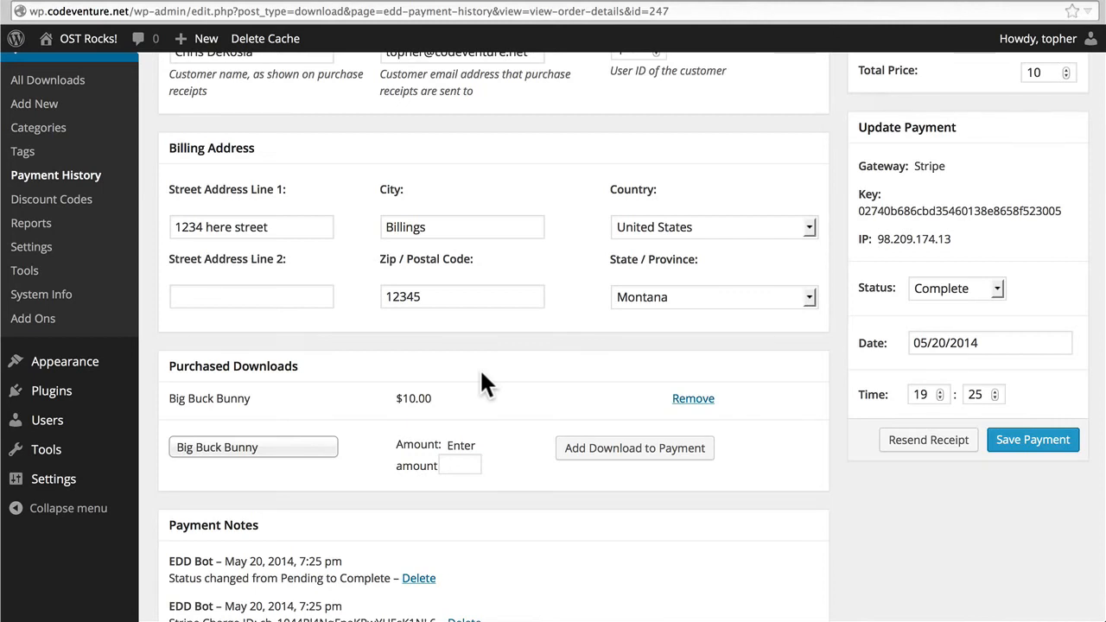
Try to add another Big Buck Bunny download with an amount of 10 to the payment.
left_click(292, 467)
key("Return")
left_click(458, 466)
type("10")
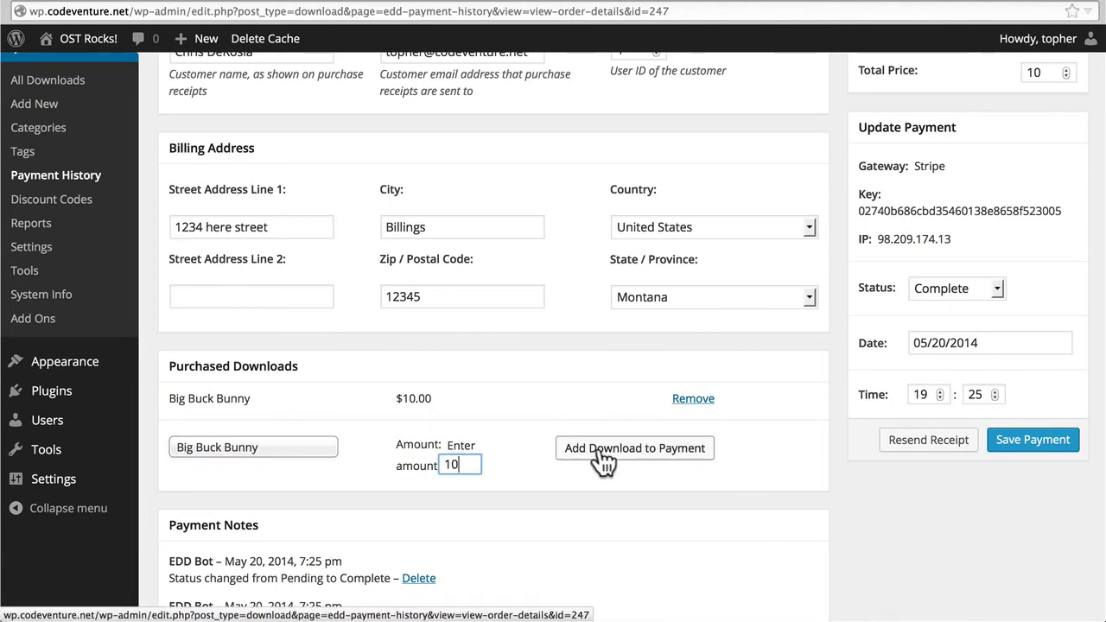
left_click(599, 453)
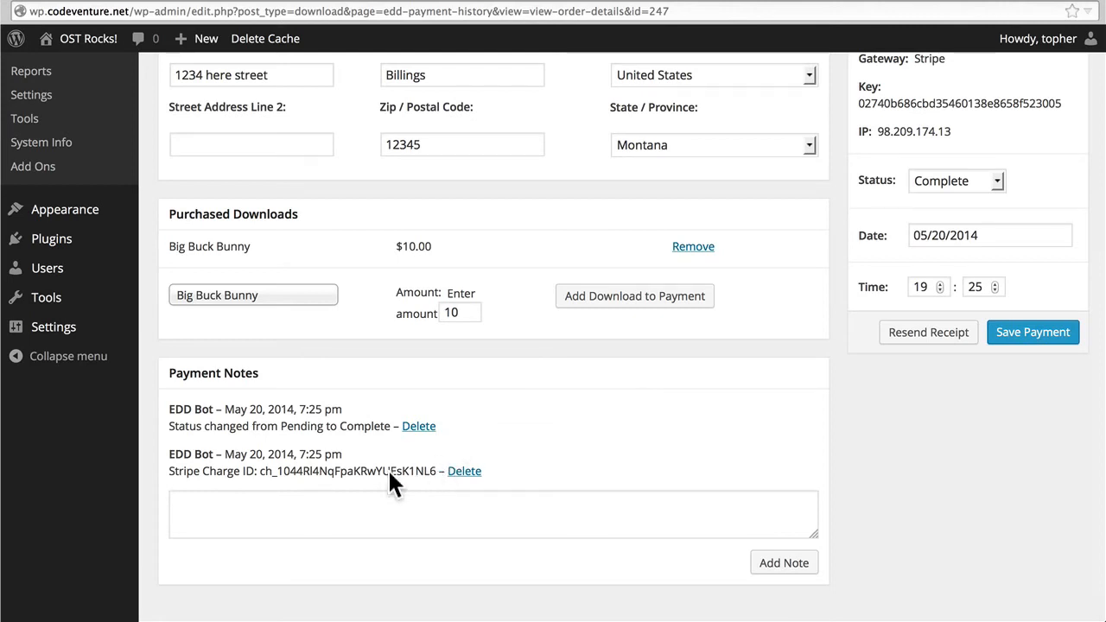
Review the payment's notes, totals and available status options, keeping the status at Complete.
left_click(374, 506)
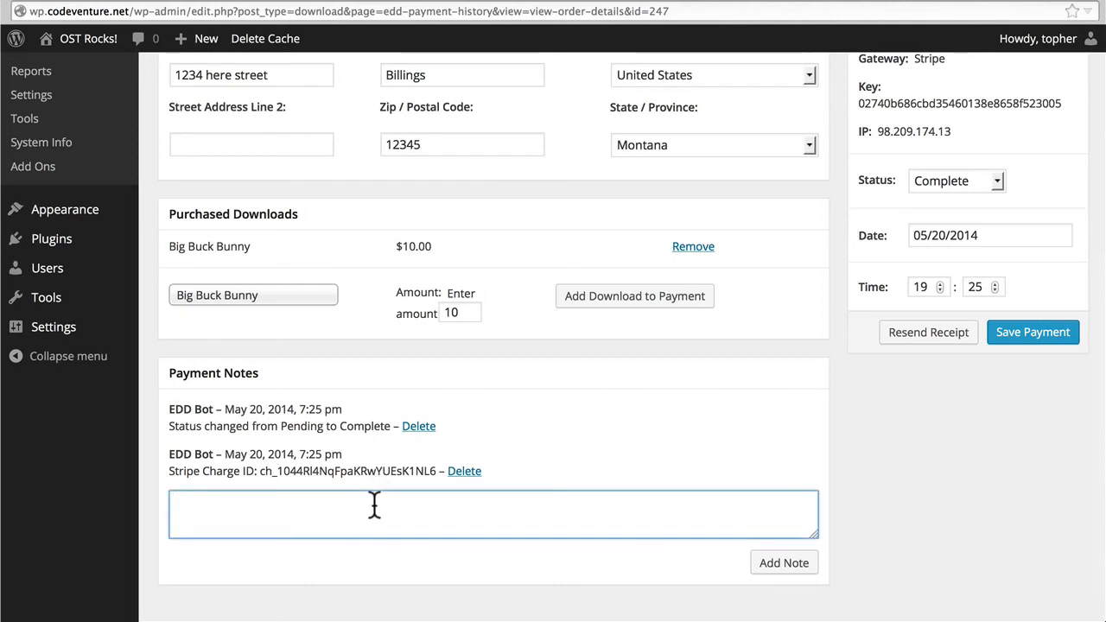
scroll(955, 223, "up", 4)
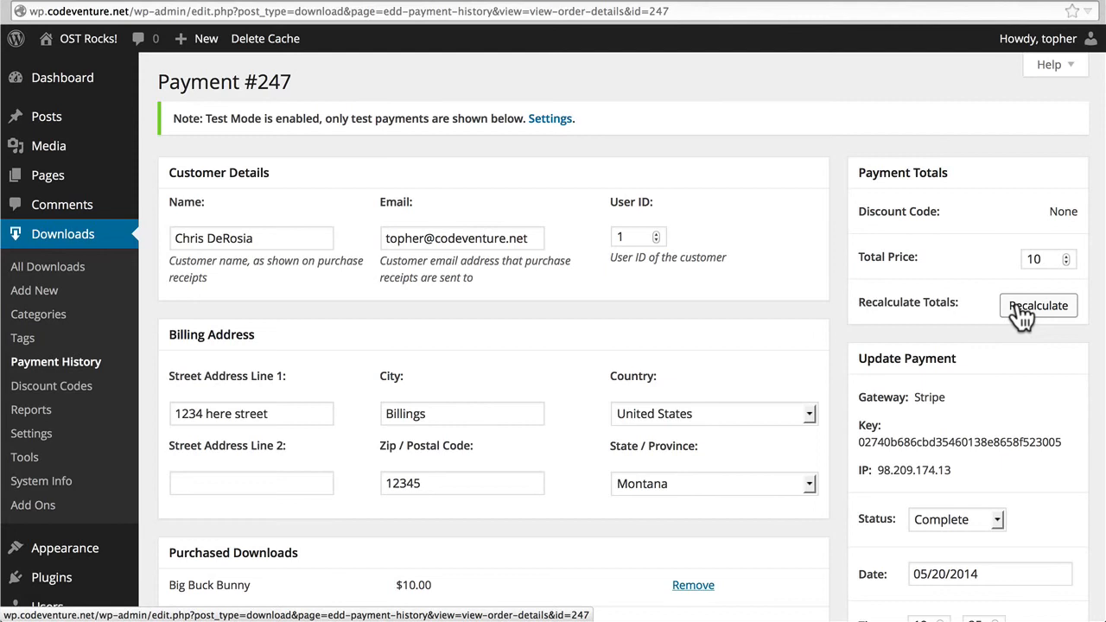
scroll(1022, 318, "down", 2)
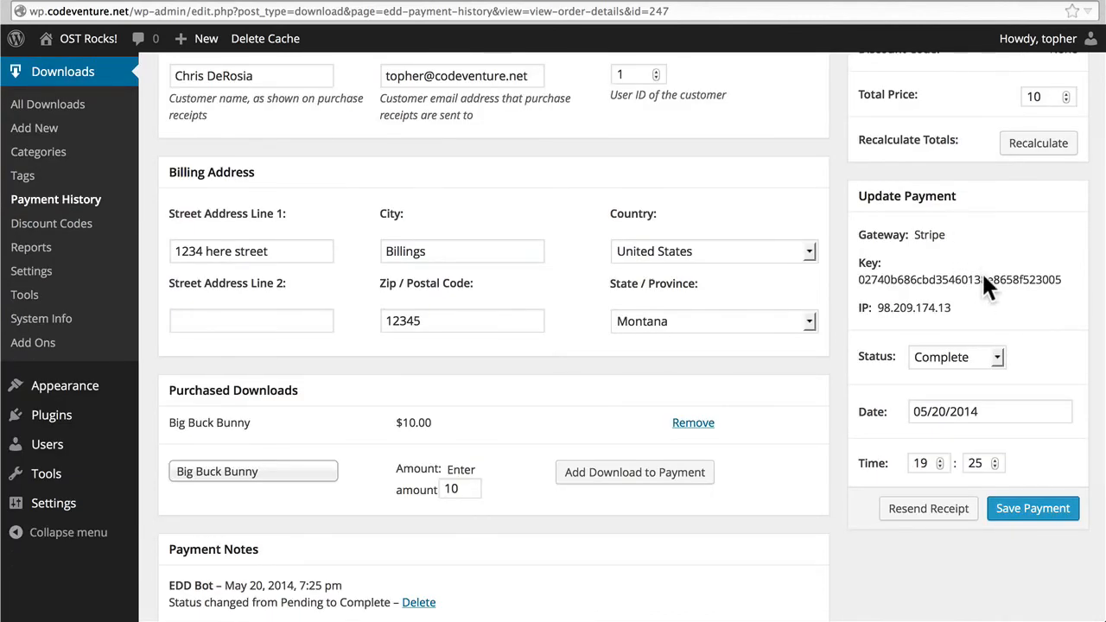
left_click(976, 353)
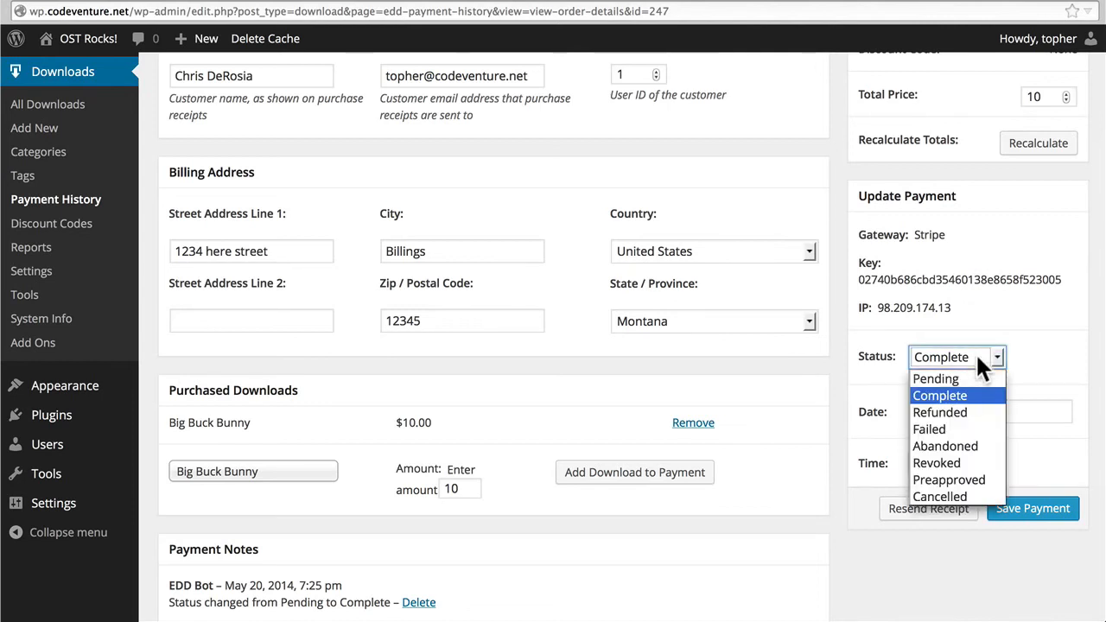
left_click(982, 396)
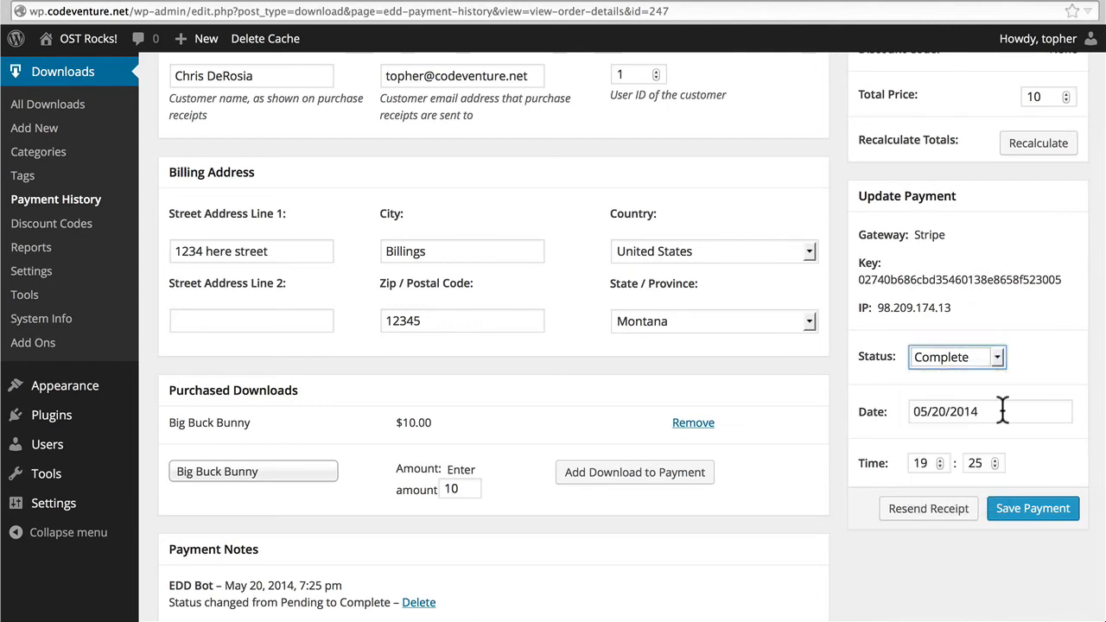
scroll(1002, 412, "down", 5)
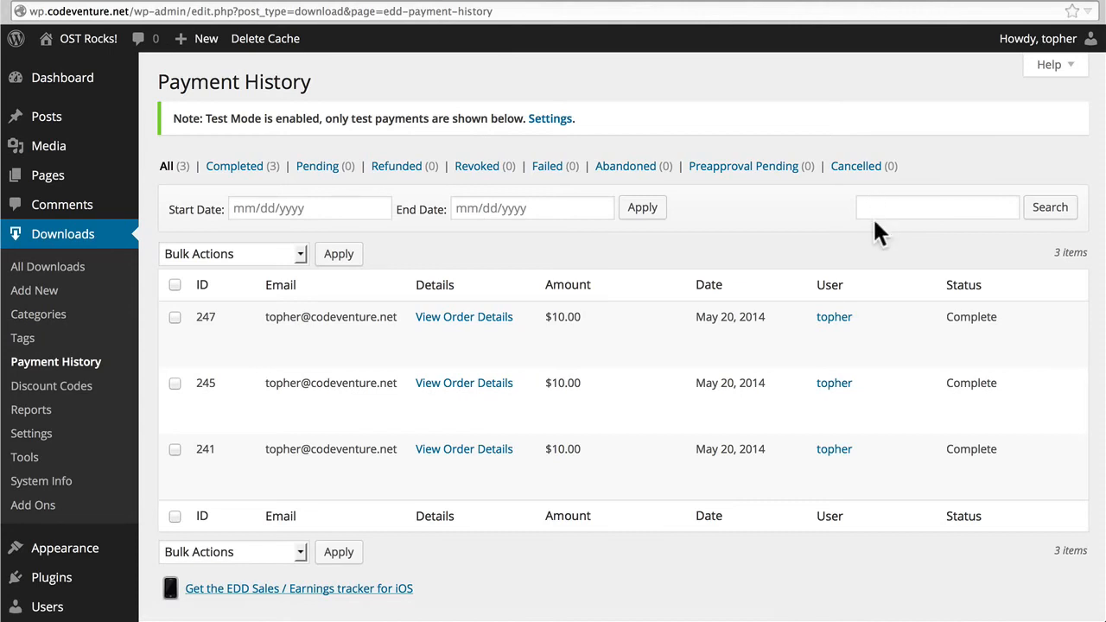
Choose Resend Email Receipts as the bulk action for the payment history list without applying it.
left_click(225, 254)
left_click(222, 444)
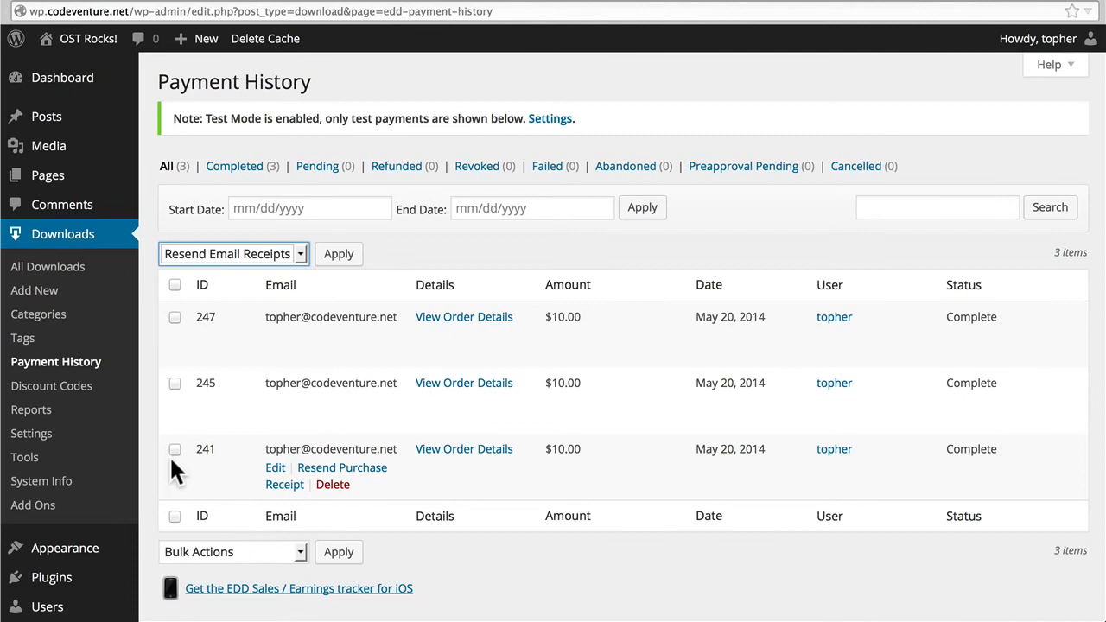
scroll(549, 178, "down", 2)
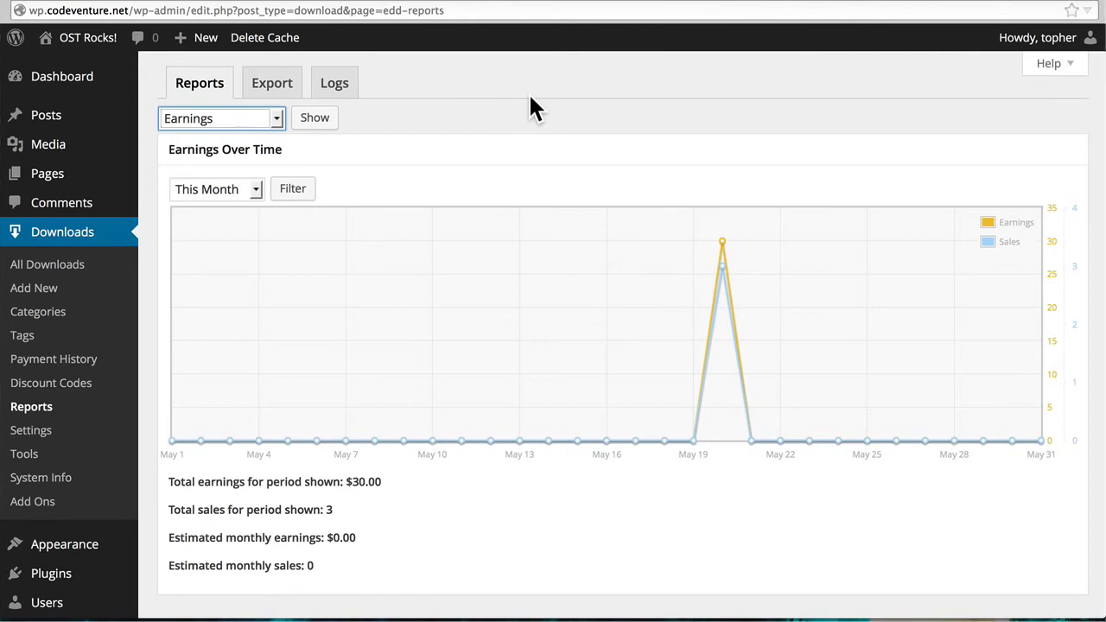
Review the Earnings report's date range options and the totals for this month.
left_click(251, 190)
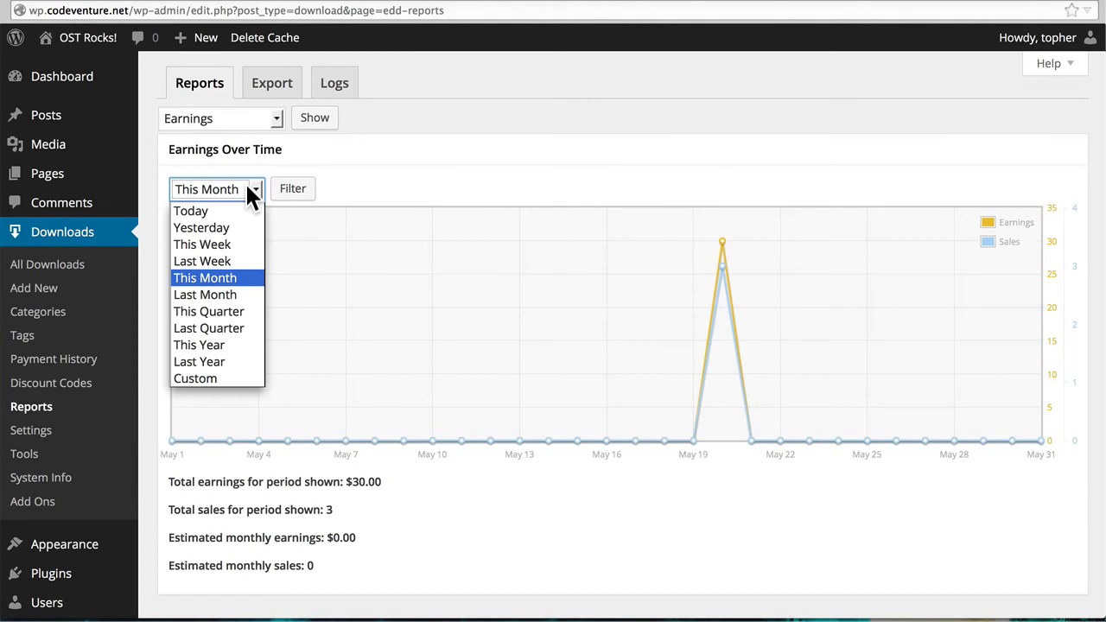
scroll(383, 171, "down", 2)
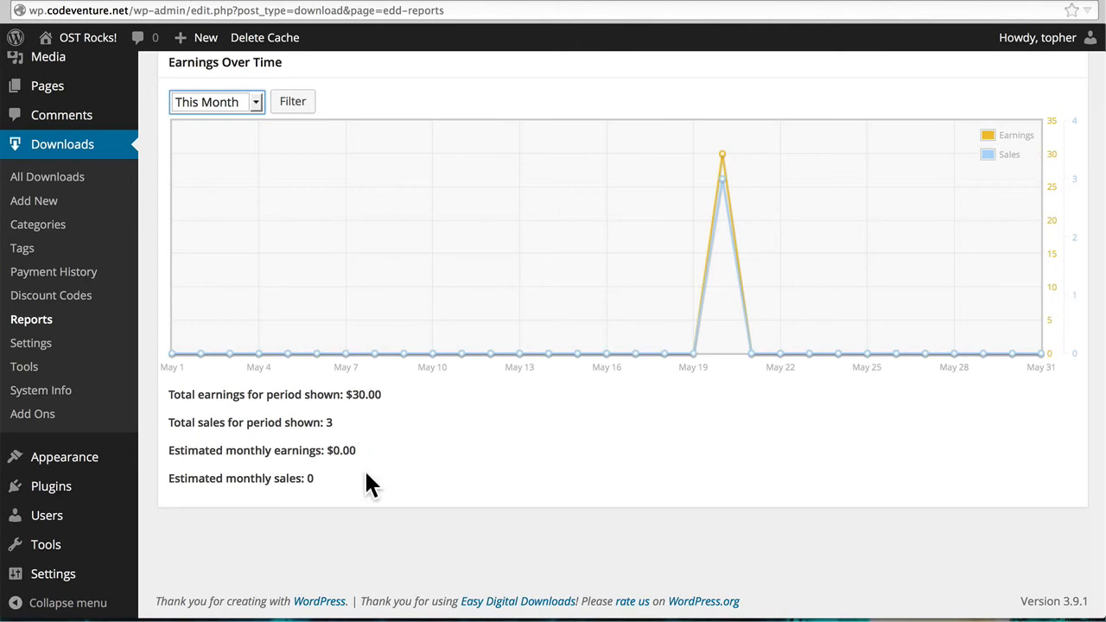
scroll(366, 473, "up", 2)
Show the Downloads report and open the detailed report for Big Buck Bunny.
left_click(220, 119)
left_click(247, 177)
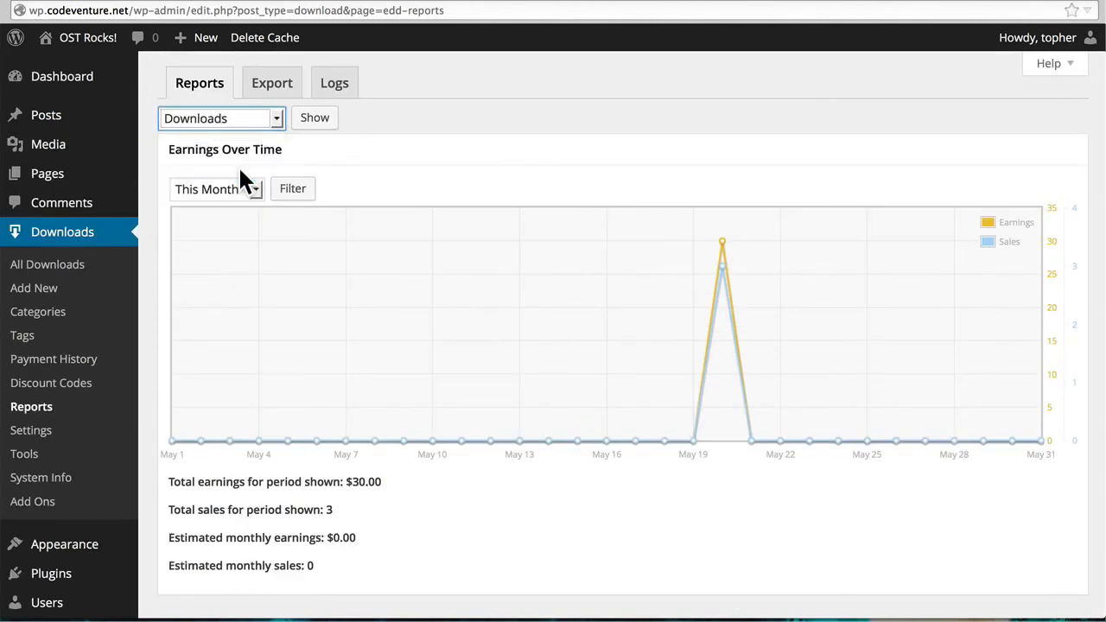
left_click(304, 121)
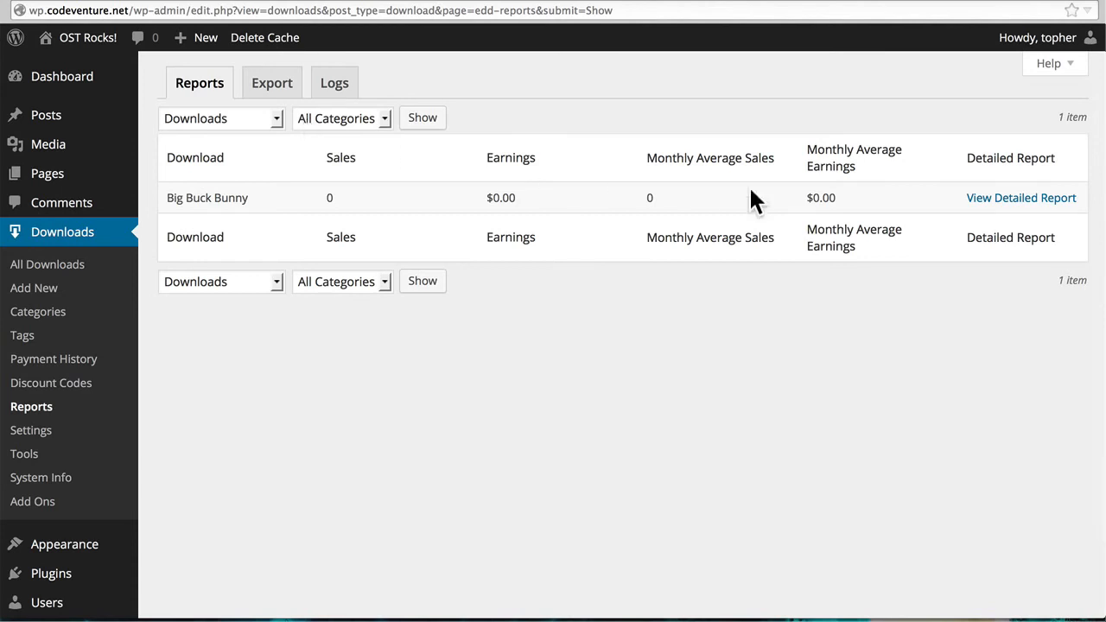
left_click(979, 206)
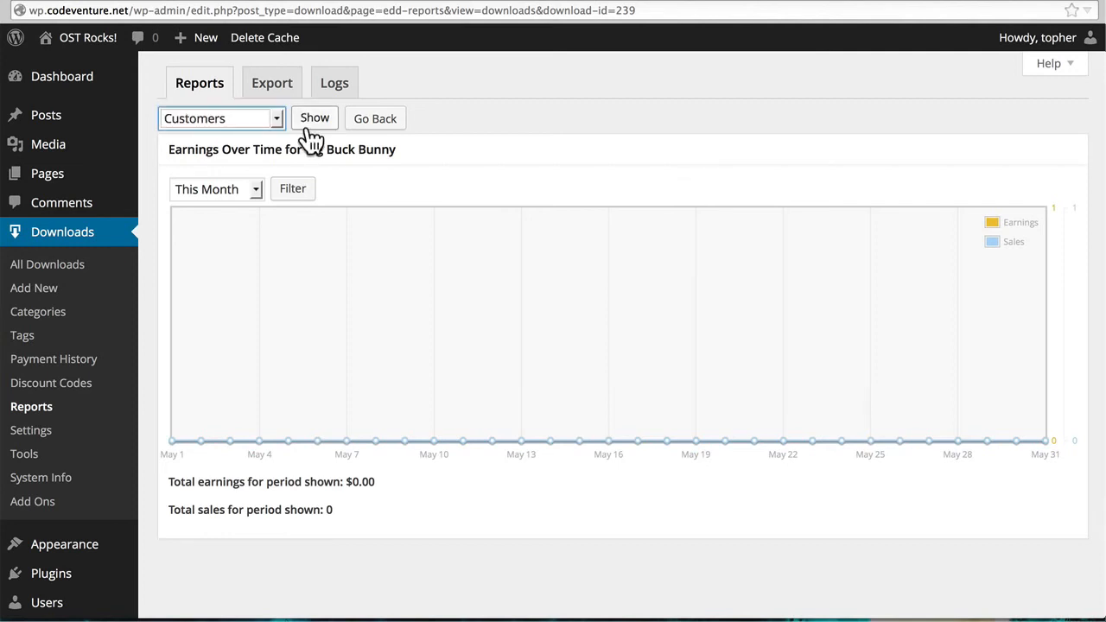
Show the Customers report and check the listed customer's payment history and download log.
left_click(311, 121)
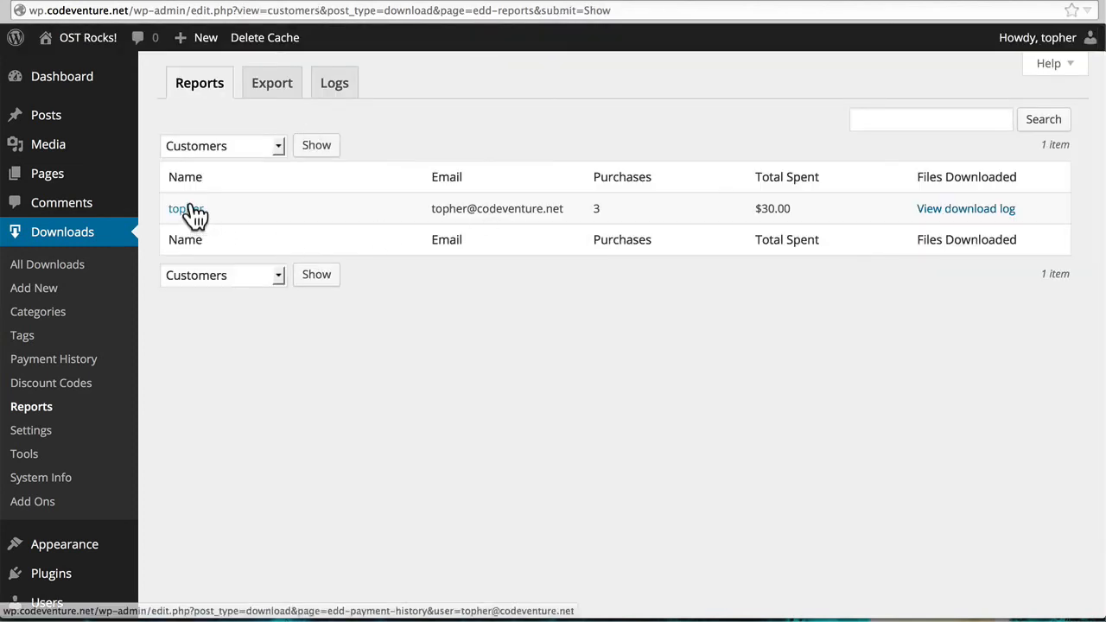
left_click(191, 209)
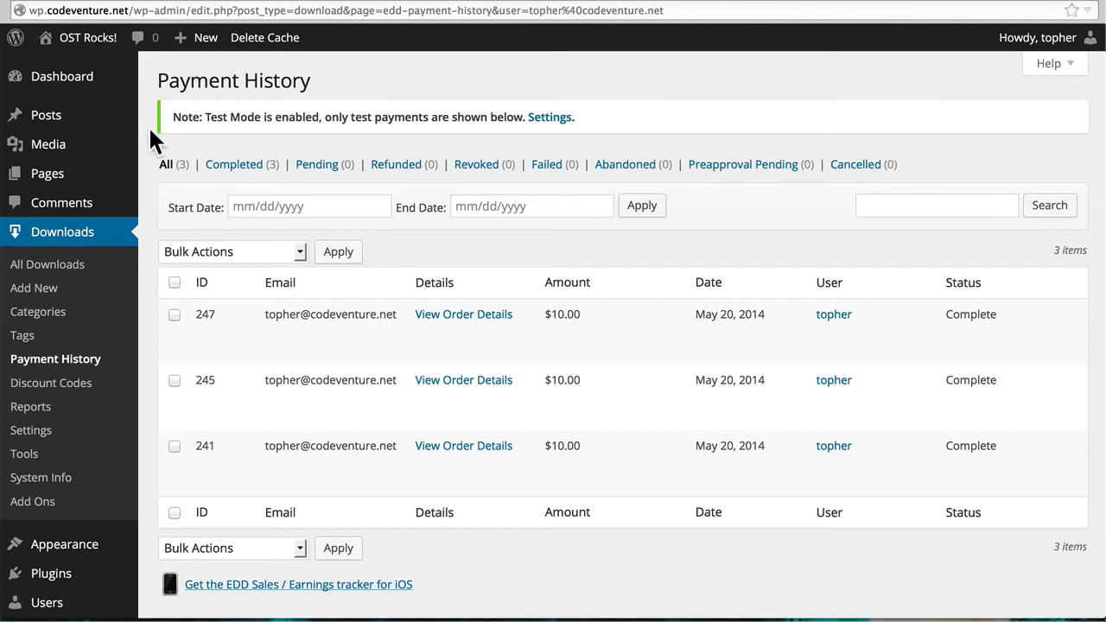
left_click(15, 4)
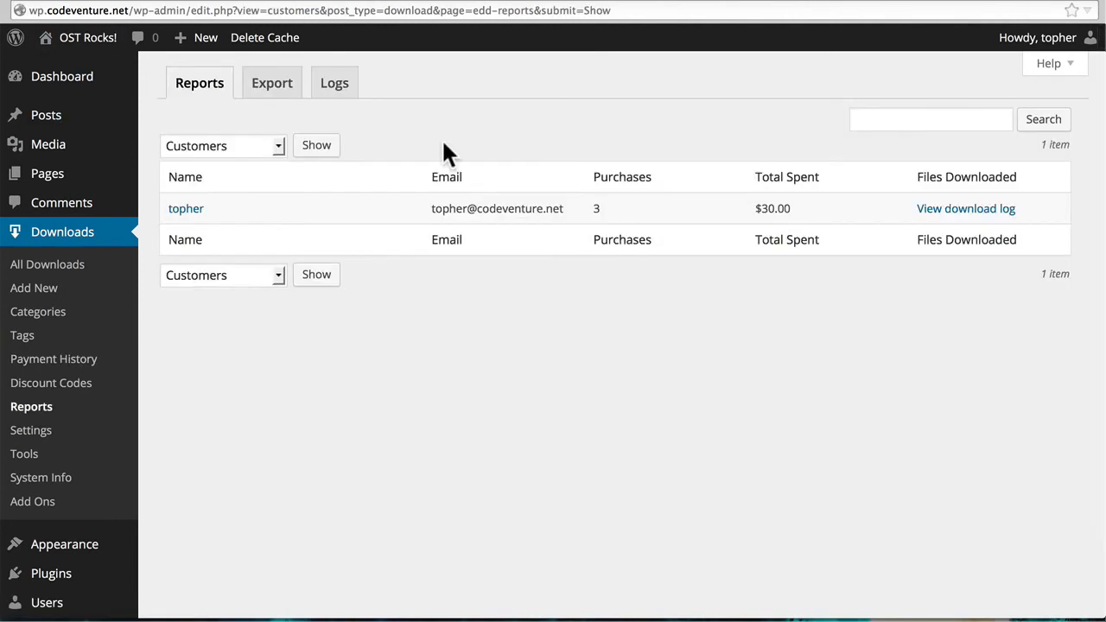
left_click(941, 212)
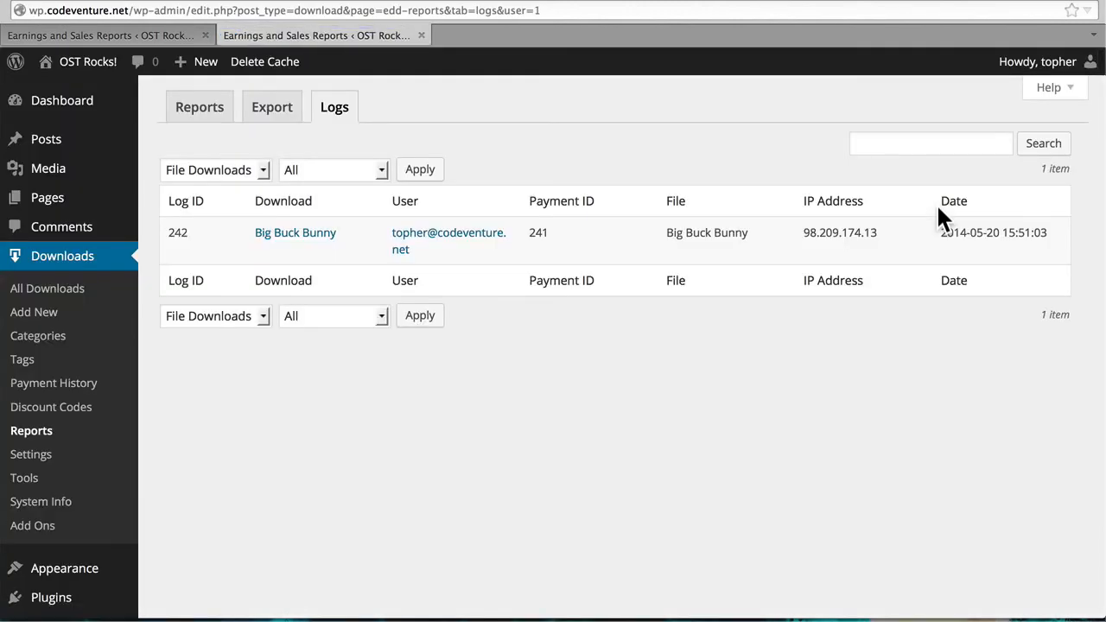
Show the Payment Methods report, followed by the Taxes report.
left_click(319, 147)
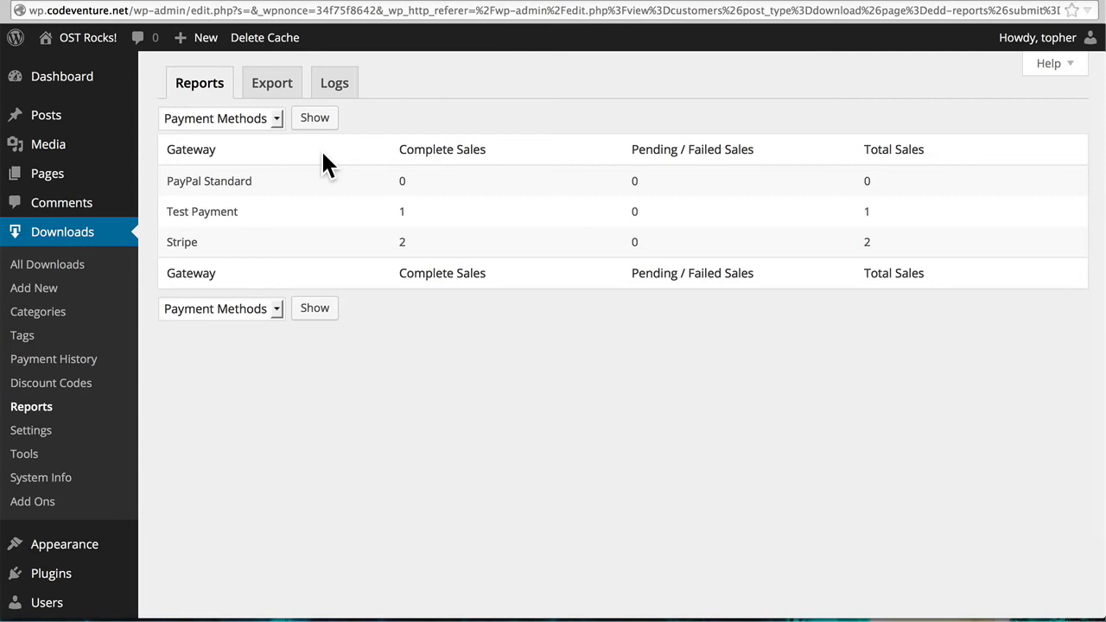
left_click(234, 125)
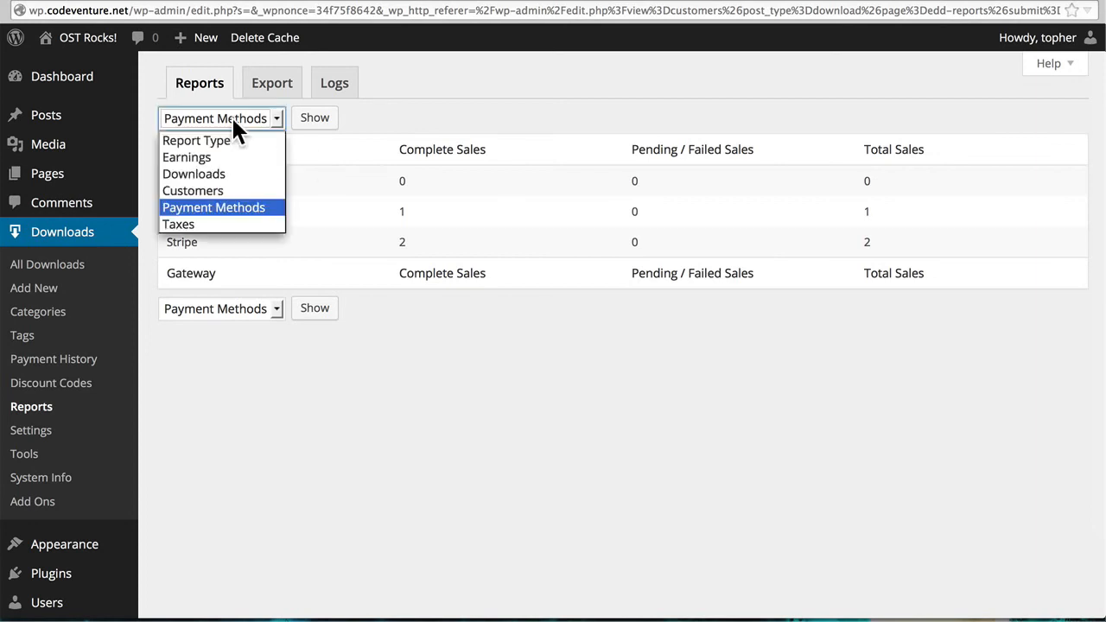
left_click(216, 222)
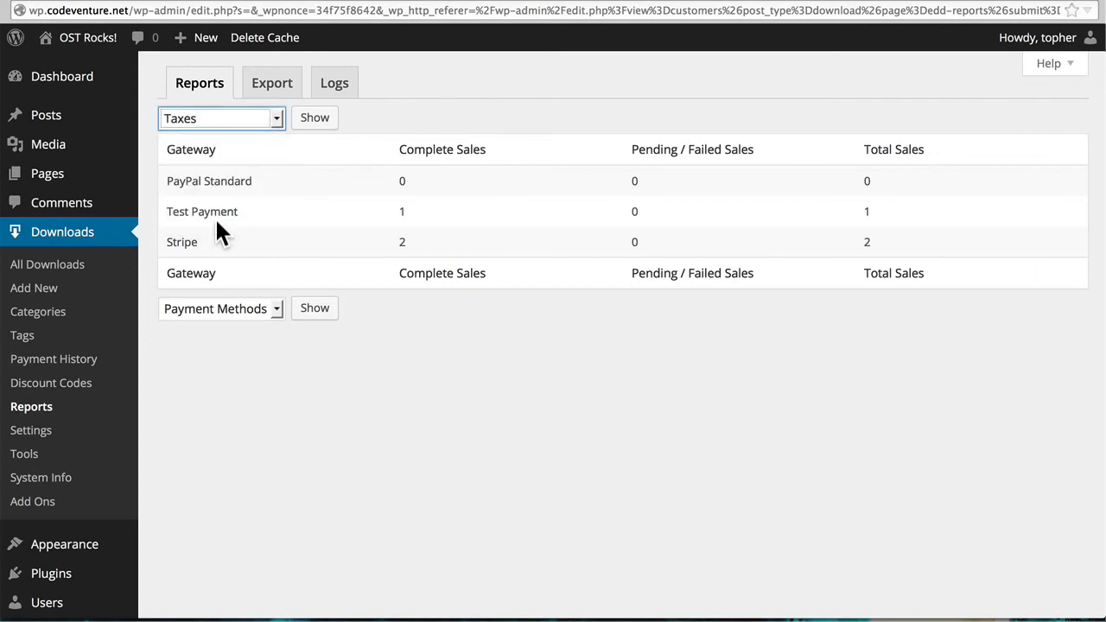
left_click(316, 123)
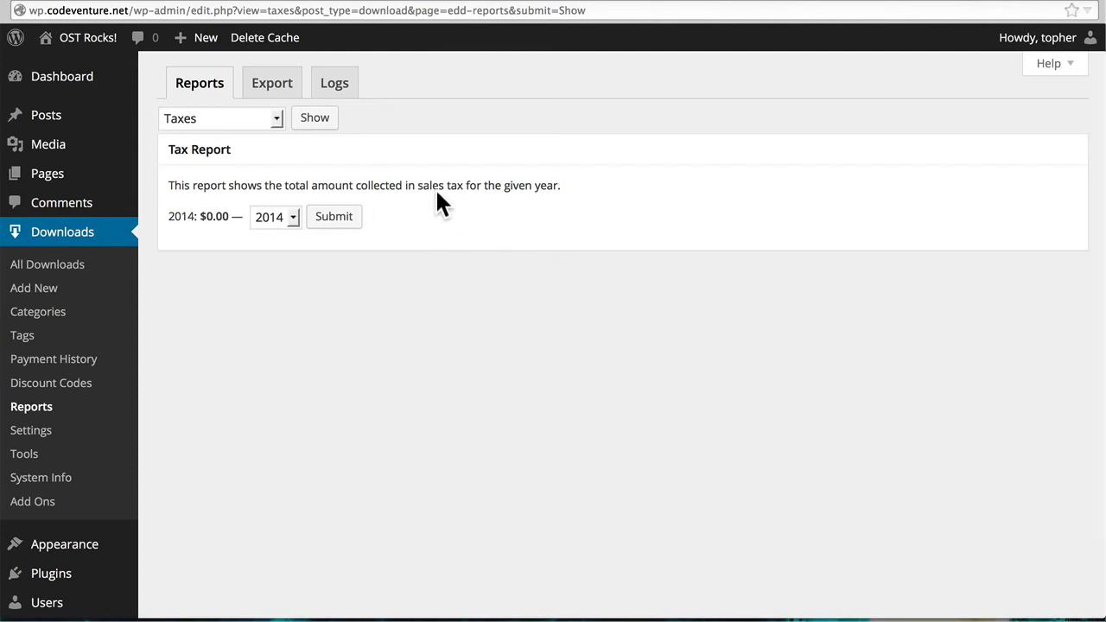
Review the export options for sales and earnings, payment history, customers and download history.
left_click(270, 90)
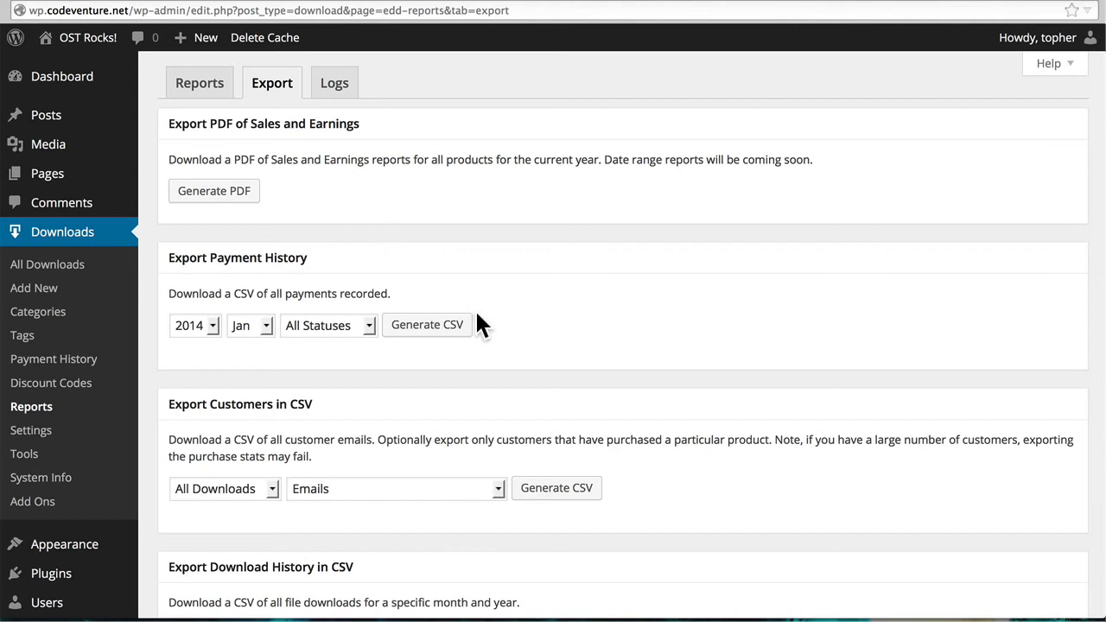
scroll(537, 308, "down", 4)
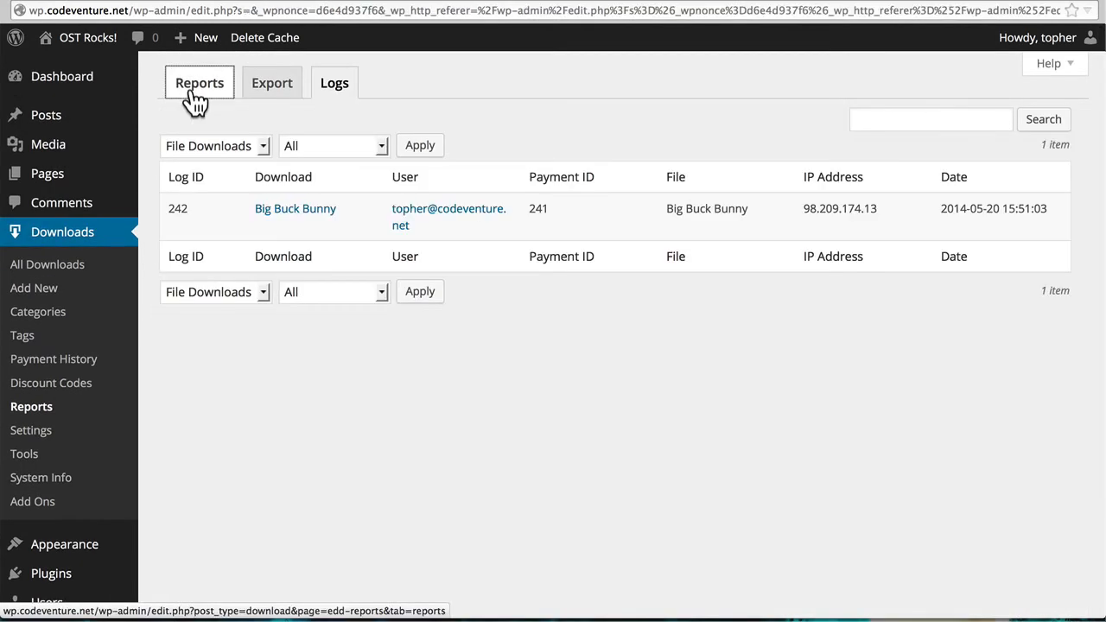
left_click(190, 93)
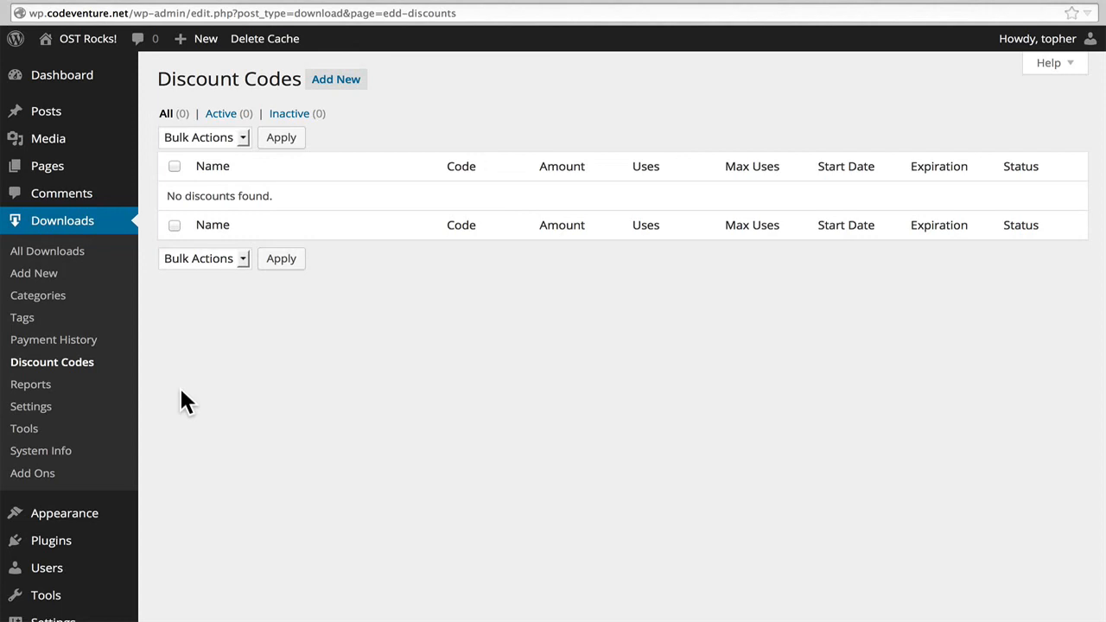
Start a new discount code named Bunny Discount with the code BUNNY.
left_click(350, 81)
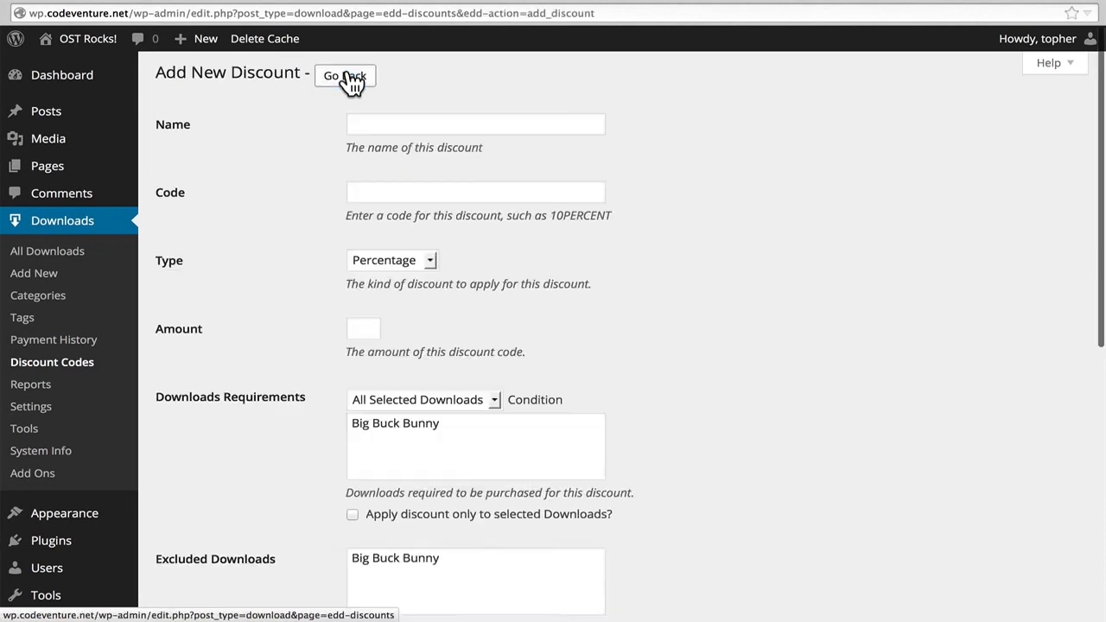
left_click(391, 121)
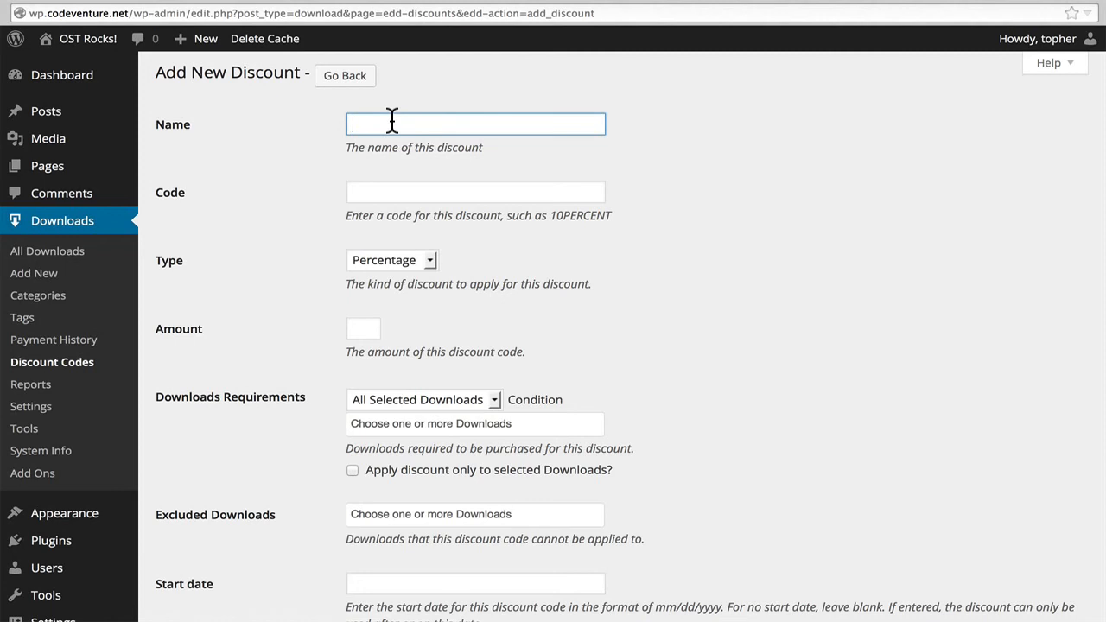
key("Down")
key("Down")
key("Down")
key("Return")
key("Tab")
key("Down")
key("Down")
key("Return")
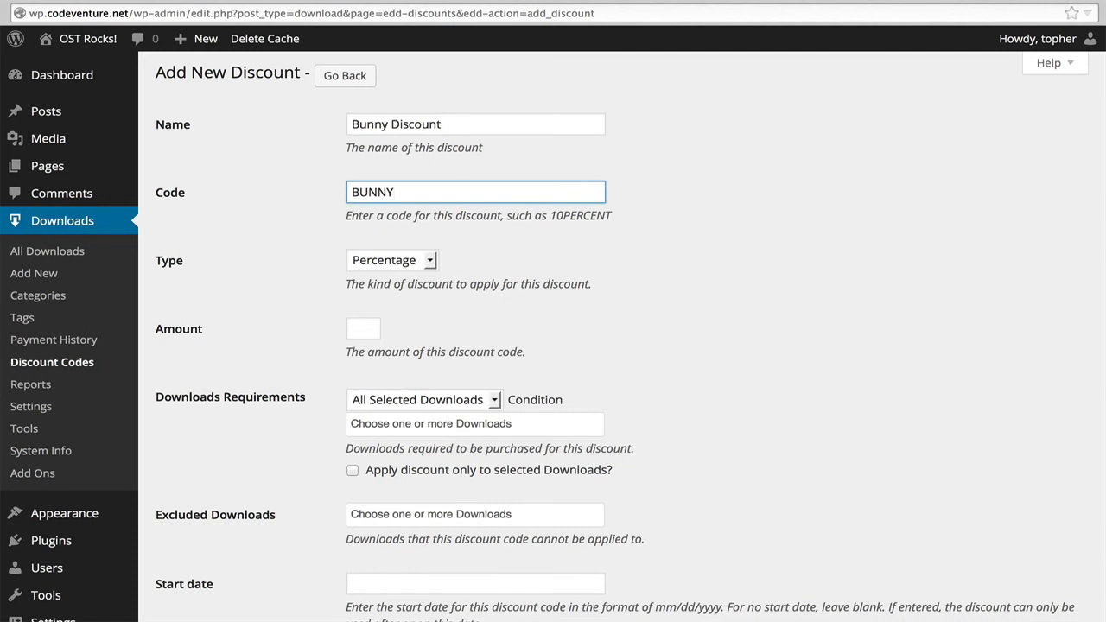
Set the discount's type to Flat amount and its amount to 2.
left_click(425, 258)
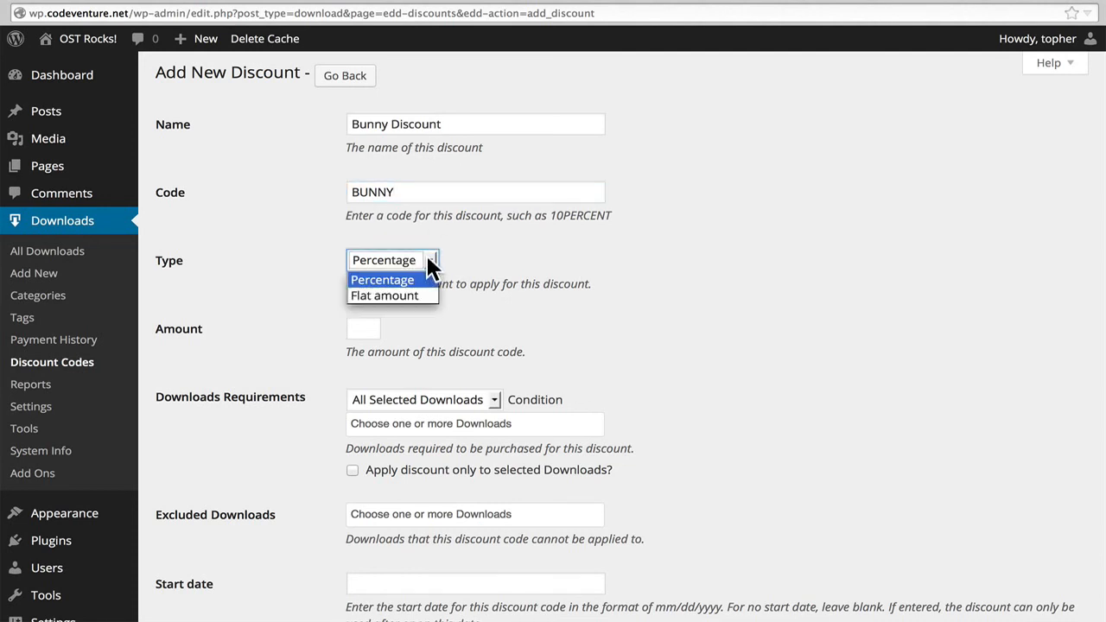
left_click(421, 297)
left_click(364, 326)
type("2")
left_click(363, 346)
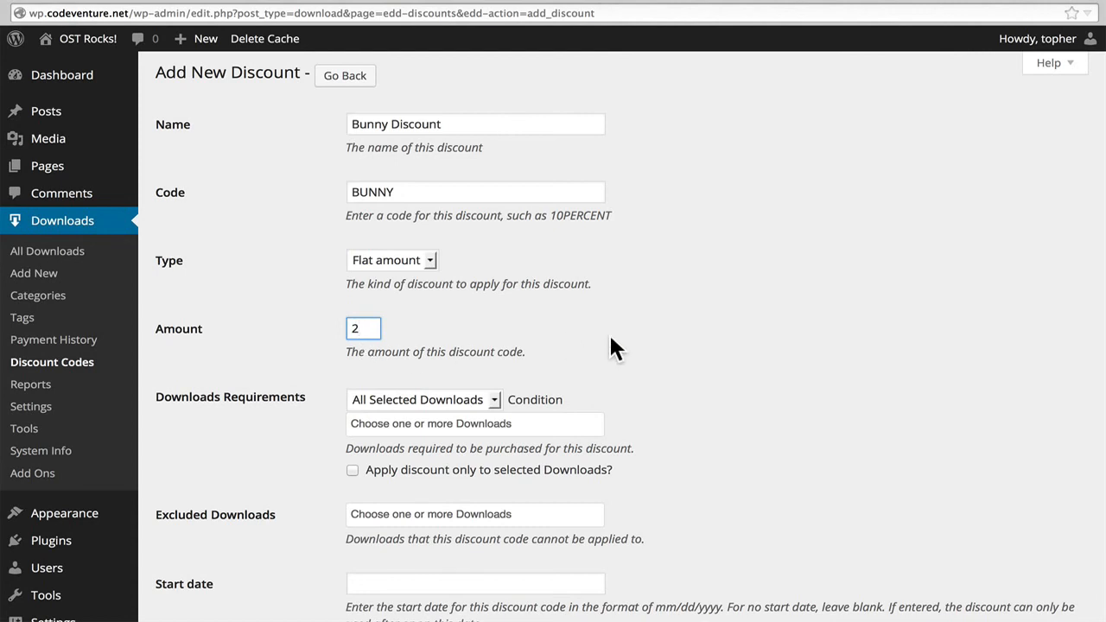
scroll(399, 165, "down", 3)
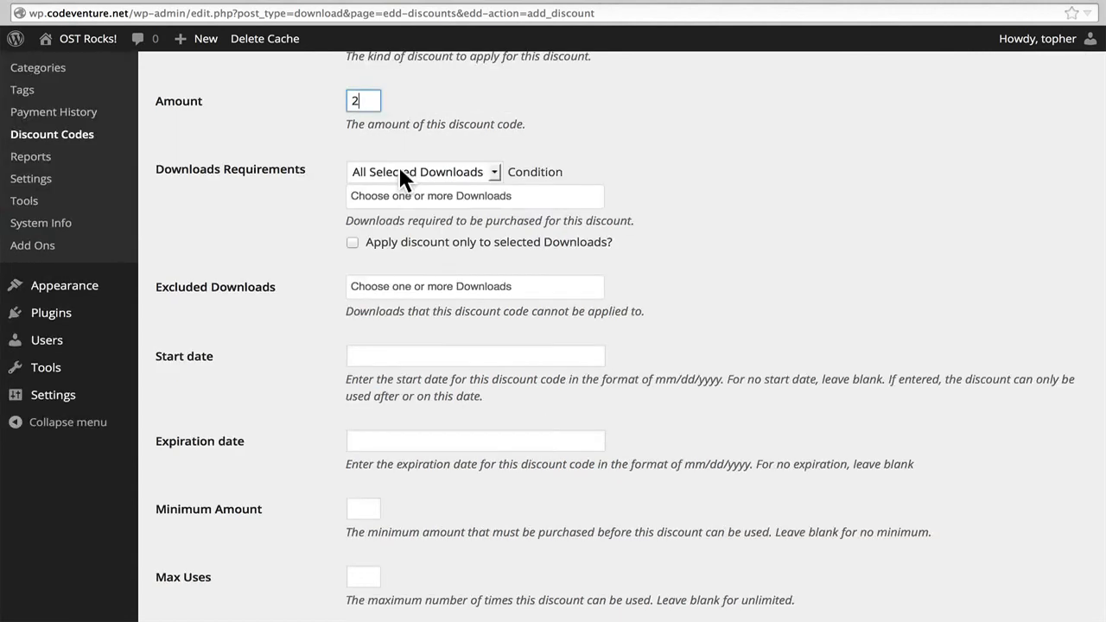
Require the Big Buck Bunny download for the discount, keeping the All Selected Downloads condition.
left_click(486, 176)
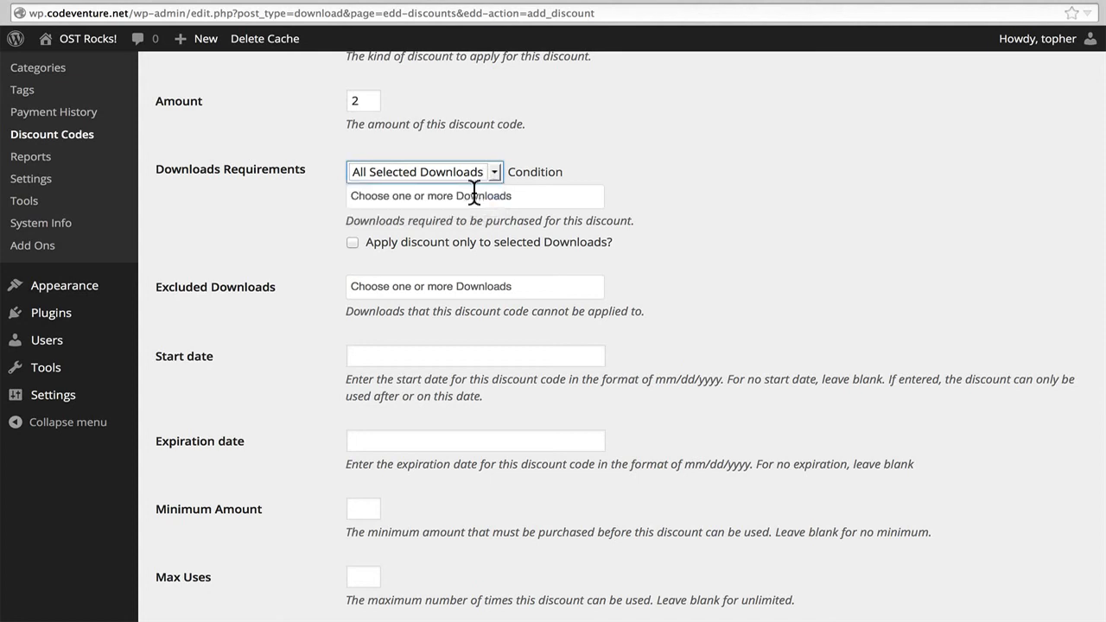
left_click(473, 196)
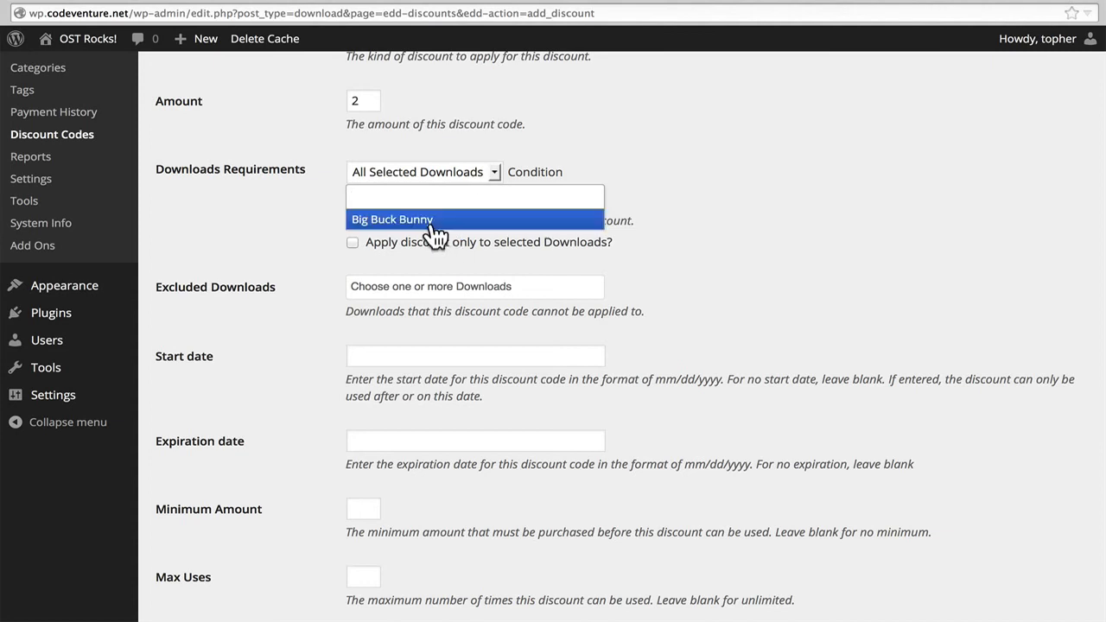
left_click(422, 216)
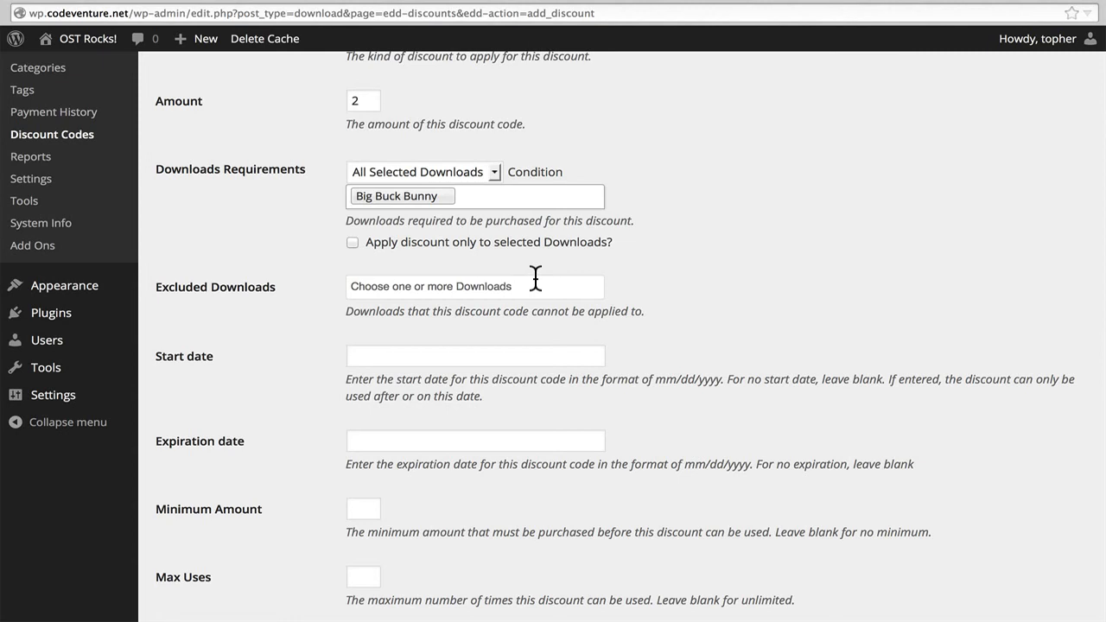
Leave the discount's exclusions, dates, minimum amount and usage limits unset, and add the discount code.
scroll(579, 372, "down", 1)
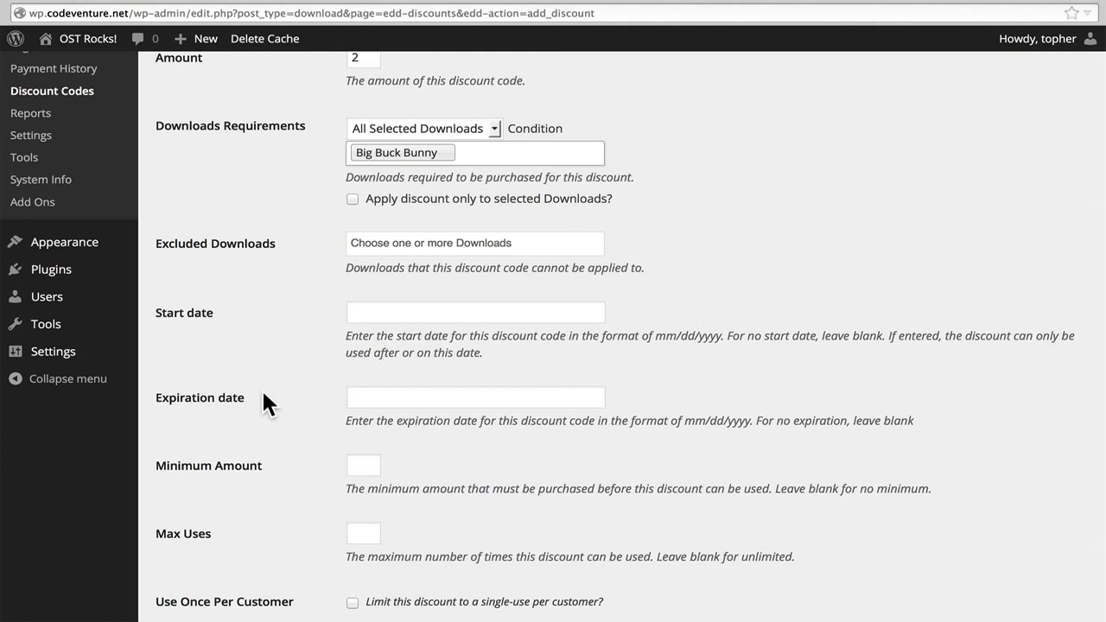
scroll(264, 394, "down", 3)
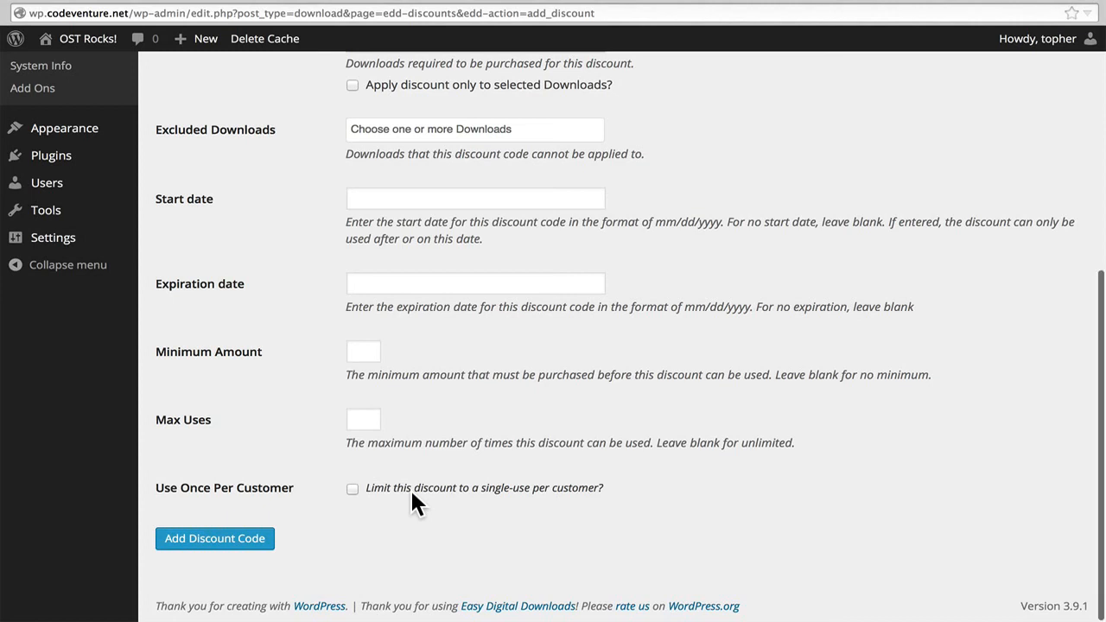
scroll(427, 438, "up", 4)
scroll(427, 438, "down", 4)
left_click(247, 545)
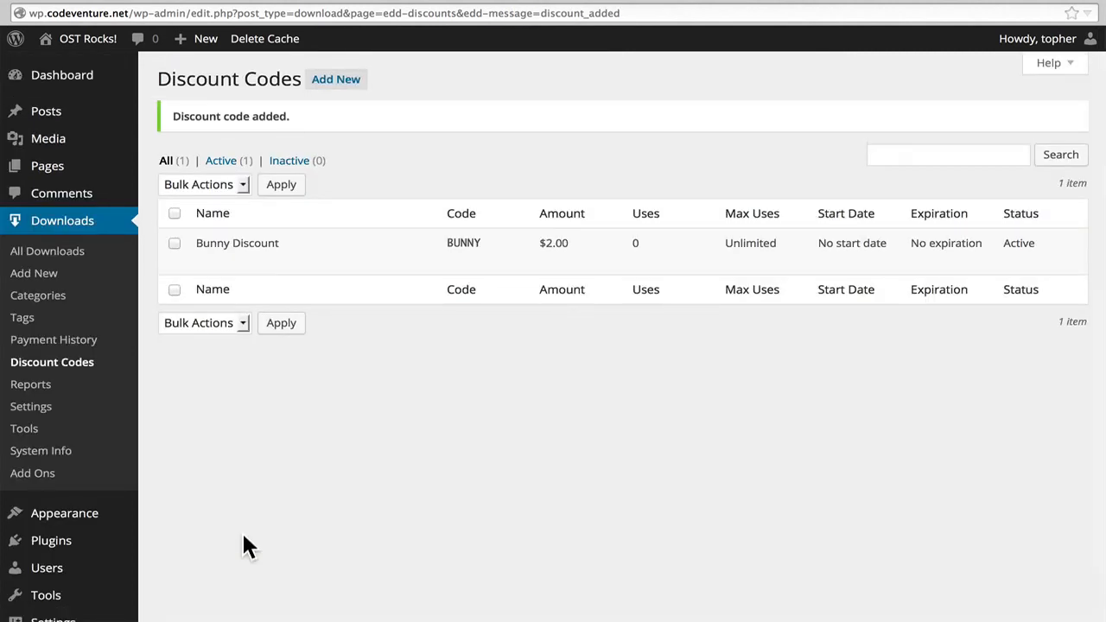
Open the downloads list in a separate tab, view the Big Buck Bunny product page and purchase it through to checkout.
mouse_move(461, 275)
left_click(76, 262, "super")
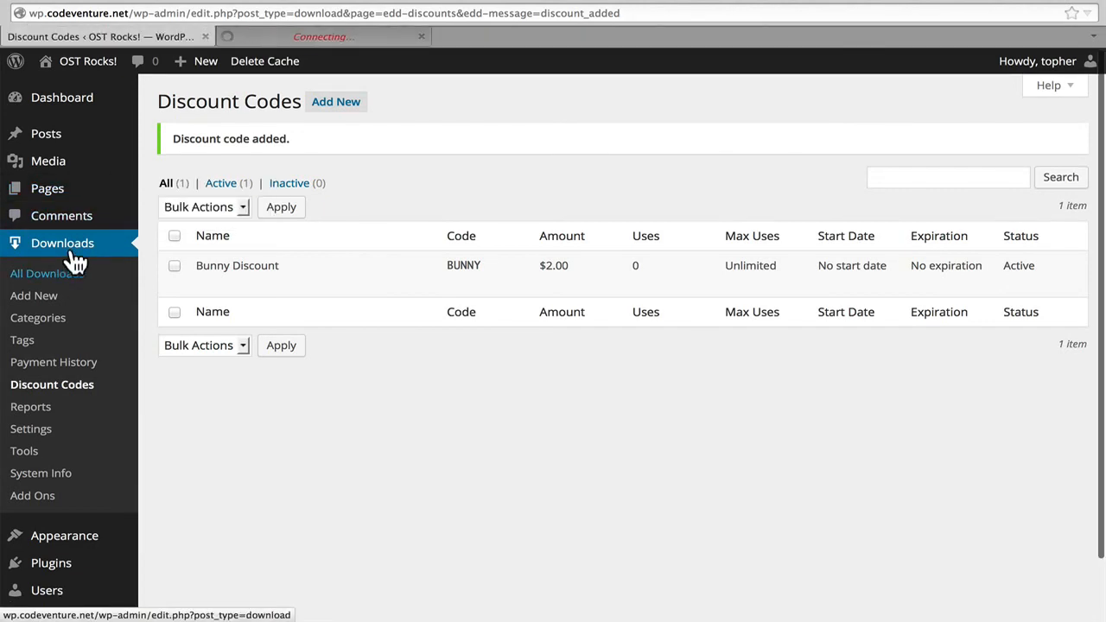
left_click(288, 32)
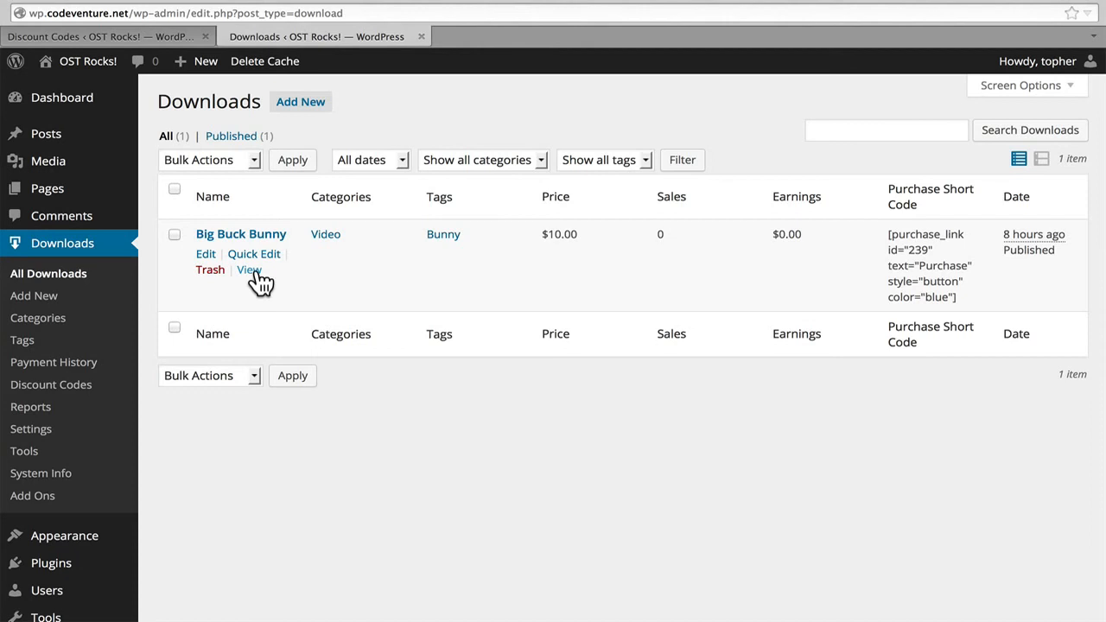
left_click(256, 271)
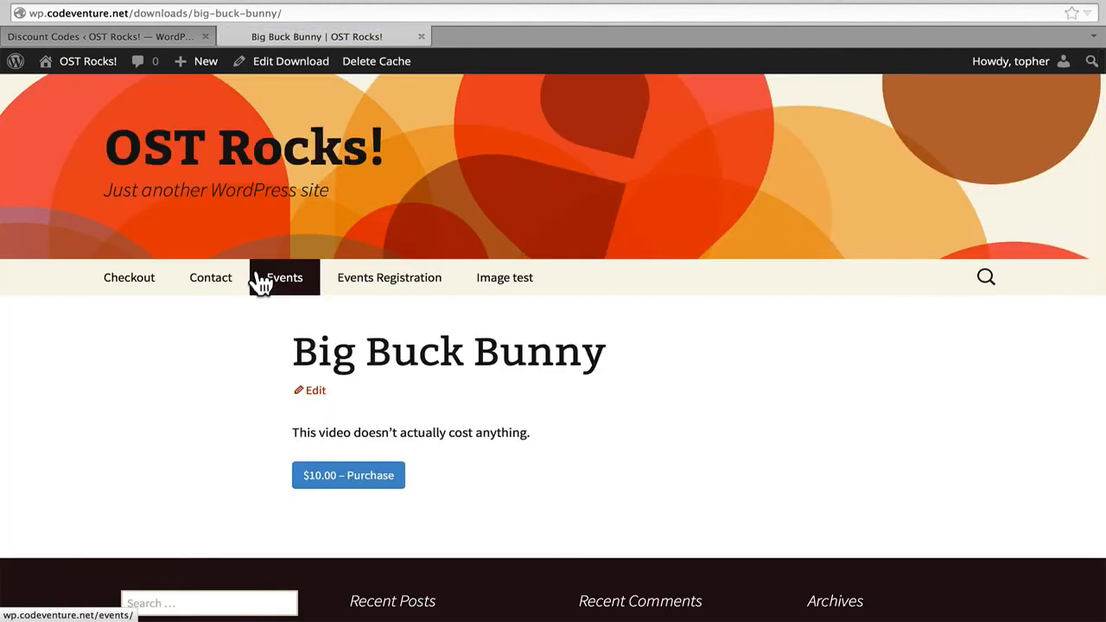
left_click(376, 485)
left_click(342, 483)
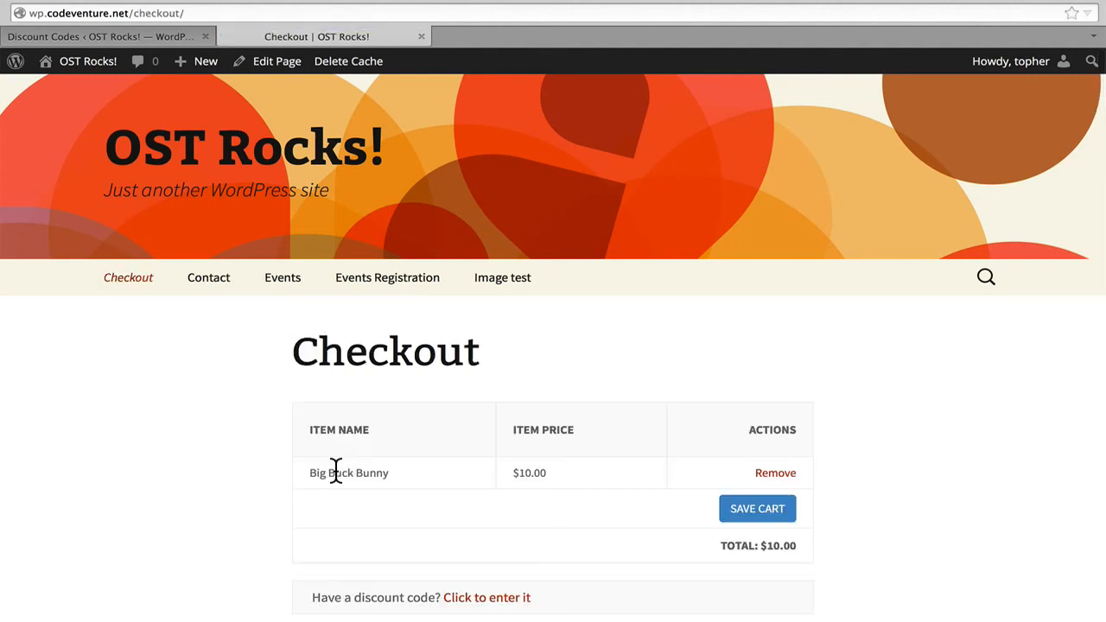
Apply the discount code BUNNY to the cart at checkout.
scroll(336, 472, "down", 3)
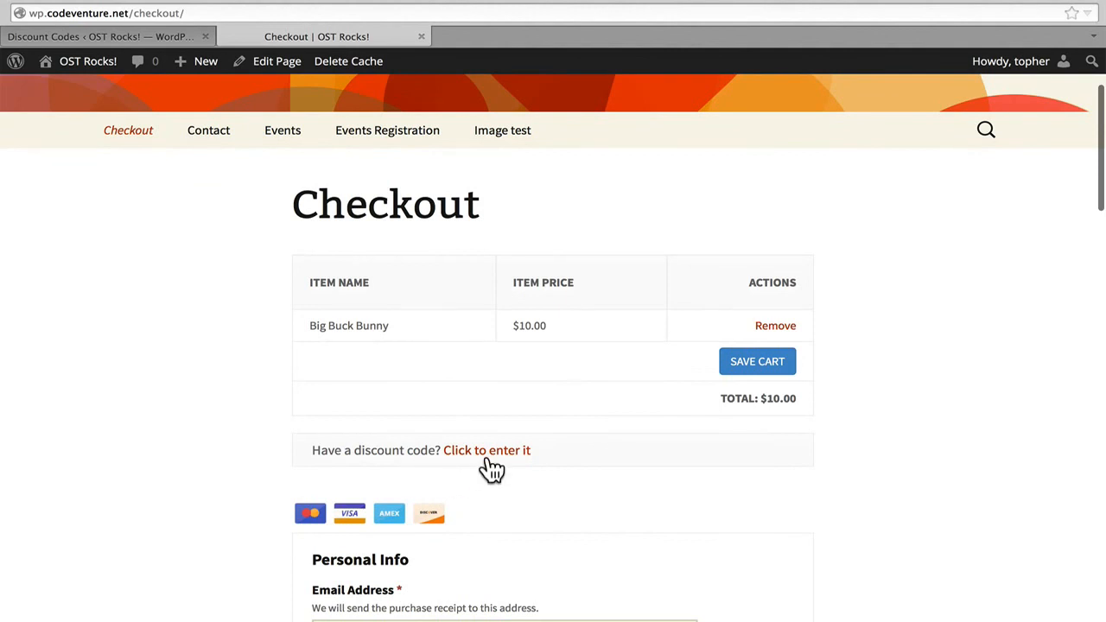
left_click(487, 461)
left_click(400, 501)
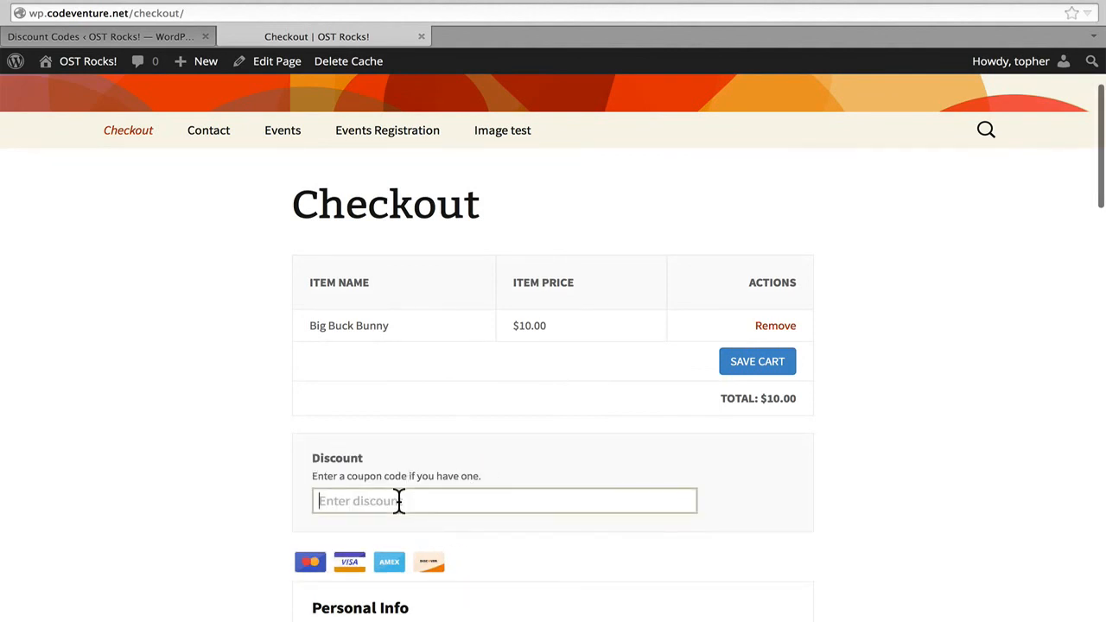
type("BUNNY")
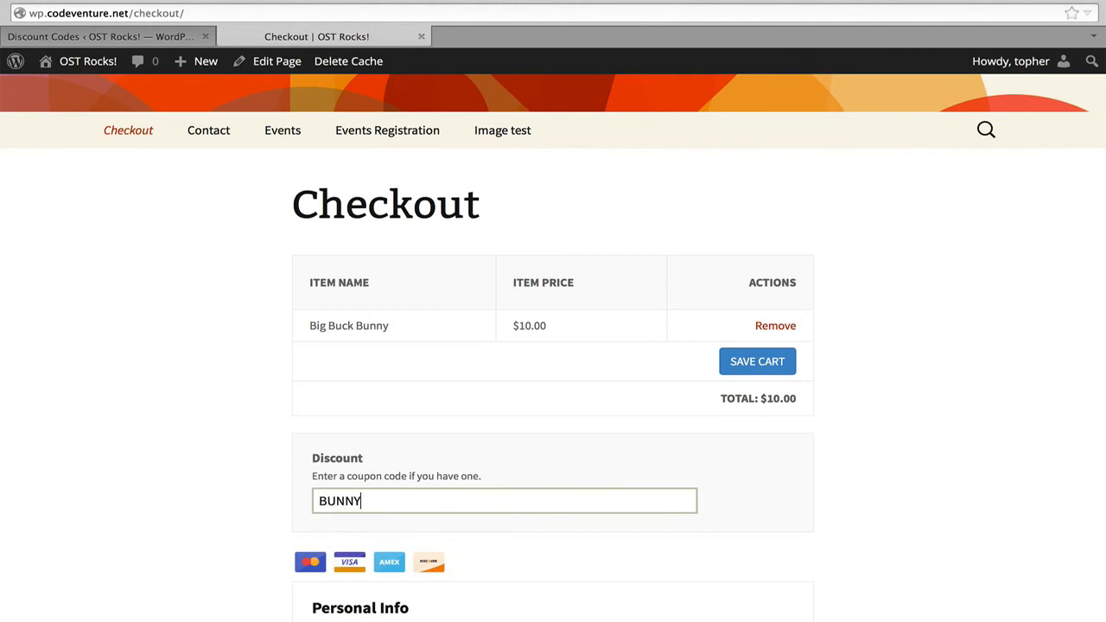
key("Return")
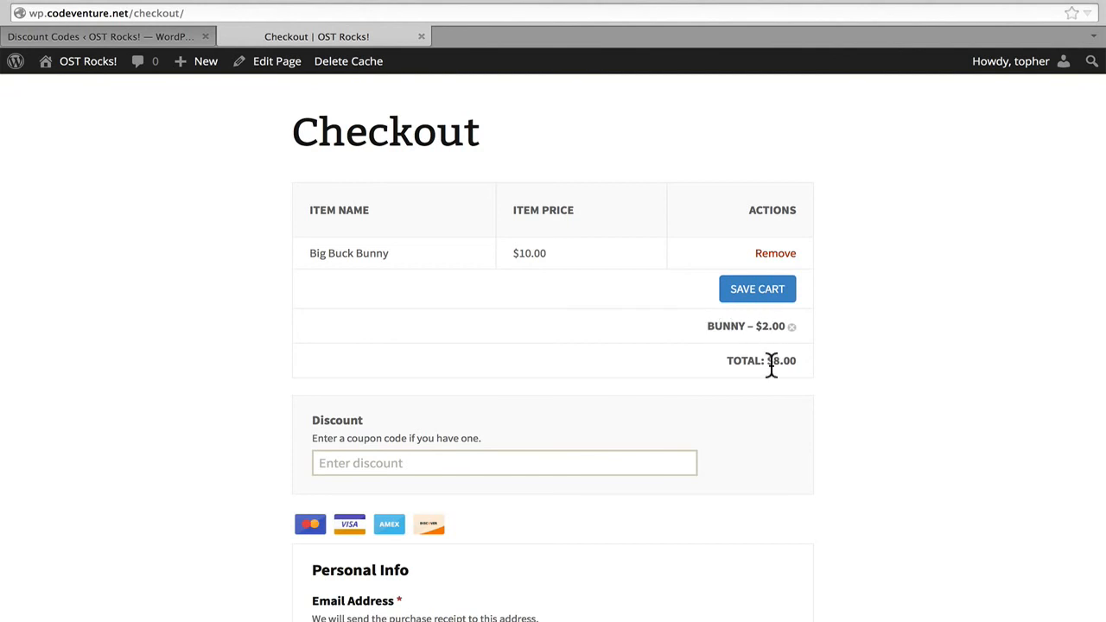
Enter the customer's first and last name in the checkout's personal info.
scroll(770, 365, "down", 5)
left_click(583, 320)
type("Topher")
key("Tab")
type("1kenobe")
key("Tab")
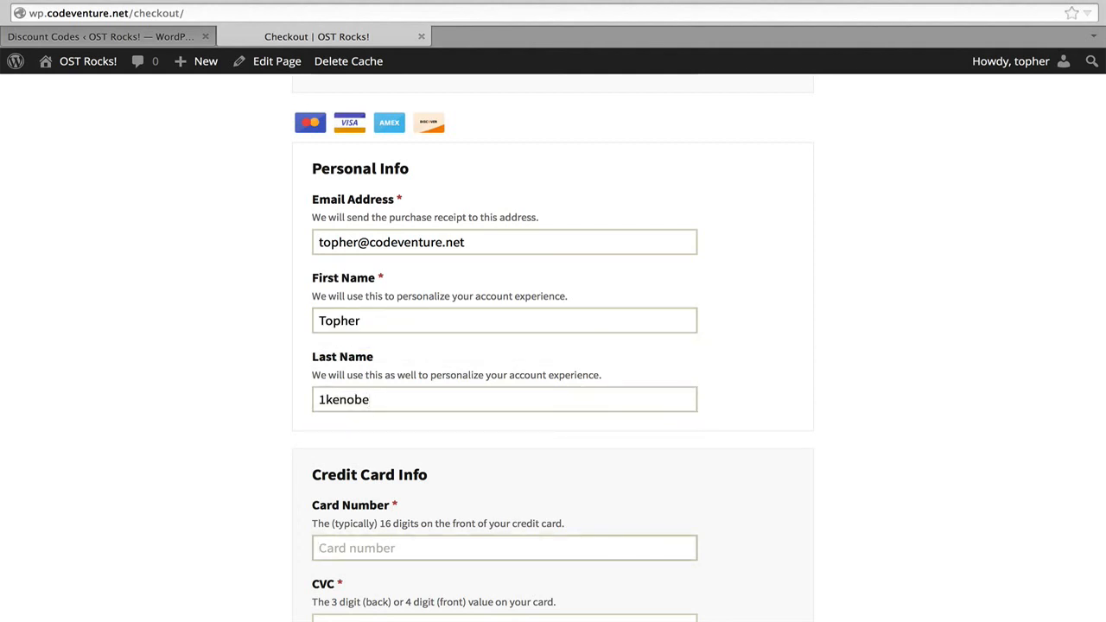
Enter the test card number and the card's security code in the credit card info.
type("4242424242424242`")
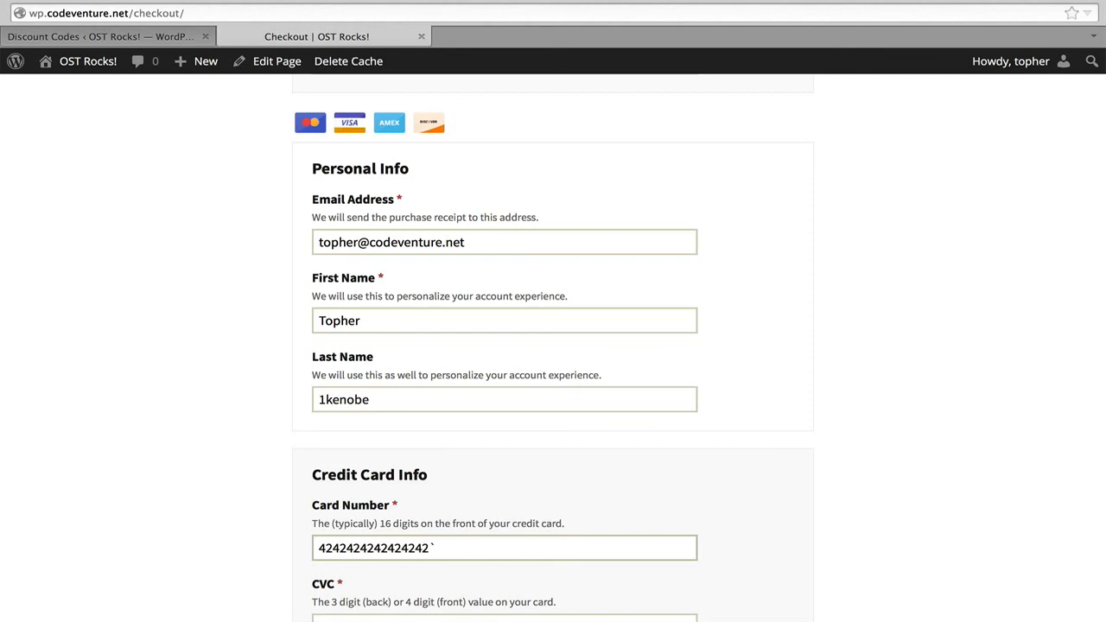
key("BackSpace")
key("Tab")
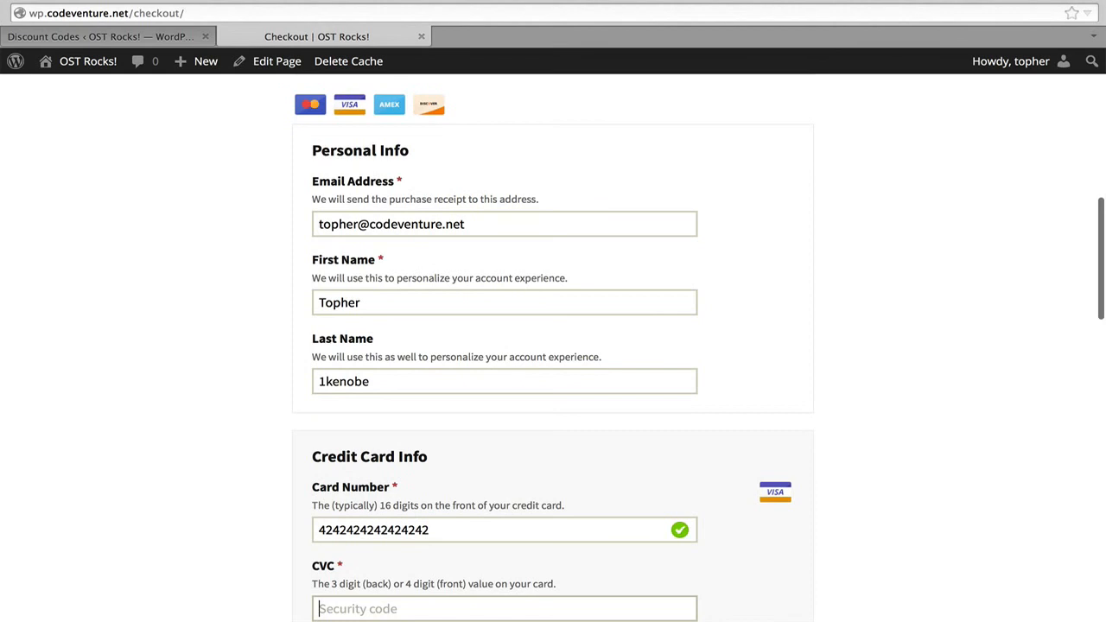
type("234")
key("Tab")
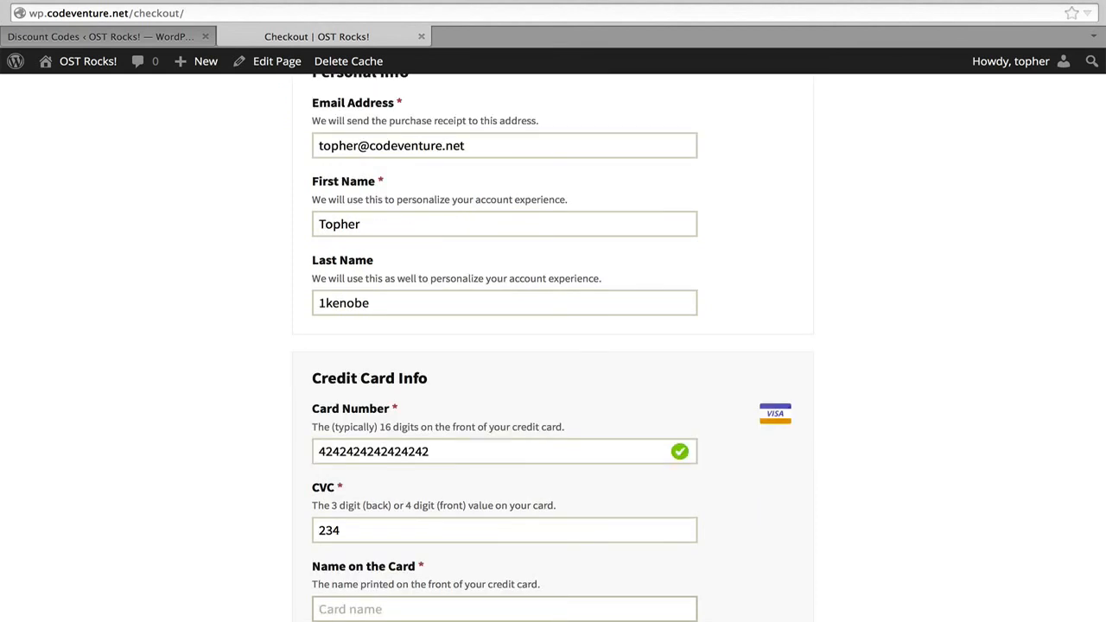
Enter the name on the card and set the card's expiration year to 15.
type("Burt")
key("Tab")
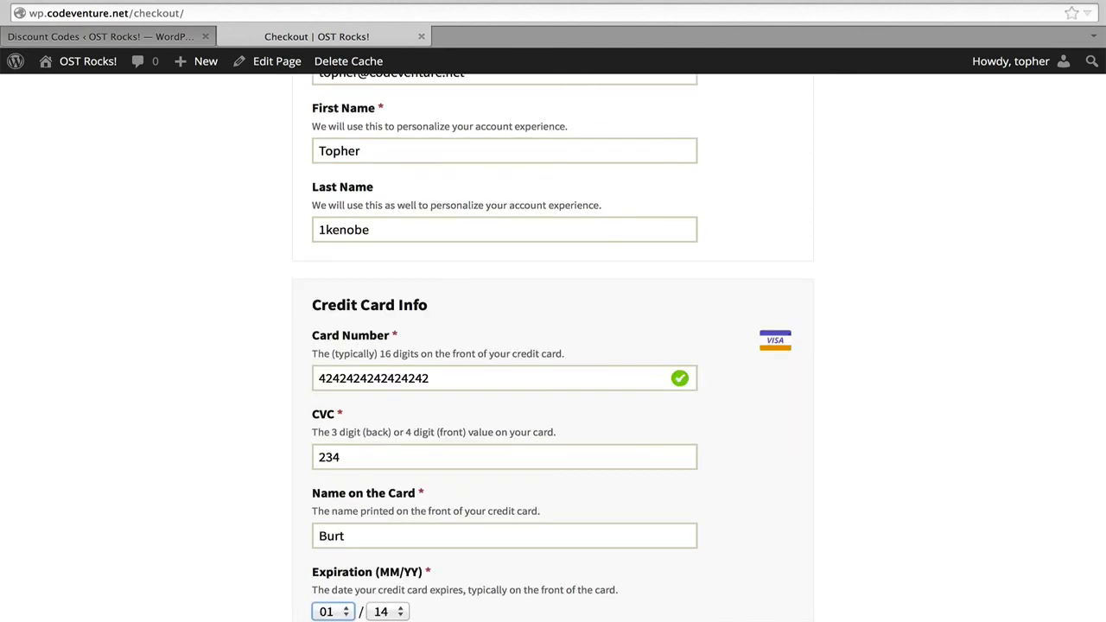
key("Tab")
key("Down")
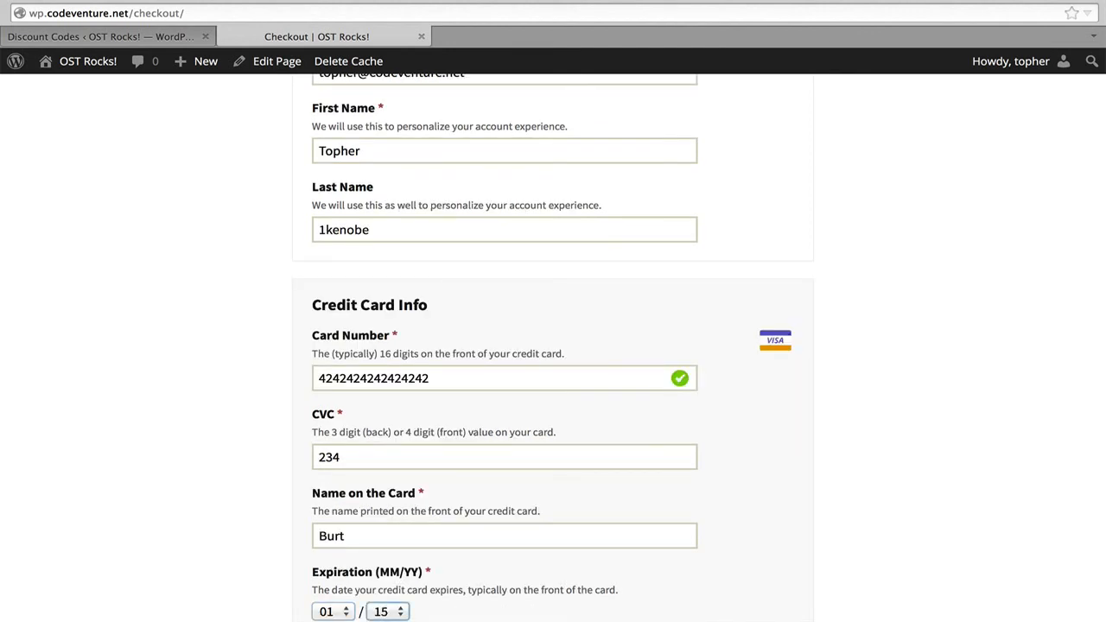
Keep the filled-in billing address, country and state, and submit the purchase.
key("Tab")
key("Tab")
key("Tab")
key("Tab")
key("Tab")
key("Tab")
key("Tab")
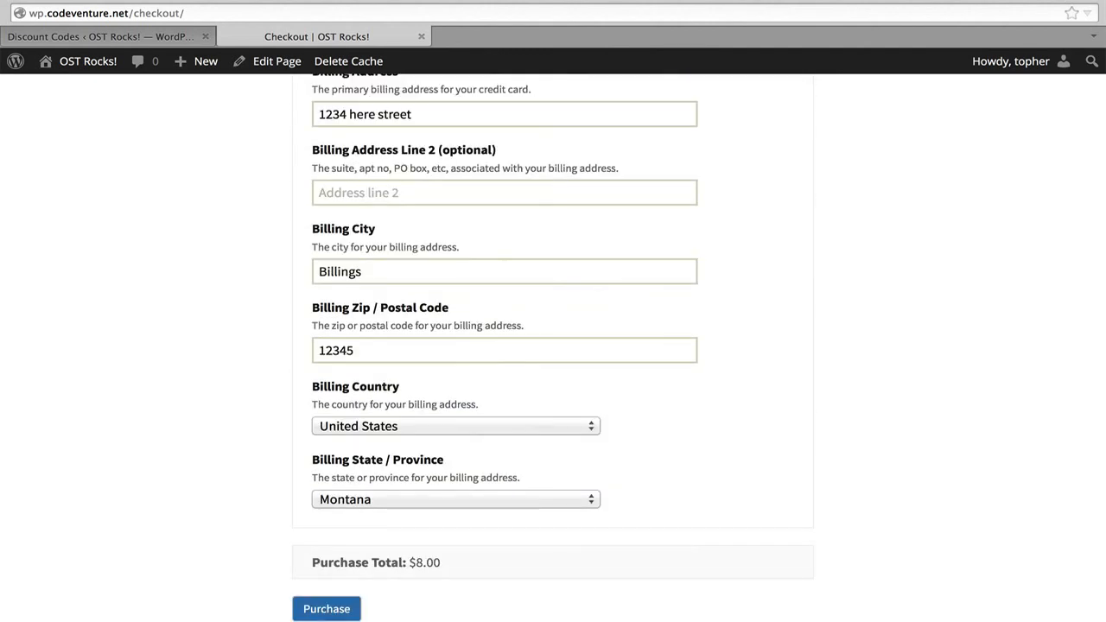
left_click(324, 612)
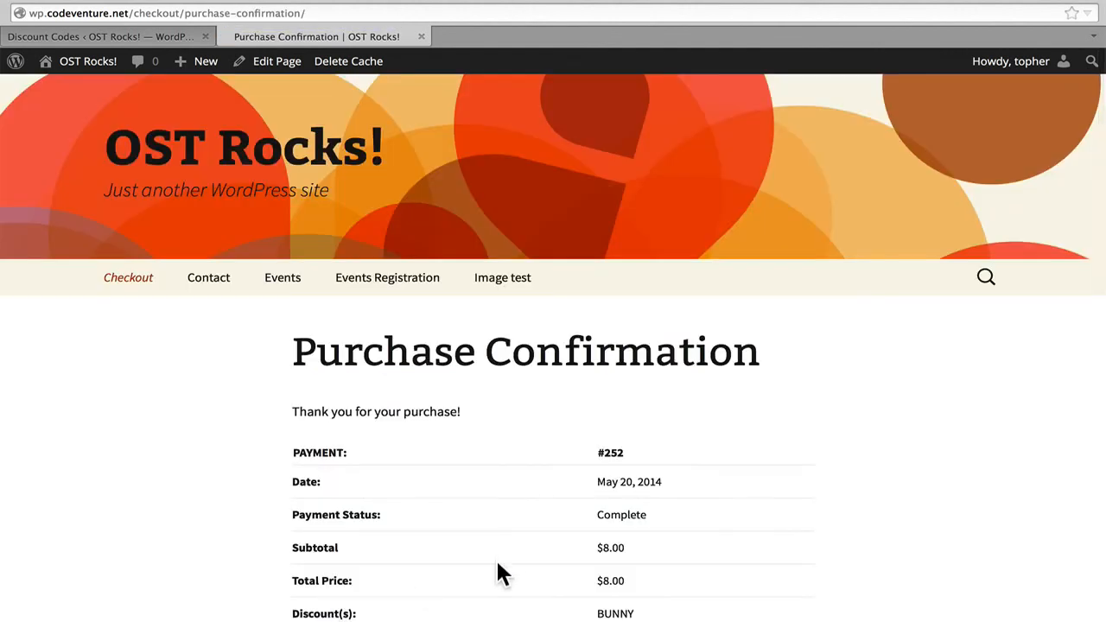
Review the payment and product details on the purchase confirmation, and return to the discount codes list.
scroll(505, 571, "down", 2)
scroll(505, 563, "down", 7)
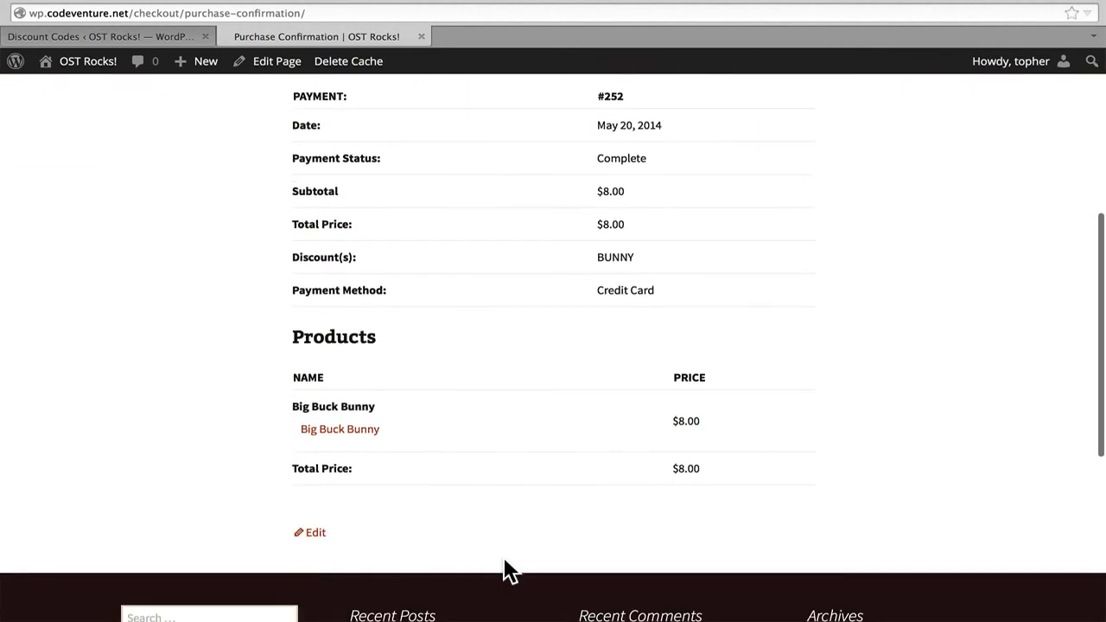
left_click(117, 34)
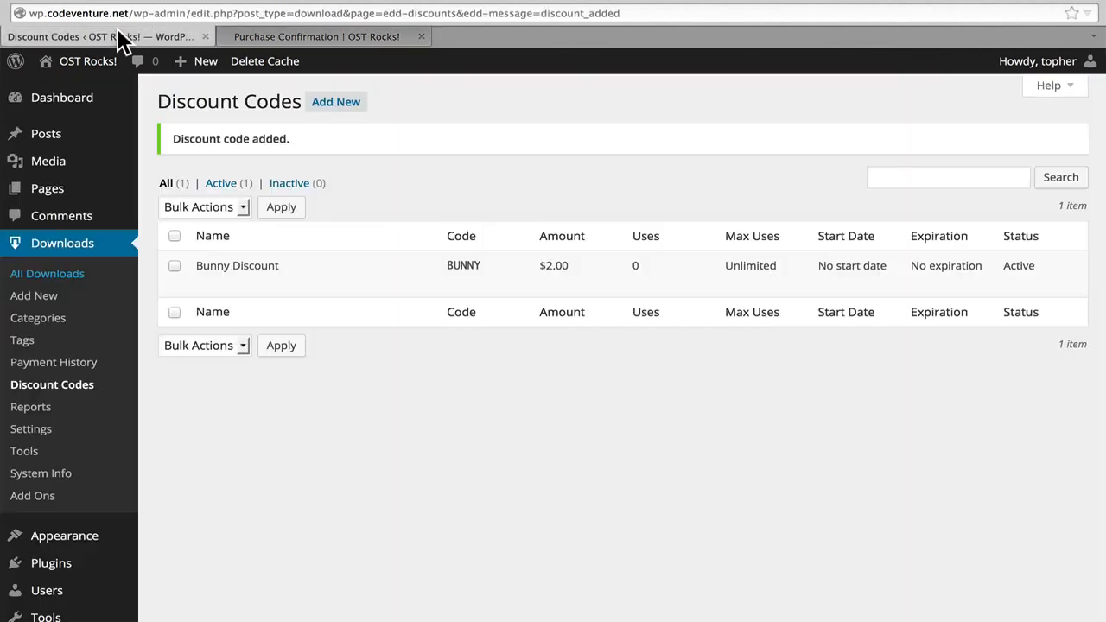
left_click(55, 1)
Look through the iOS Sales / Earnings Tracker screenshots from the splash image to the Setup screen, and close the gallery.
mouse_move(635, 273)
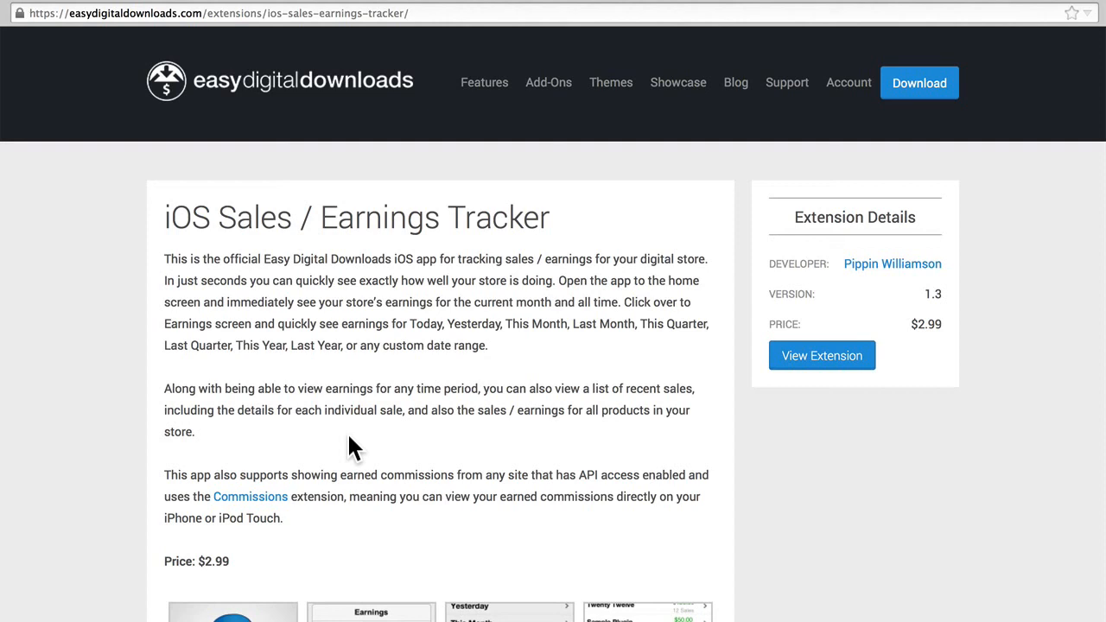
scroll(349, 448, "down", 5)
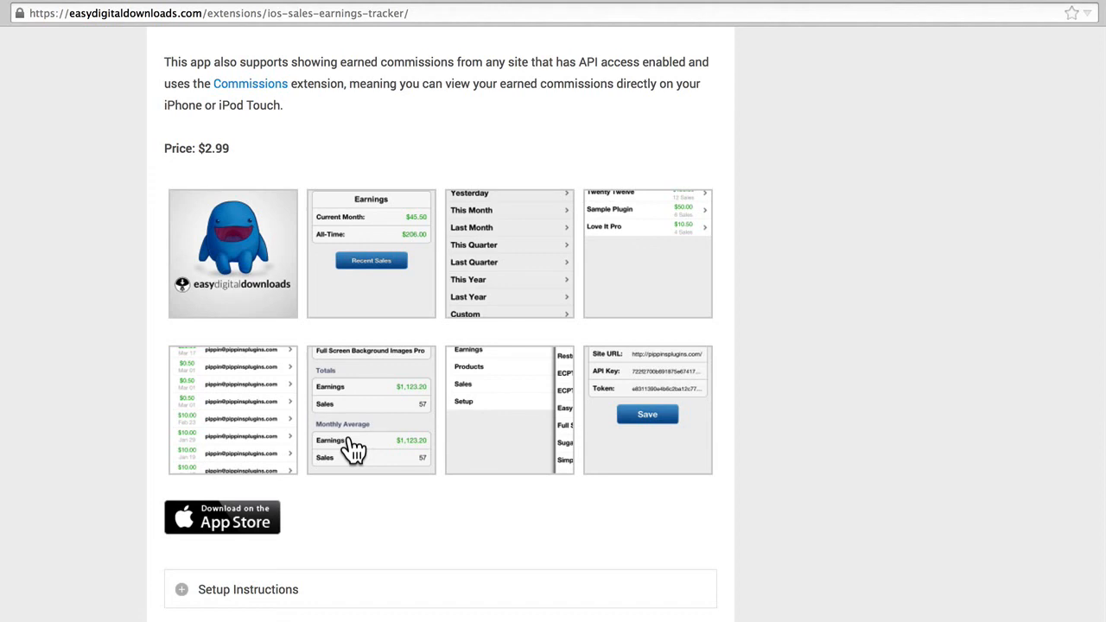
left_click(215, 277)
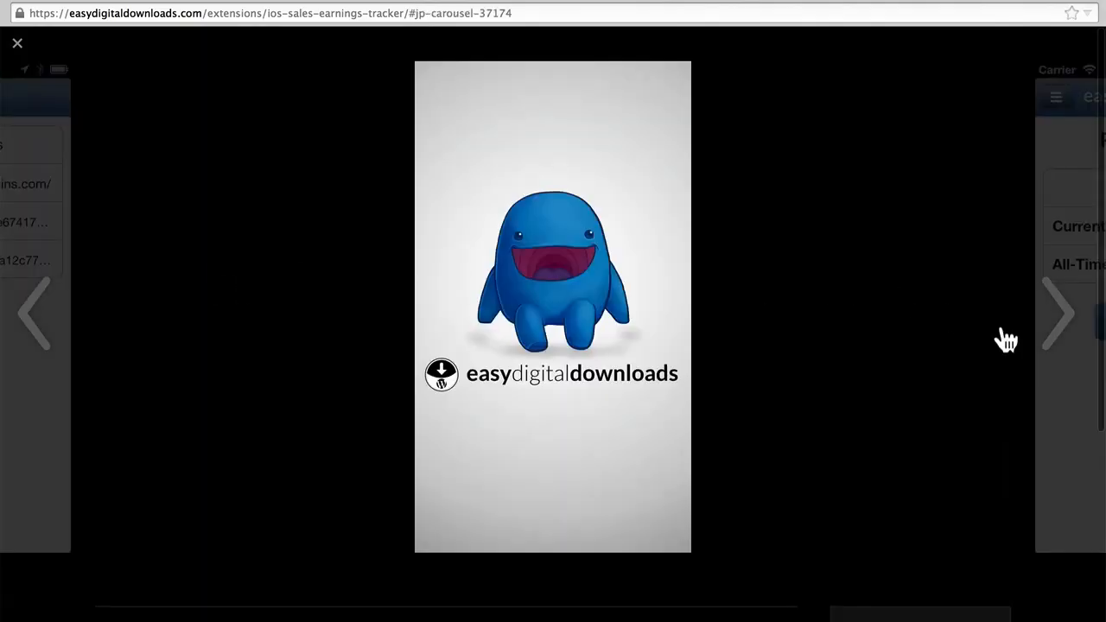
left_click(1060, 312)
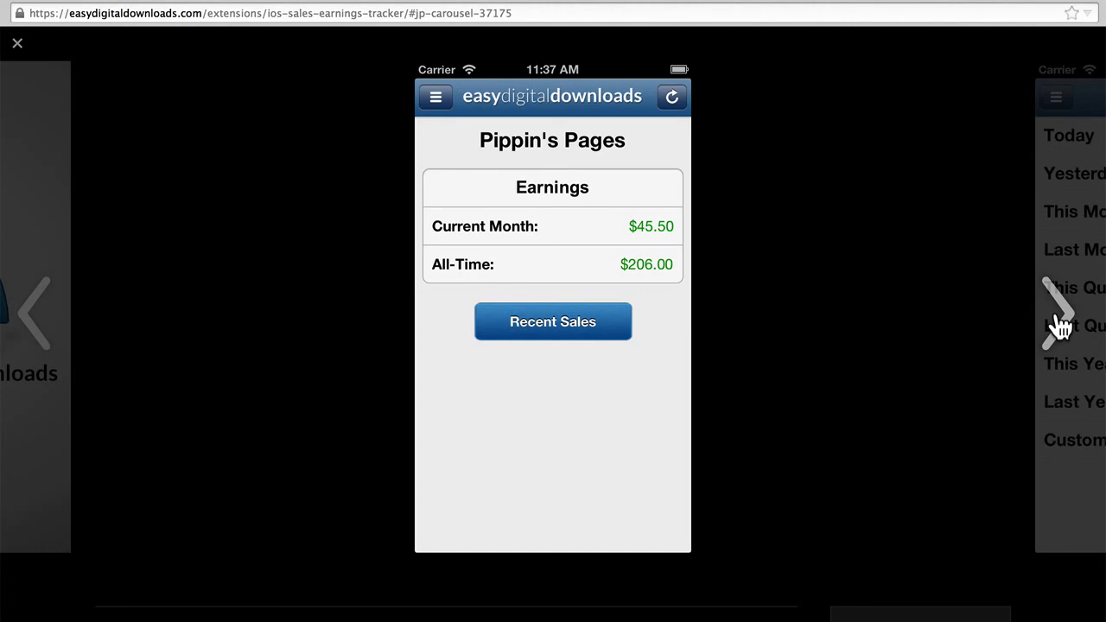
left_click(1060, 313)
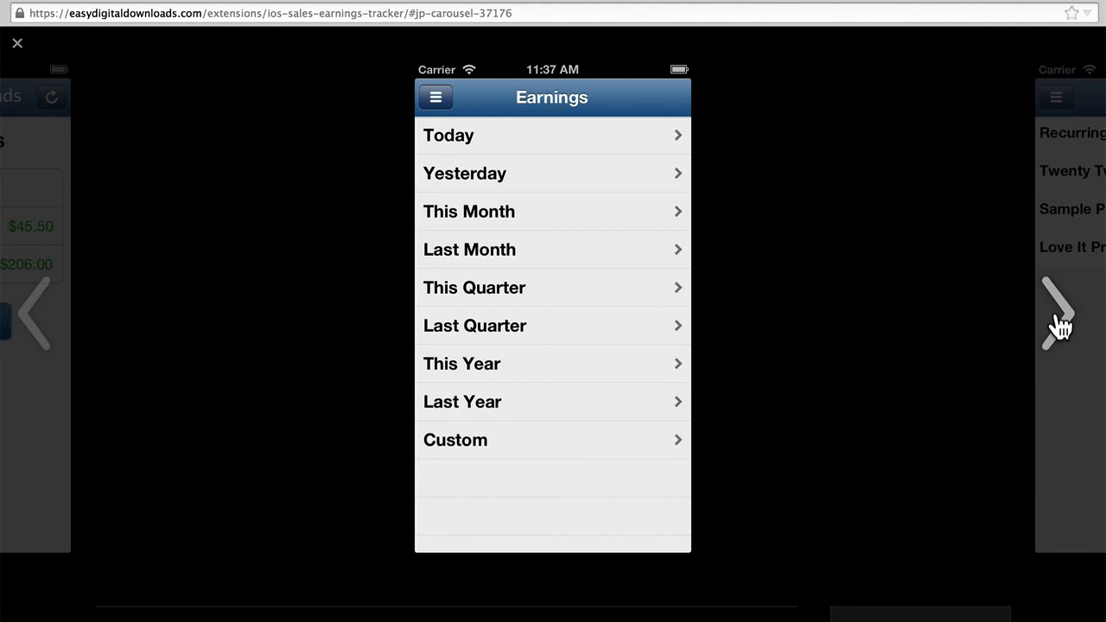
left_click(1056, 317)
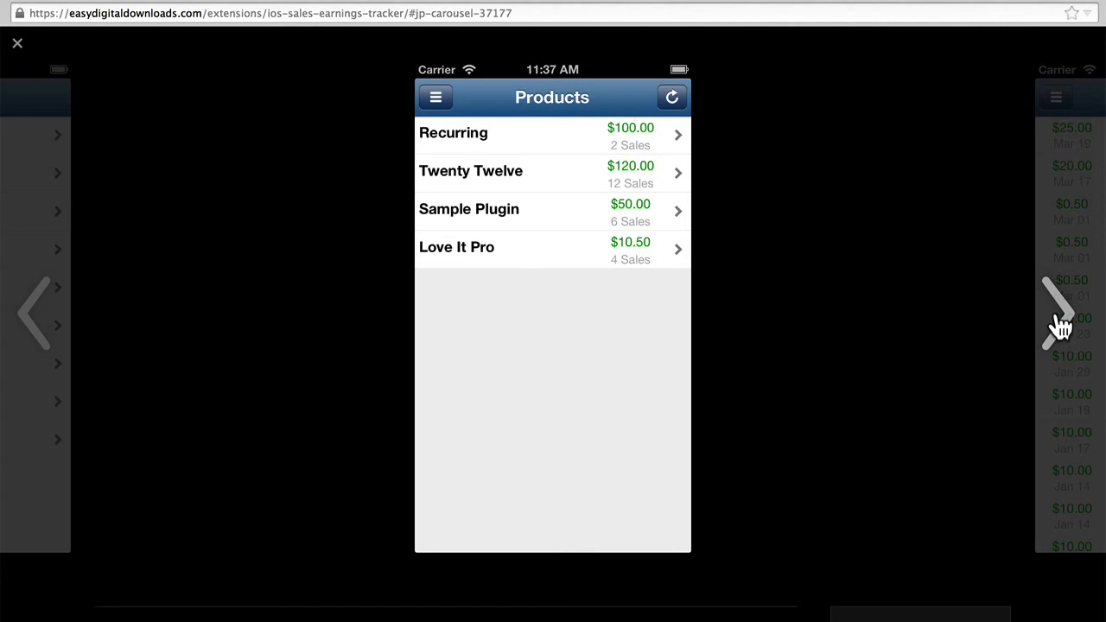
left_click(1061, 327)
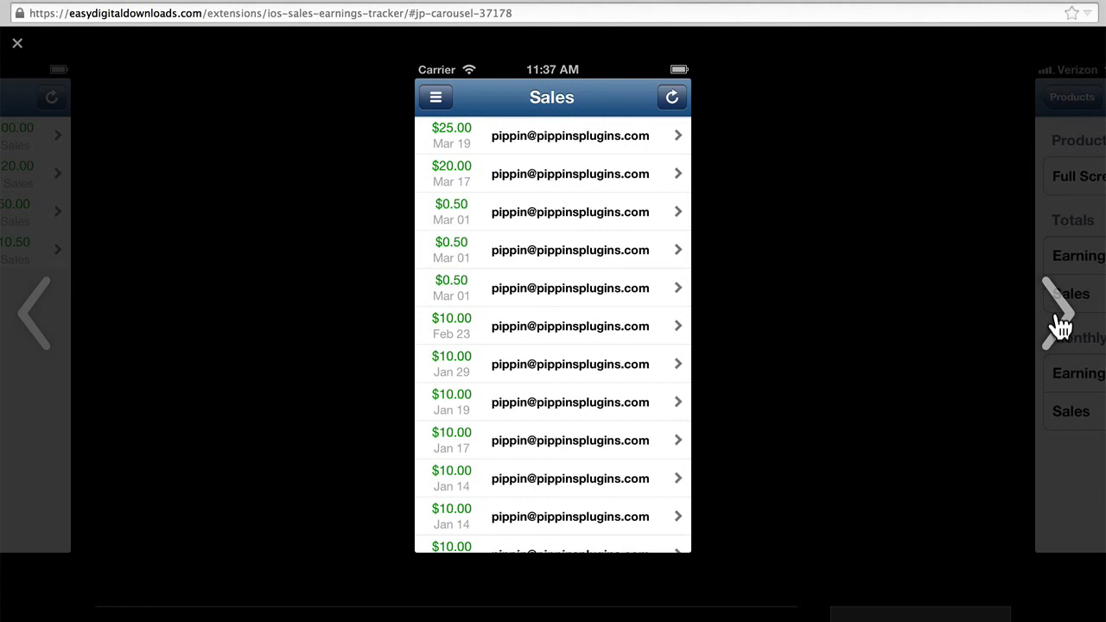
left_click(1060, 327)
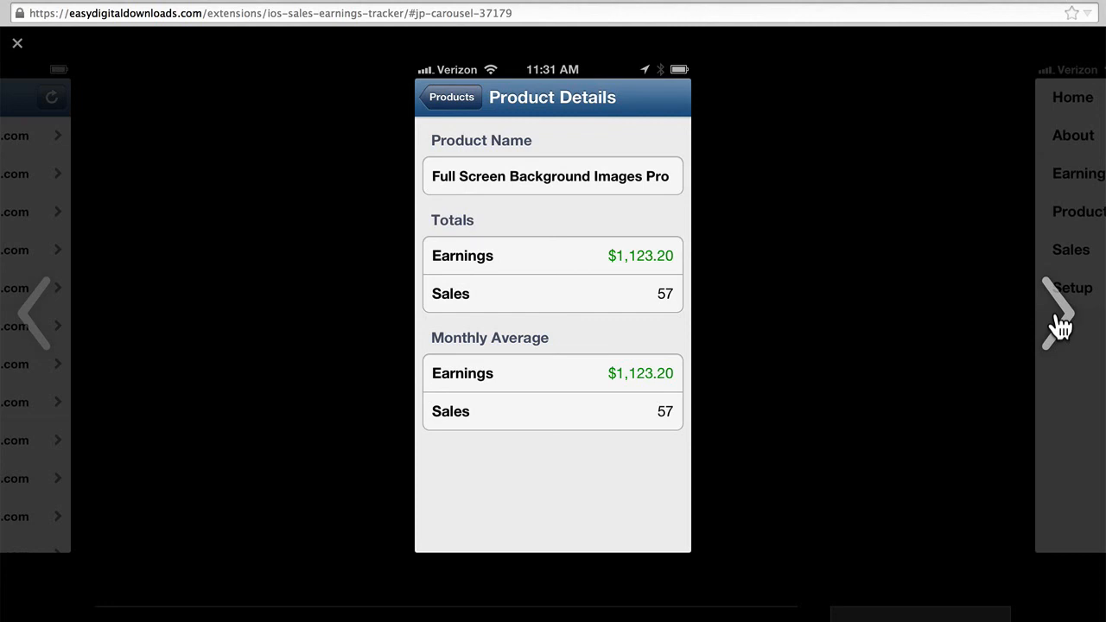
left_click(1061, 327)
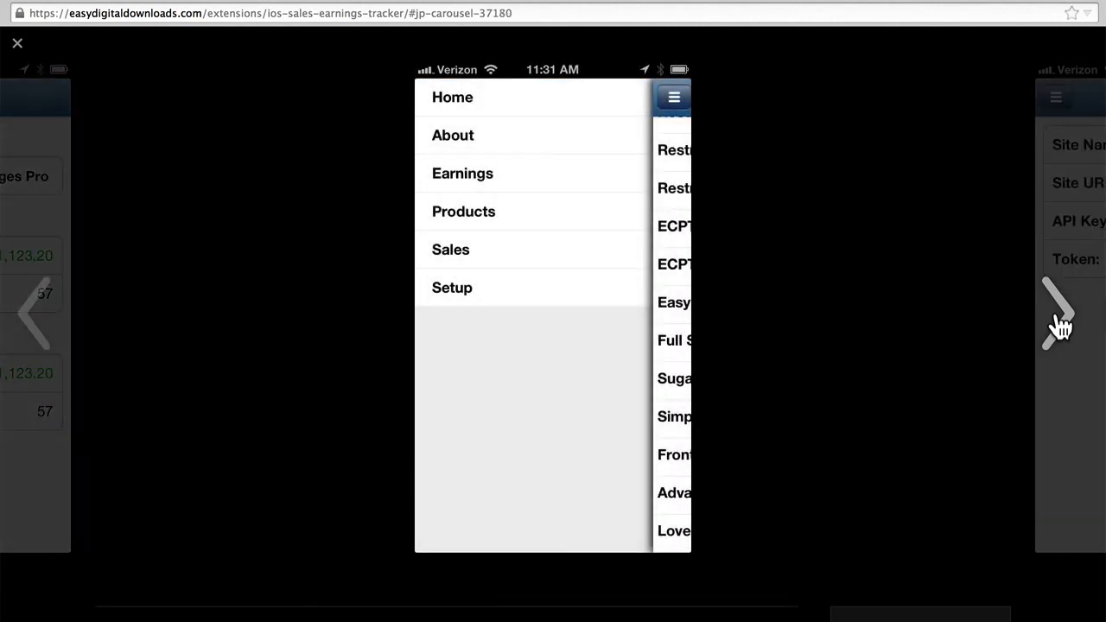
left_click(1061, 327)
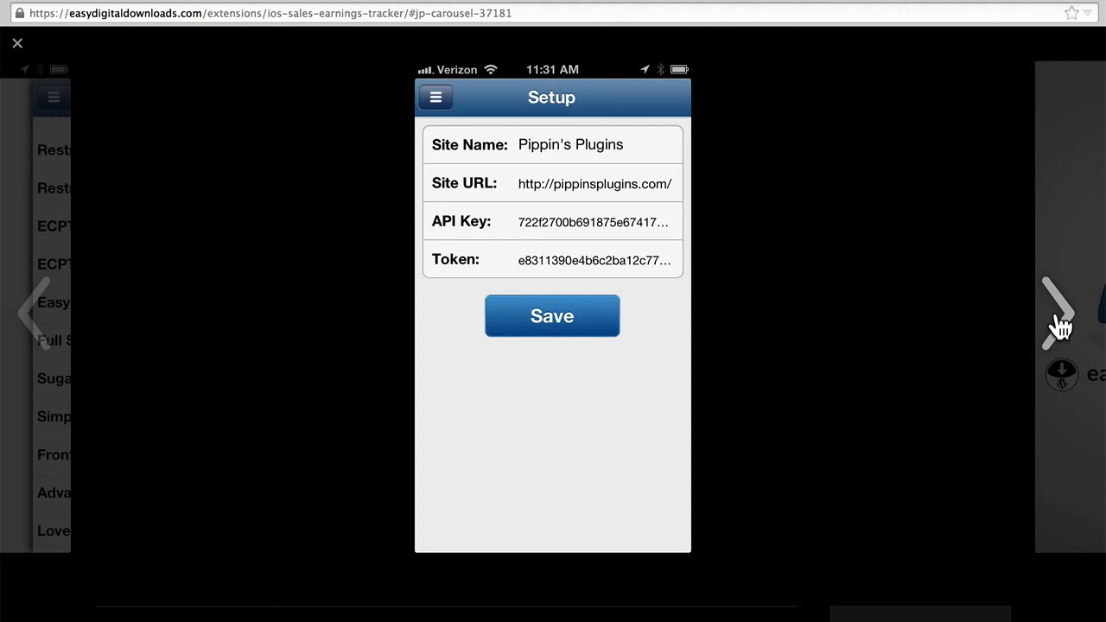
key("Escape")
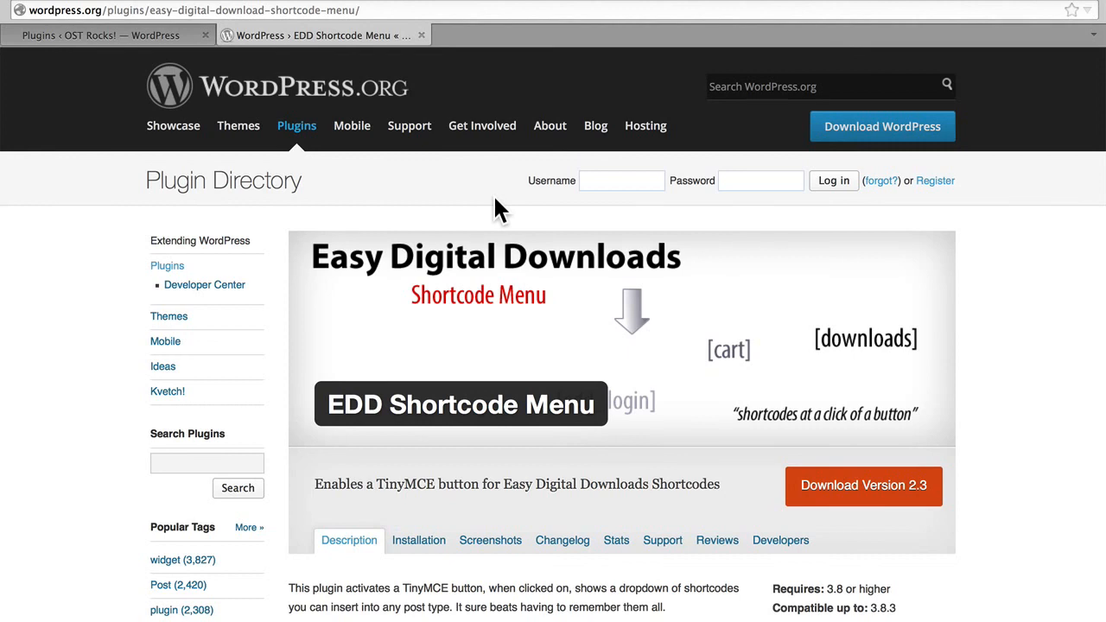
Copy the plugin name EDD Shortcode Menu from its directory page and search for it in the site's plugin installer.
double_click(368, 403)
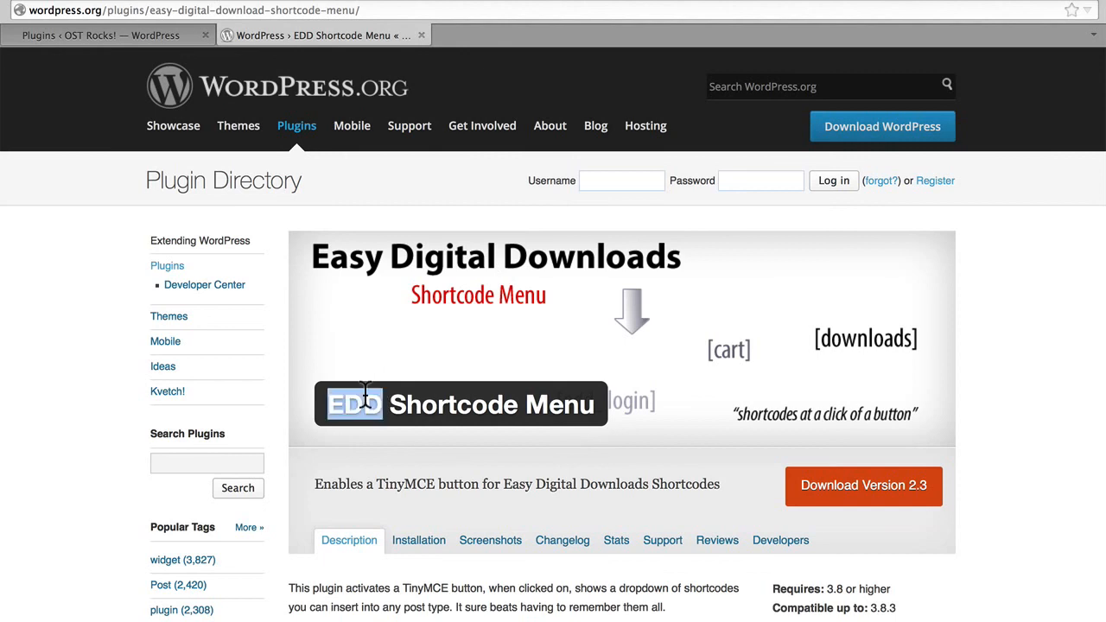
triple_click(538, 396)
left_click_drag(540, 393, 358, 406)
key("ctrl+c")
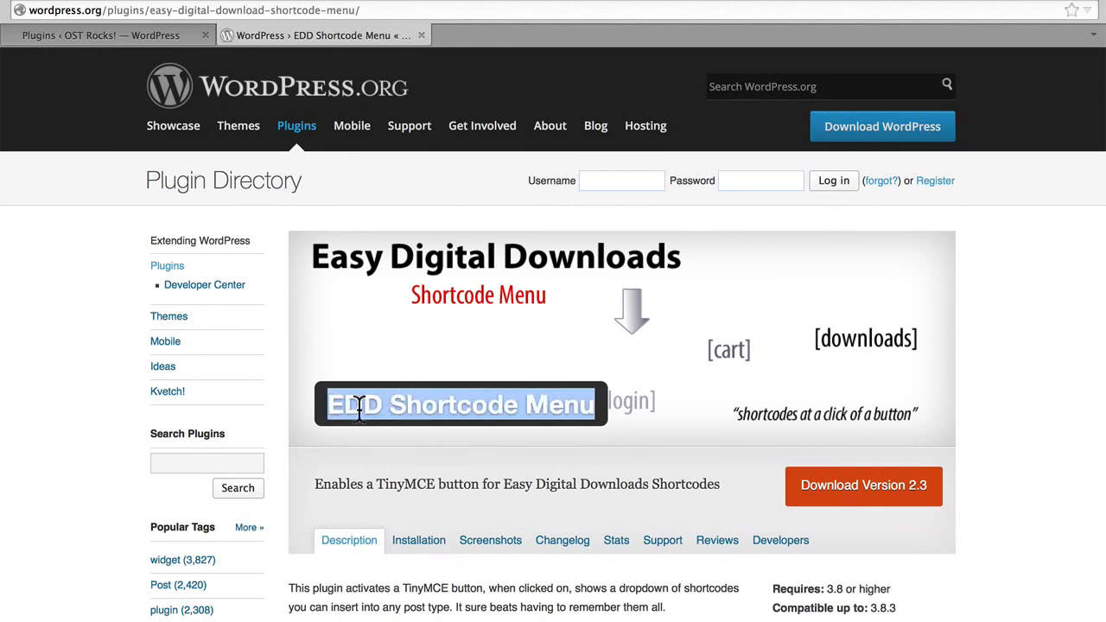
left_click(61, 35)
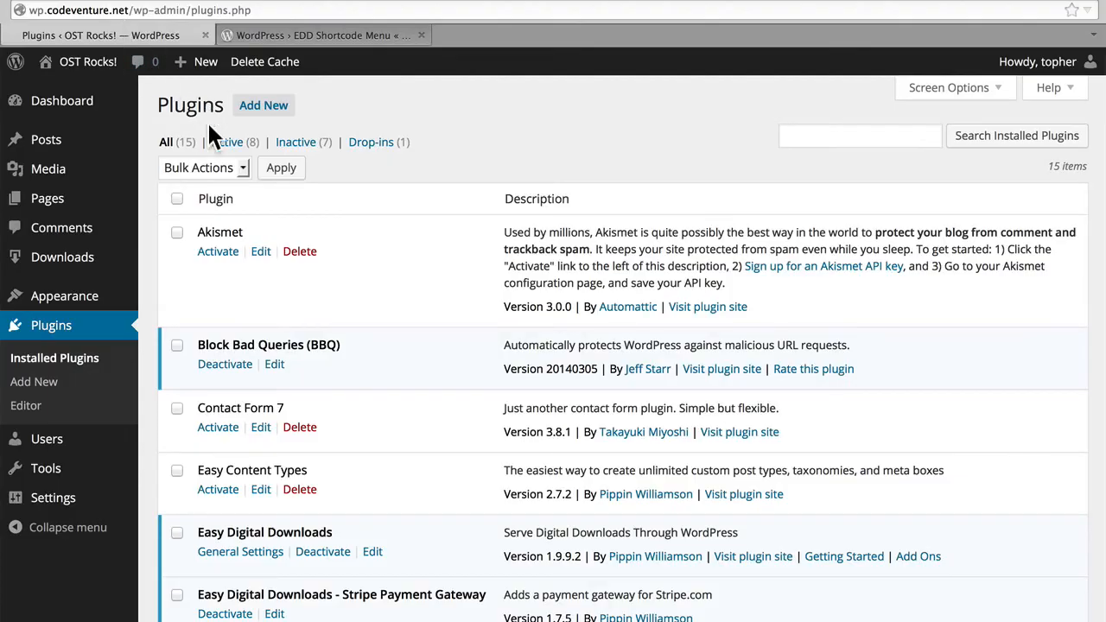
left_click(259, 108)
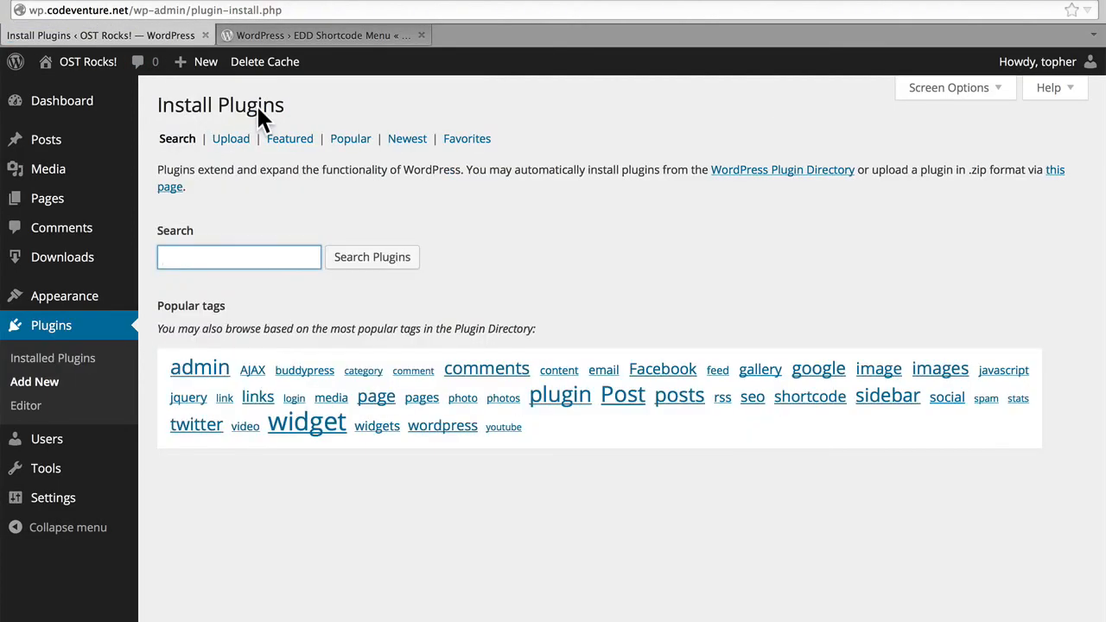
key("ctrl+v")
key("Return")
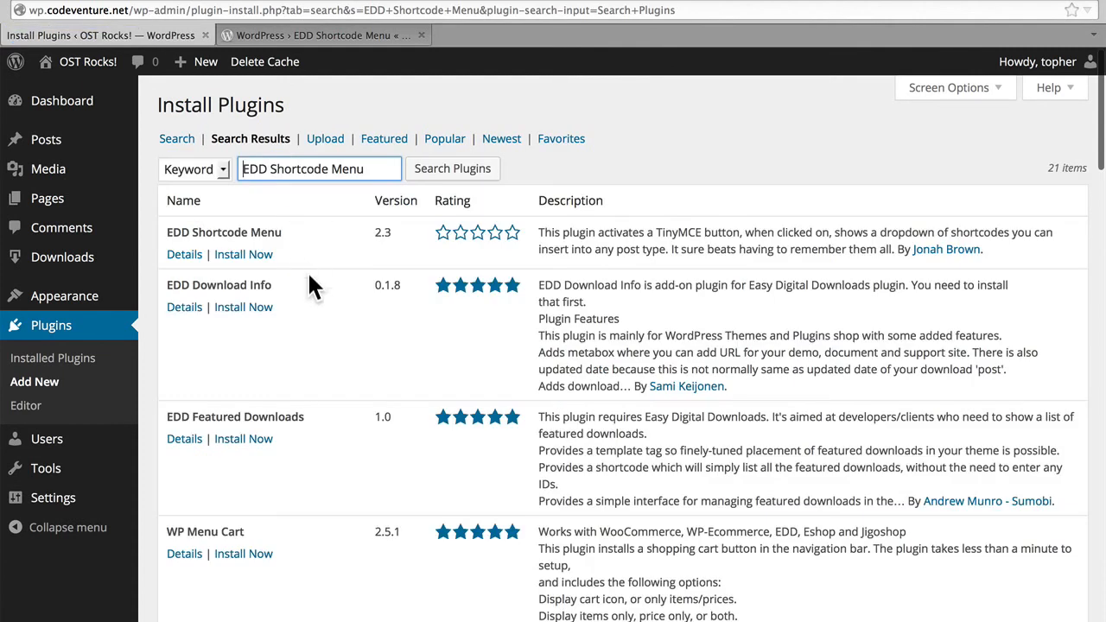
Install the EDD Shortcode Menu plugin from the search results and activate it.
left_click(244, 255)
key("Return")
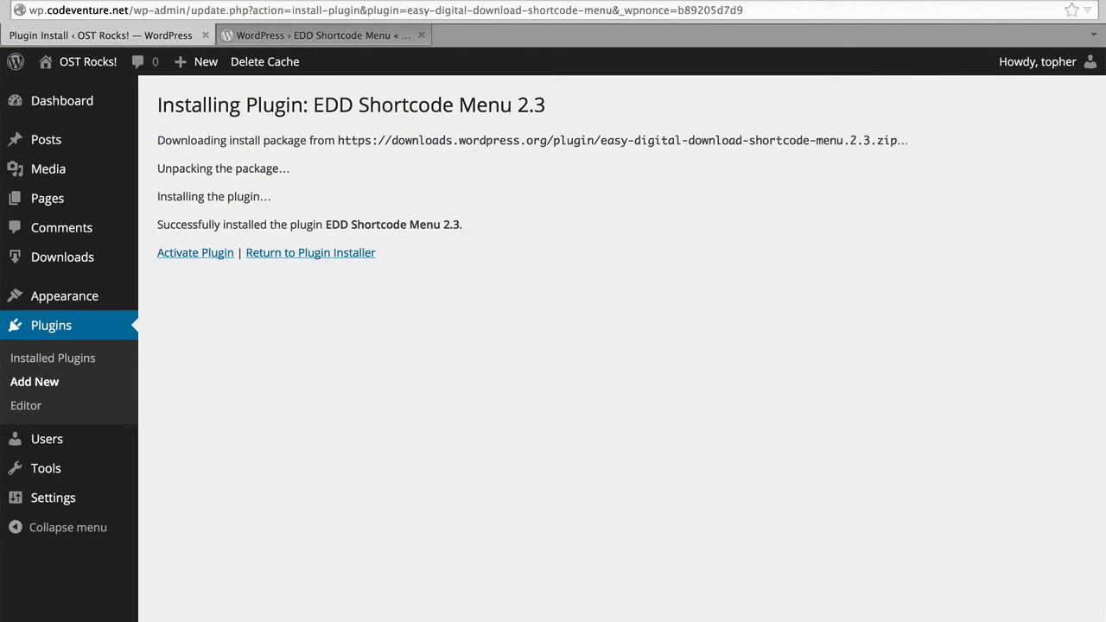
left_click(197, 252)
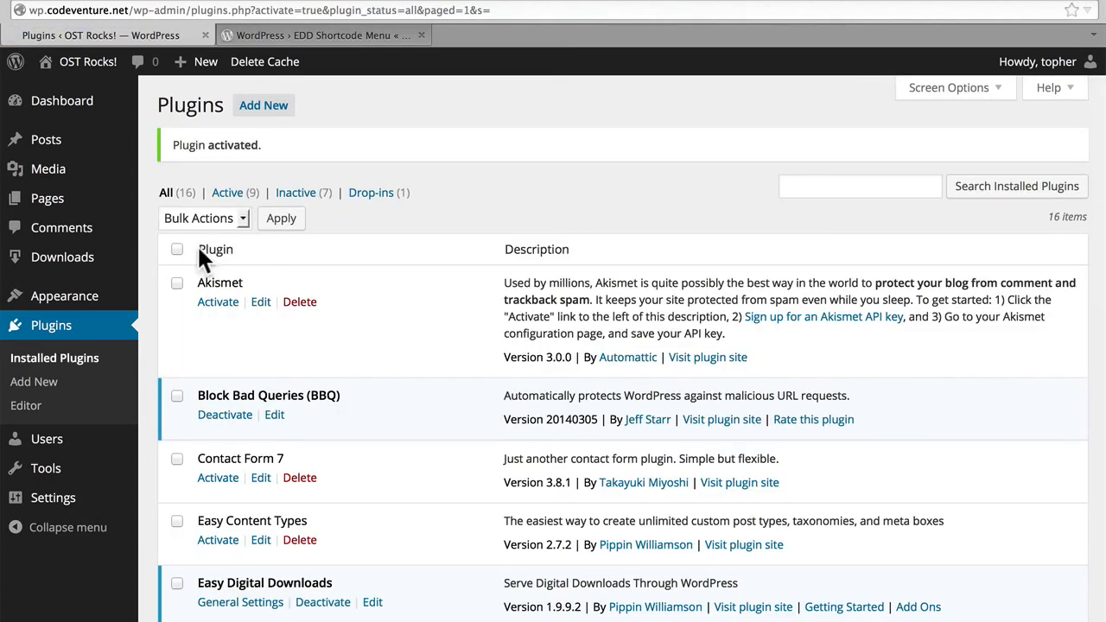
Create a new post titled "Test Product".
mouse_move(52, 146)
left_click(165, 176)
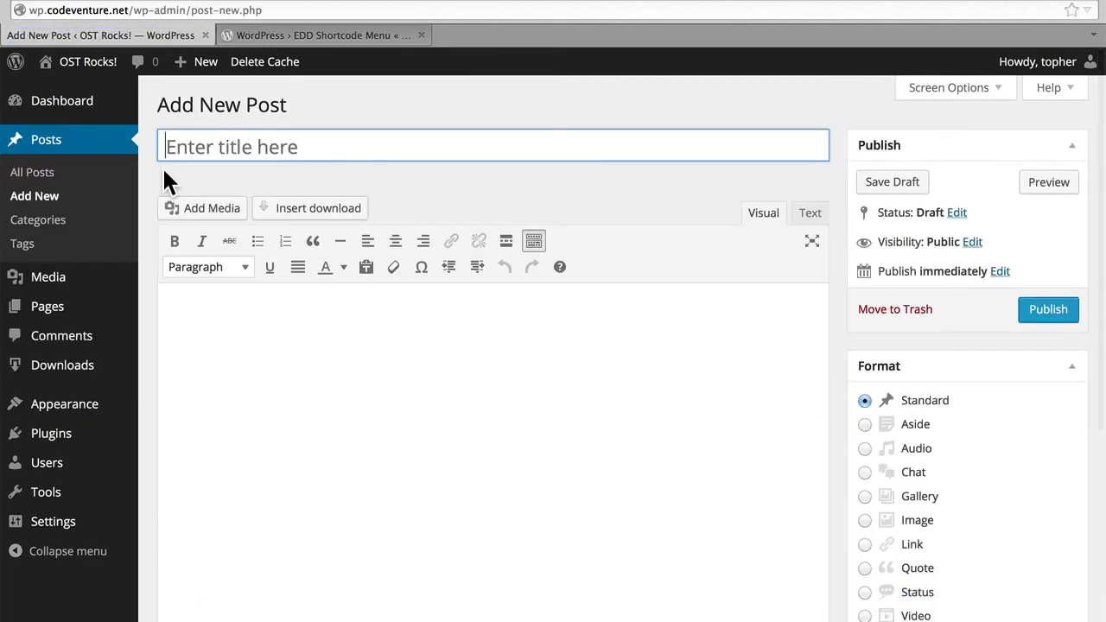
type("Test Product")
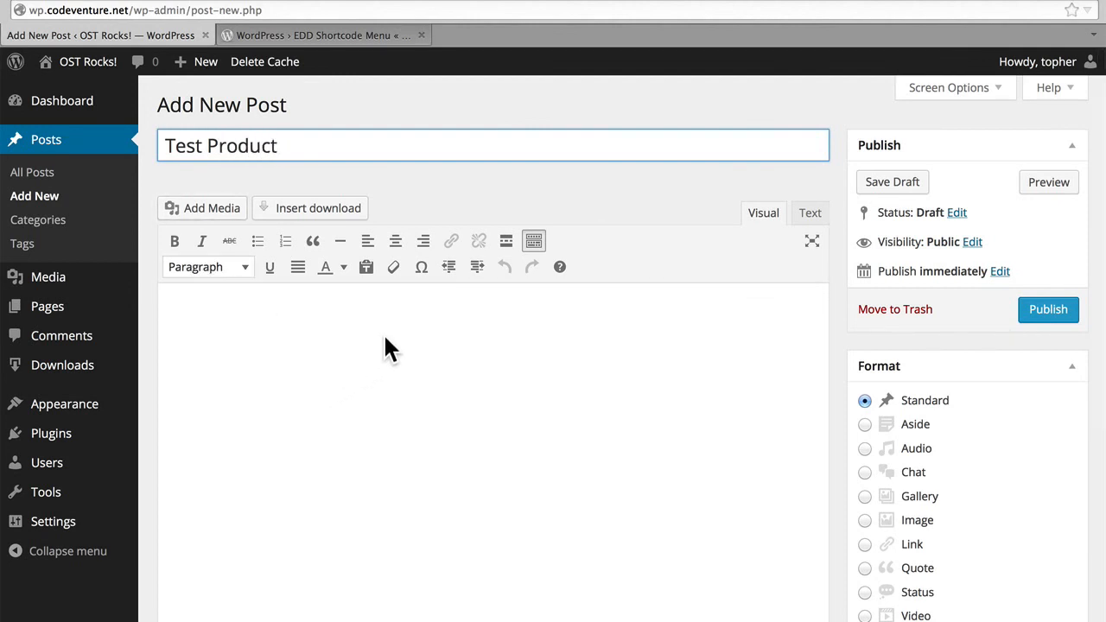
Configure a download to insert in the post, choosing Big Buck Bunny with the button style and the Blue color.
left_click(340, 213)
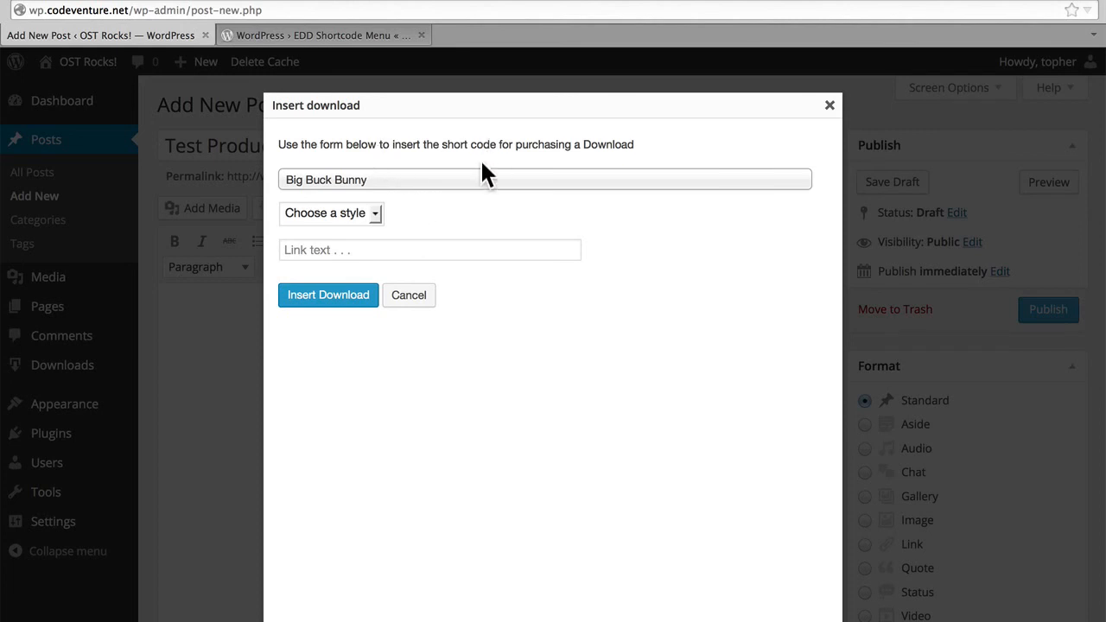
left_click(442, 182)
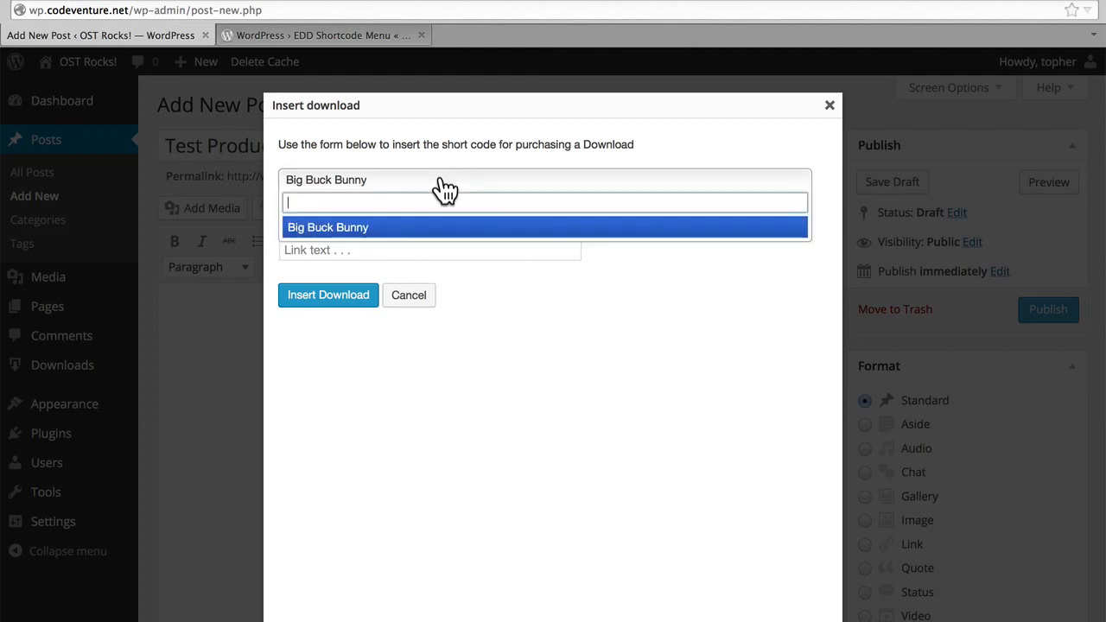
left_click(416, 228)
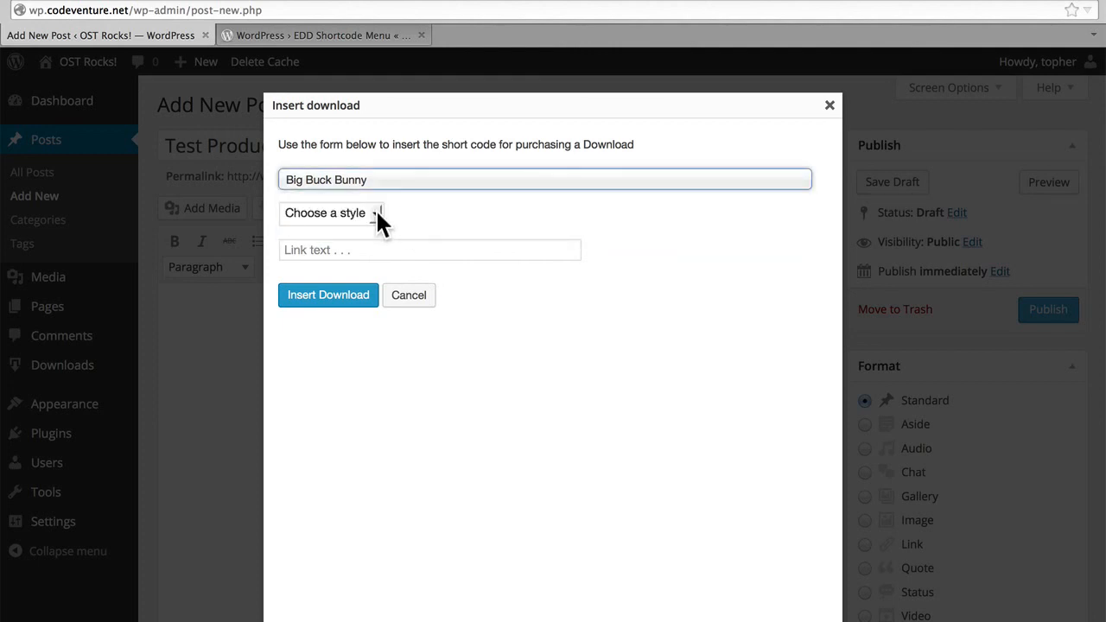
left_click(378, 216)
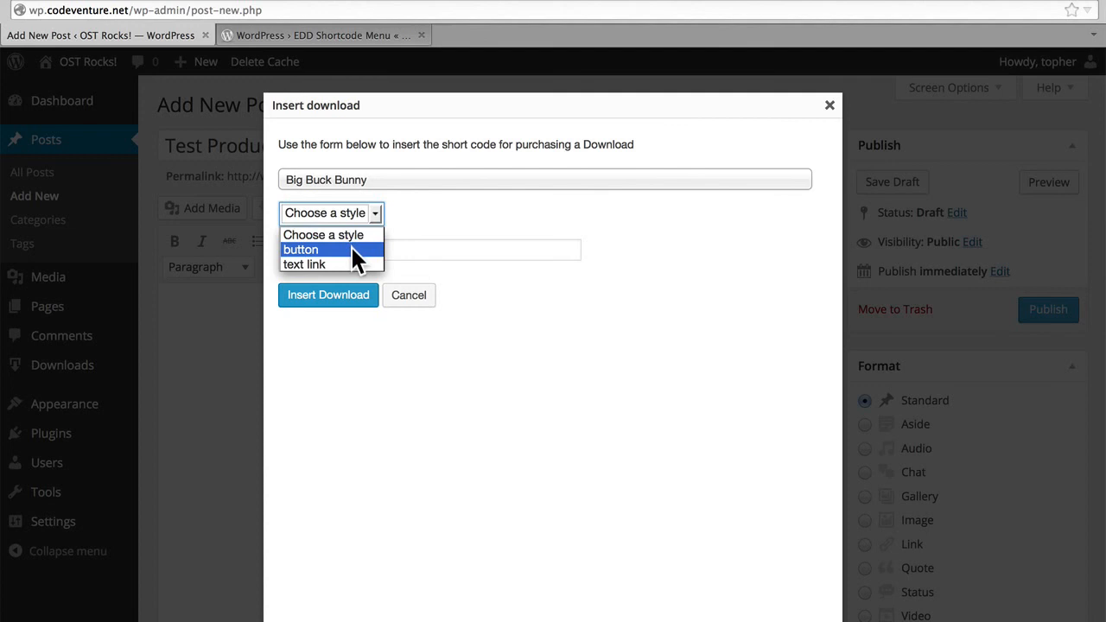
left_click(351, 248)
left_click(348, 246)
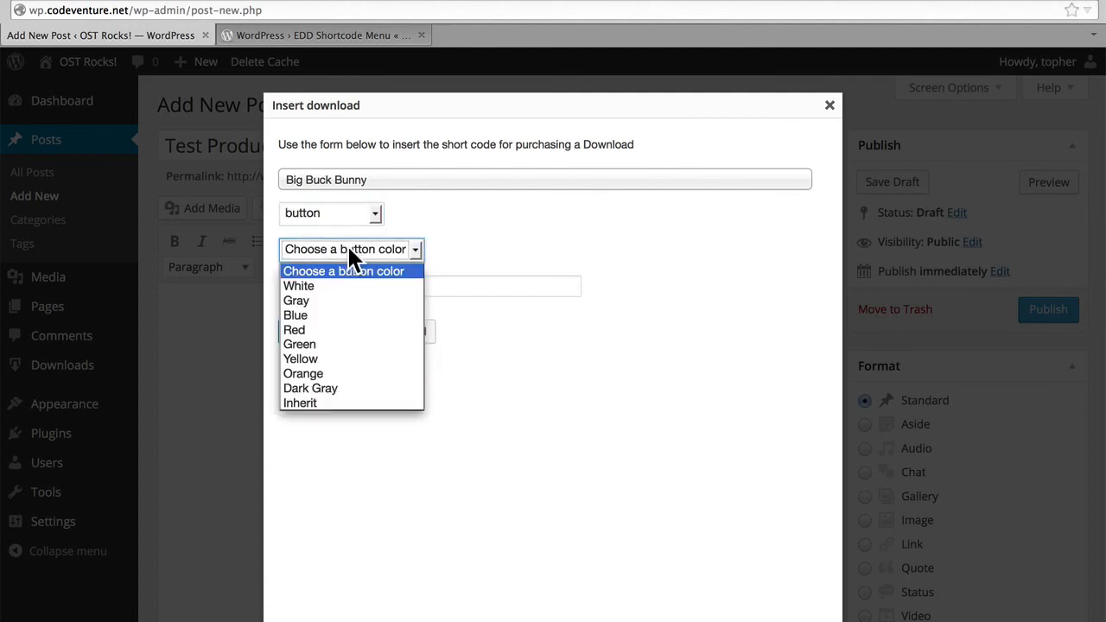
left_click(335, 314)
Set the link text to "Buy Big Buck Bunny!" and insert the download shortcode into the post.
left_click(350, 287)
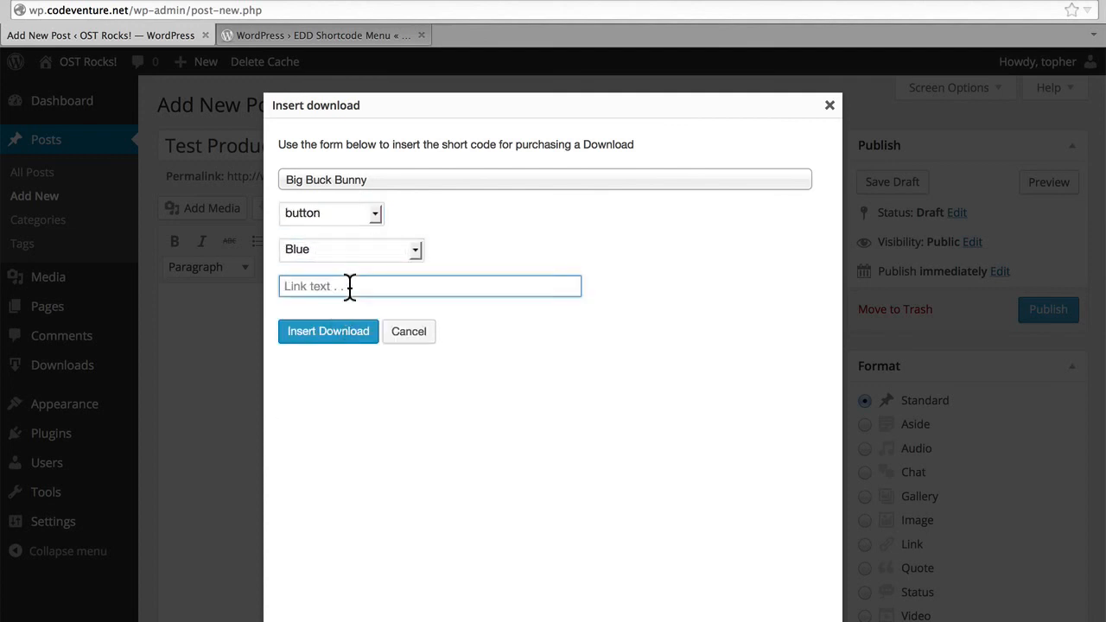
type("Buy Big Bc")
key("BackSpace")
type("uck Bunny!")
left_click(342, 336)
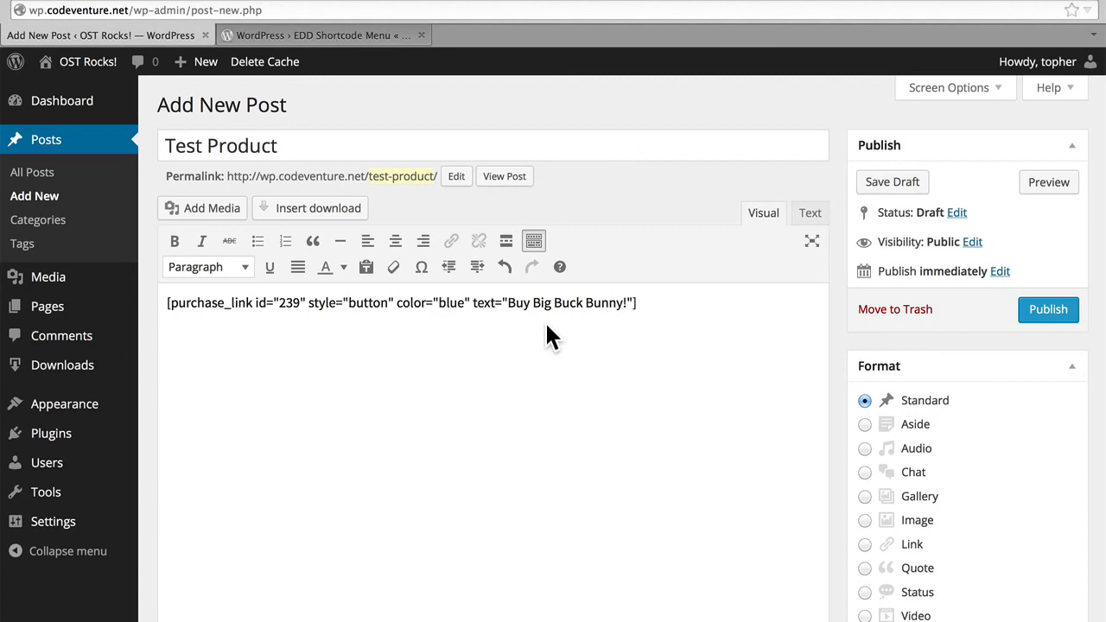
Publish the Test Product post and view it on the site in a separate browser tab.
left_click(1046, 318)
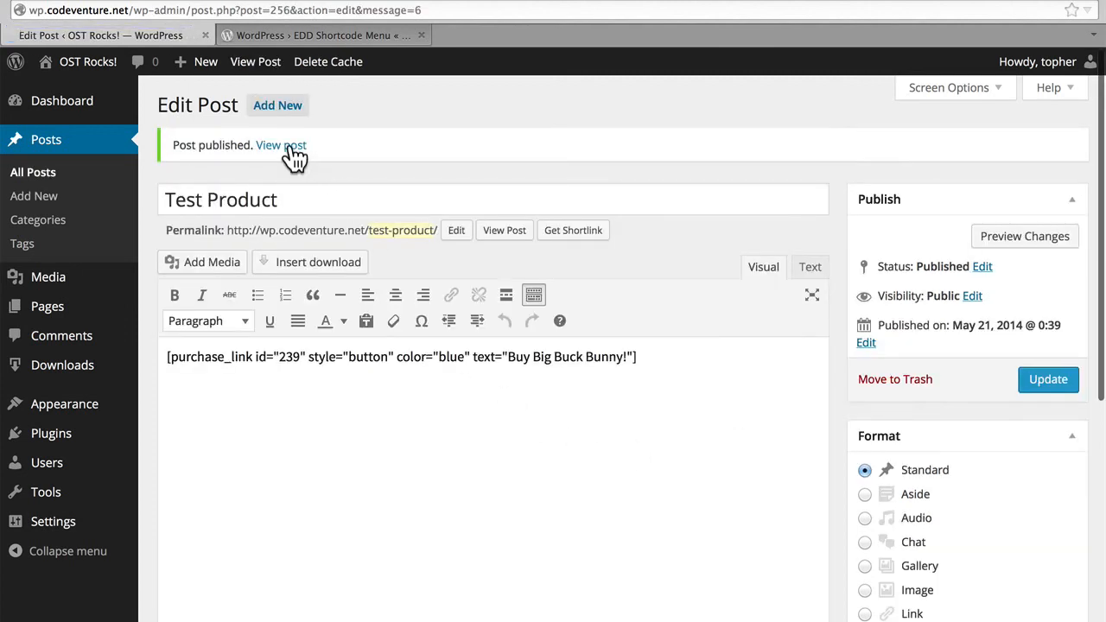
left_click(290, 151, "super")
left_click(309, 34)
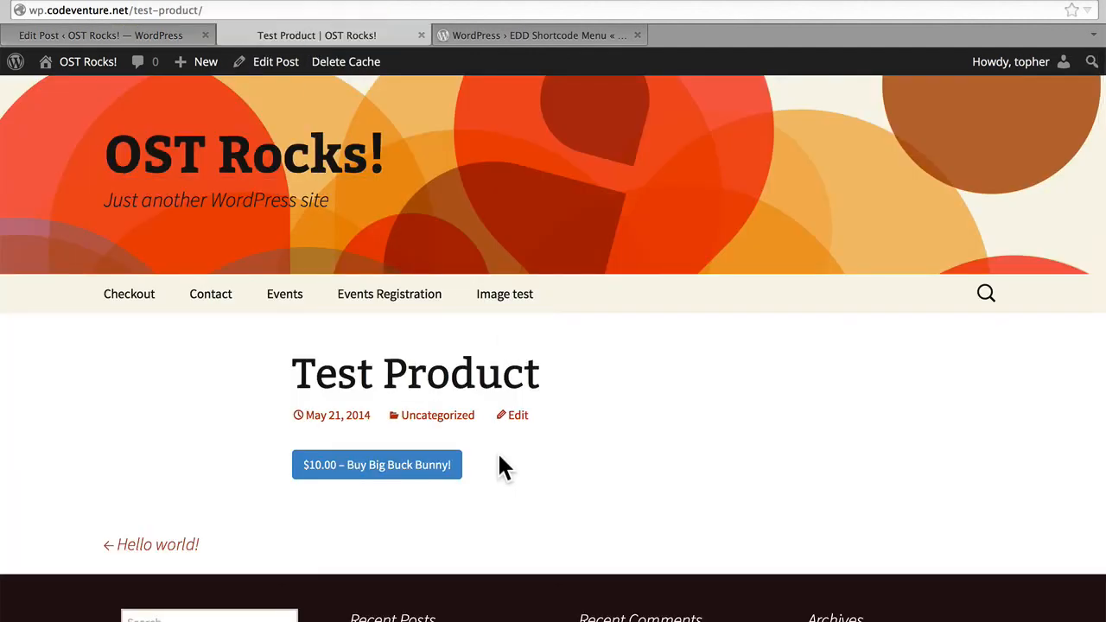
Return to editing the post and add the line "Here's a text version." below the purchase button shortcode.
left_click(156, 37)
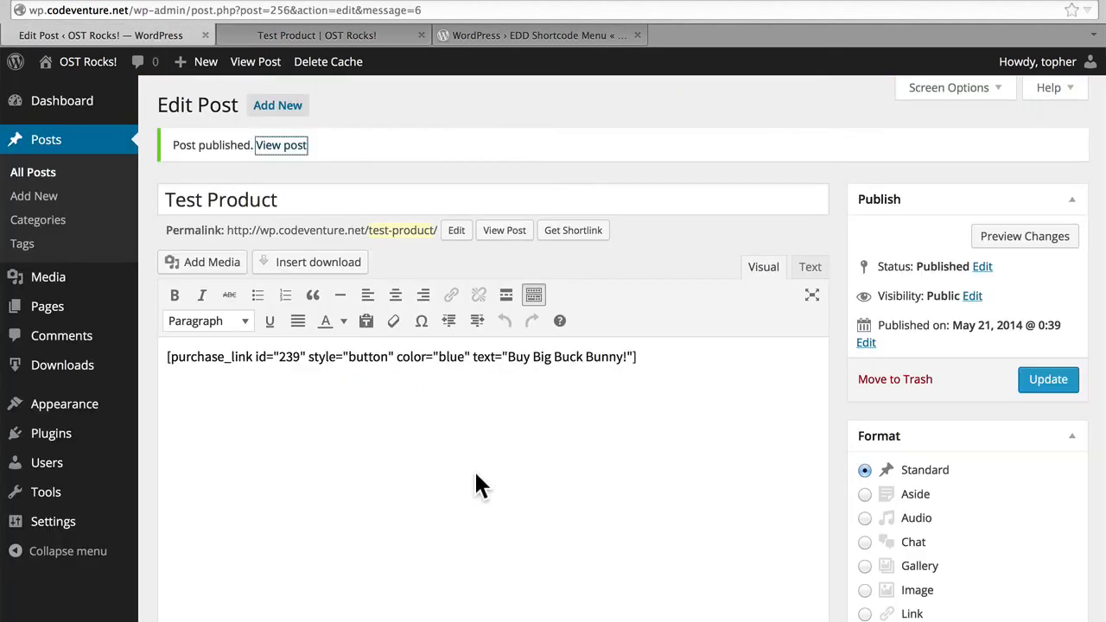
key("Return")
type("Here'")
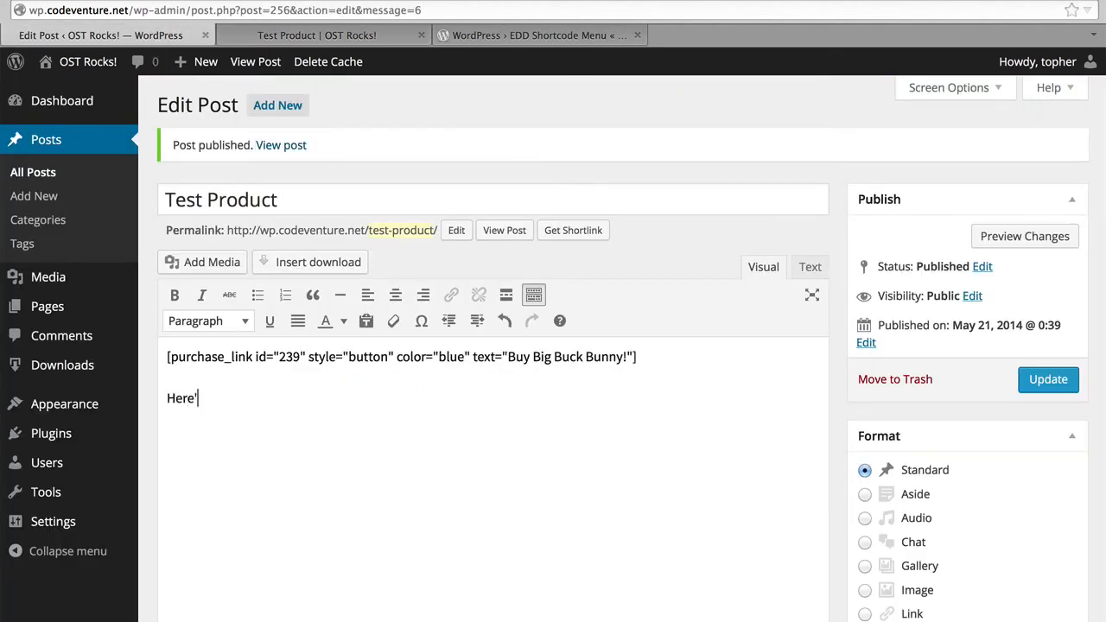
type("s a test version.")
key("Left")
key("Left")
key("Left")
key("Left")
key("Left")
key("Left")
key("Left")
key("Left")
key("BackSpace")
type("x")
key("Right")
key("Right")
key("Right")
key("Right")
key("Right")
key("Right")
key("Right")
key("Right")
key("Right")
key("Right")
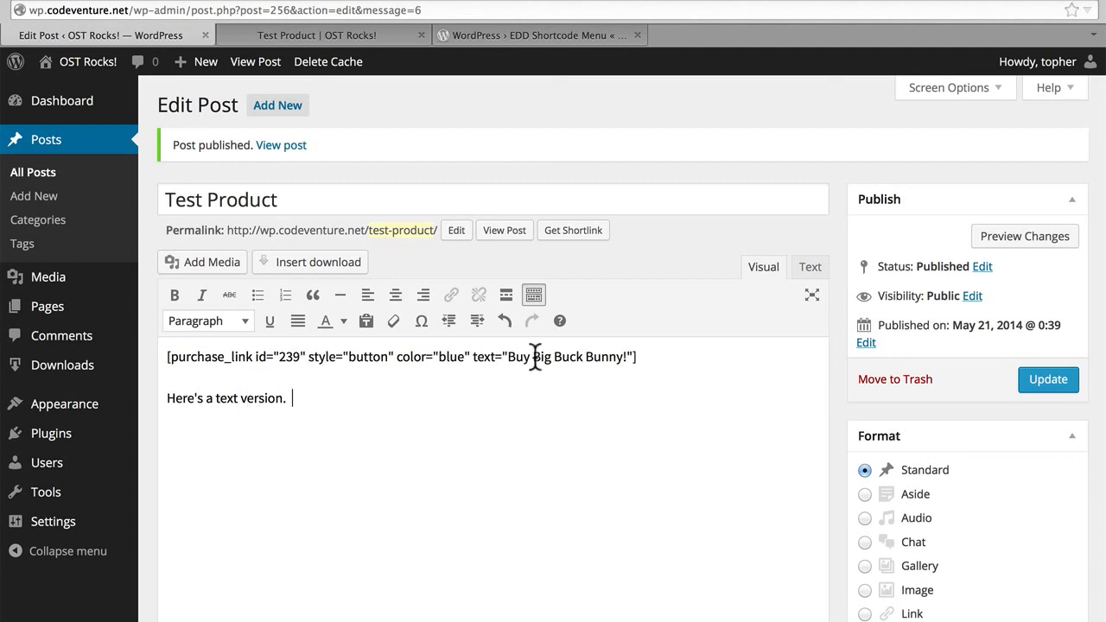
Insert a second Big Buck Bunny download after that sentence, using the text link style and the link text "Or buy BBB here!".
left_click(346, 261)
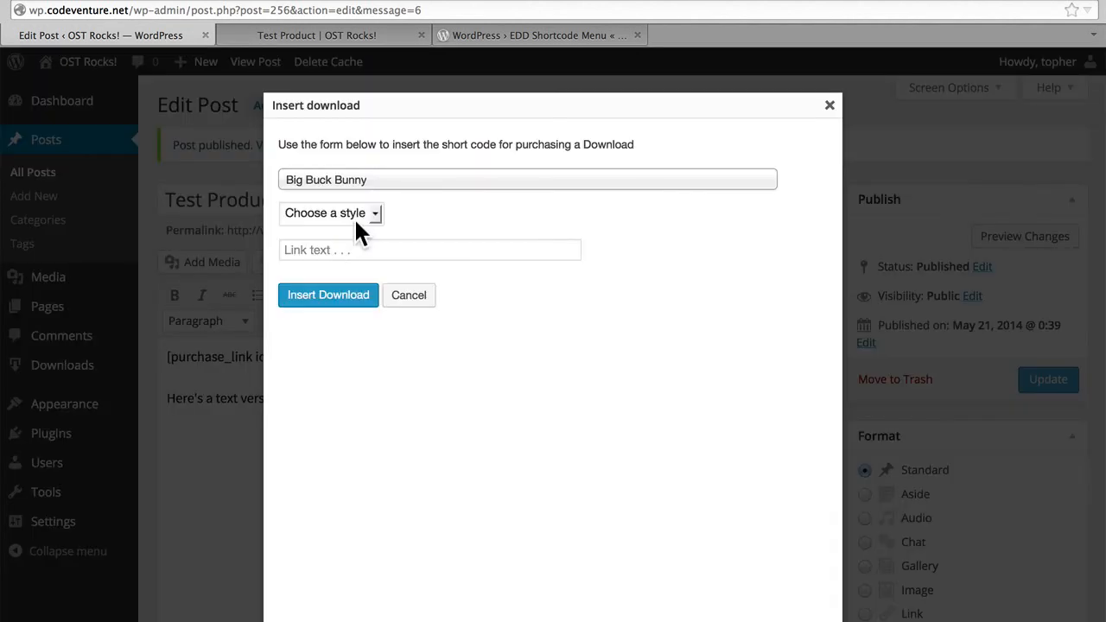
left_click(352, 210)
left_click(335, 264)
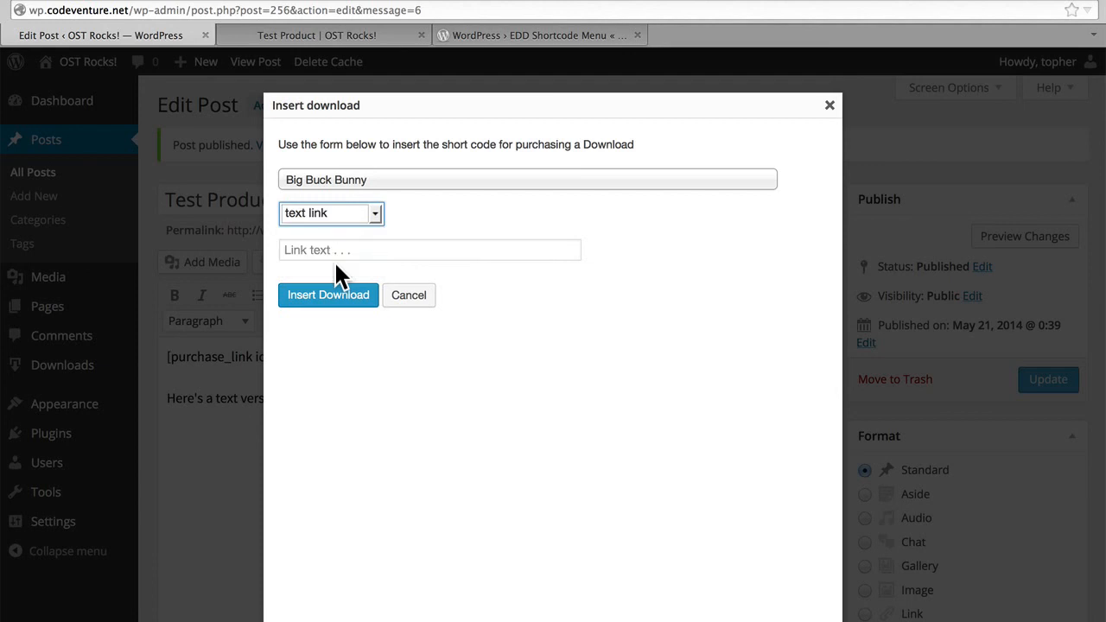
left_click(358, 250)
type("Or buy BBB here!")
left_click(326, 298)
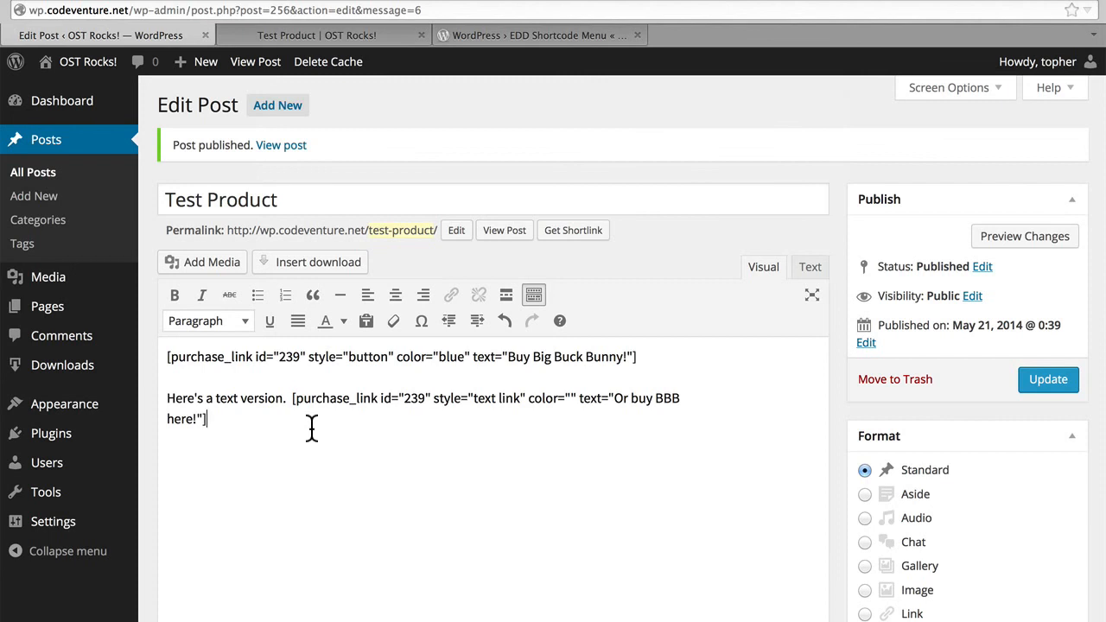
Add "See?" after the text link shortcode, update the post, and reload its published page.
type("See?")
left_click(1020, 381)
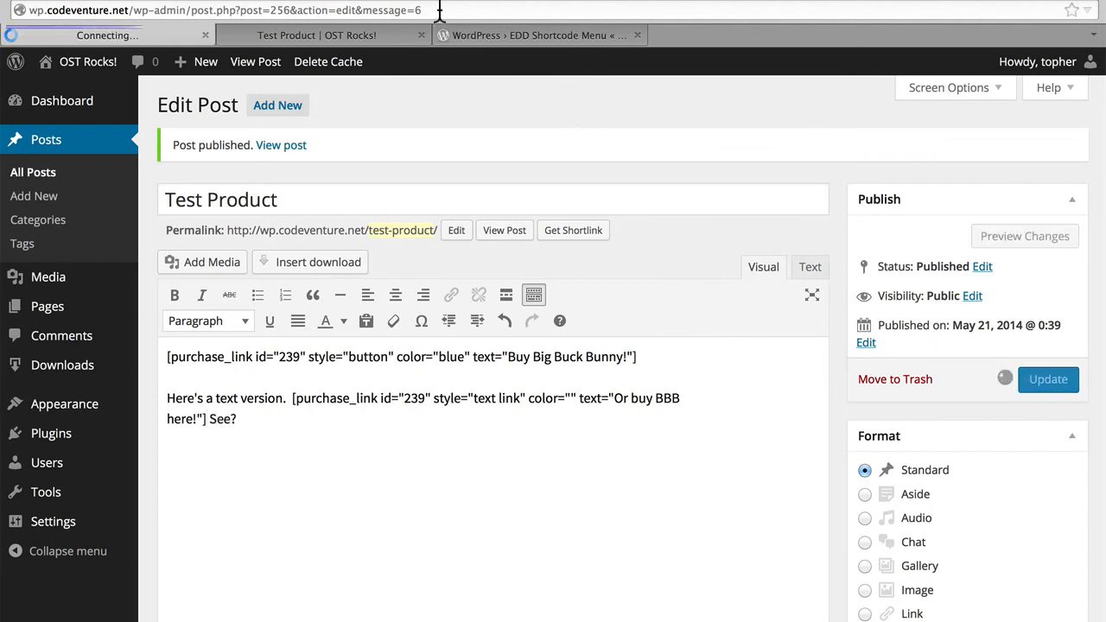
left_click(319, 36)
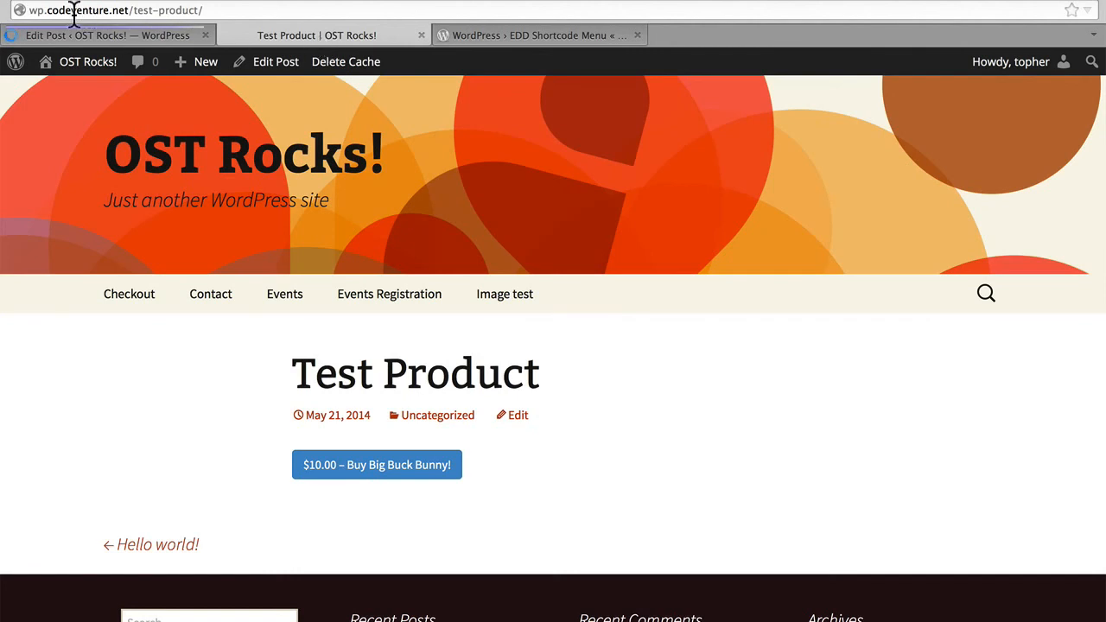
key("ctrl+r")
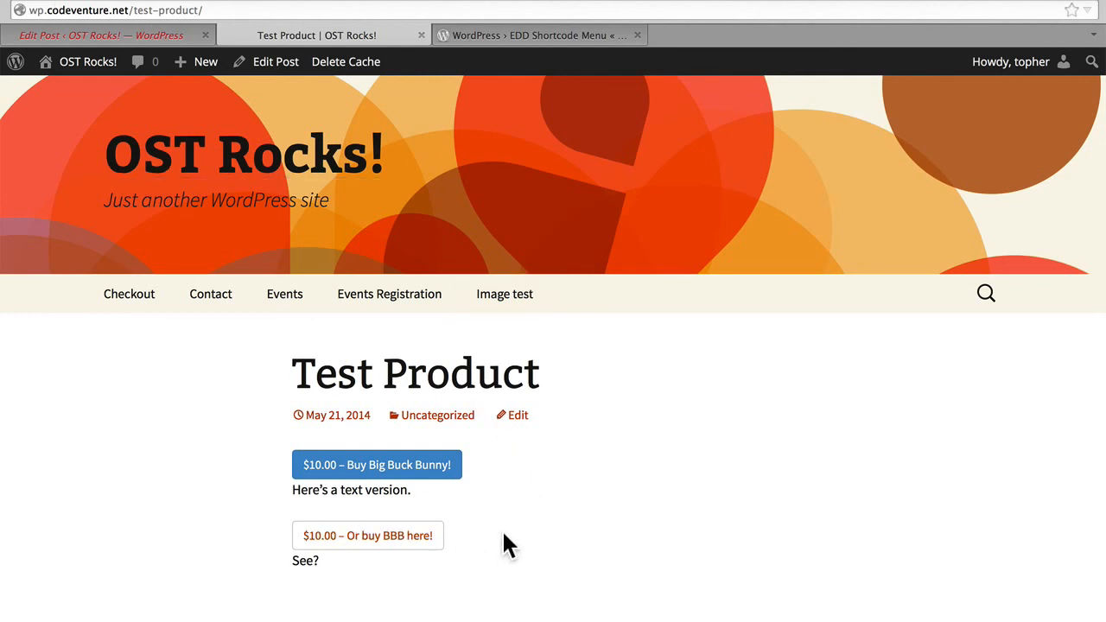
Add Big Buck Bunny to the cart with the blue purchase button and proceed to checkout.
left_click(424, 471)
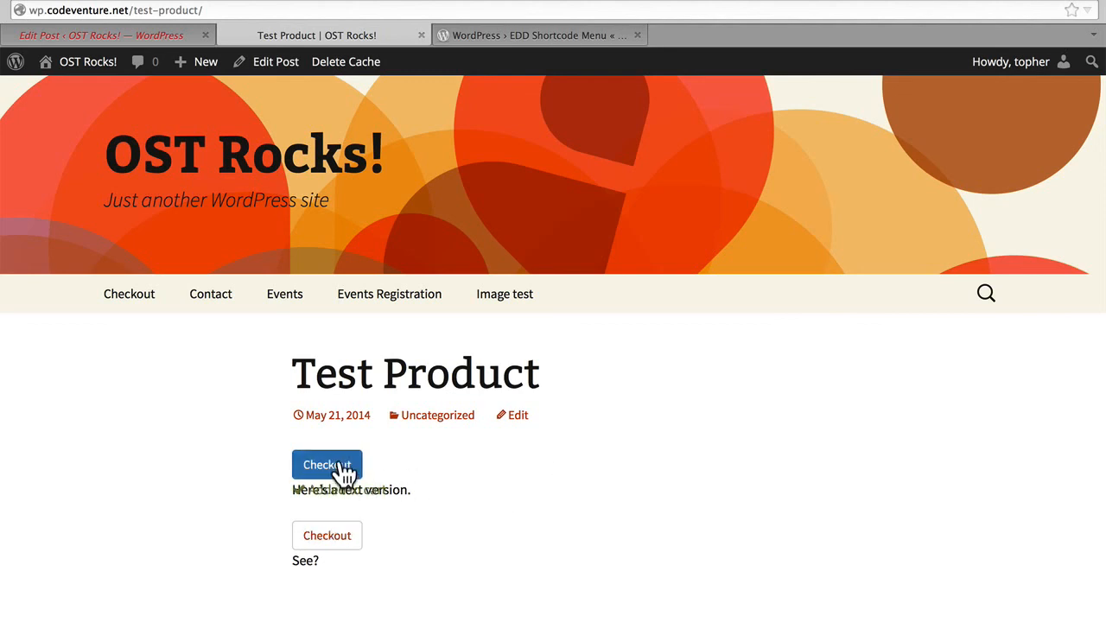
left_click(345, 469)
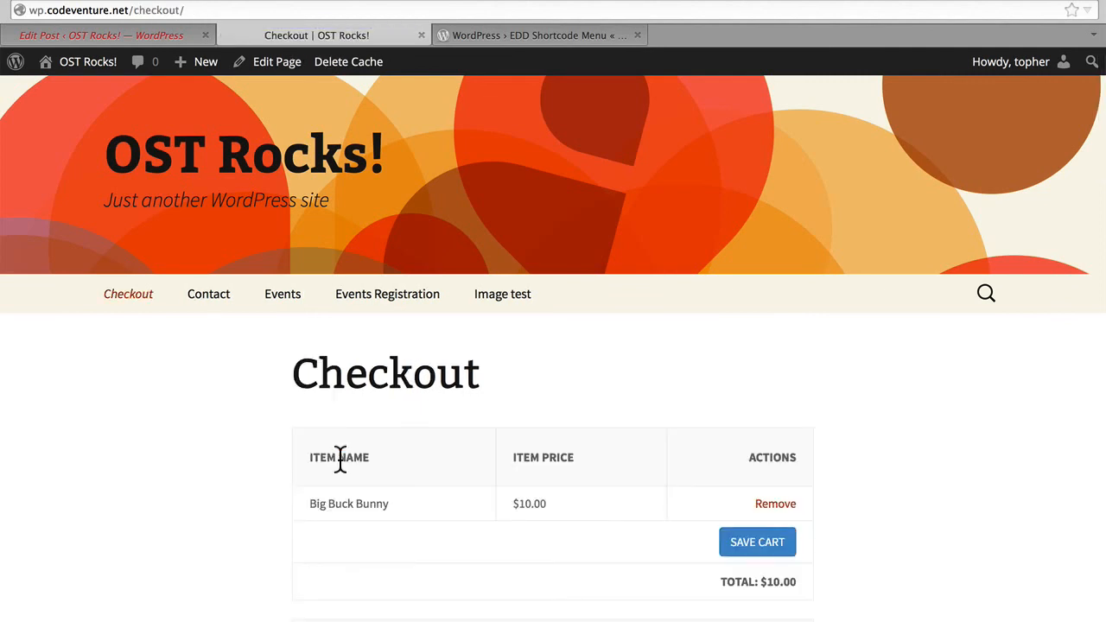